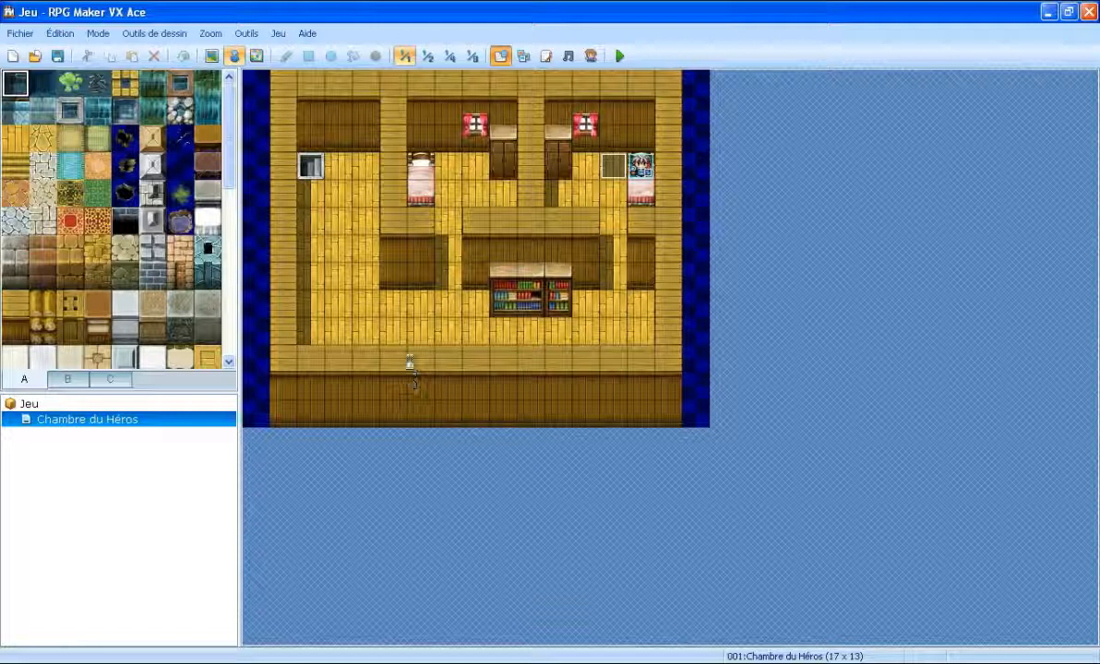
Open the database and look over its class, hero and skill pages.
key("F9")
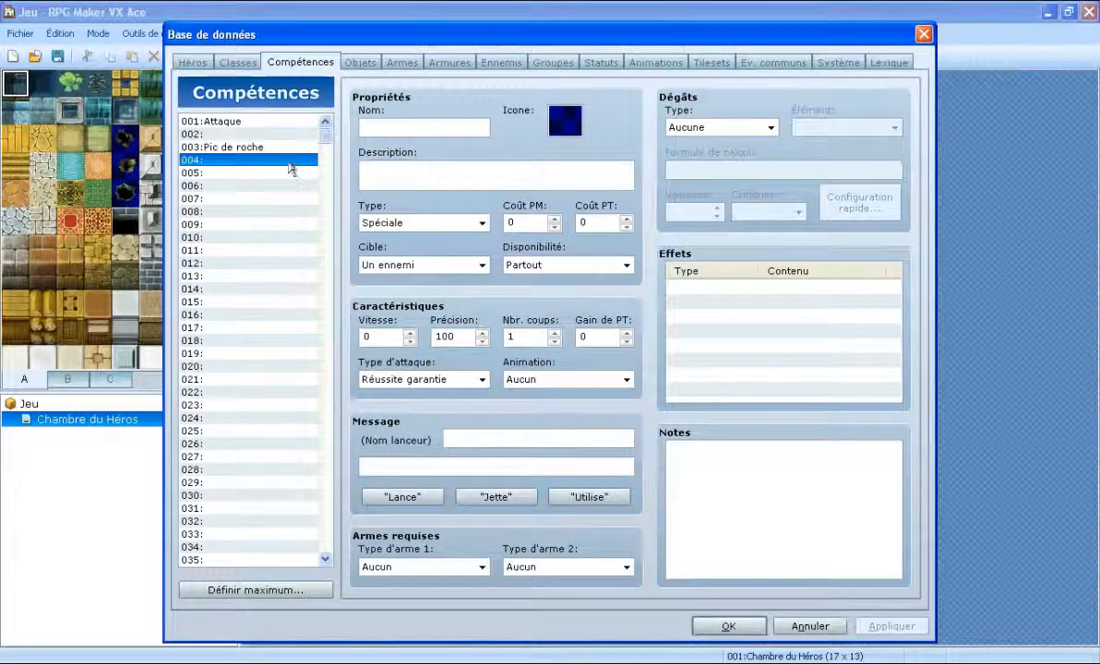
left_click(222, 61)
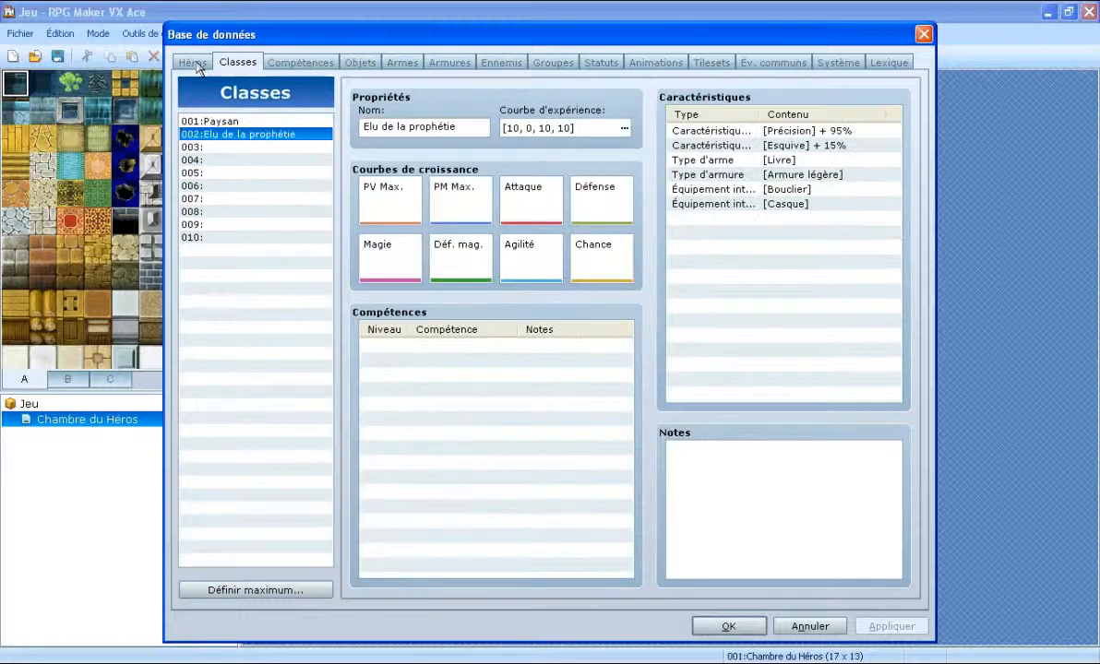
left_click(198, 62)
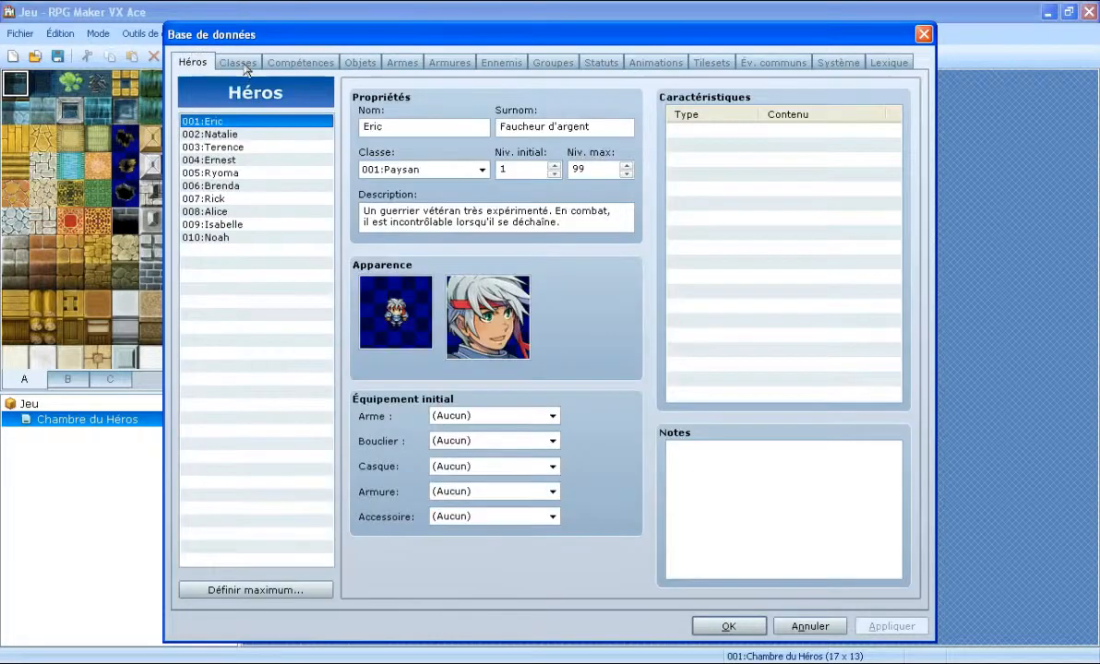
left_click(286, 65)
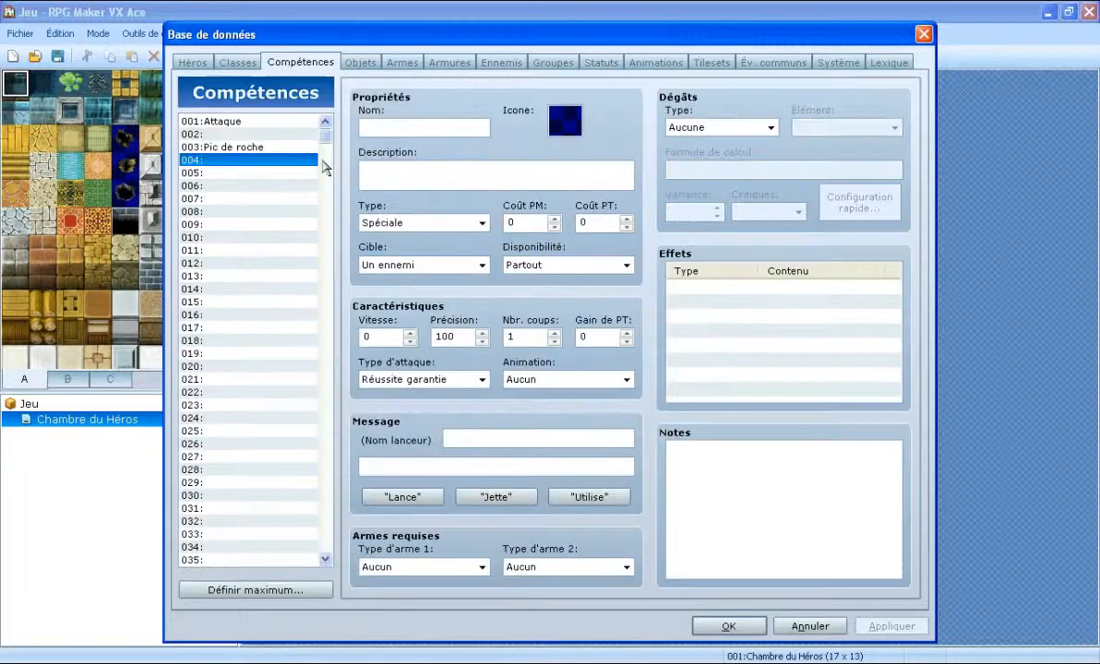
left_click(394, 125)
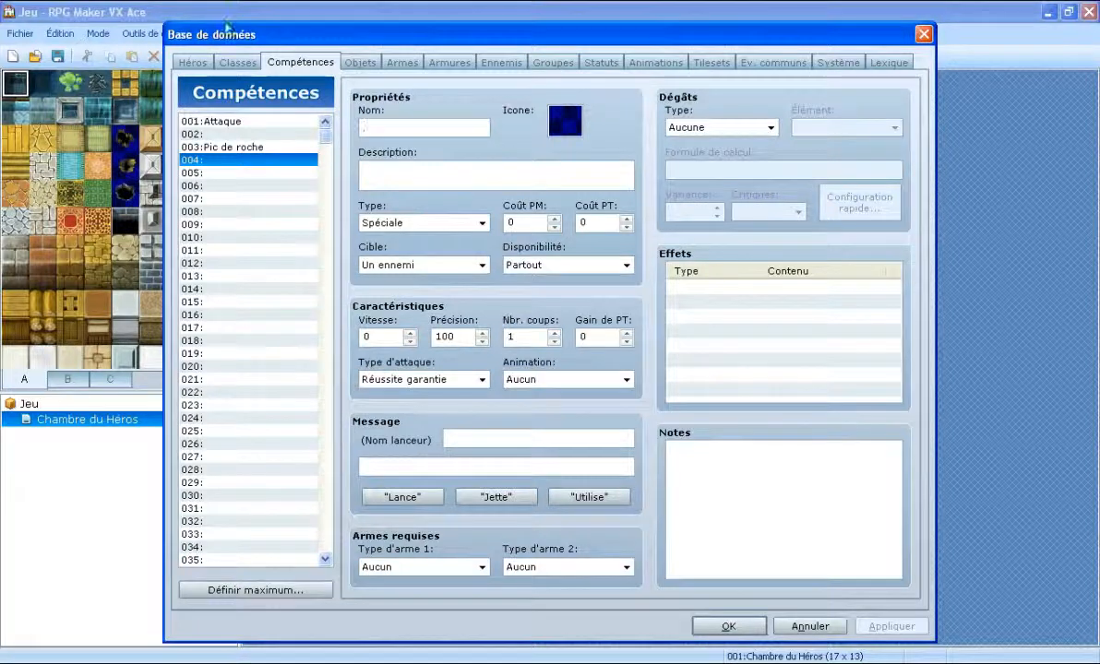
Look through the object, weapon and armour lists in the database, including the Hache de mithril and Fusil éthéré weapons.
left_click(363, 61)
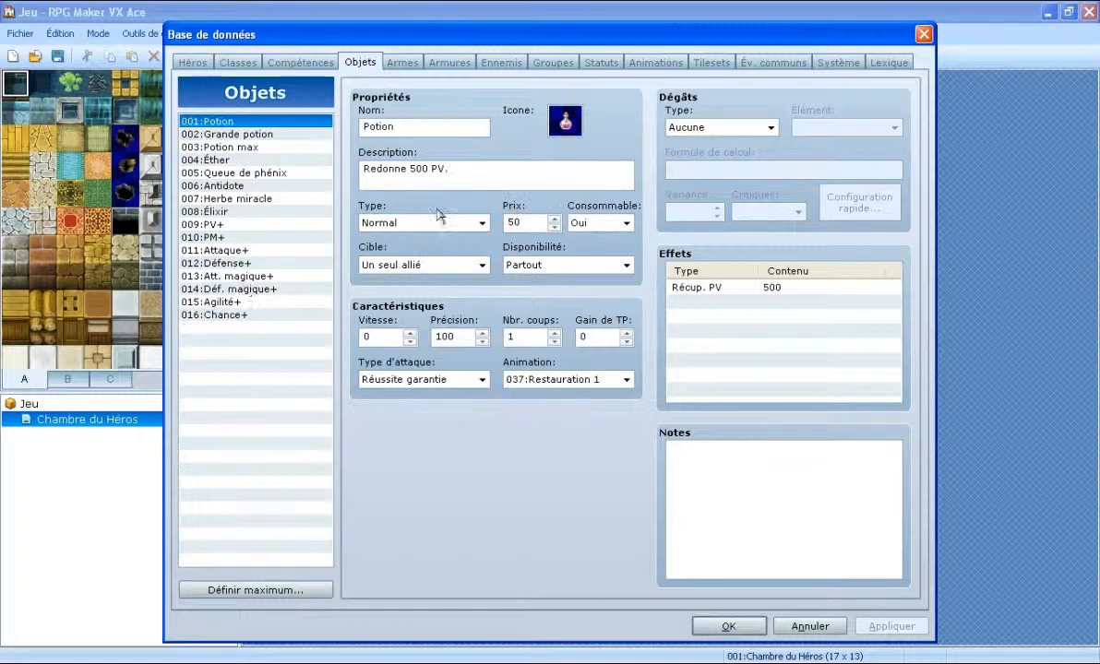
mouse_move(259, 152)
left_mouse_down()
mouse_move(273, 337)
mouse_move(247, 158)
left_mouse_up()
left_click(401, 61)
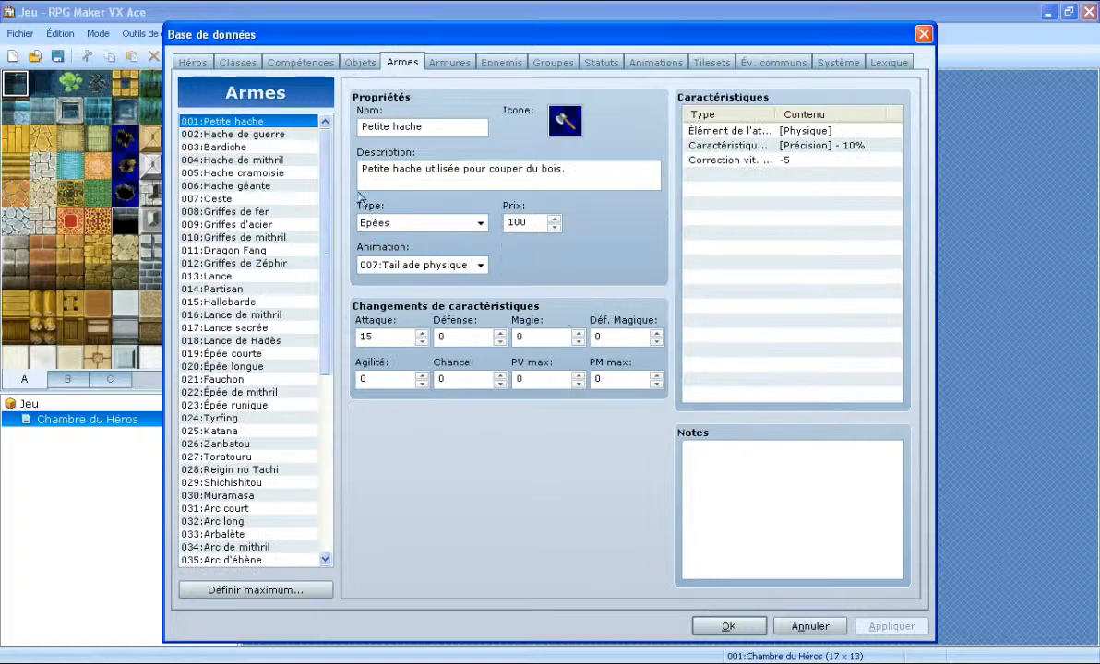
left_click(267, 159)
scroll(235, 489, "down", 2)
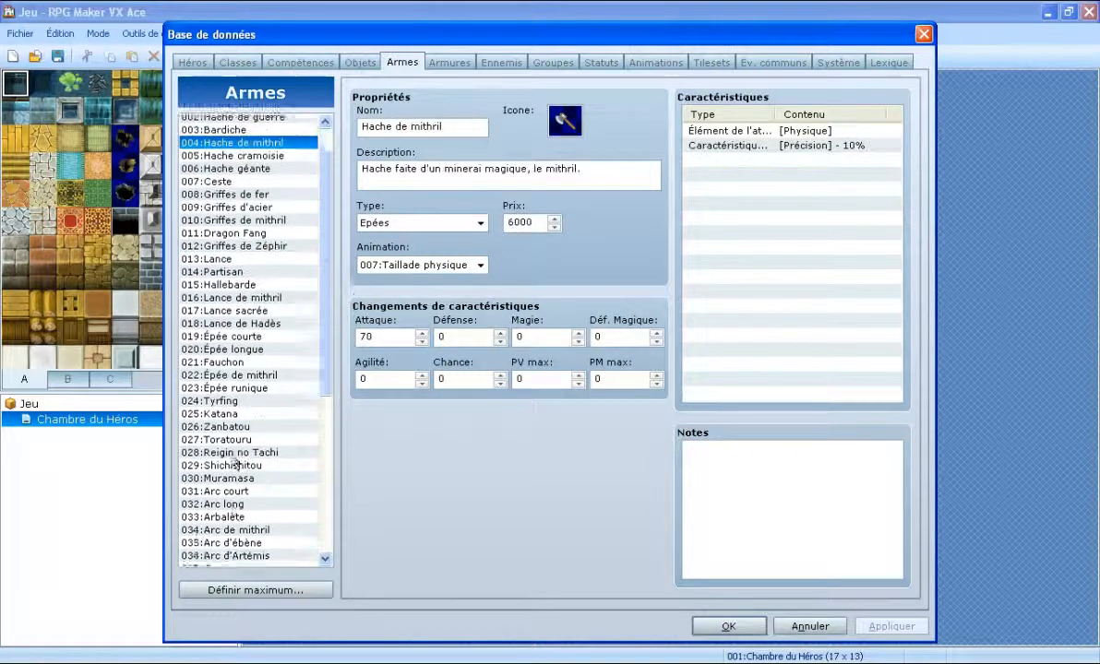
scroll(236, 489, "down", 7)
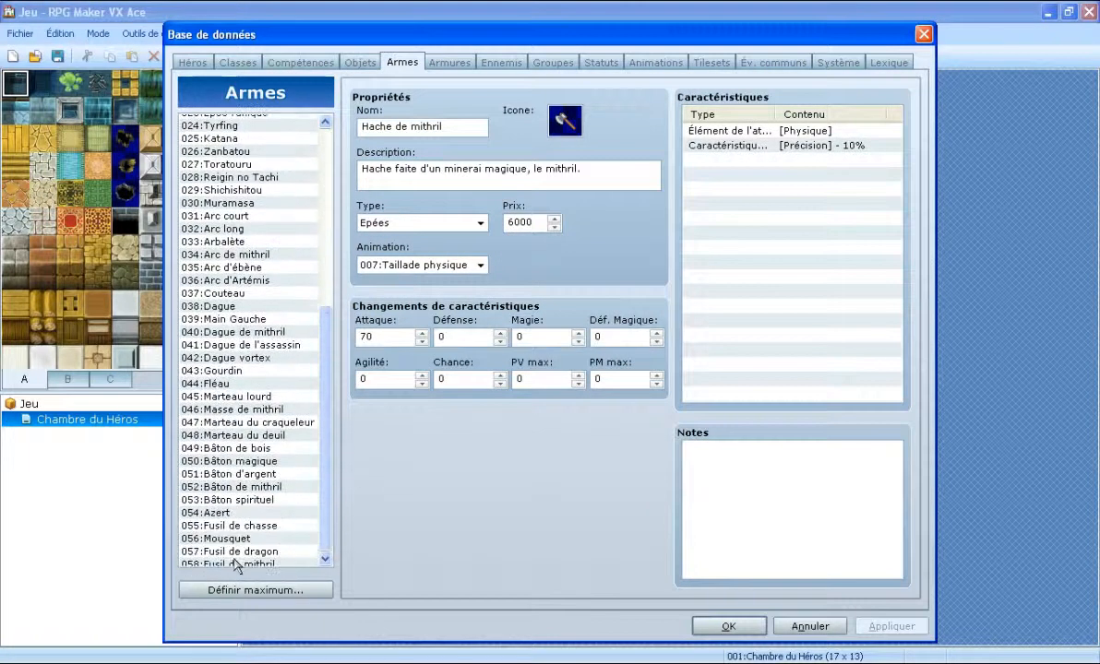
left_click(237, 561)
scroll(316, 482, "up", 1)
scroll(316, 481, "up", 8)
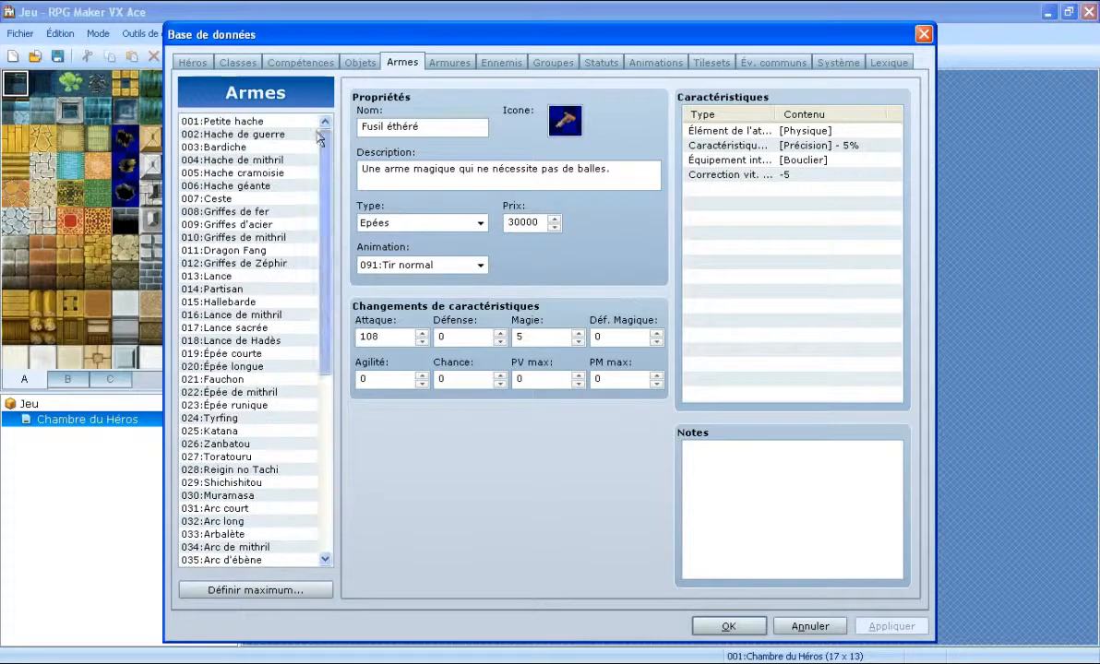
left_click(450, 62)
left_click(260, 146)
left_click(251, 135)
Examine the Pic de roche skill, the hero page and the unnamed class slots.
left_click(310, 61)
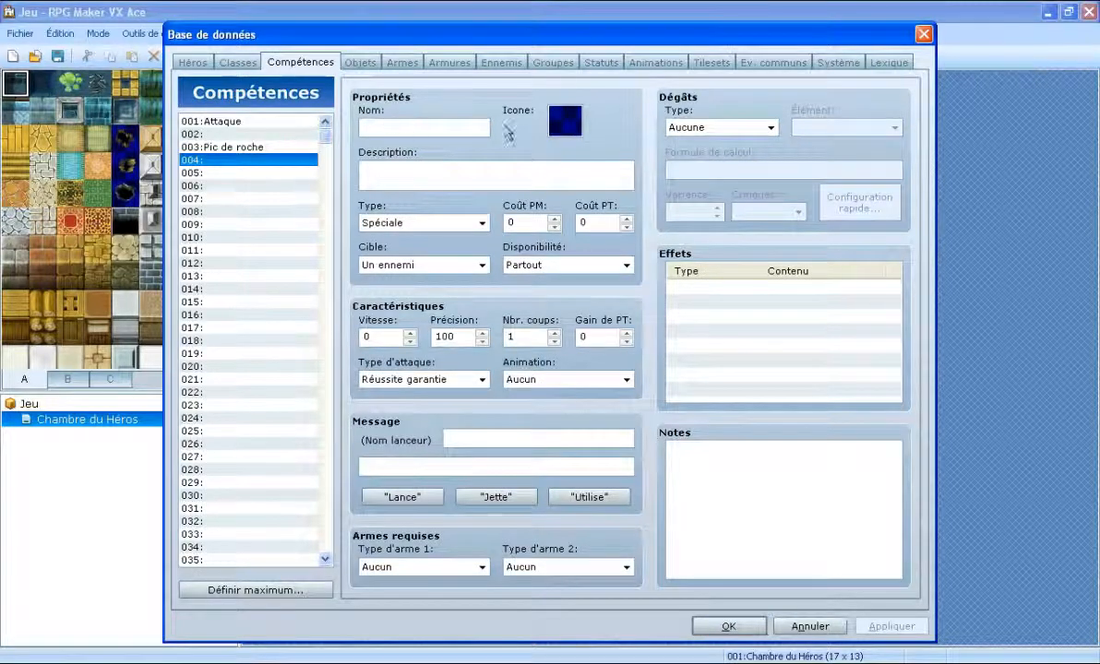
left_click(242, 146)
left_click(201, 61)
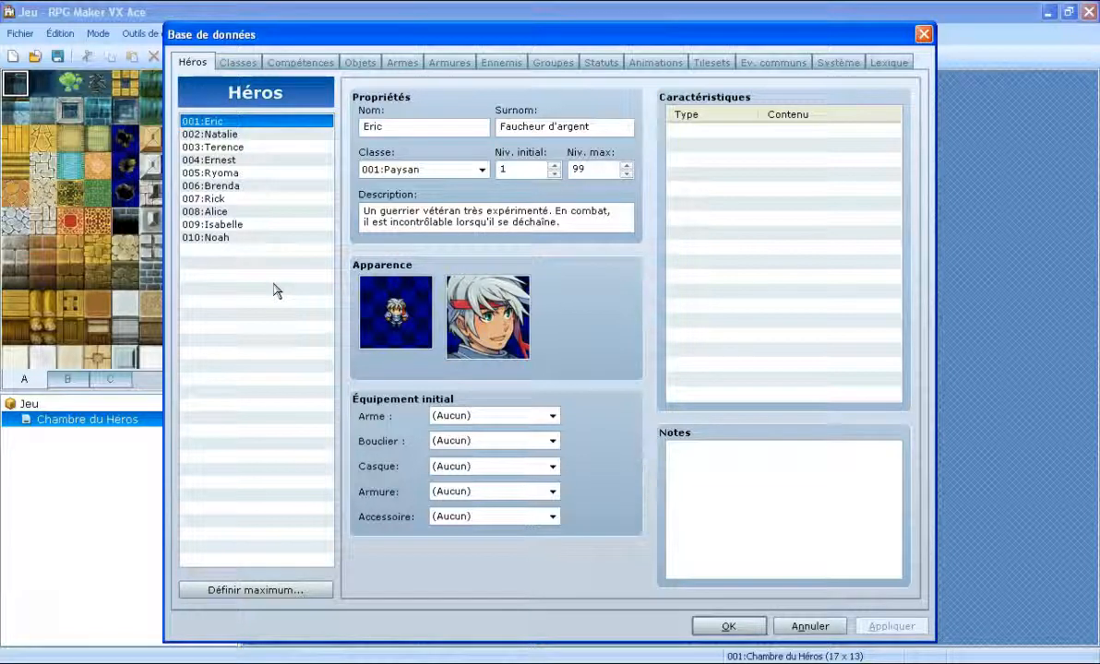
left_click(231, 63)
left_click(244, 148)
left_click(251, 185)
left_click(253, 213)
left_click(242, 199)
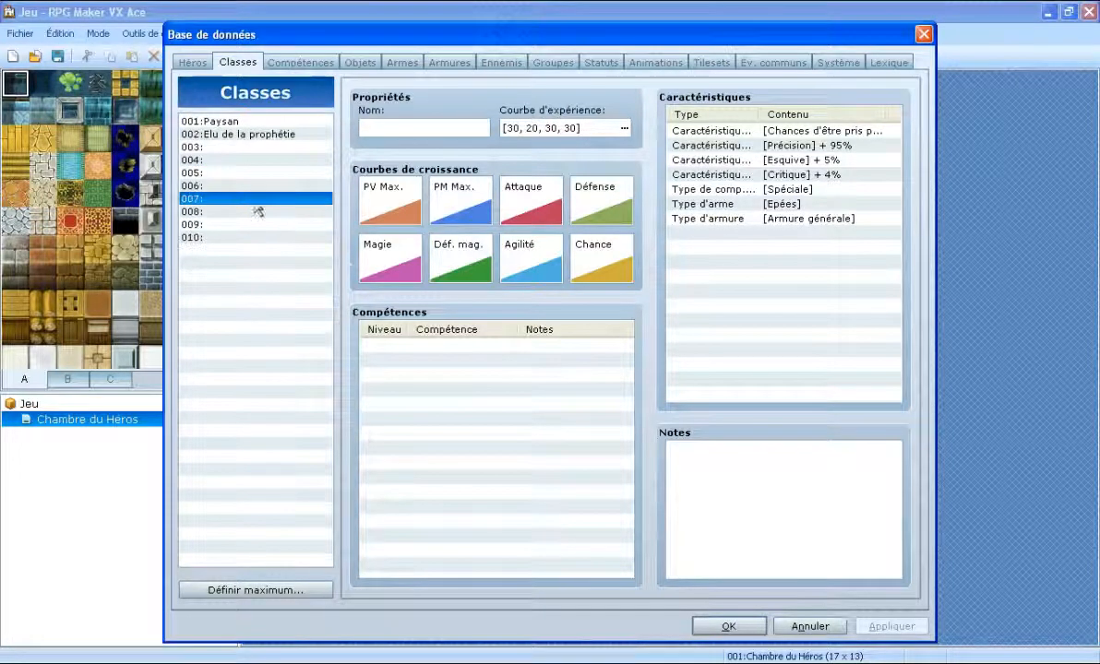
Name the empty skill 004 "Martellement terrestre" and give it the same brown rock icon as Pic de roche.
left_click(273, 65)
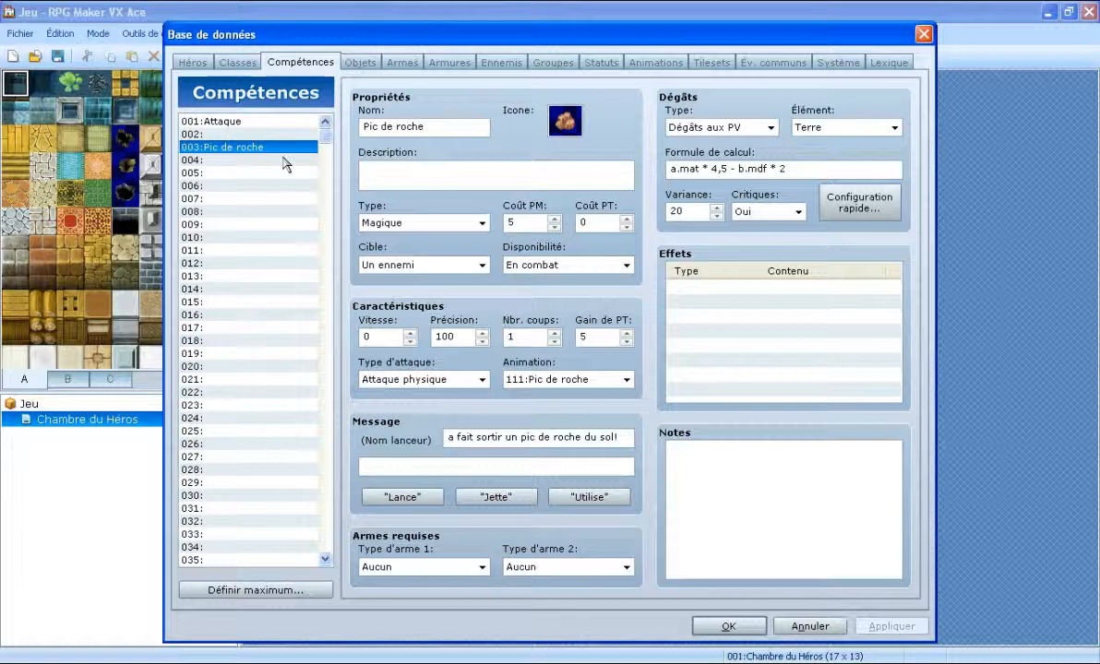
left_click(253, 161)
left_click(448, 124)
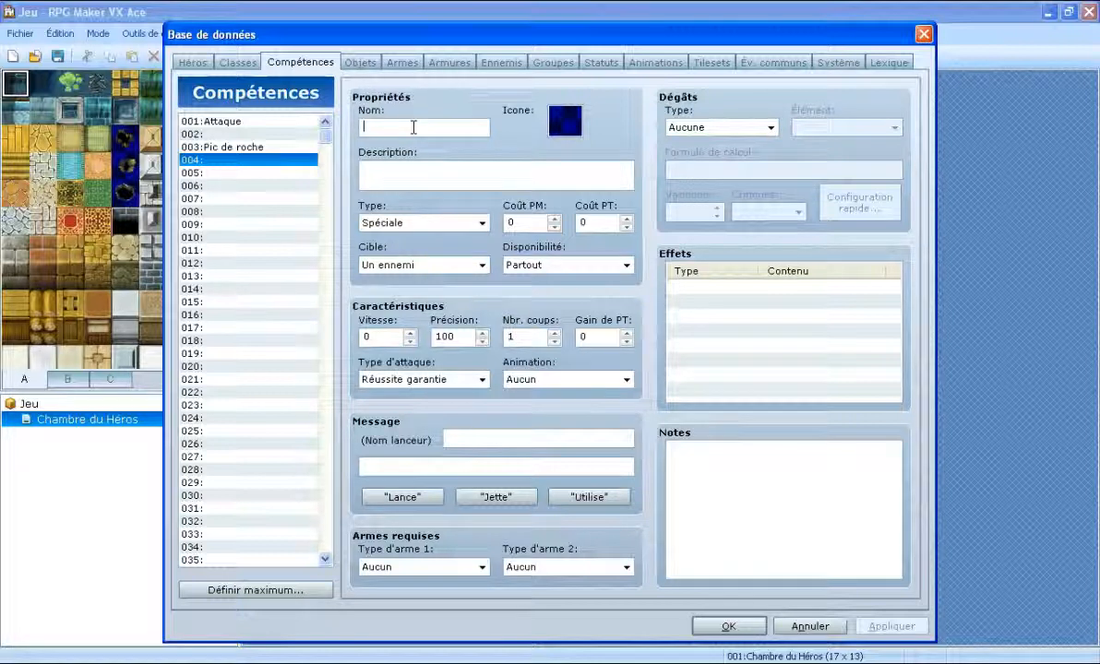
type("Martelleme,nt")
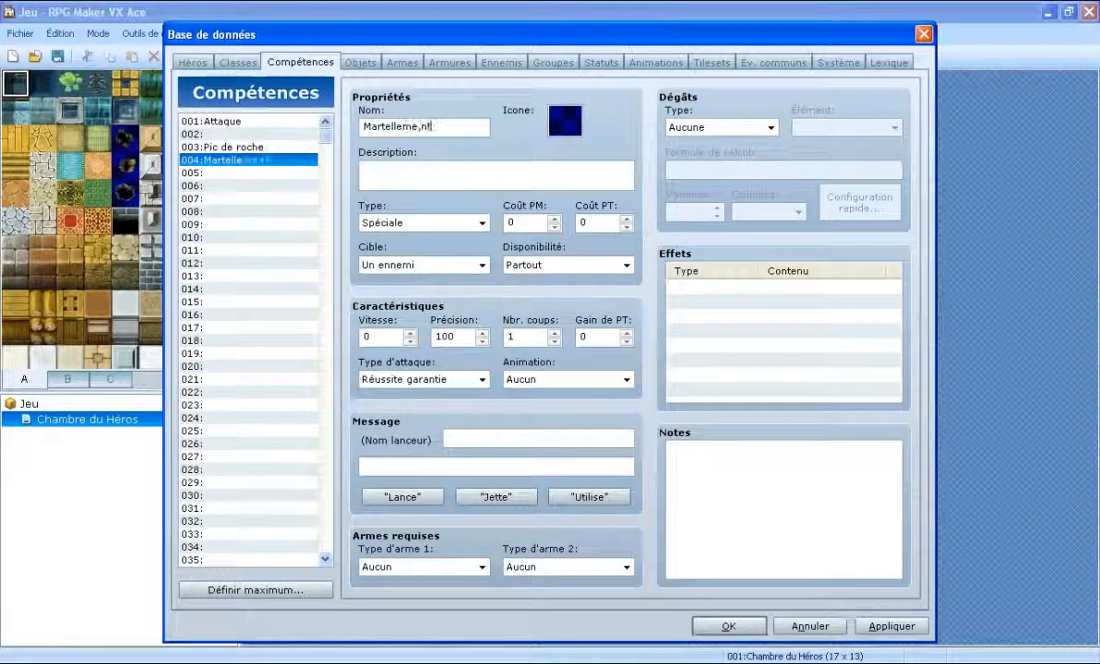
key("BackSpace")
key("BackSpace")
type("nt")
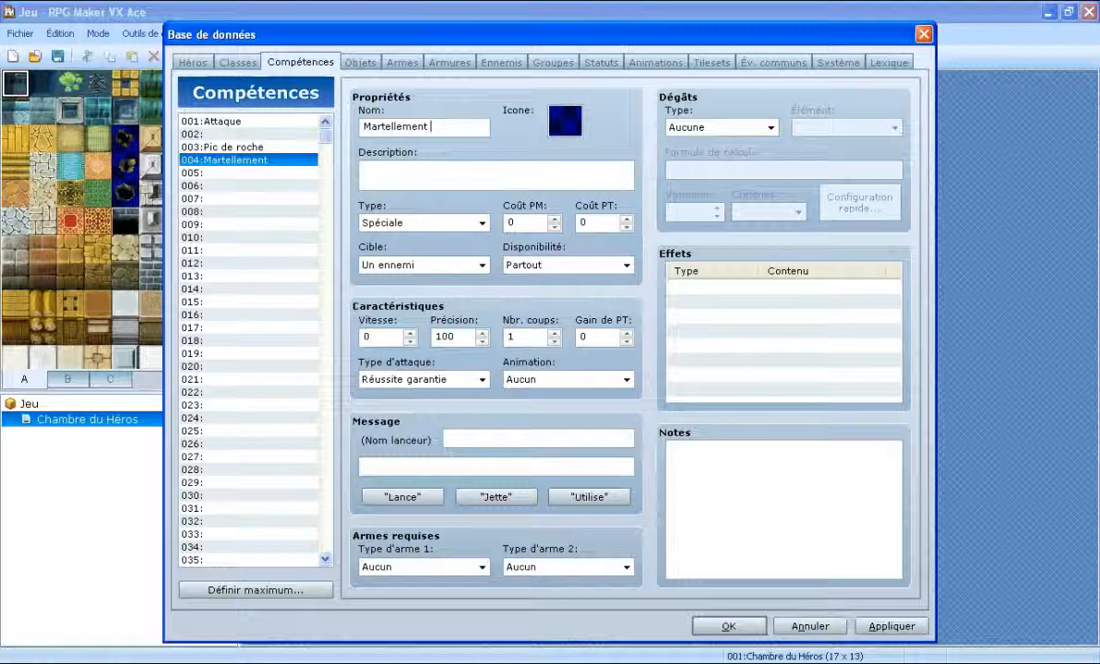
type(" terrestre")
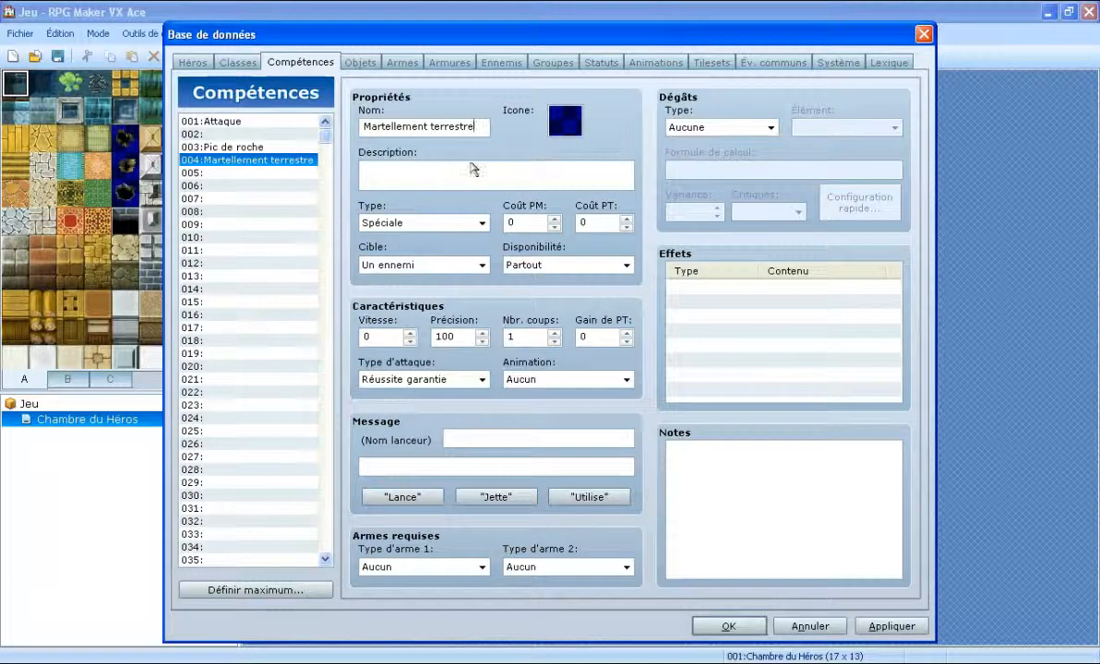
double_click(565, 120)
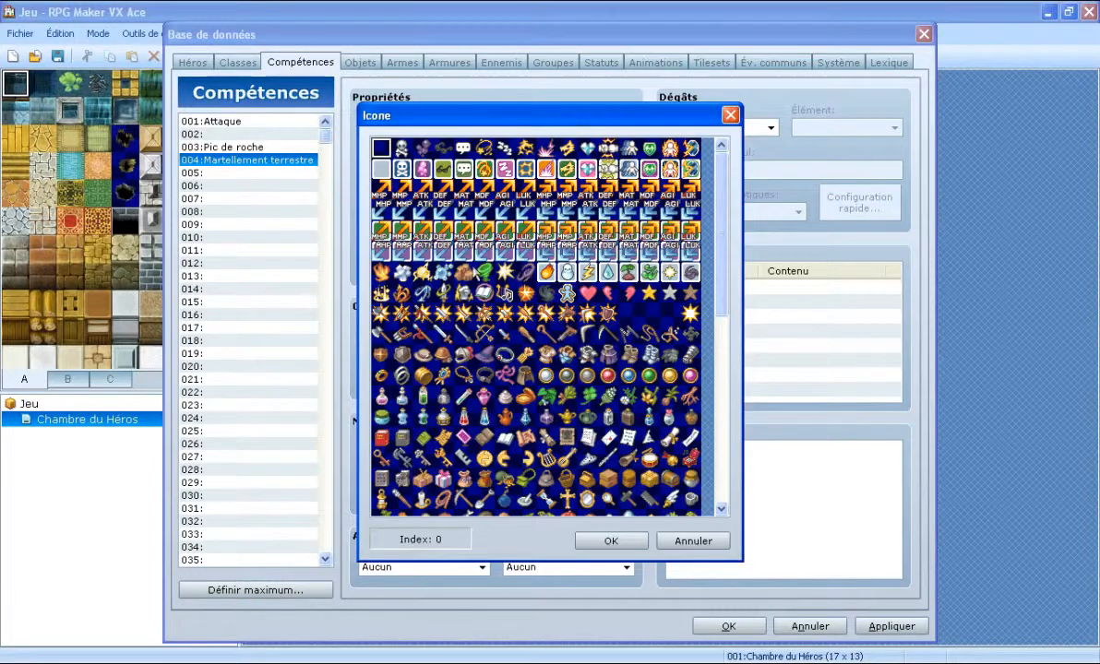
double_click(437, 253)
Enter the description "Frappe le sol et créer un tremblement de terre" for the Martellement terrestre skill.
left_click(415, 174)
type("Frappe d'un coup")
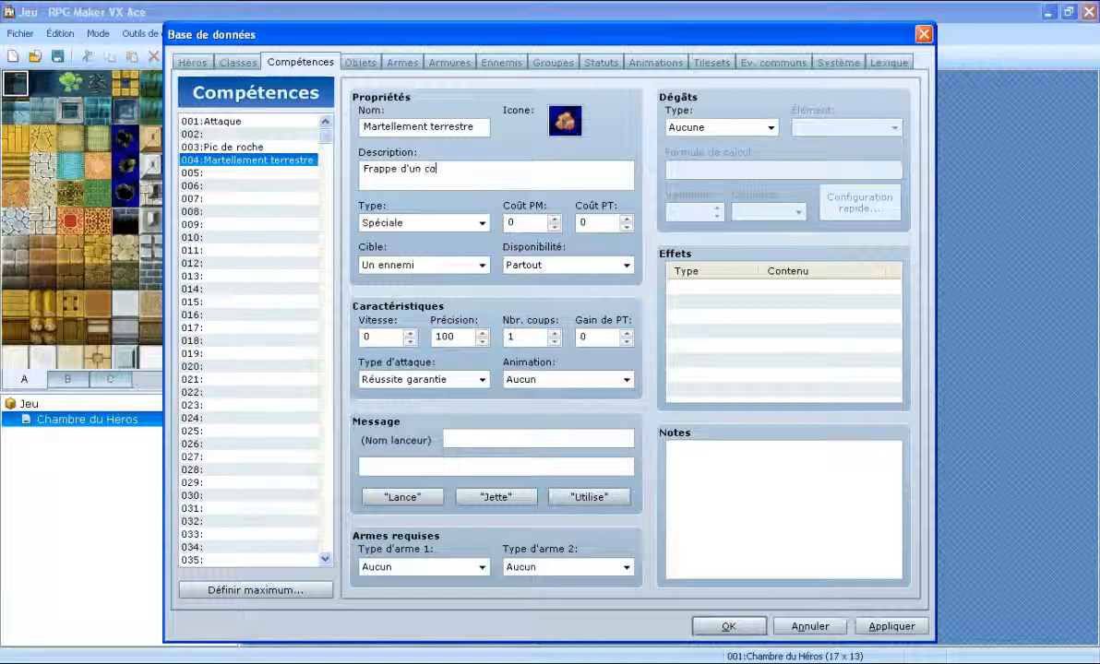
key("BackSpace")
key("BackSpace")
key("BackSpace")
key("BackSpace")
key("BackSpace")
key("BackSpace")
key("BackSpace")
type("le sol et cré")
type("er un trem")
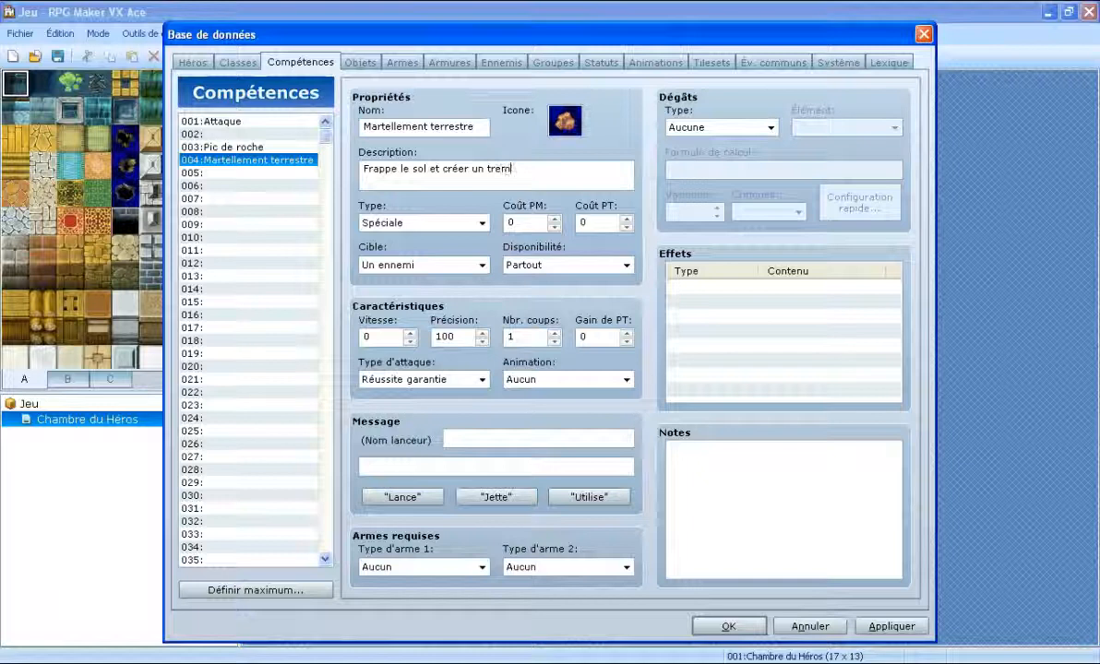
type("llement ")
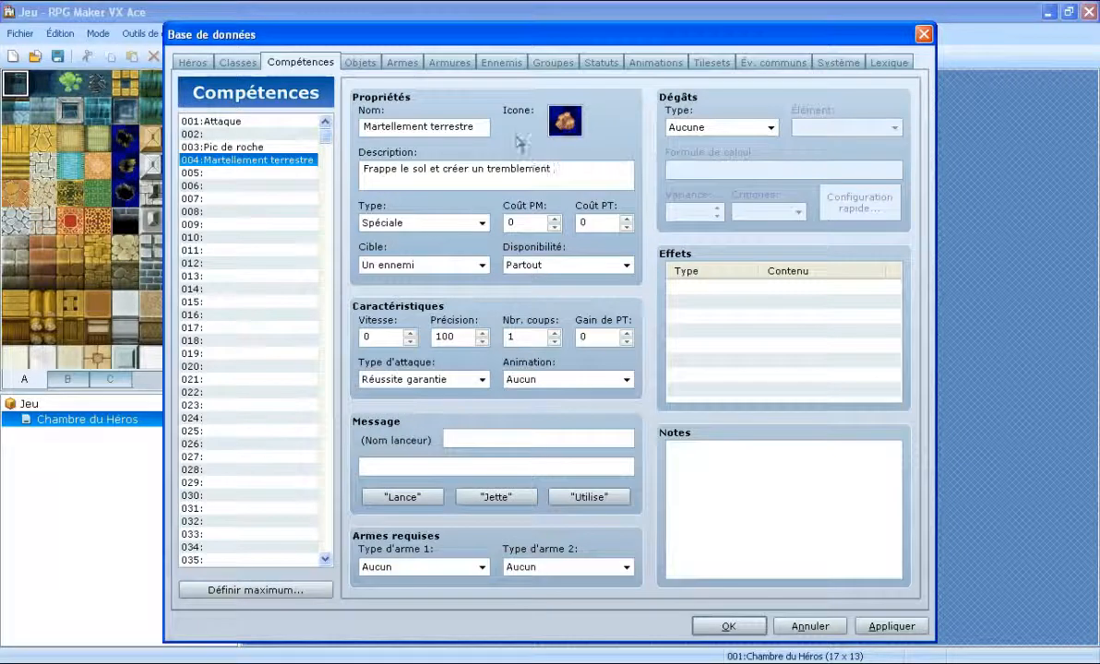
type("de terre")
Set the Martellement terrestre skill's type to Magique, its target to Tous les ennemis and its availability to En combat.
left_click(459, 224)
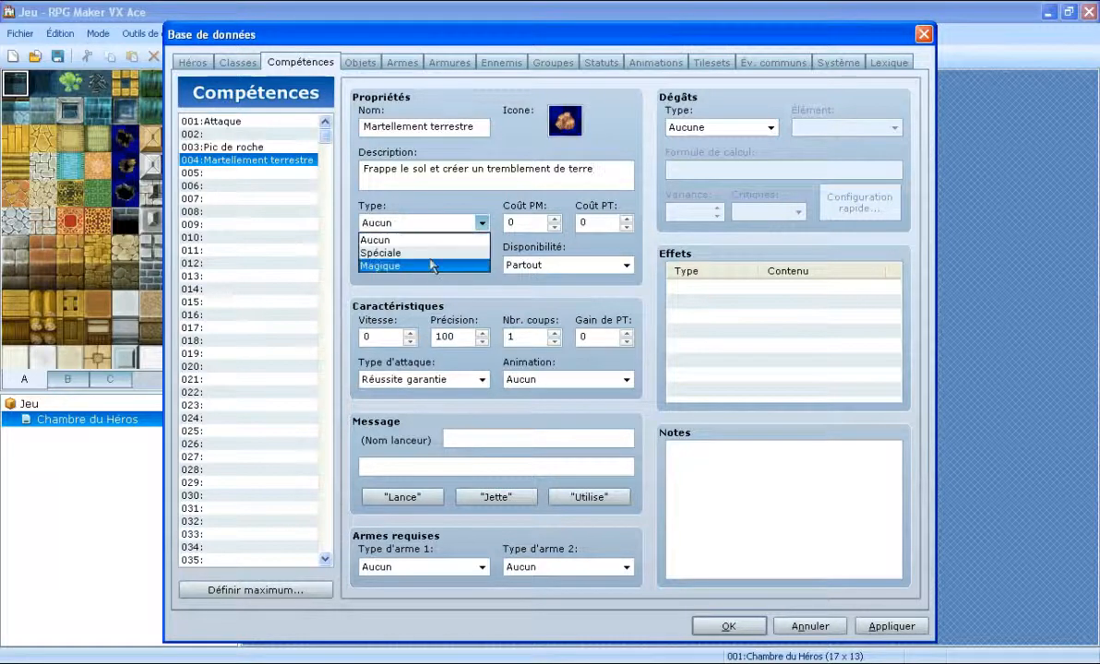
left_click(434, 266)
left_click(439, 265)
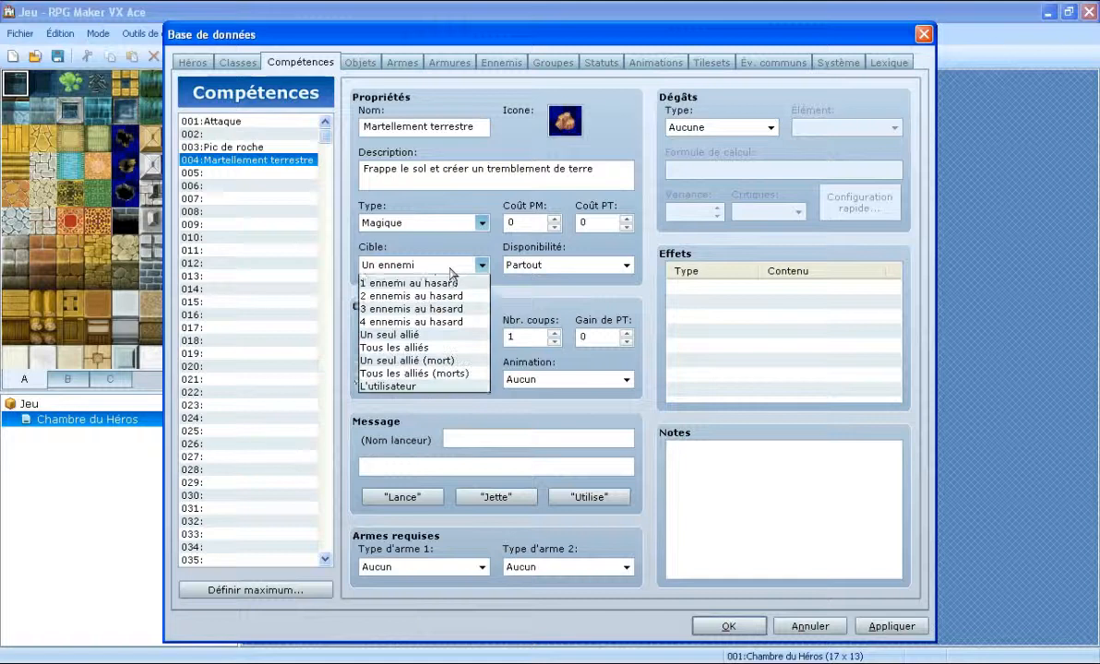
left_click(411, 294)
left_click(415, 264)
left_click(449, 309)
left_click(569, 263)
left_click(597, 297)
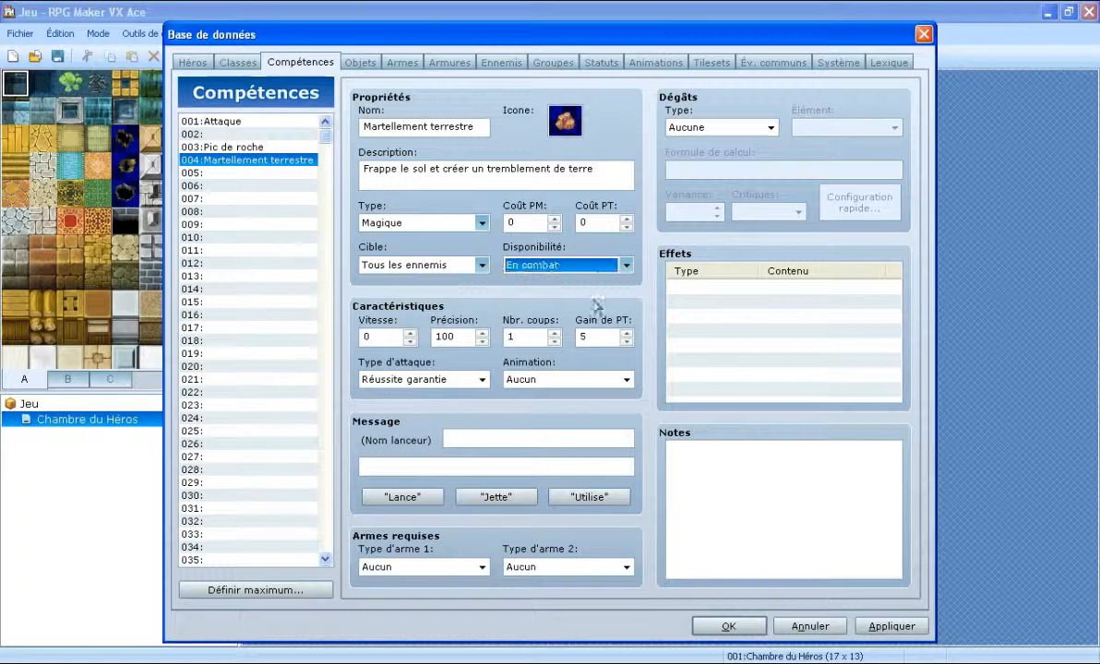
Compare Martellement terrestre with the Pic de roche skill and clear its description.
left_click(253, 148)
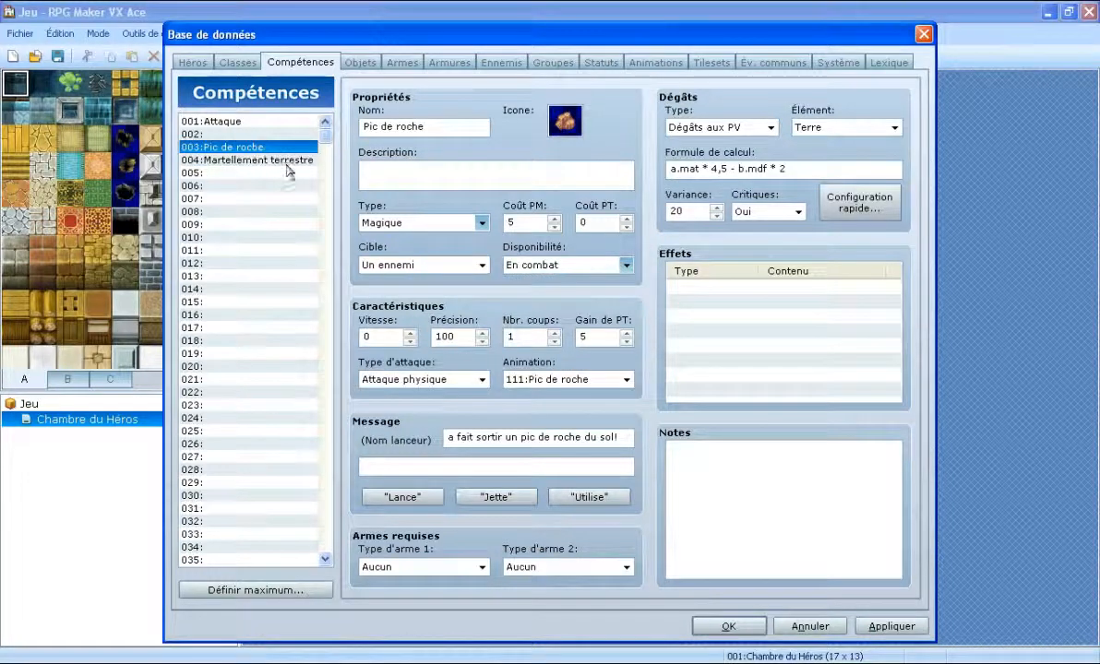
left_click(286, 159)
left_click(295, 147)
left_click(292, 160)
left_click_drag(631, 171, 362, 168)
key("BackSpace")
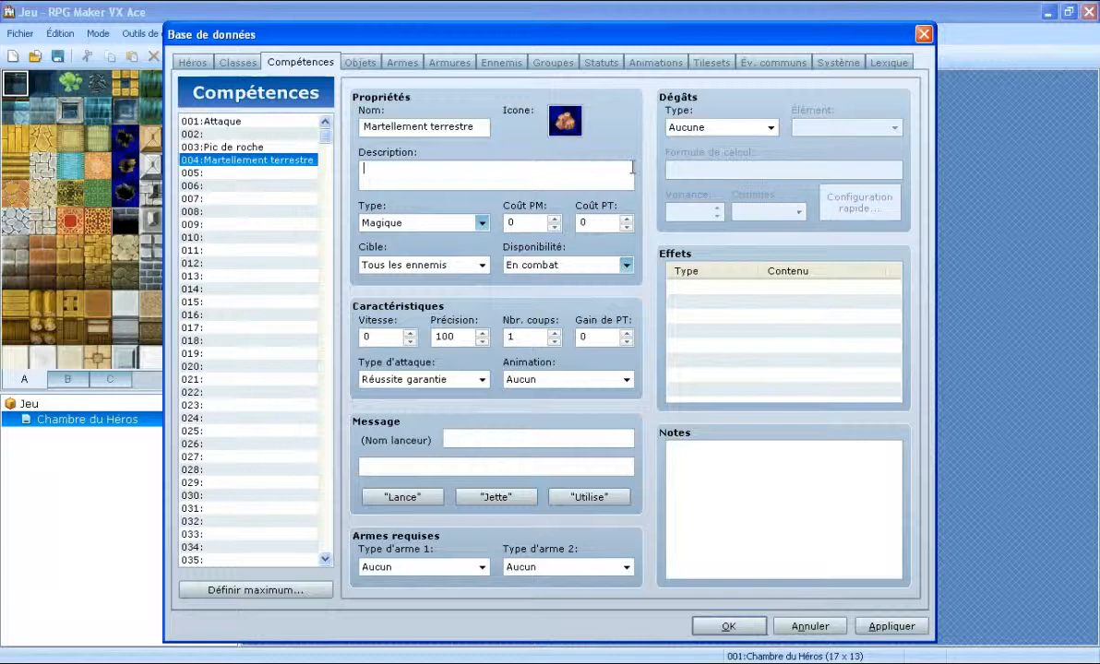
Set Martellement terrestre's MP cost to 10 and its attack type to Attaque physique, using Pic de roche as reference.
left_click(249, 147)
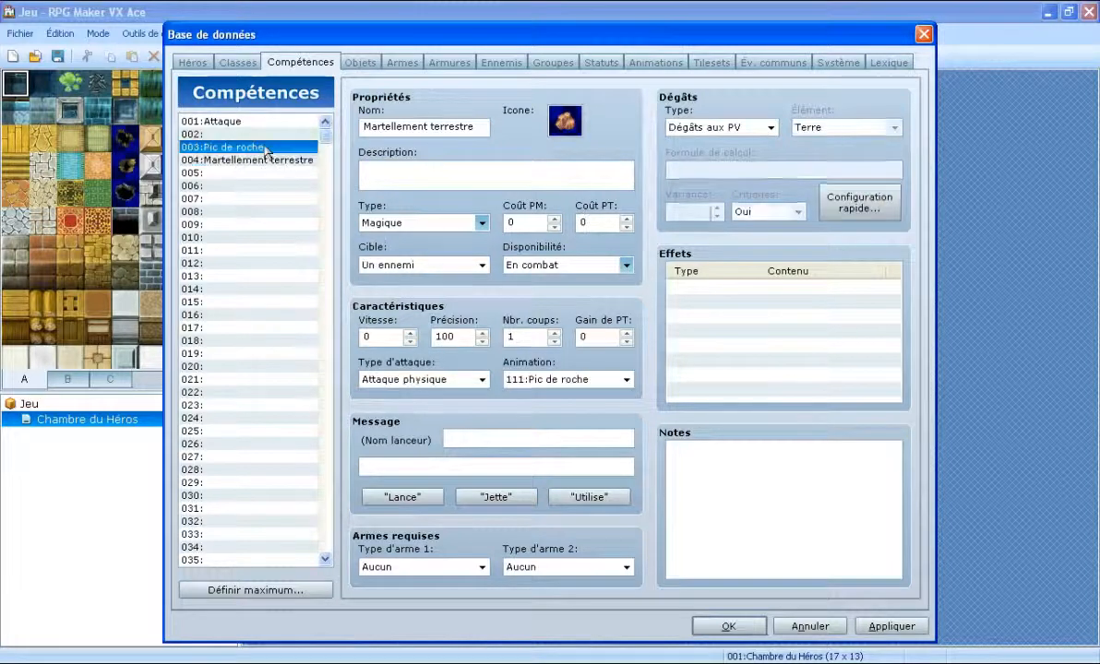
left_click(302, 161)
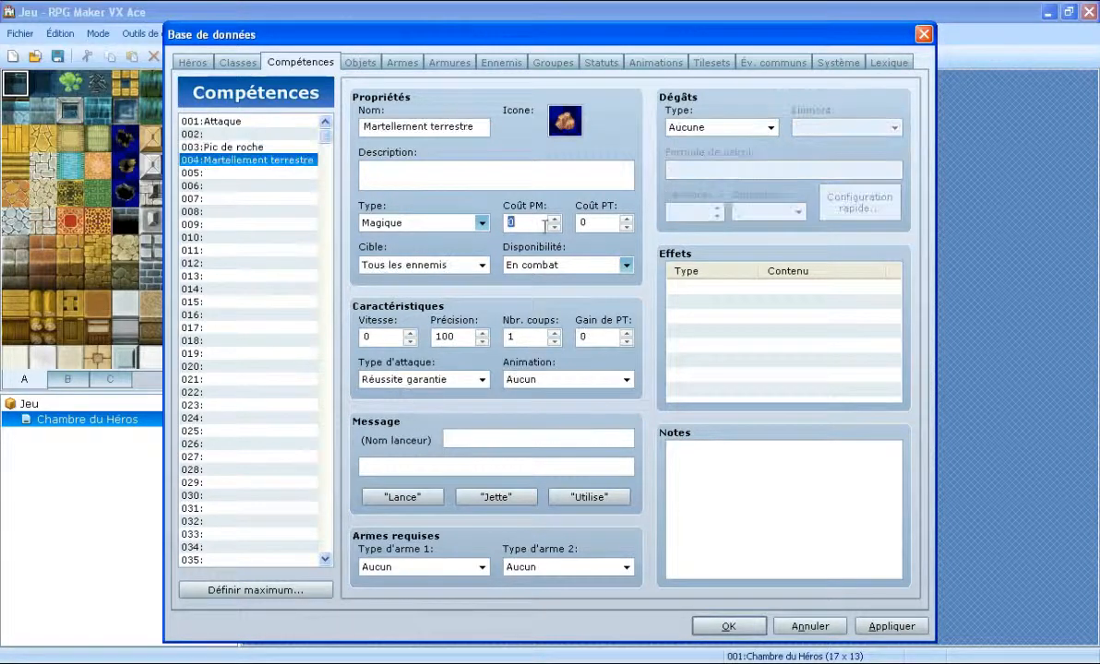
type("10")
left_click(242, 146)
left_click(297, 160)
left_click(429, 379)
left_click(429, 411)
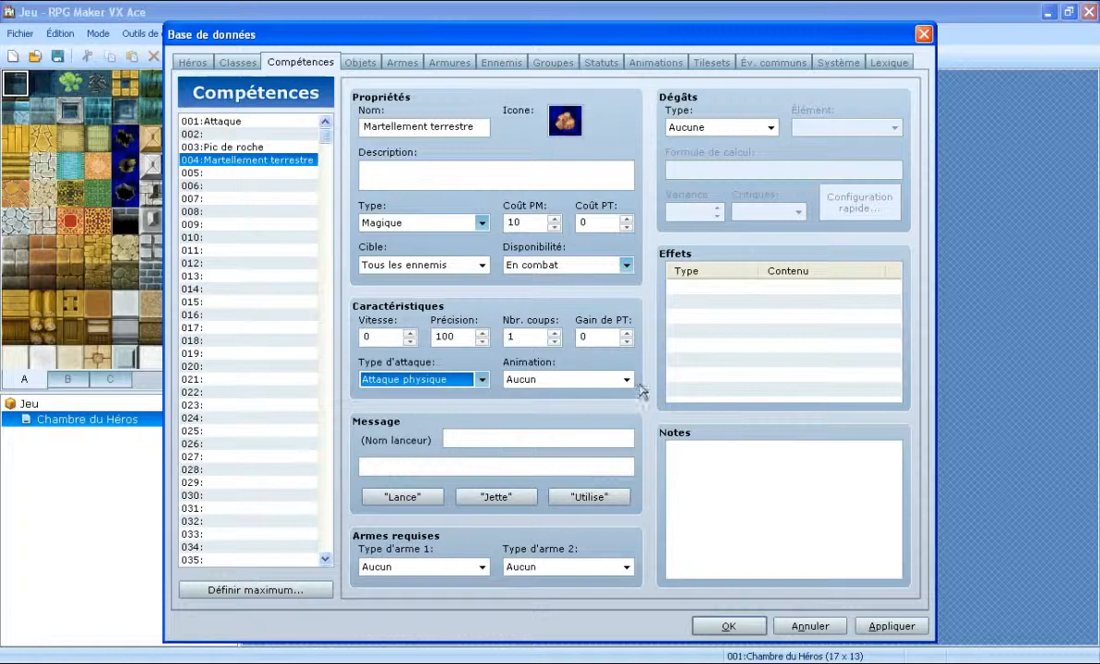
left_click(585, 379)
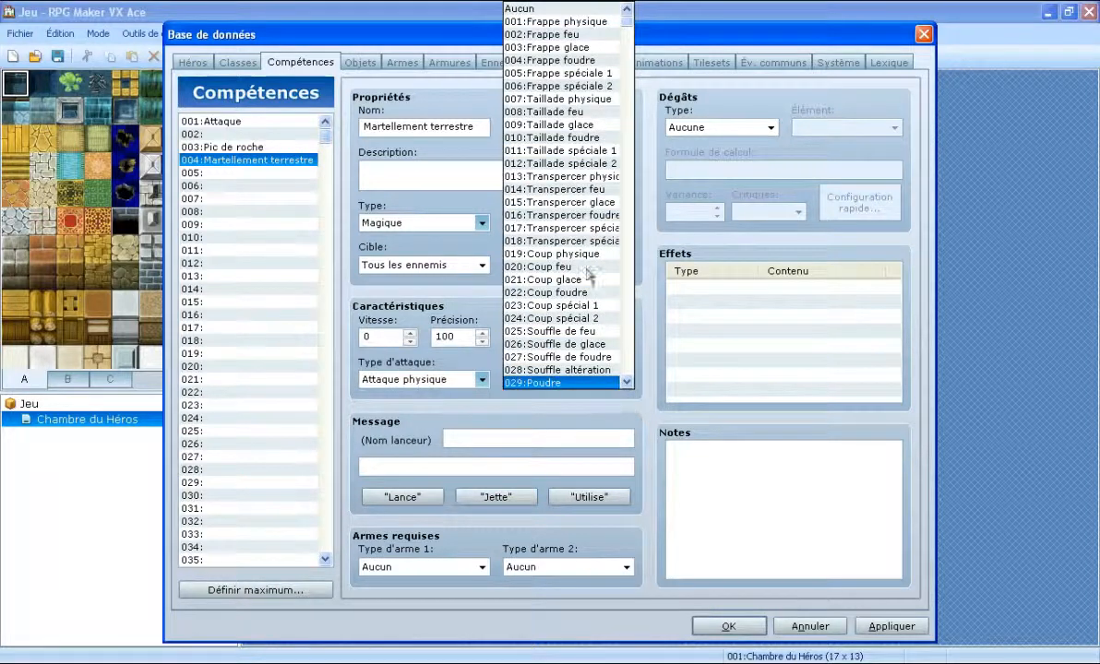
left_click(449, 383)
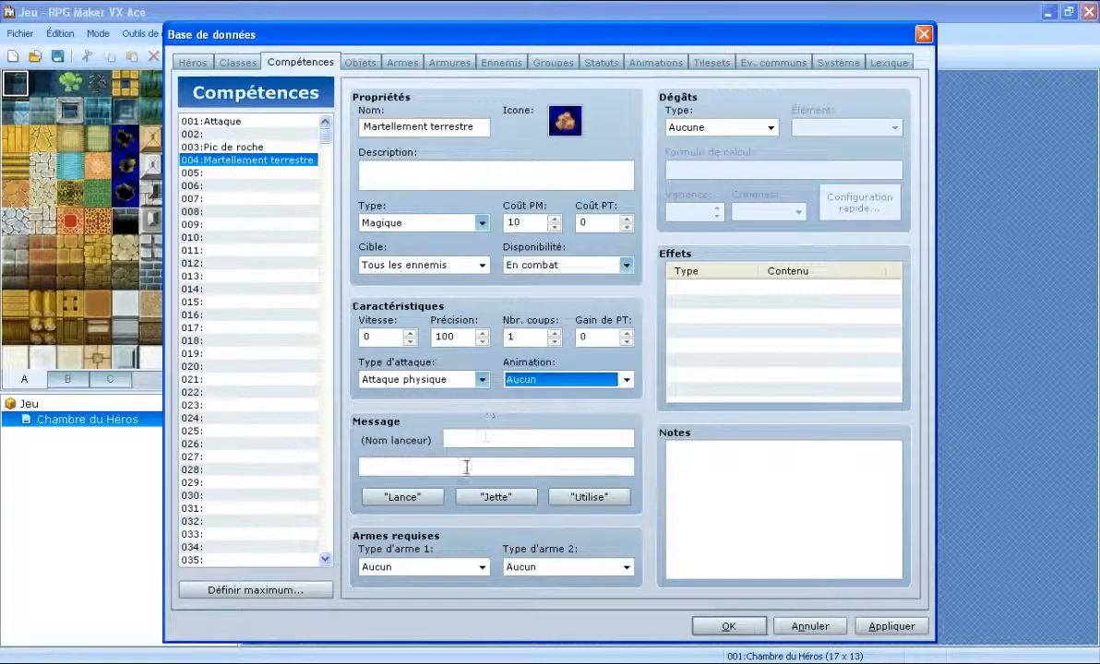
Enter the usage message "fait trembler la terre !" for Martellement terrestre and review the choices for its first required weapon type.
left_click(489, 441)
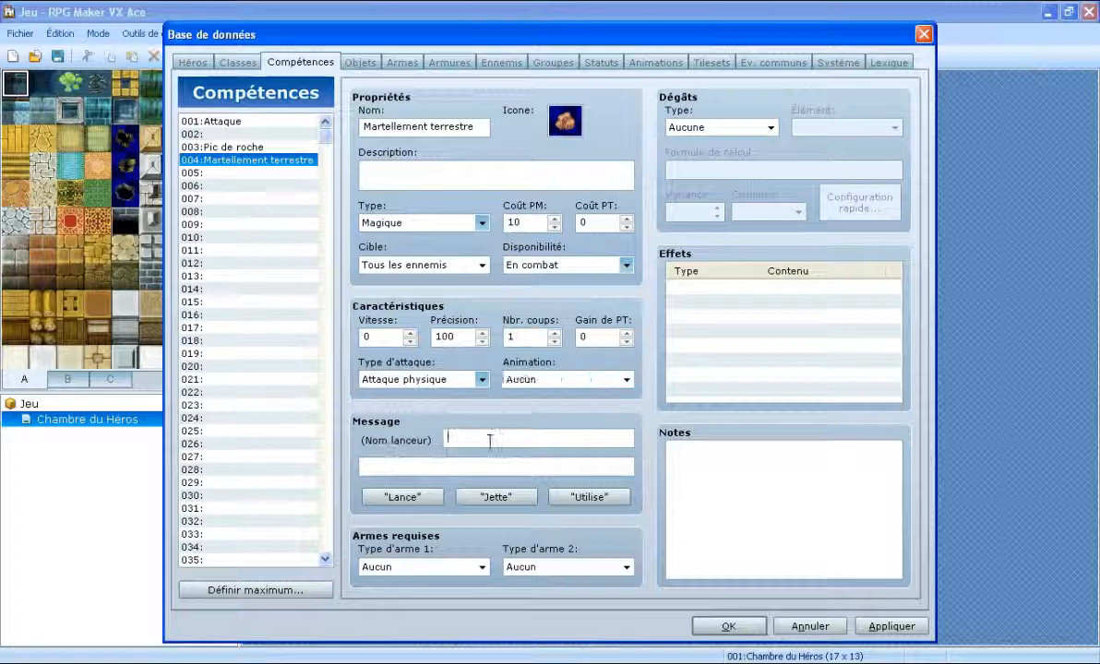
type("fait trembler")
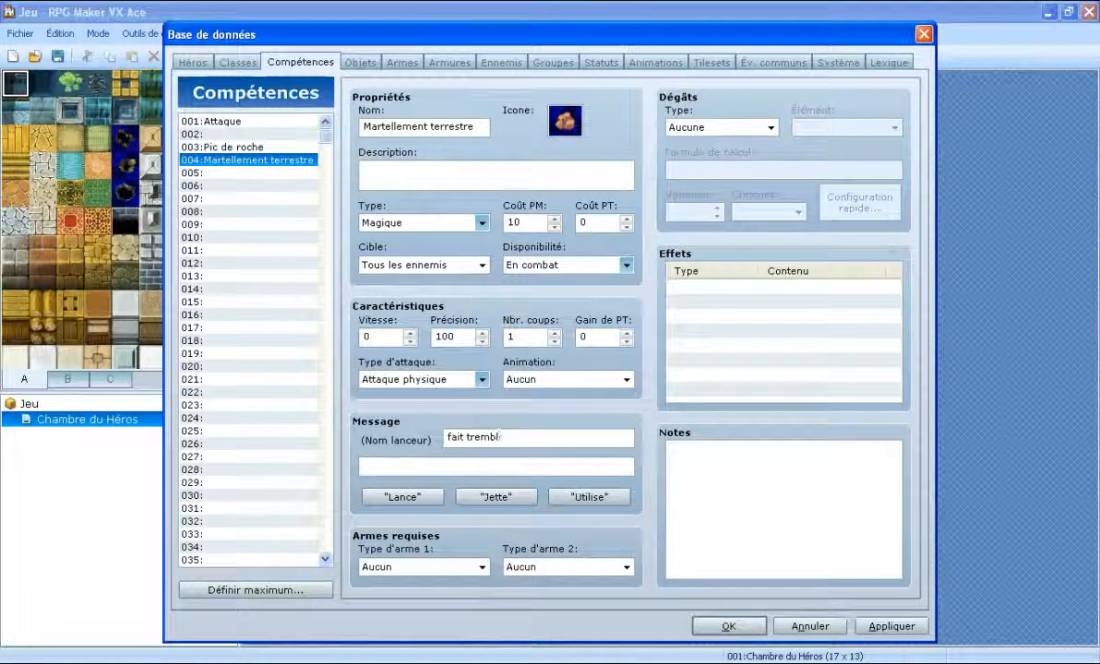
key("BackSpace")
type("er la ")
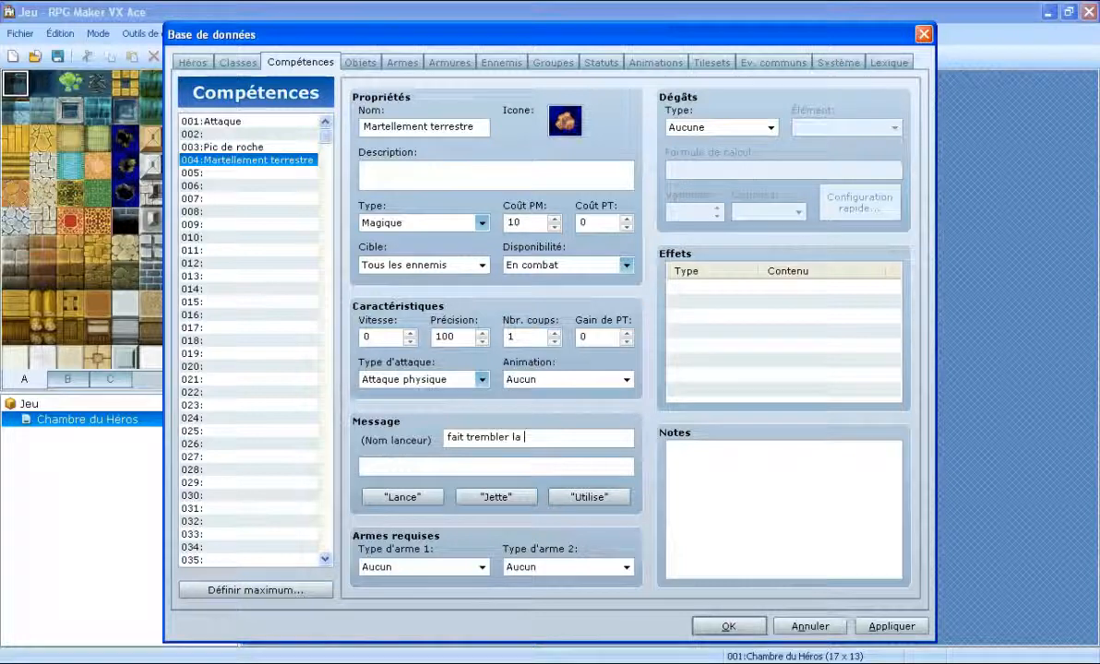
type("terre !")
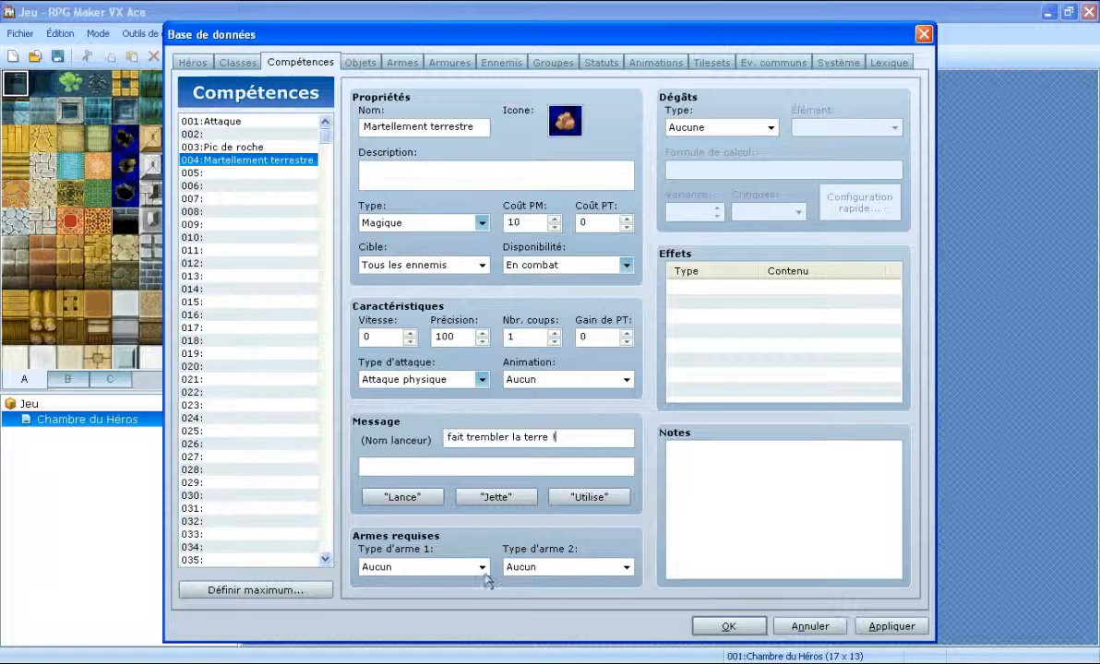
left_click(452, 567)
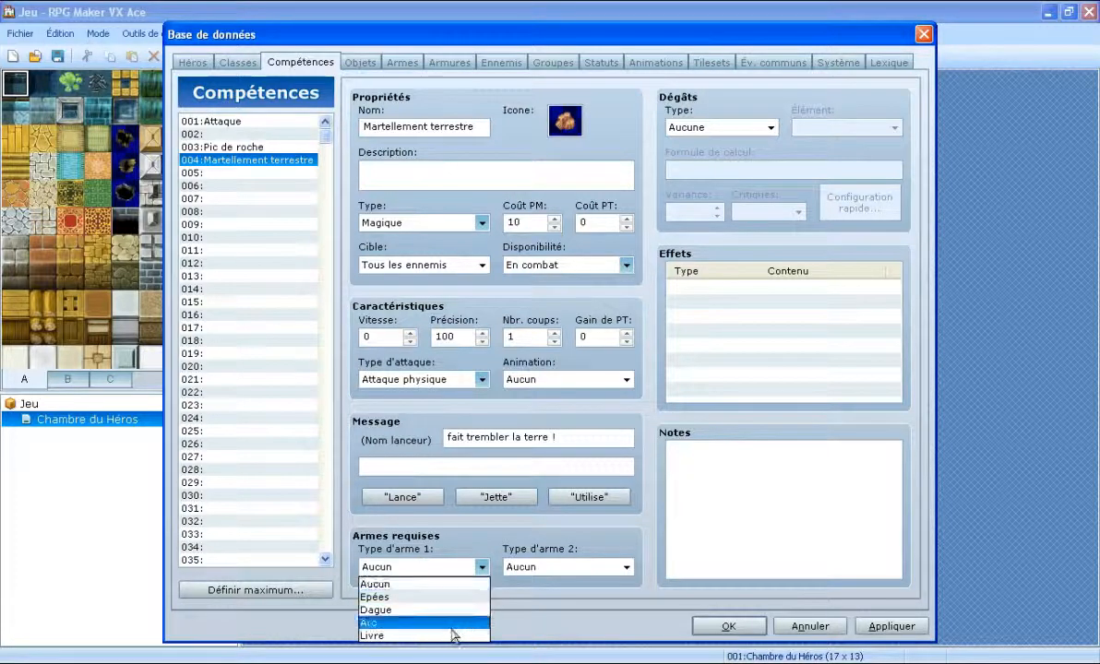
left_click(478, 567)
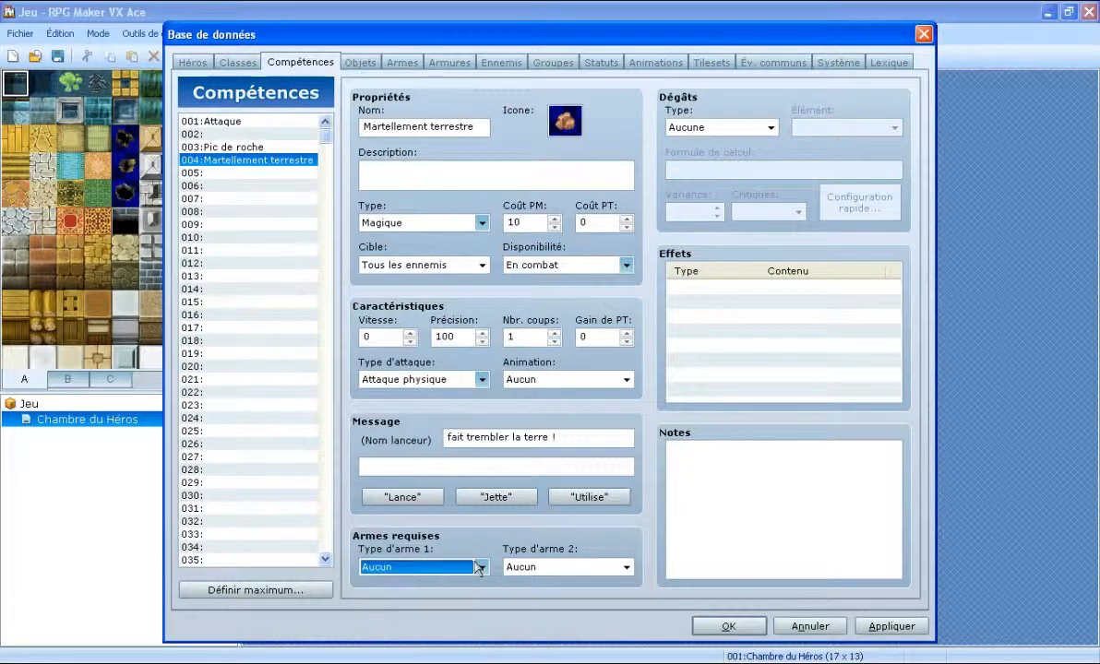
Set Martellement terrestre's damage type to Dégâts aux PV and its element to Terre.
left_click(266, 148)
left_click(290, 160)
left_click(753, 127)
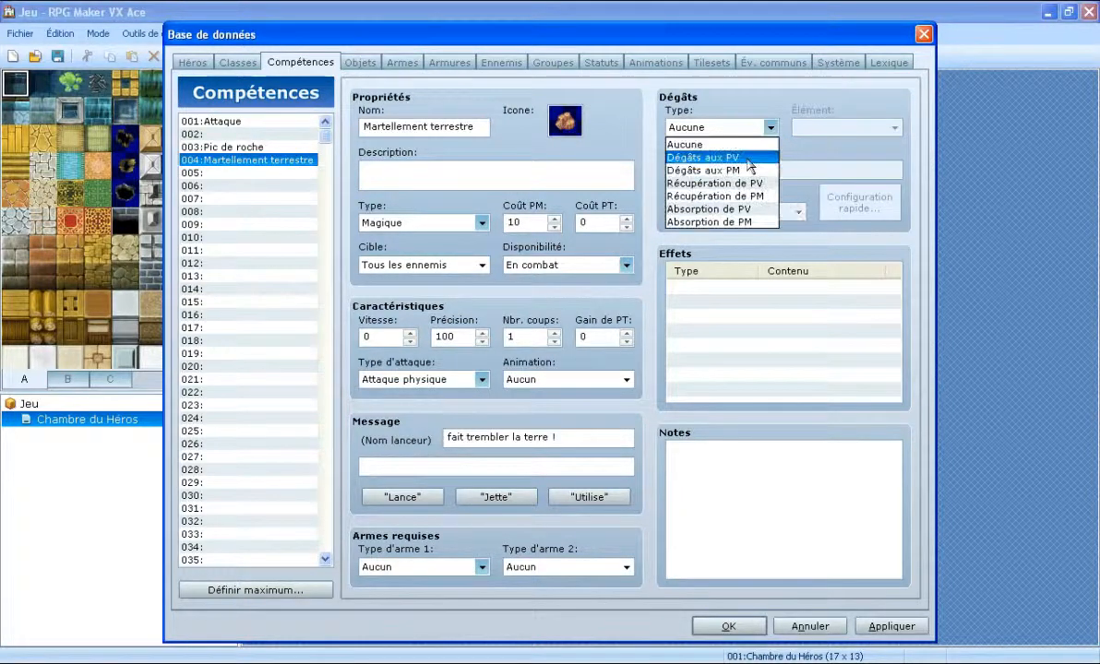
left_click(749, 159)
left_click(893, 128)
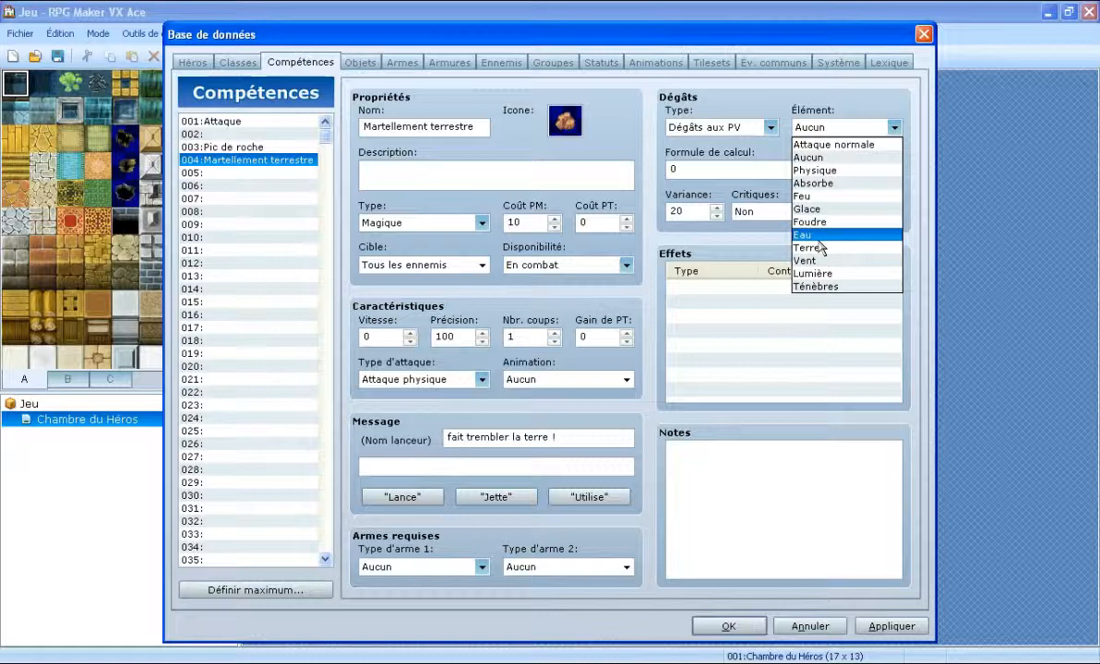
left_click(818, 247)
Copy Pic de roche's damage formula "a.mat * 4,5 - b.mdf * 2" to Martellement terrestre and set its criticals to Oui.
left_click(203, 148)
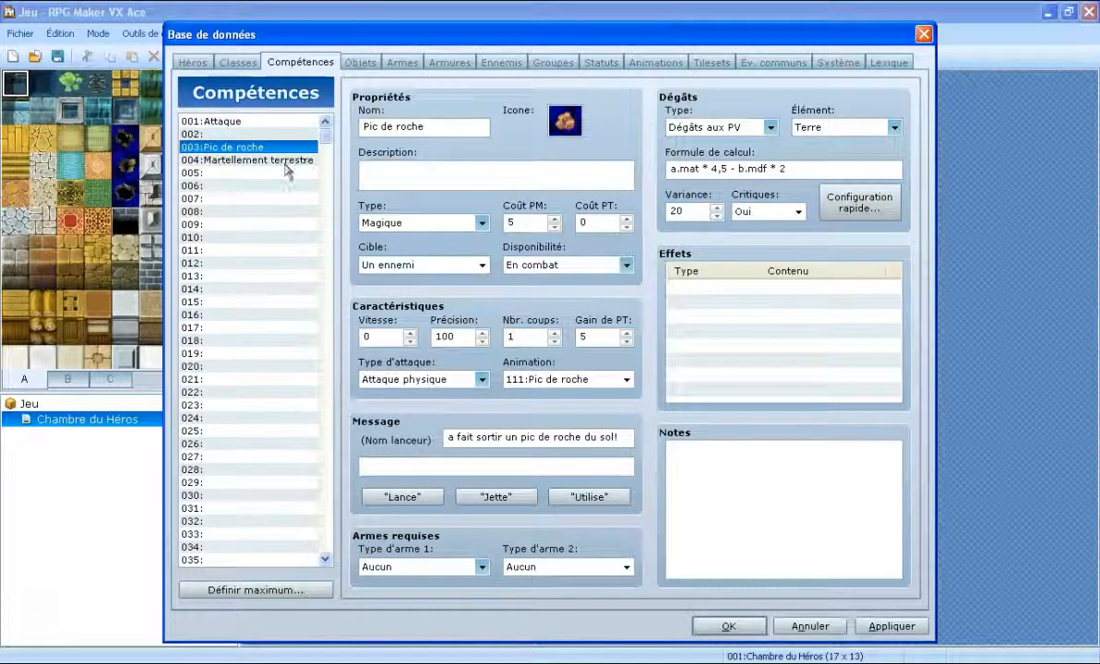
triple_click(835, 164)
key("ctrl+c")
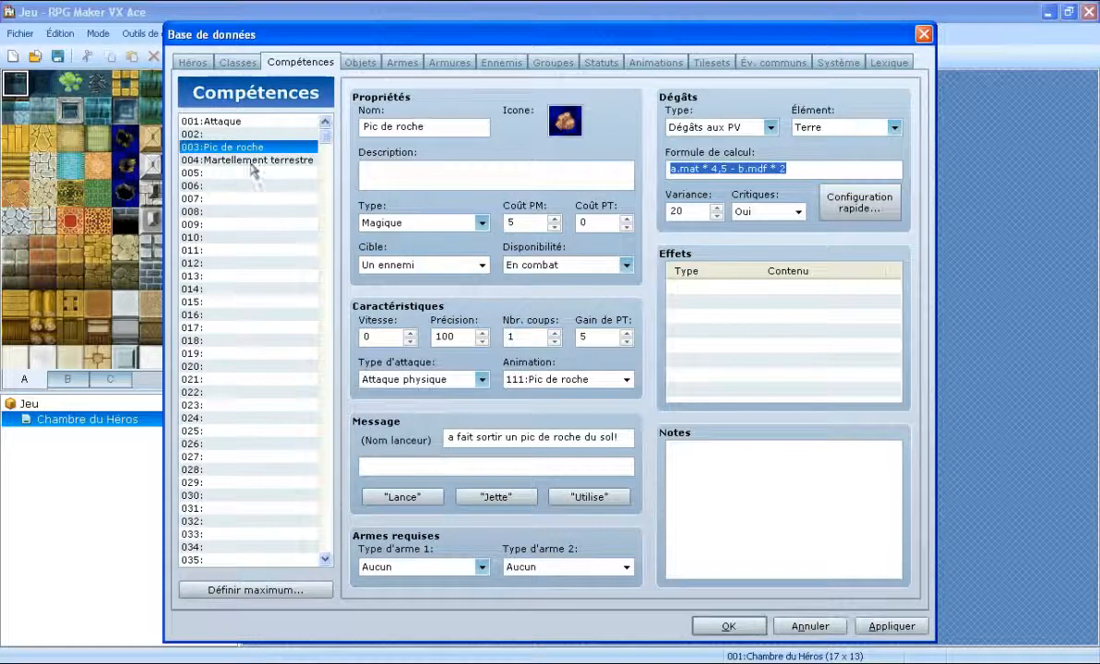
left_click(252, 165)
left_click(822, 168)
key("ctrl+v")
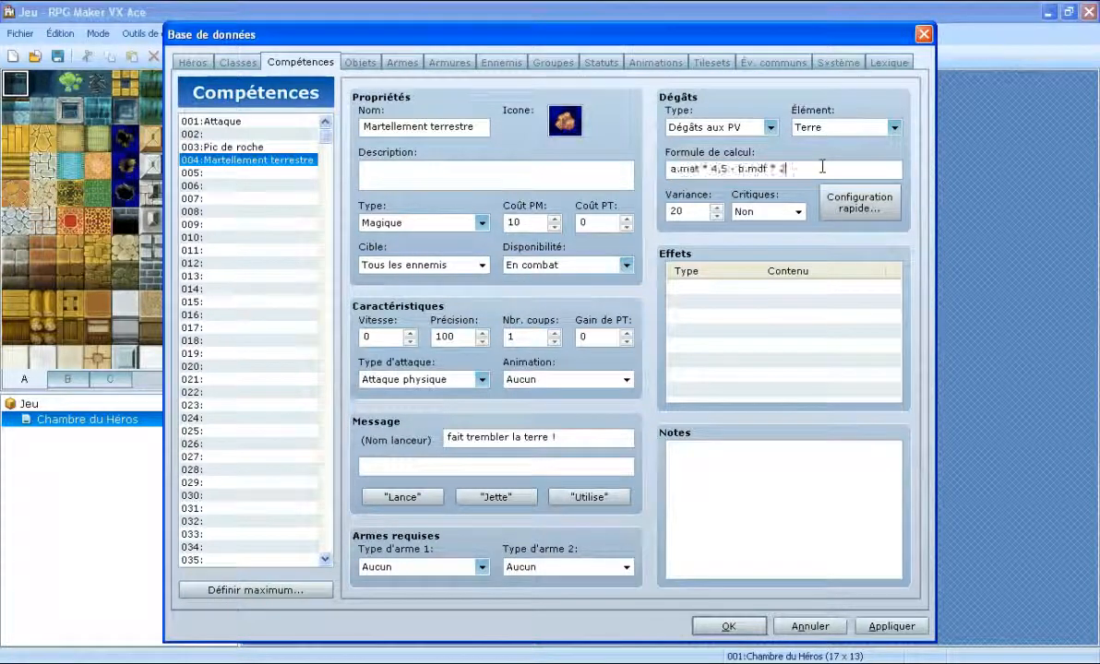
left_click(768, 211)
left_click(766, 234)
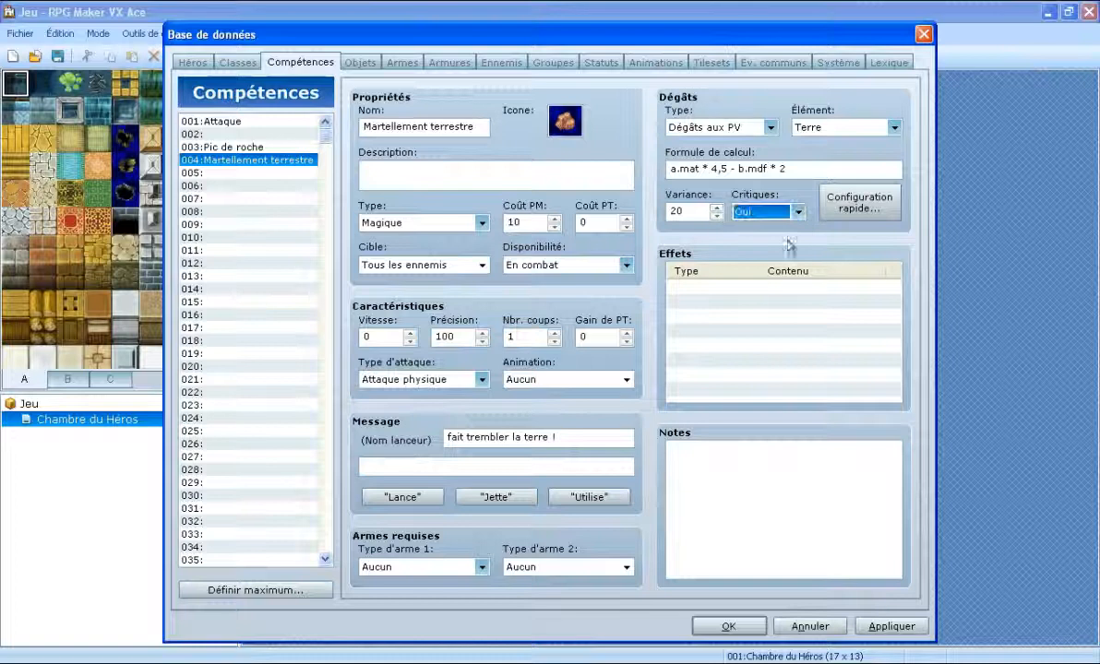
Add an effect to Martellement terrestre that inflicts the Attaque normale status at 100%.
left_click(242, 148)
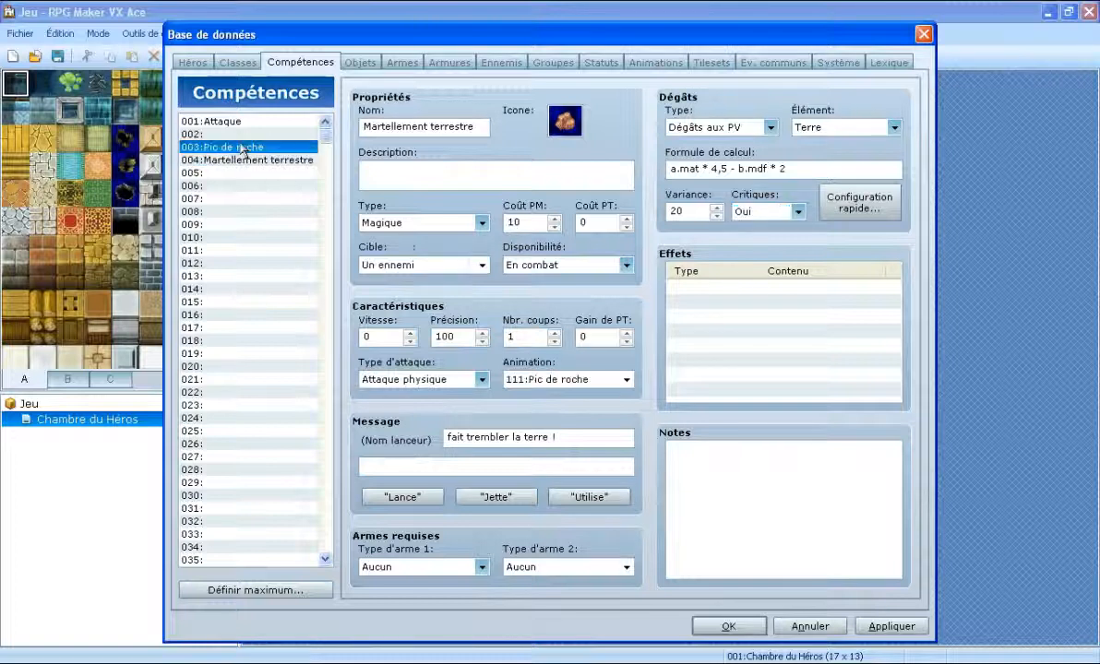
left_click(273, 161)
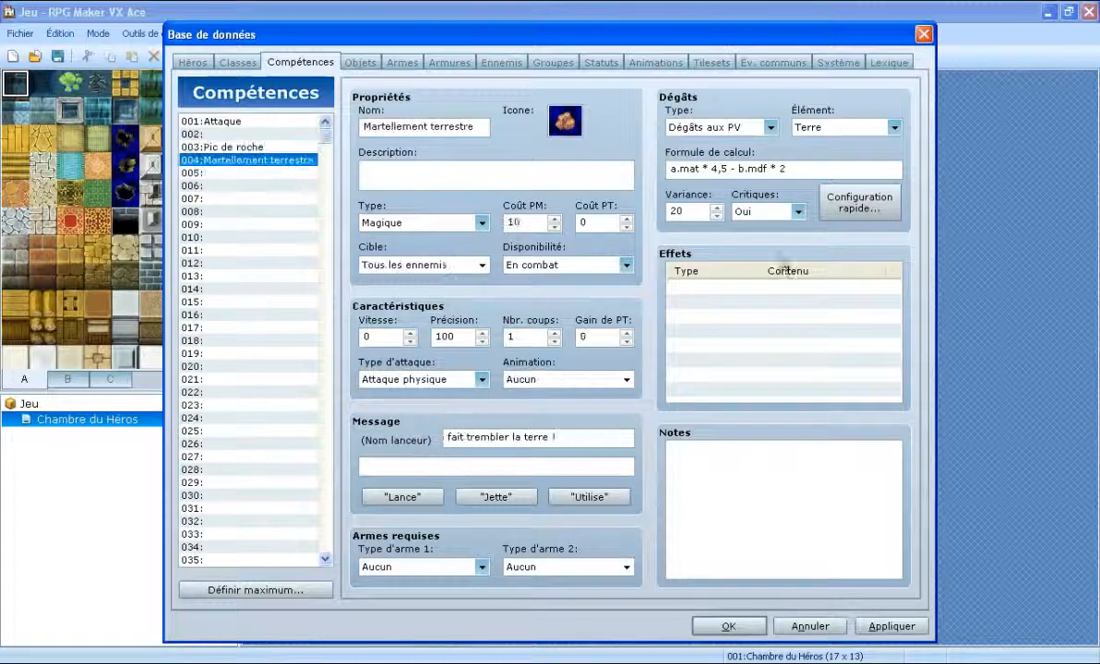
double_click(764, 293)
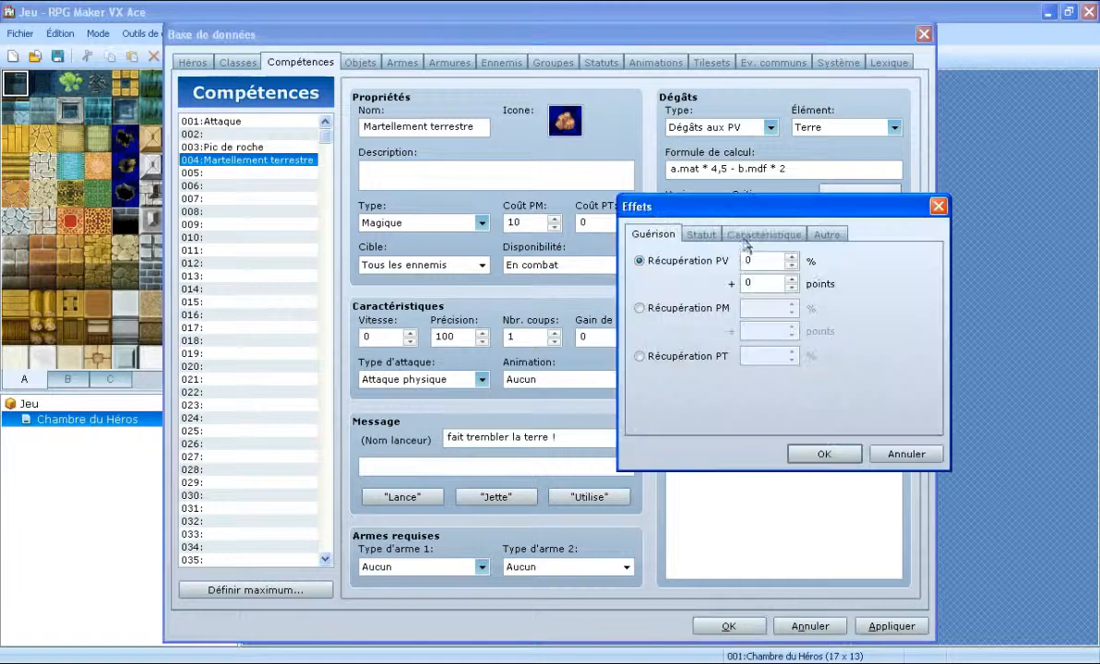
left_click(745, 236)
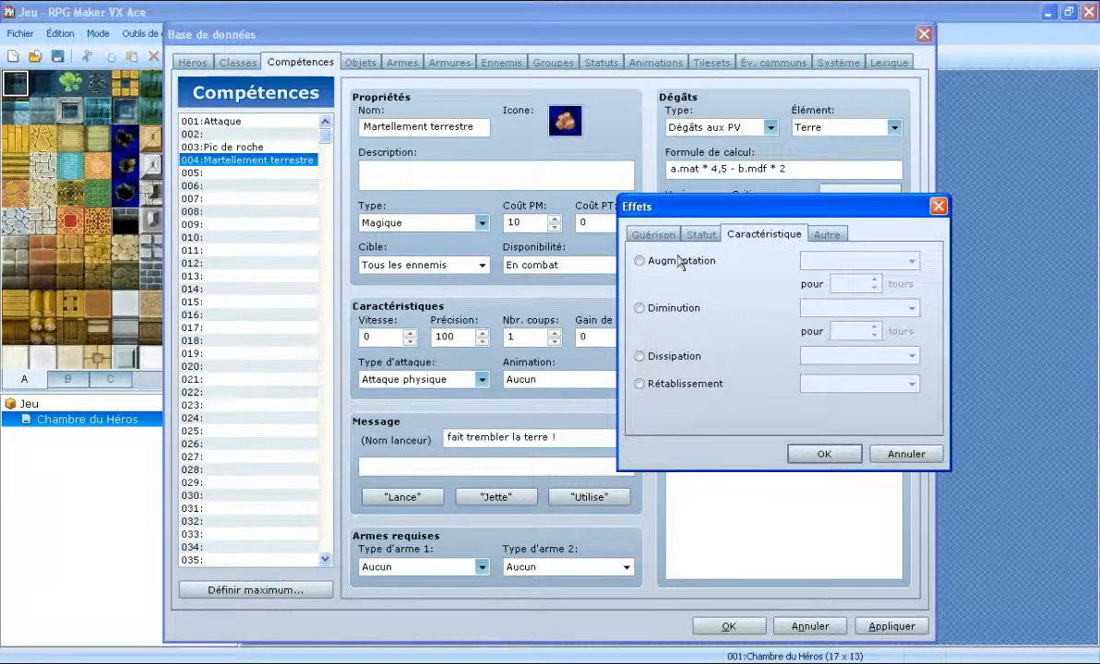
left_click(700, 234)
left_click(665, 261)
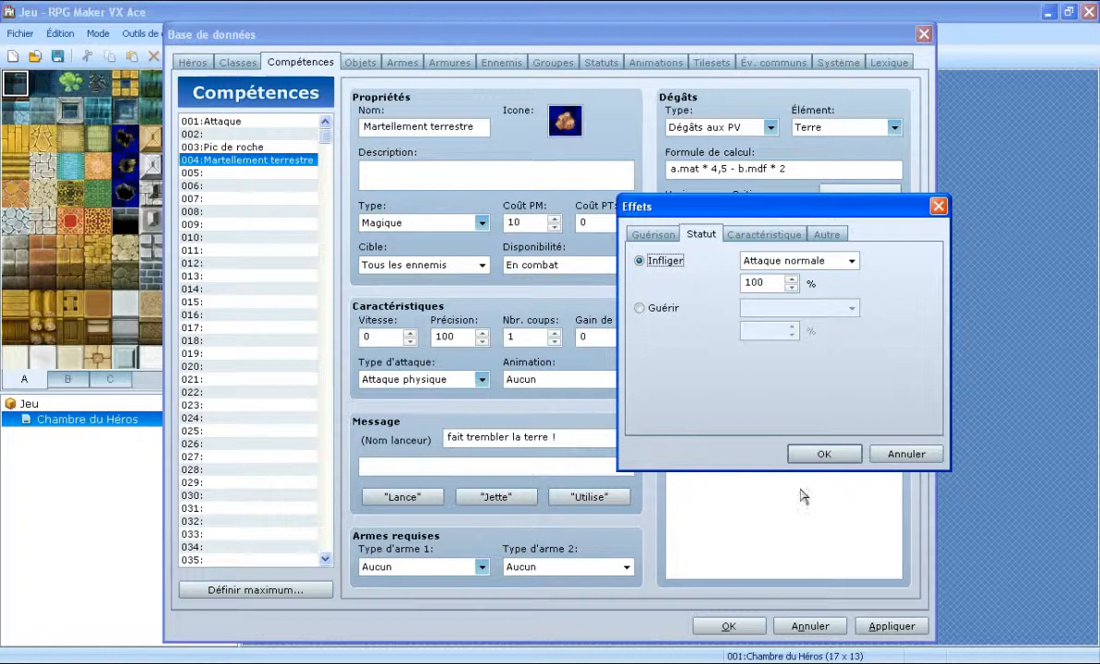
left_click(824, 453)
Add the Attaque normale 100% status effect to Pic de roche, then return to the Martellement terrestre skill.
left_click(249, 147)
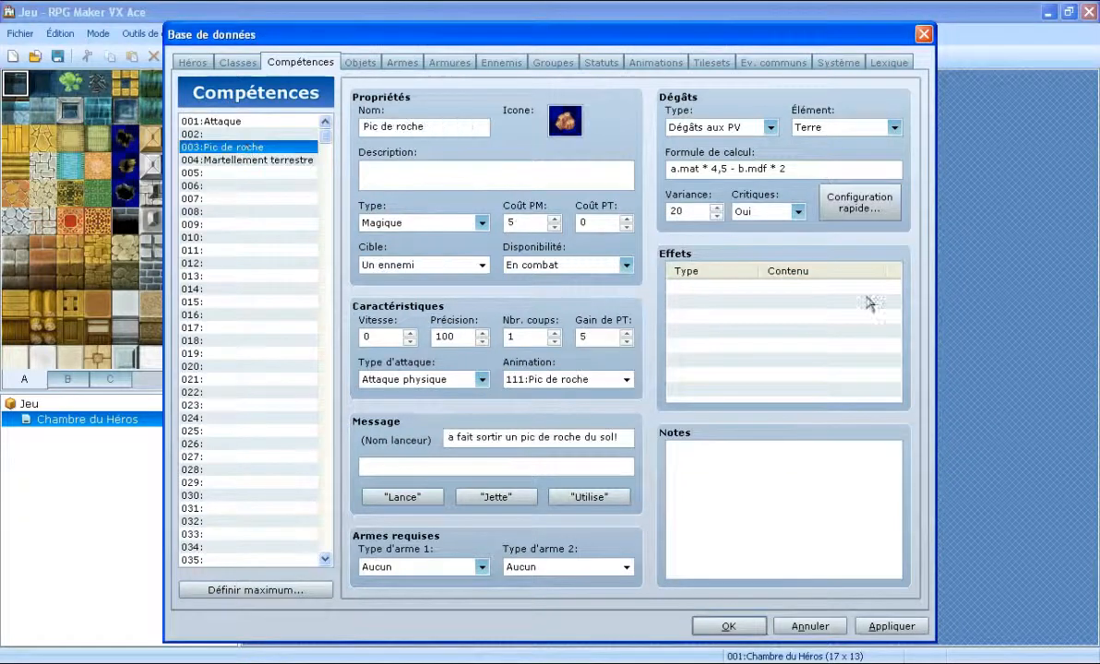
double_click(766, 292)
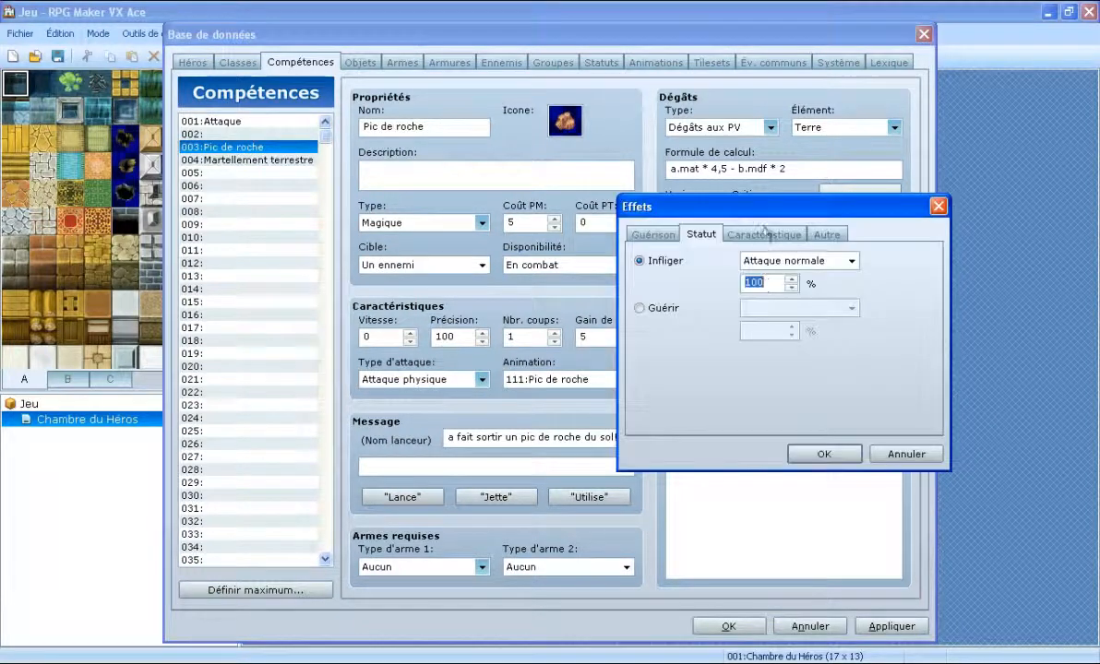
left_click(844, 454)
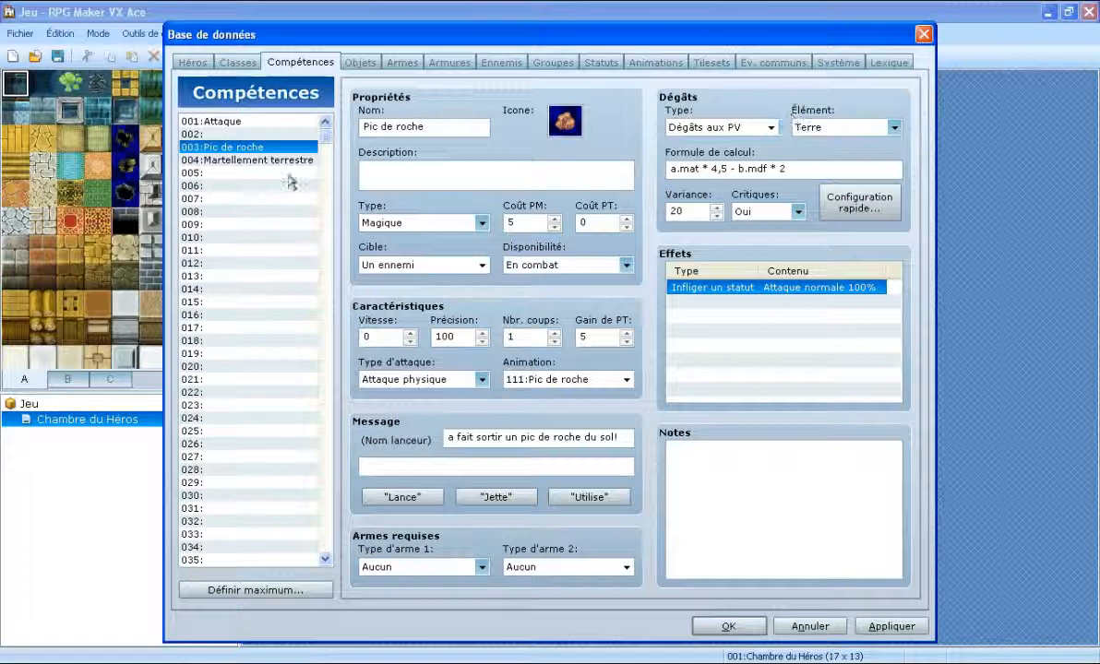
left_click(254, 174)
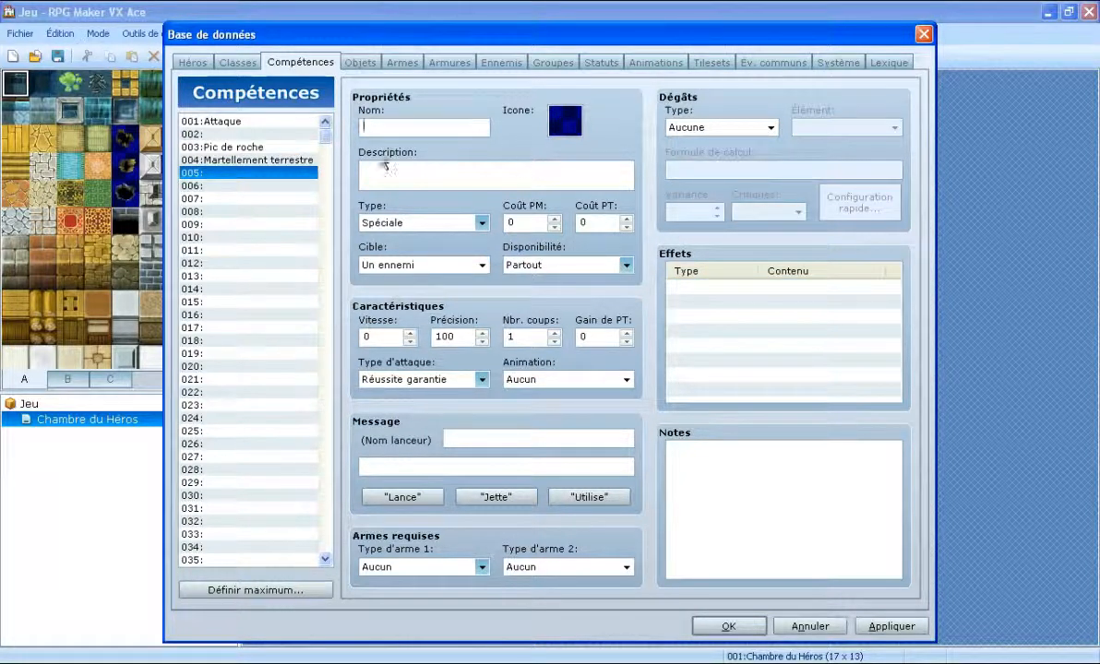
left_click(245, 160)
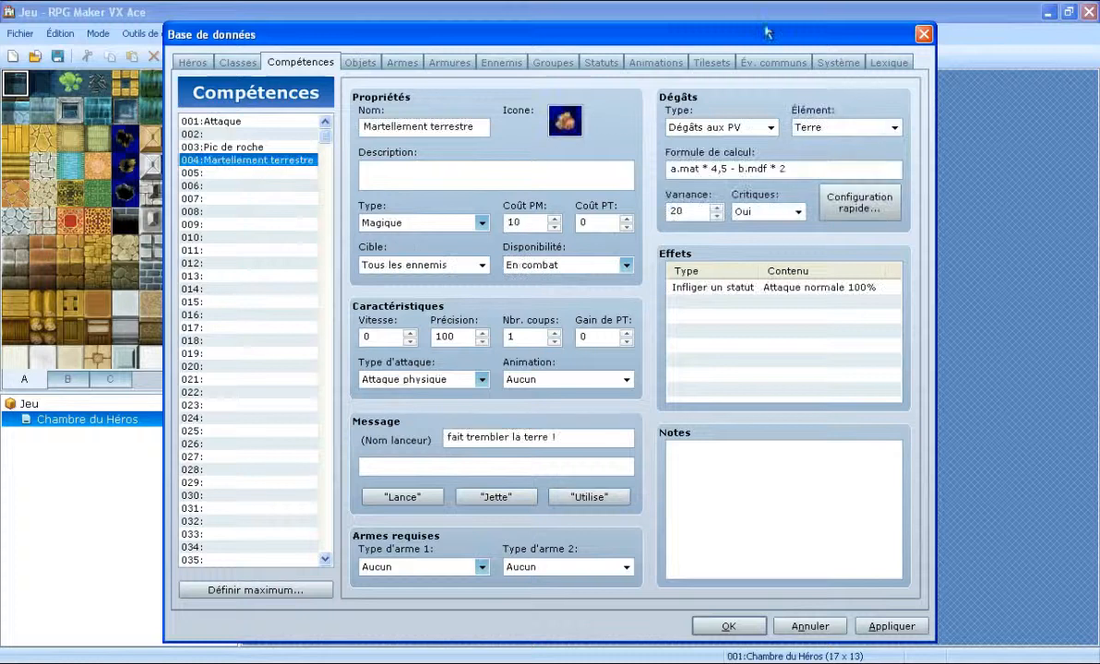
Find the Pic de roche animation in the database's animation list and play its preview.
left_click(637, 62)
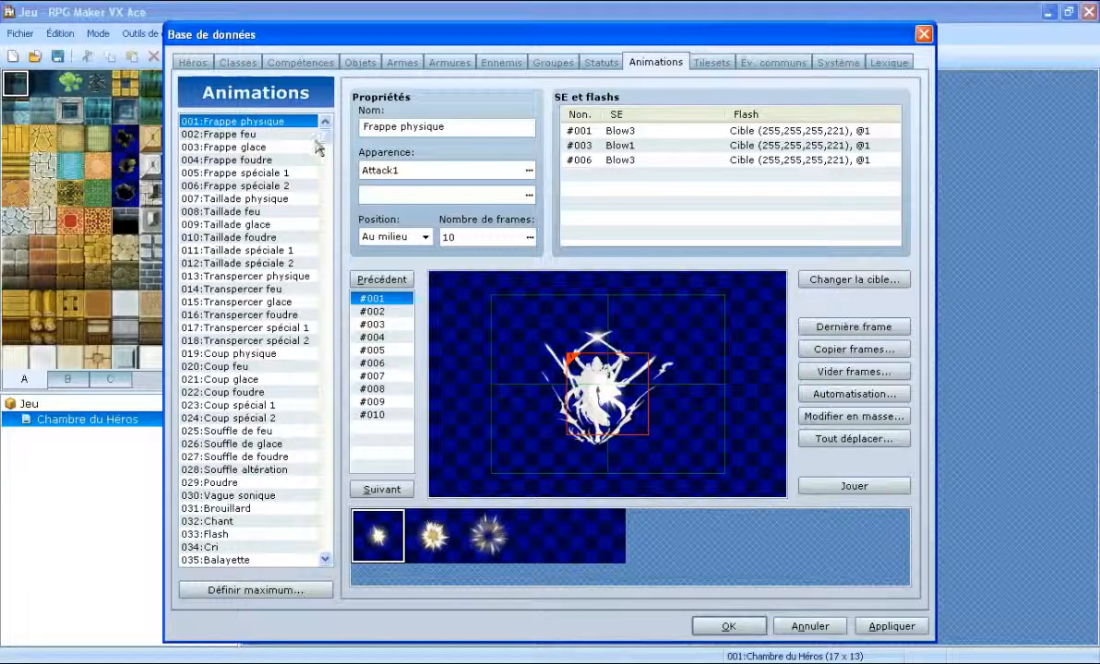
scroll(325, 169, "down", 1)
left_click_drag(325, 138, 327, 178)
left_click(260, 357)
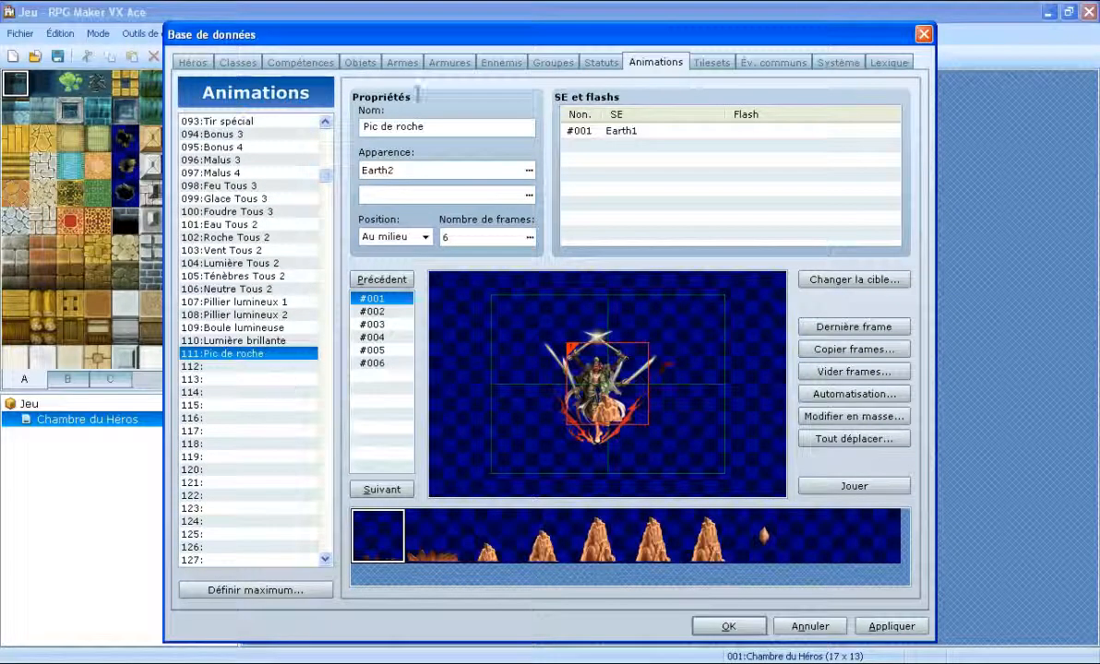
left_click(835, 486)
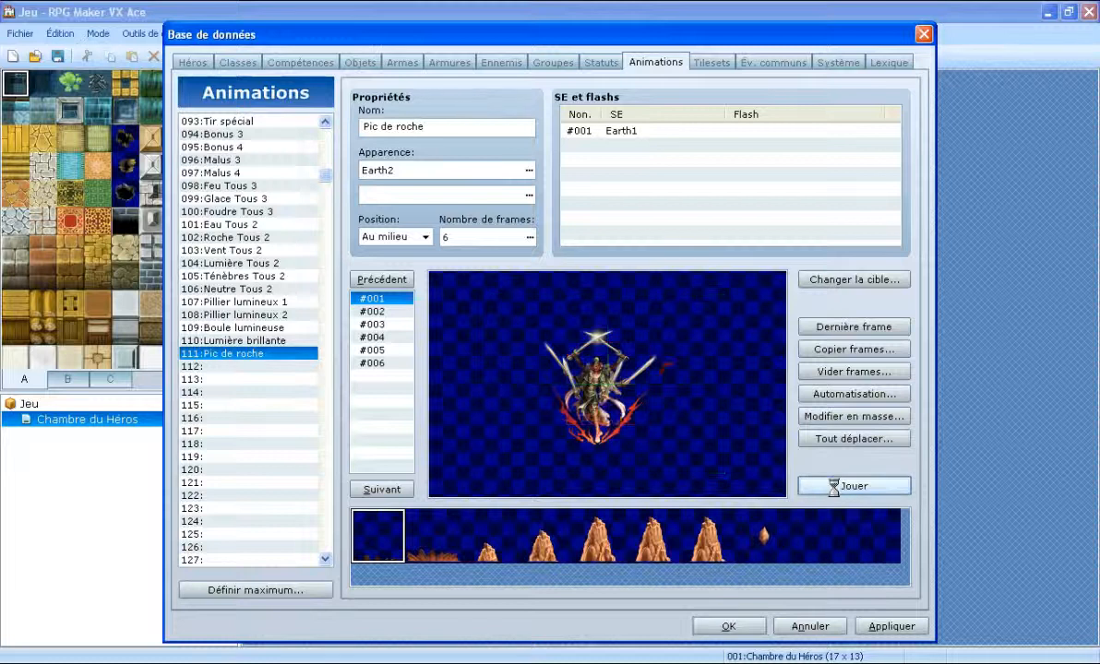
Set the empty animation 112 to 5 frames, closing the mass edit settings without changes.
left_click(214, 367)
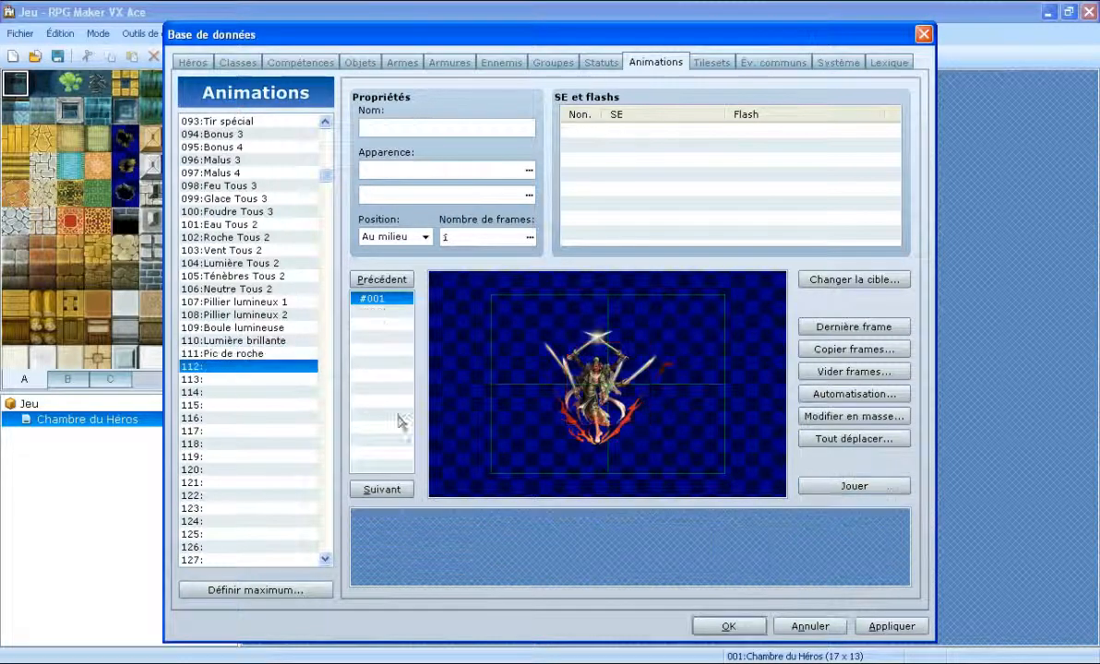
left_click(425, 237)
left_click(430, 238)
double_click(498, 238)
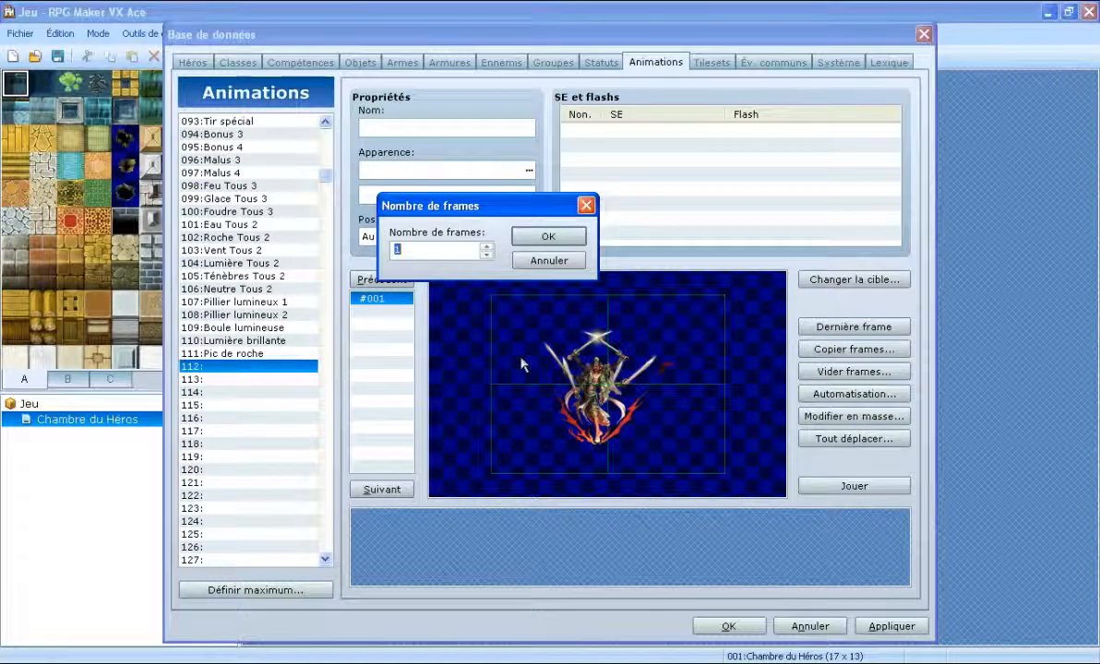
left_click(548, 236)
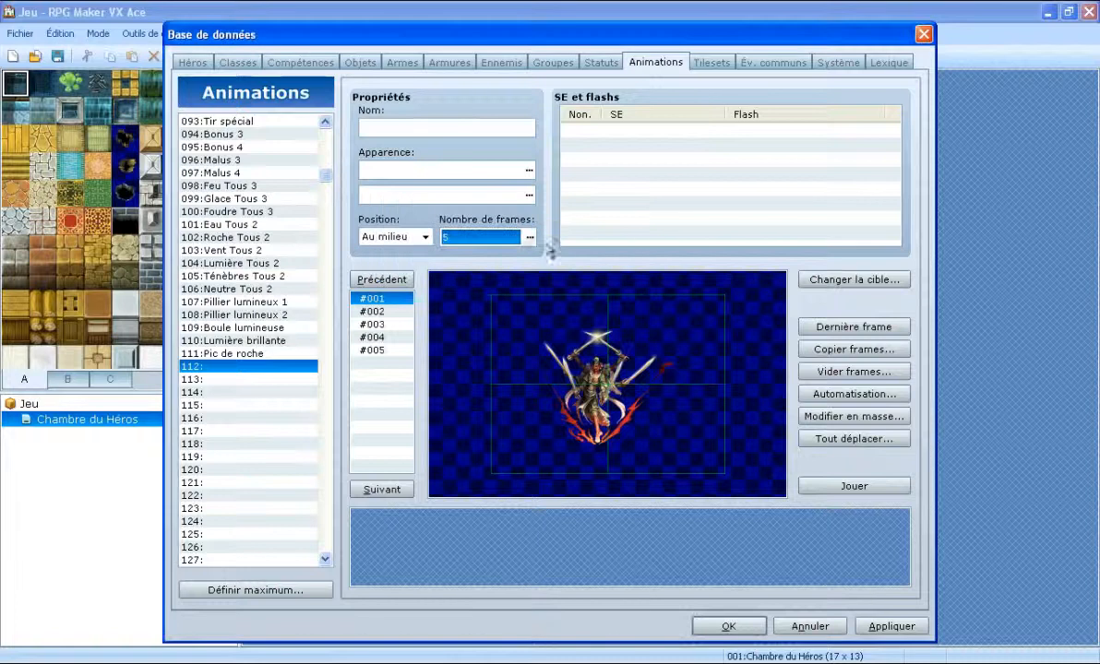
left_click(860, 416)
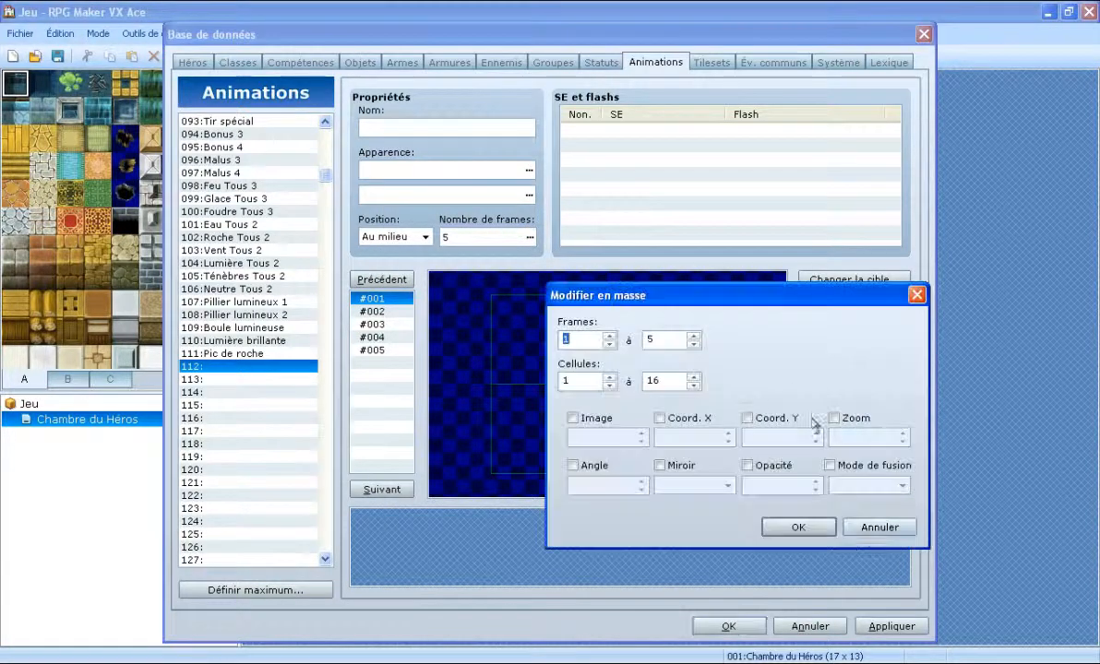
left_click(870, 534)
Start a sound effect entry for frame 1 of animation 112 and audition the Earth2 sound.
double_click(604, 140)
left_click(759, 118)
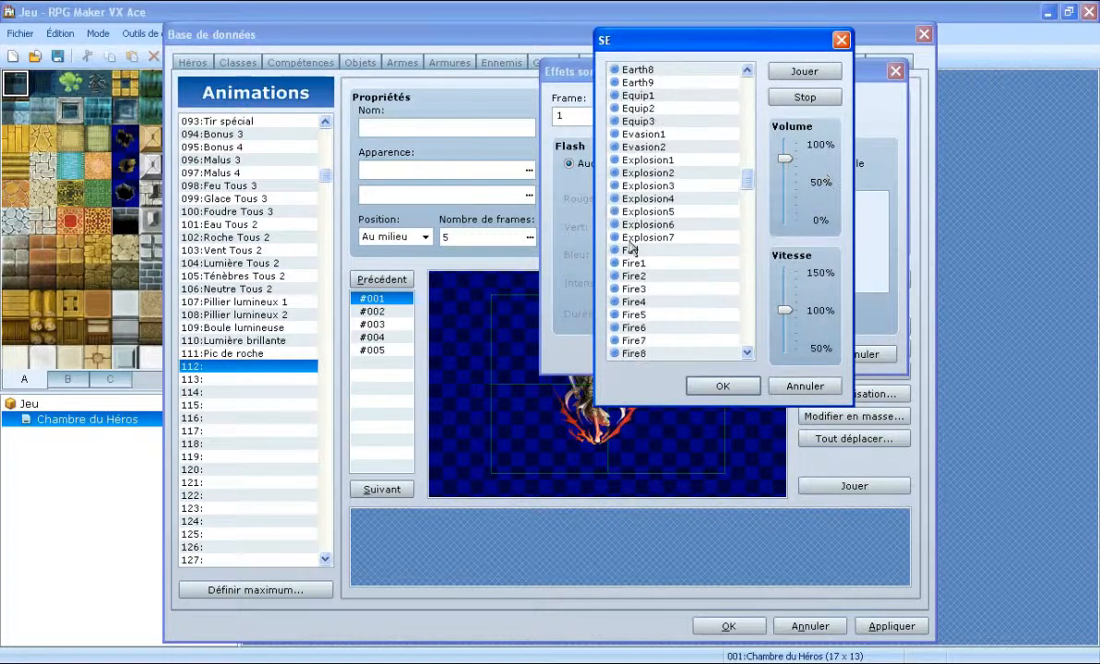
scroll(678, 161, "up", 5)
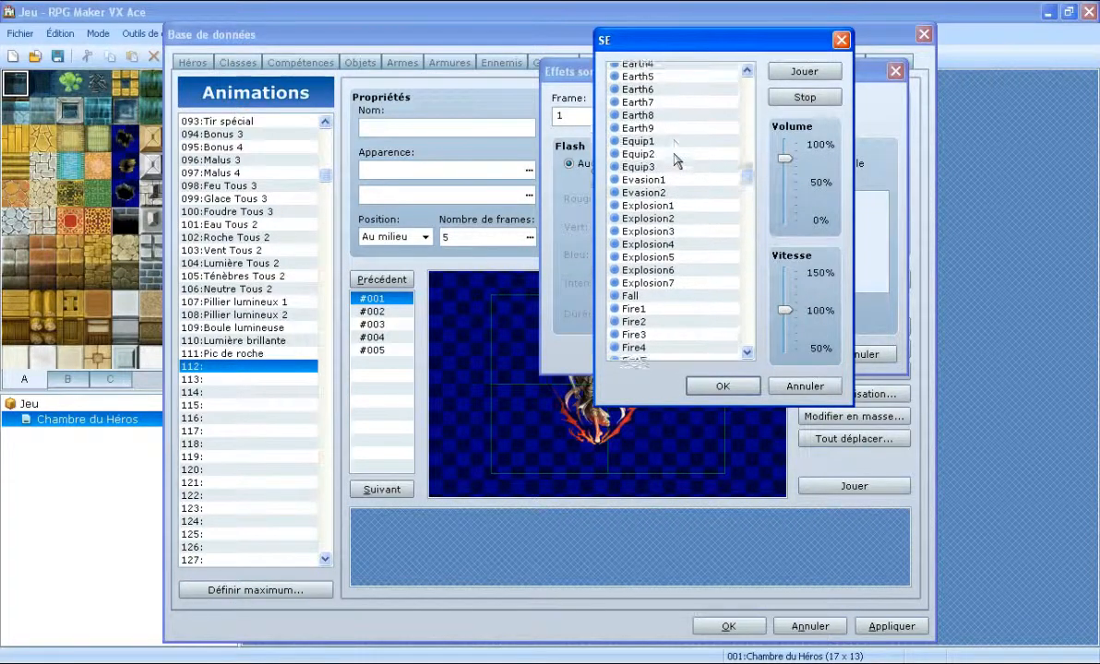
scroll(674, 160, "up", 1)
scroll(660, 185, "up", 6)
left_click(804, 70)
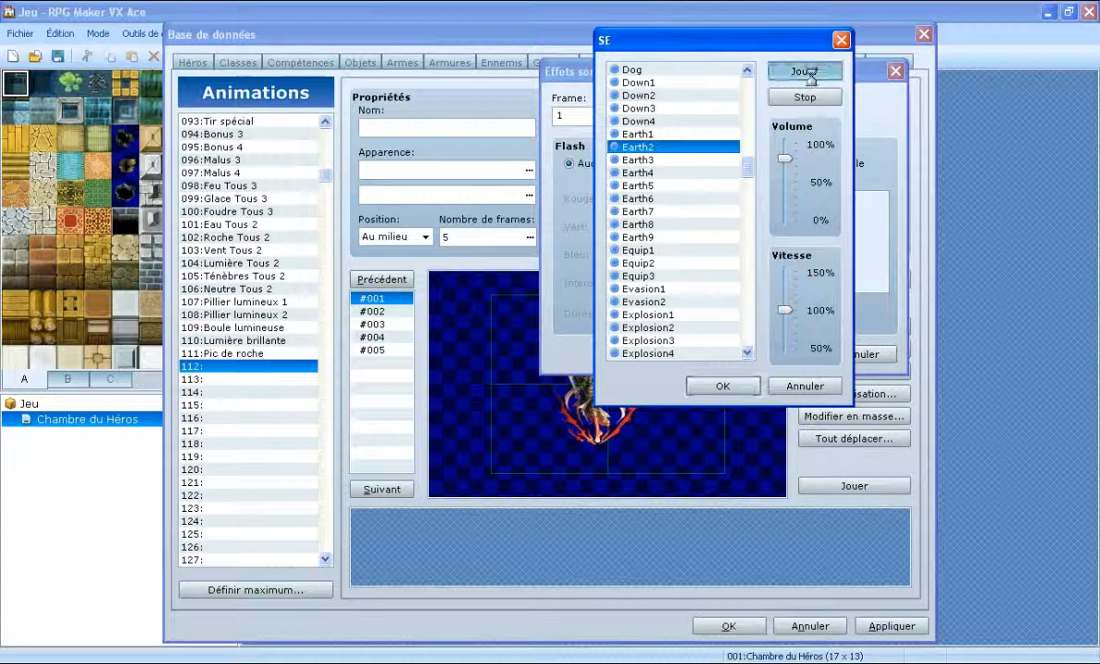
Audition the Earth3 through Earth9 sounds for frame 1, comparing Earth8 and Earth9.
left_click(614, 160)
left_click(803, 70)
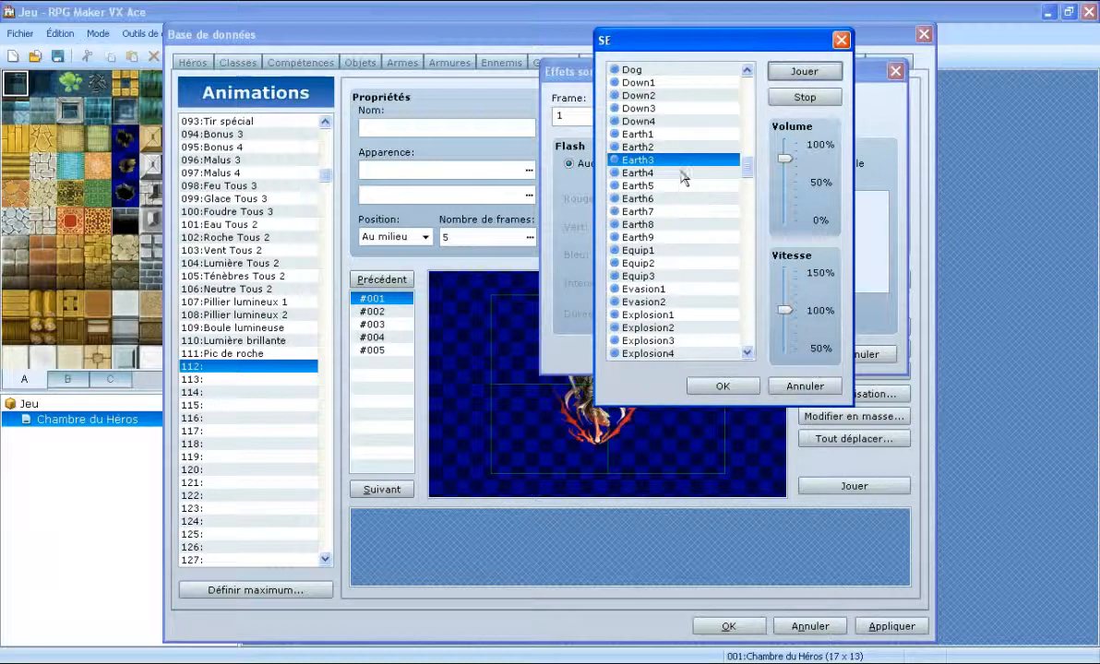
left_click(637, 173)
left_click(804, 70)
left_click(689, 187)
left_click(824, 71)
left_click(719, 200)
left_click(804, 71)
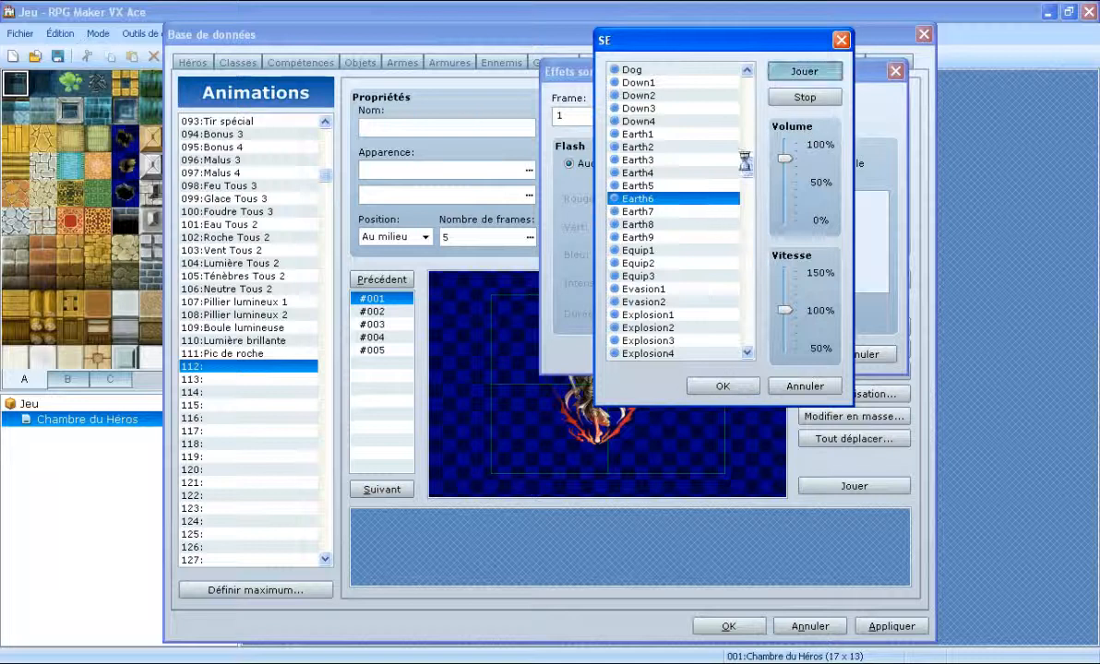
left_click(664, 211)
left_click(825, 71)
left_click(673, 224)
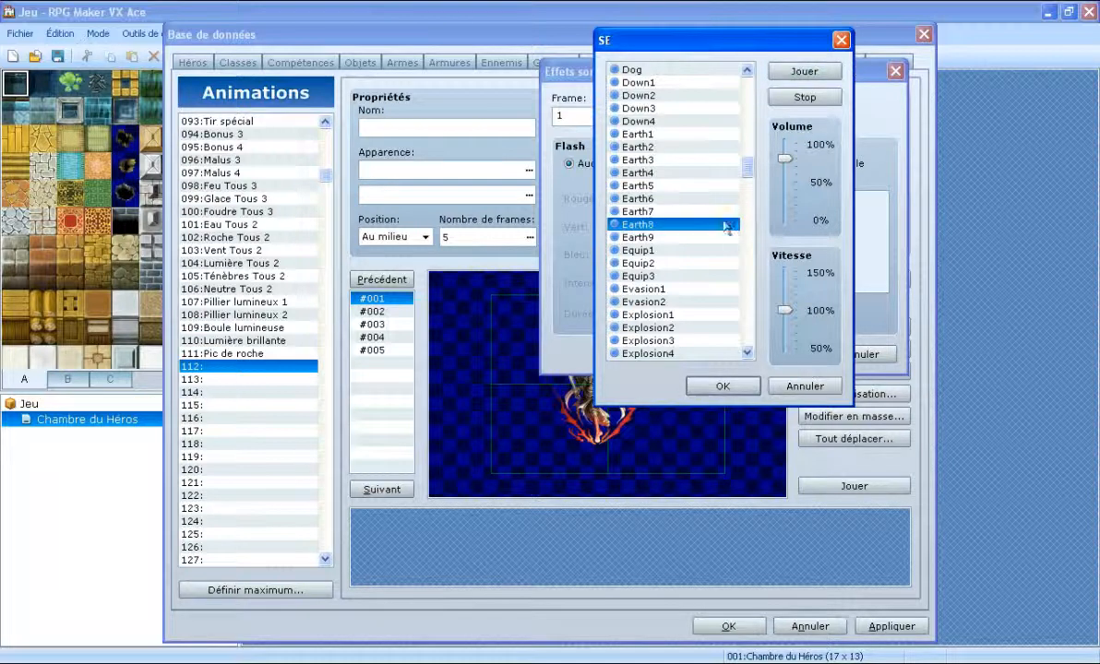
left_click(804, 71)
left_click(668, 237)
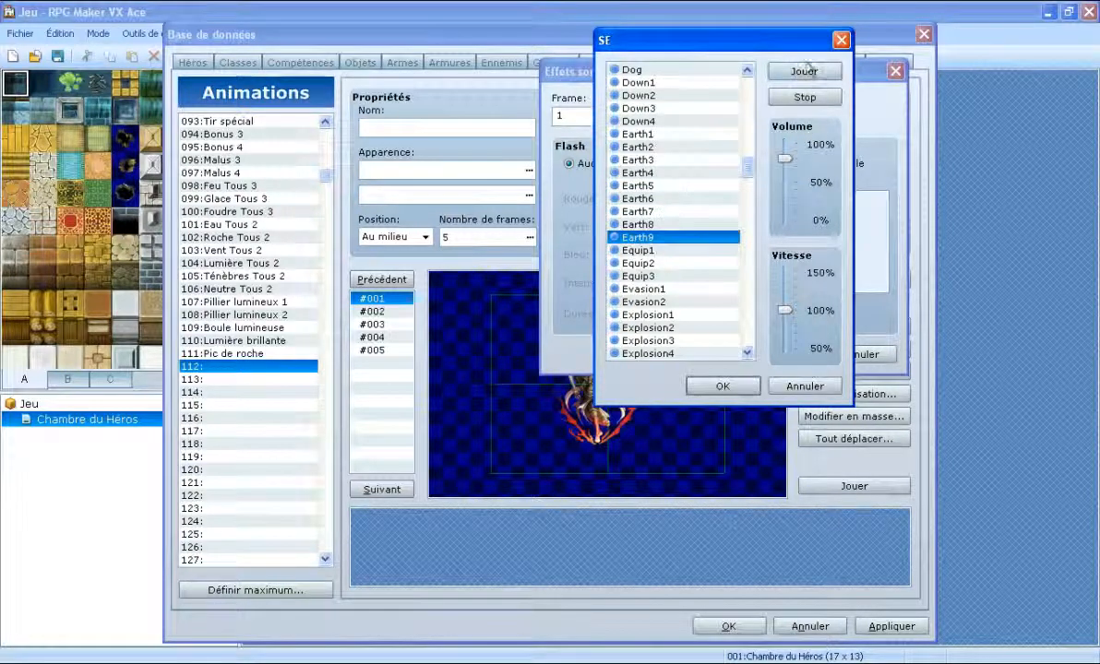
left_click(660, 225)
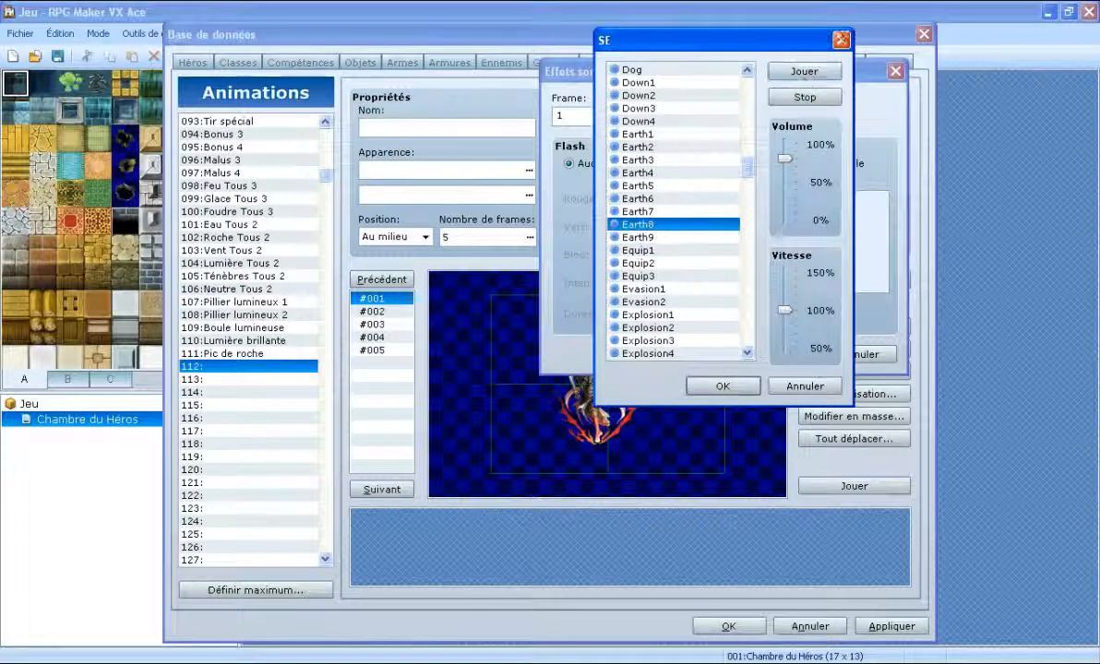
left_click(804, 72)
Assign the Earth9 sound effect to frame 1 with the flash set to Aucun, and play the animation preview.
left_click(630, 236)
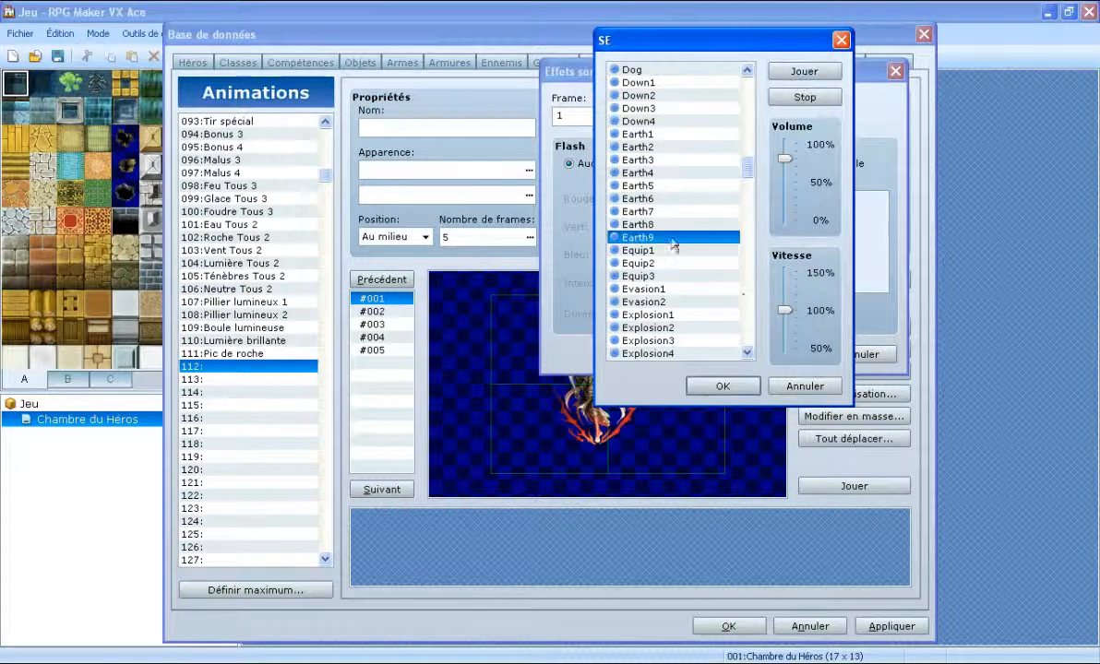
left_click(723, 386)
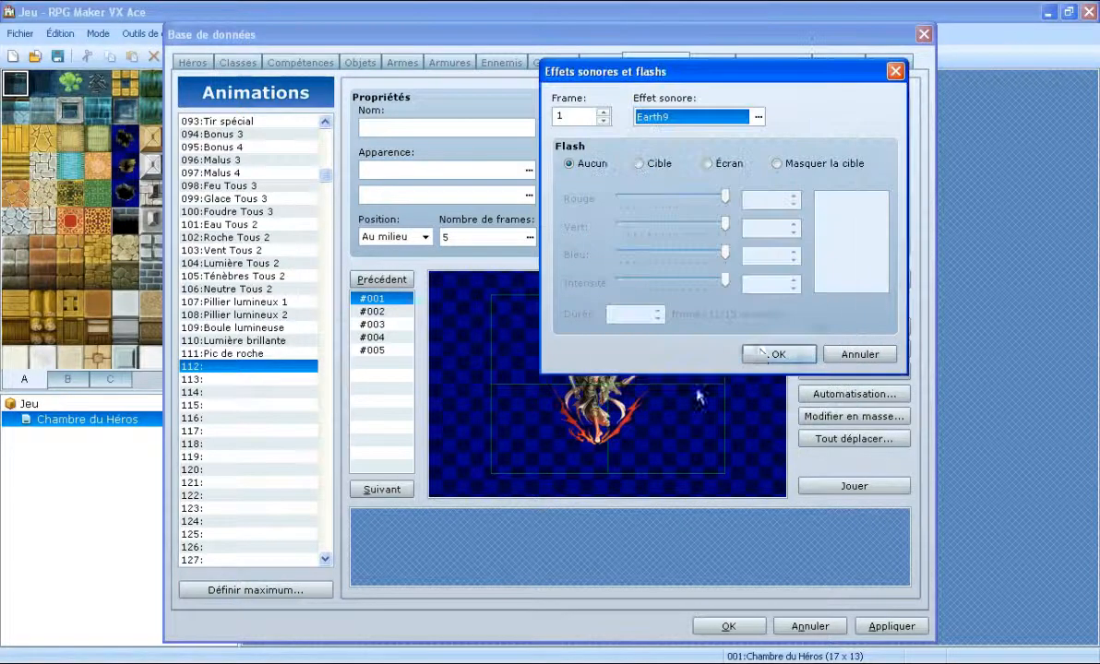
left_click(707, 164)
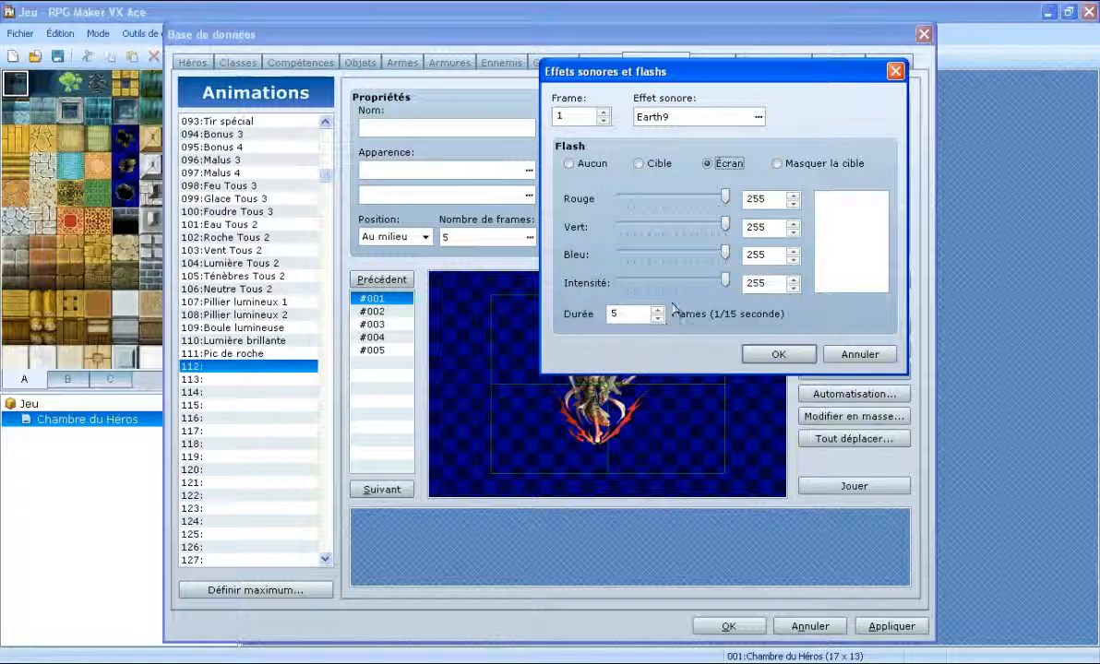
left_click_drag(724, 285, 753, 287)
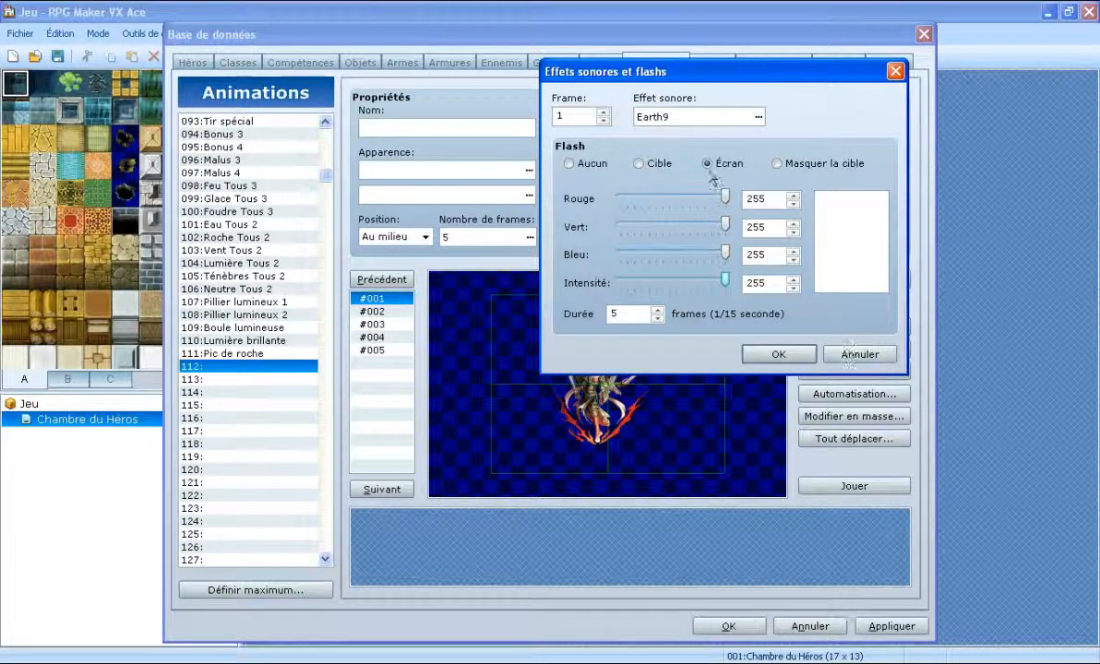
left_click(595, 164)
left_click(778, 354)
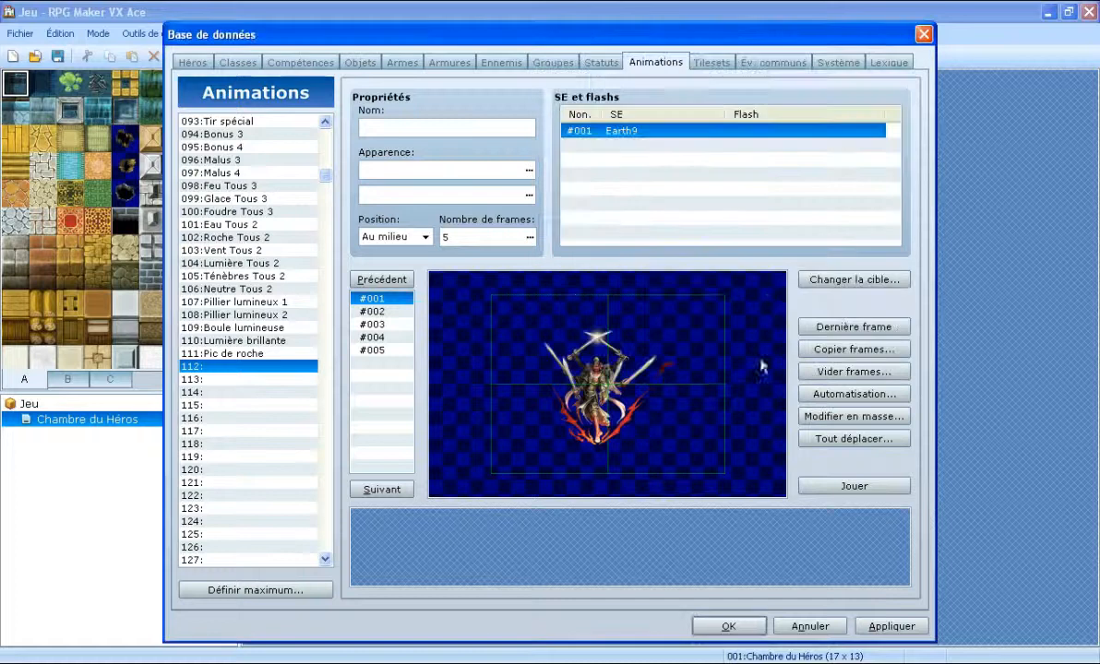
left_click(828, 486)
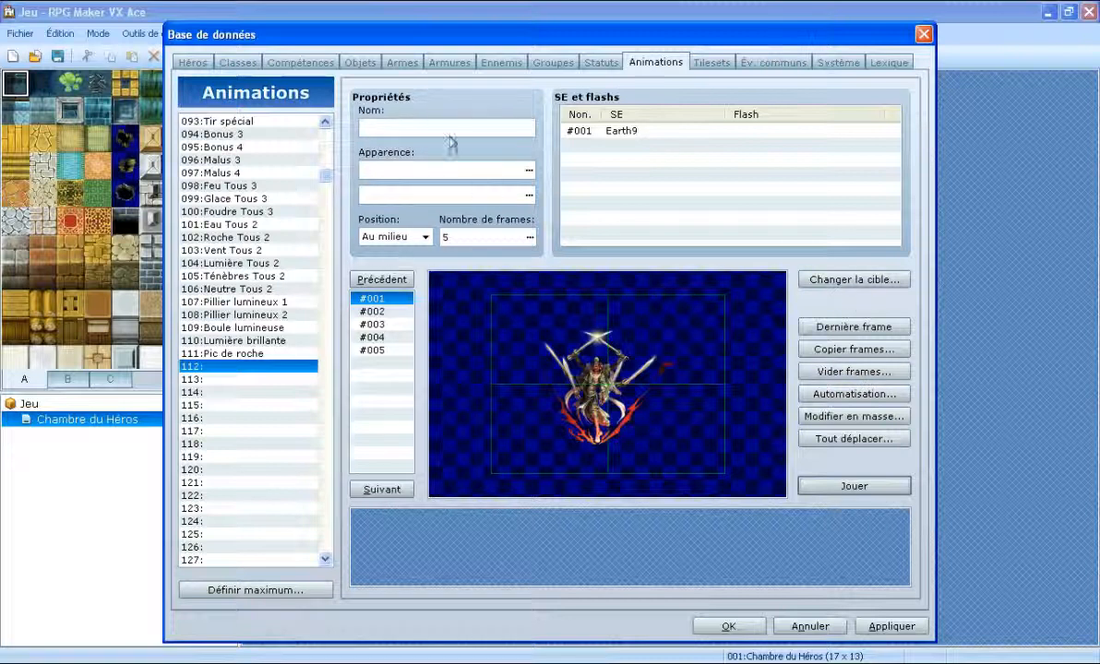
Name animation 112 Martellement terrestre.
left_click(526, 129)
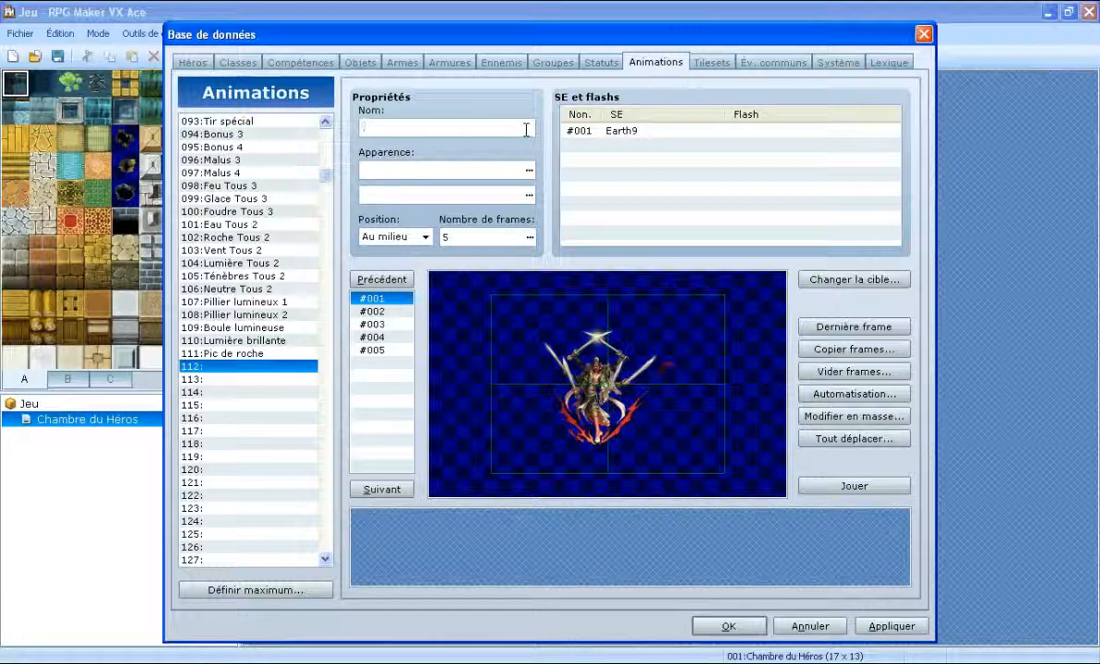
type("Martellement ")
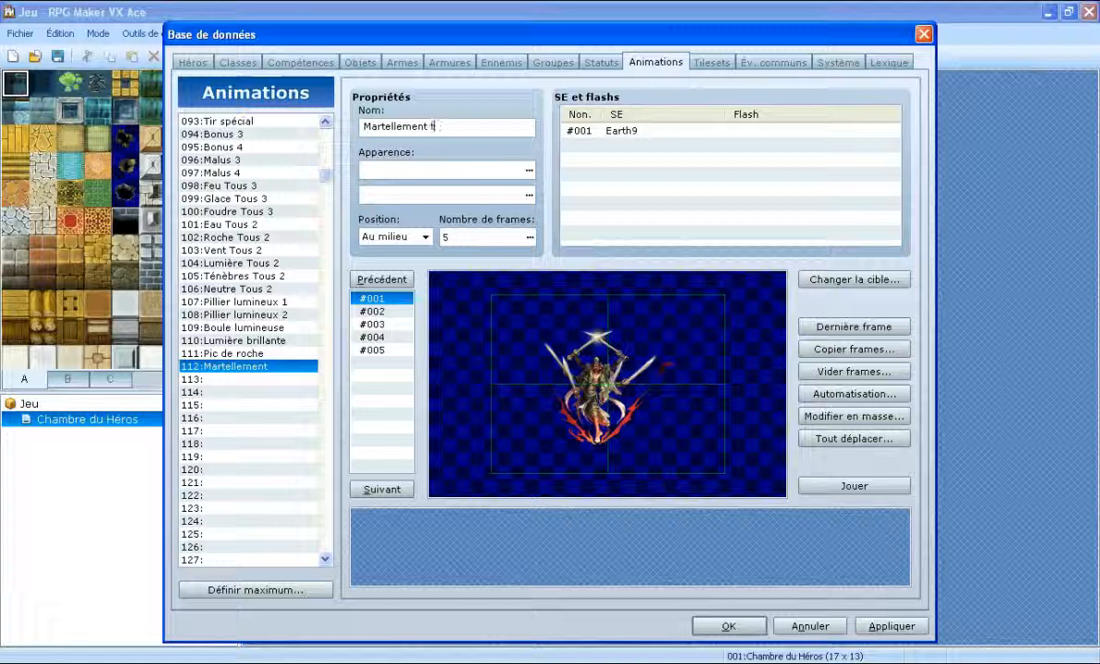
type("terrestre")
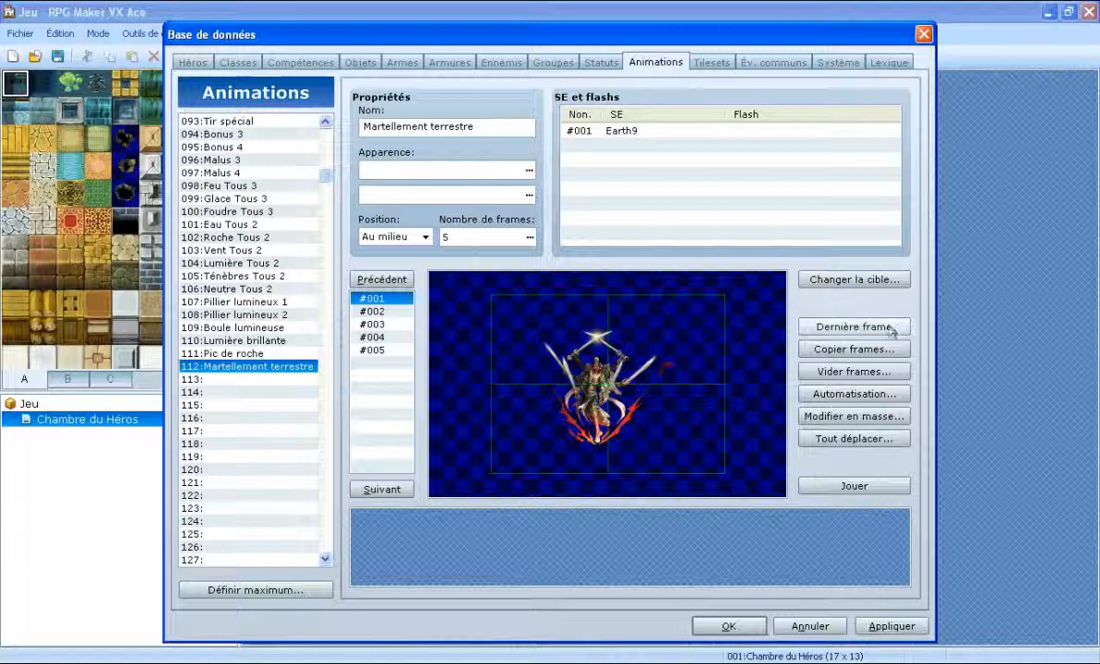
Check the Automatisation and Modifier en masse settings of the animation, closing both without changes.
left_click(897, 394)
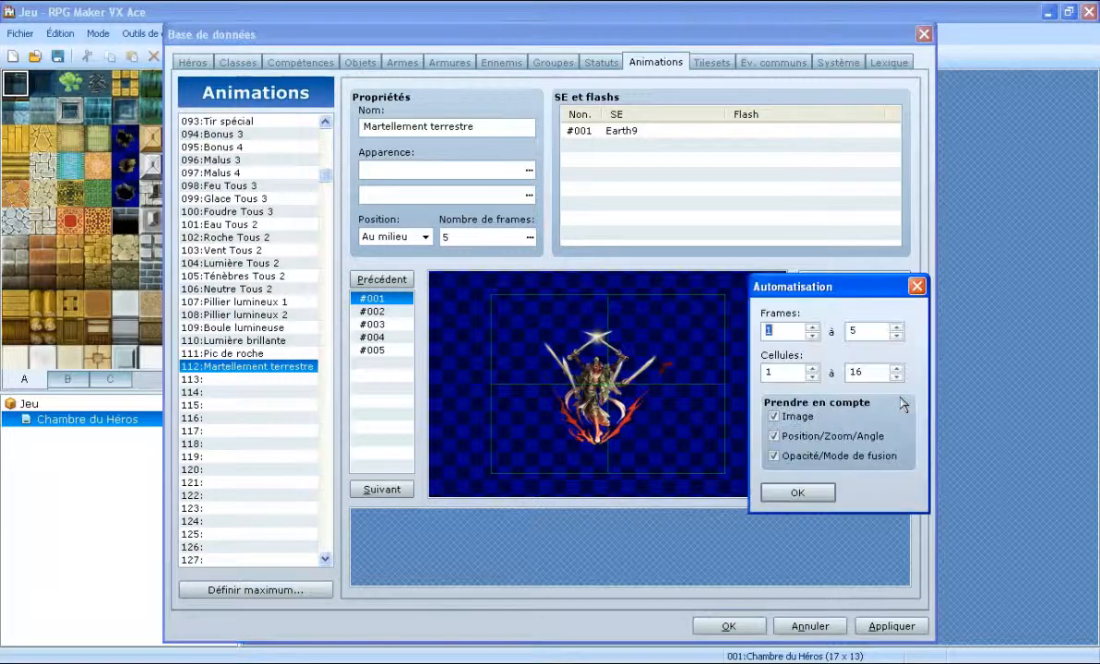
left_click(894, 493)
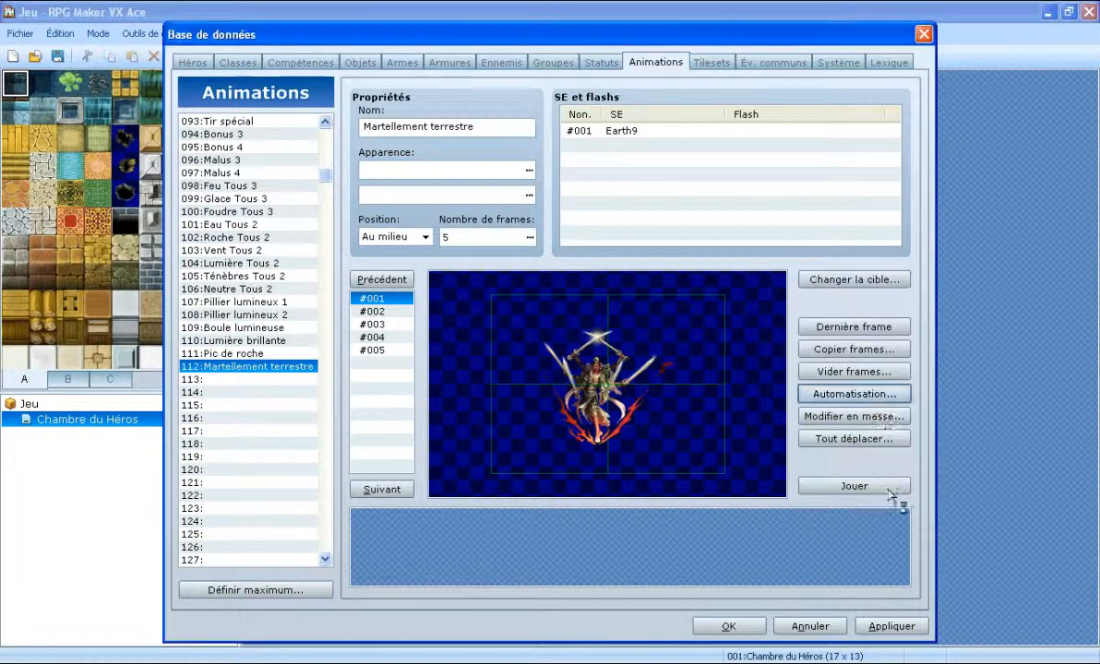
left_click(865, 419)
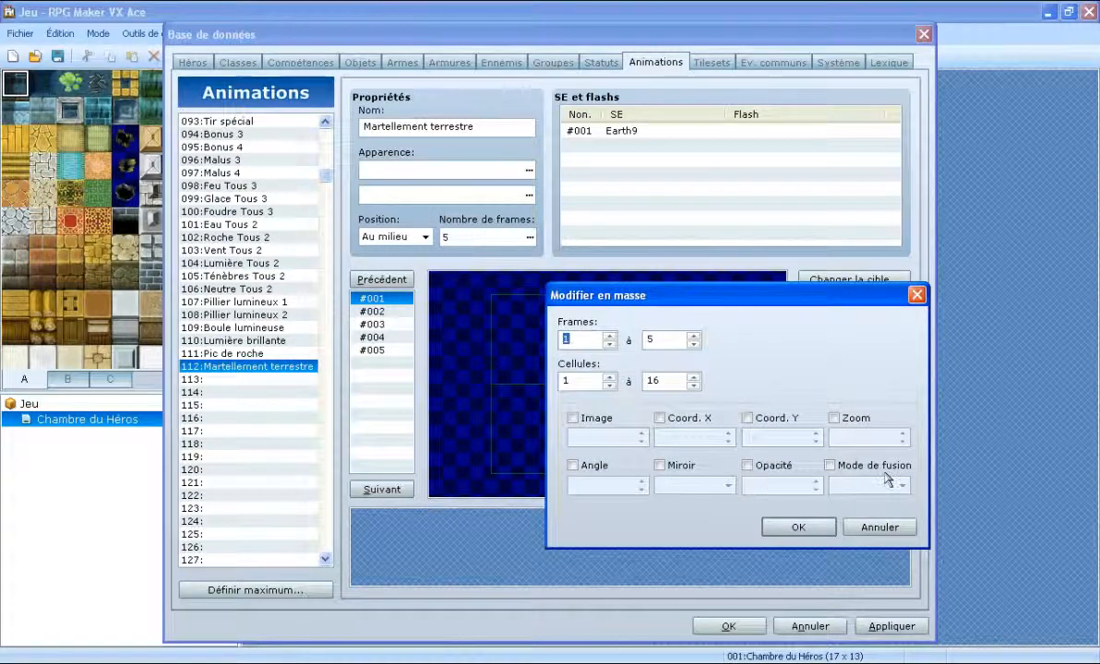
left_click(880, 527)
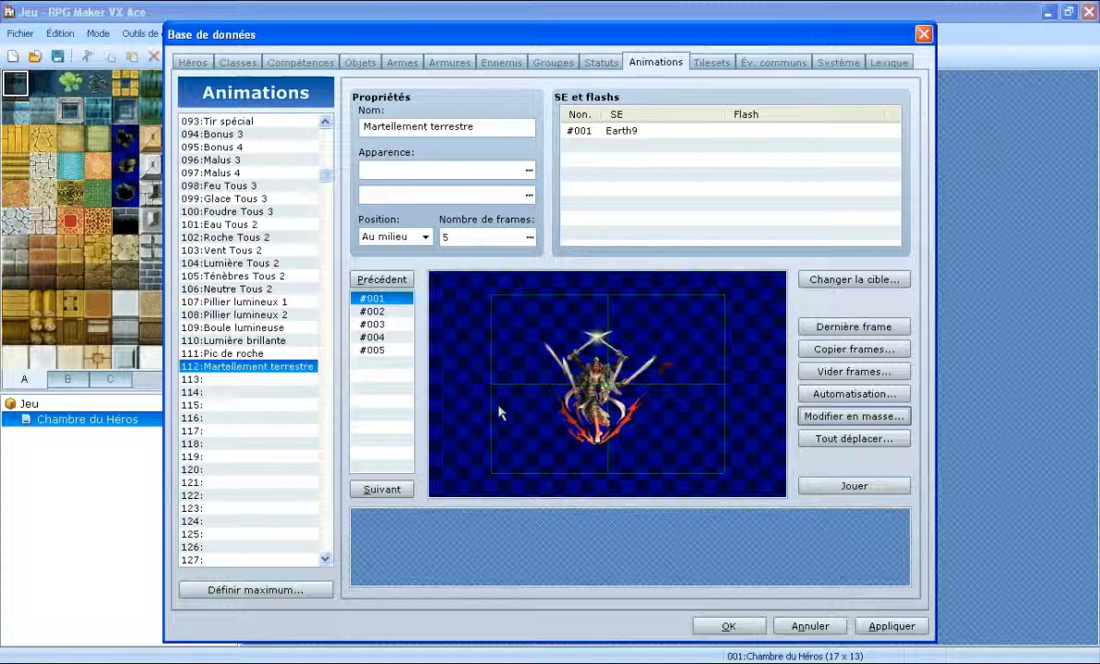
left_click(557, 365)
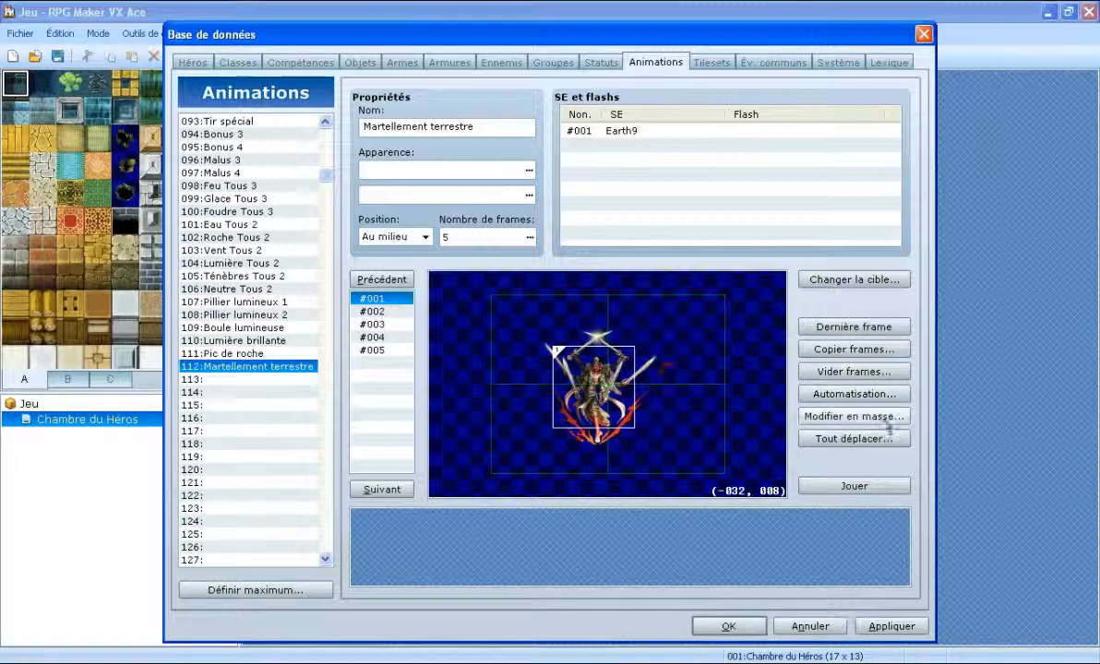
left_click(891, 288)
left_click(731, 532)
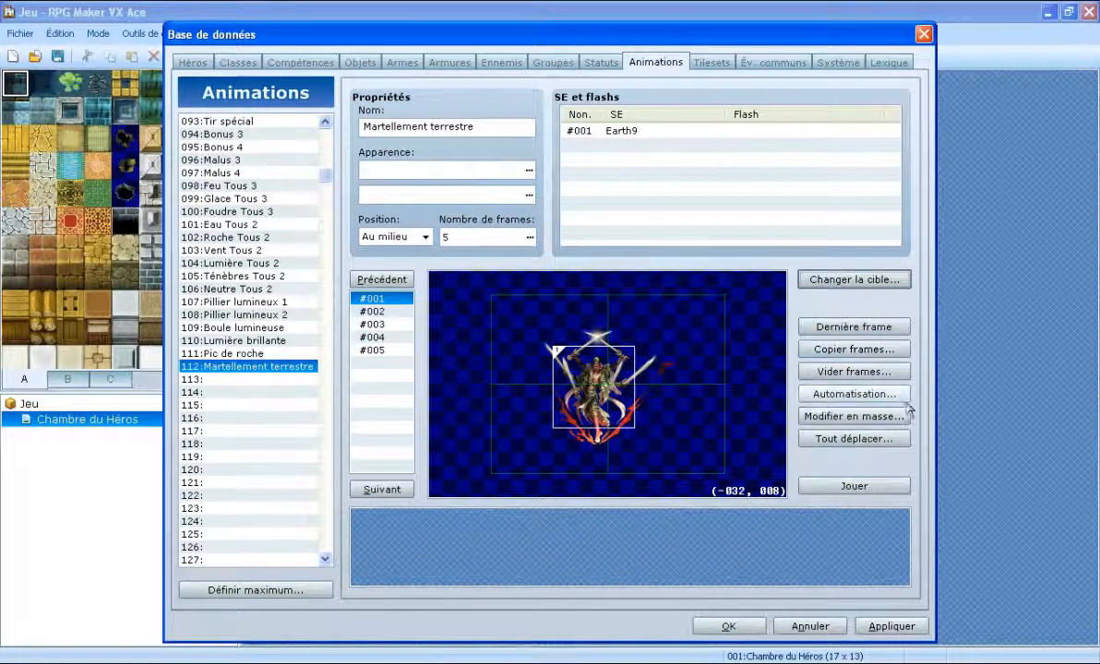
left_click(828, 438)
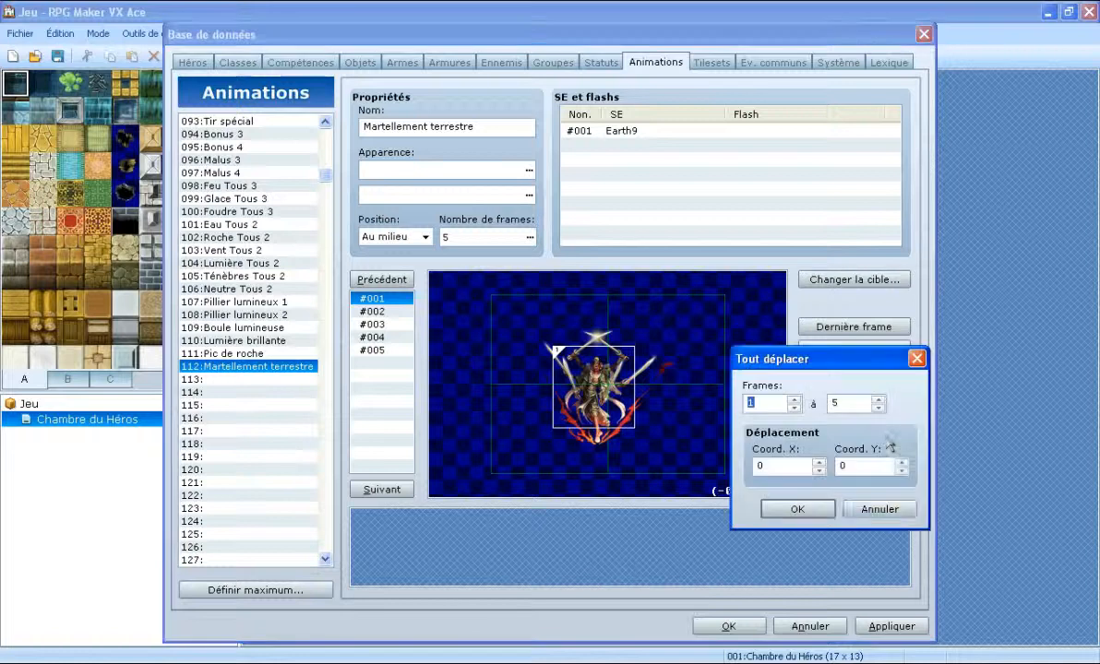
left_click(895, 512)
left_click_drag(612, 393, 635, 379)
key("Delete")
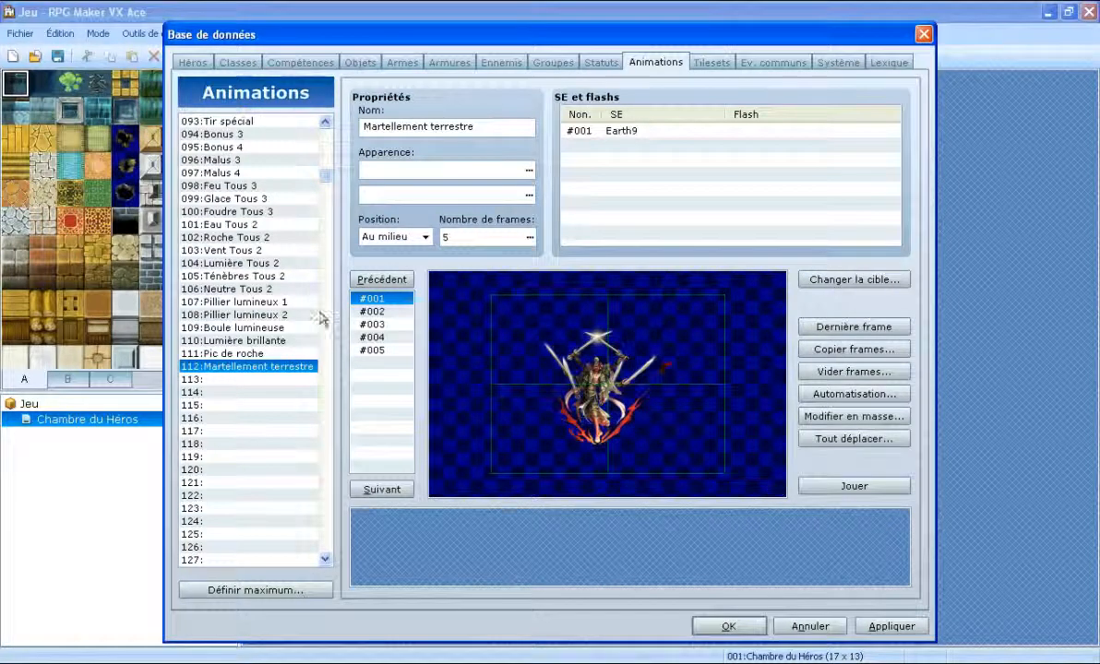
Set the position of the Martellement terrestre animation to Écran and reselect frame 1.
left_click(403, 324)
left_click(419, 237)
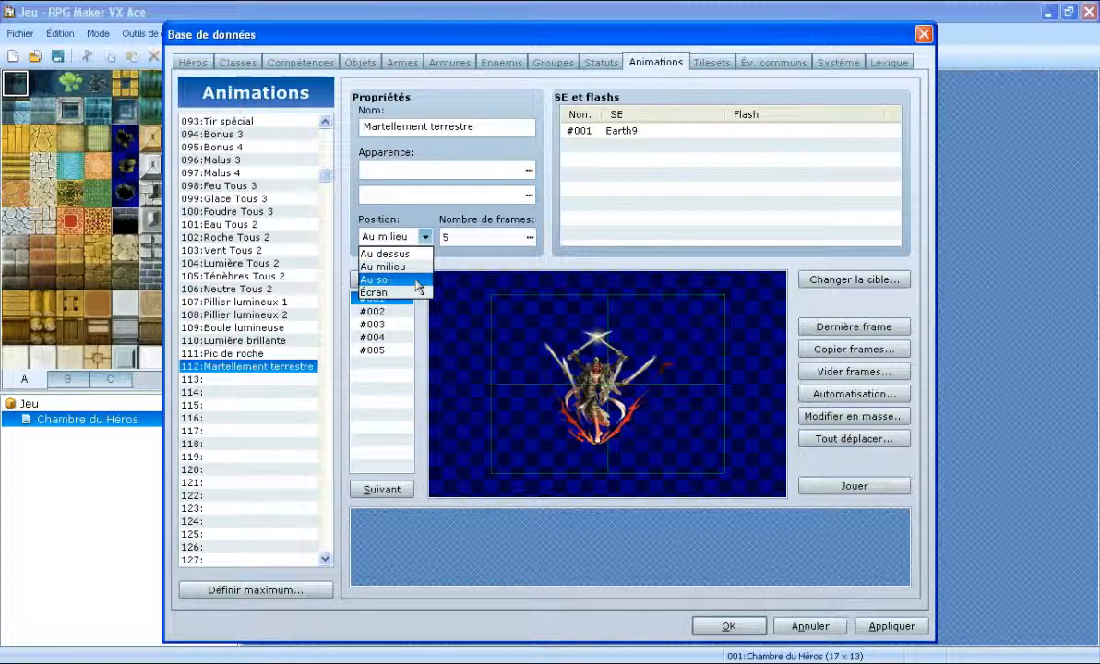
left_click(408, 293)
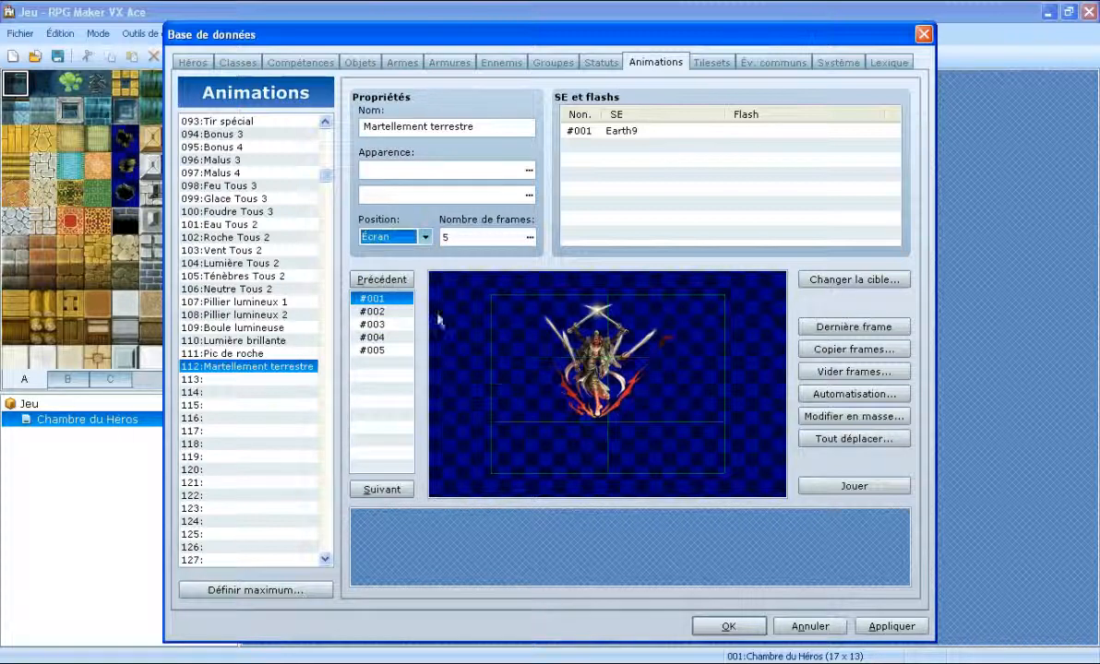
left_click(378, 313)
left_click(372, 299)
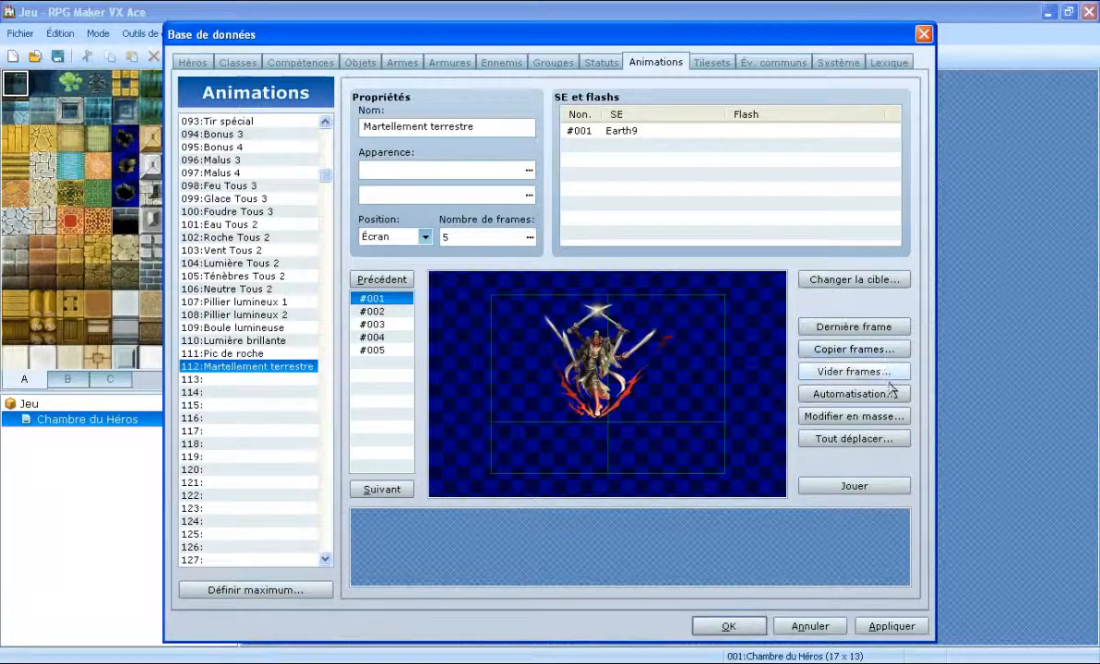
Mass edit frames 1 to 5, cells 1 to 16, with Coord. X set to 10, and play the preview.
left_click(823, 394)
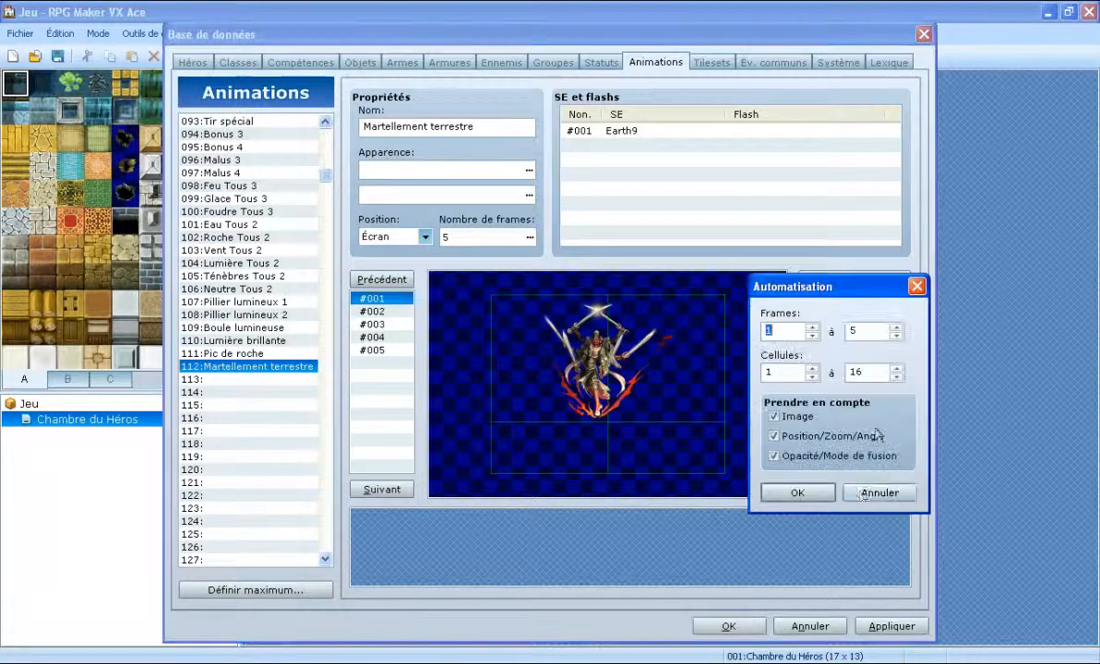
left_click(879, 492)
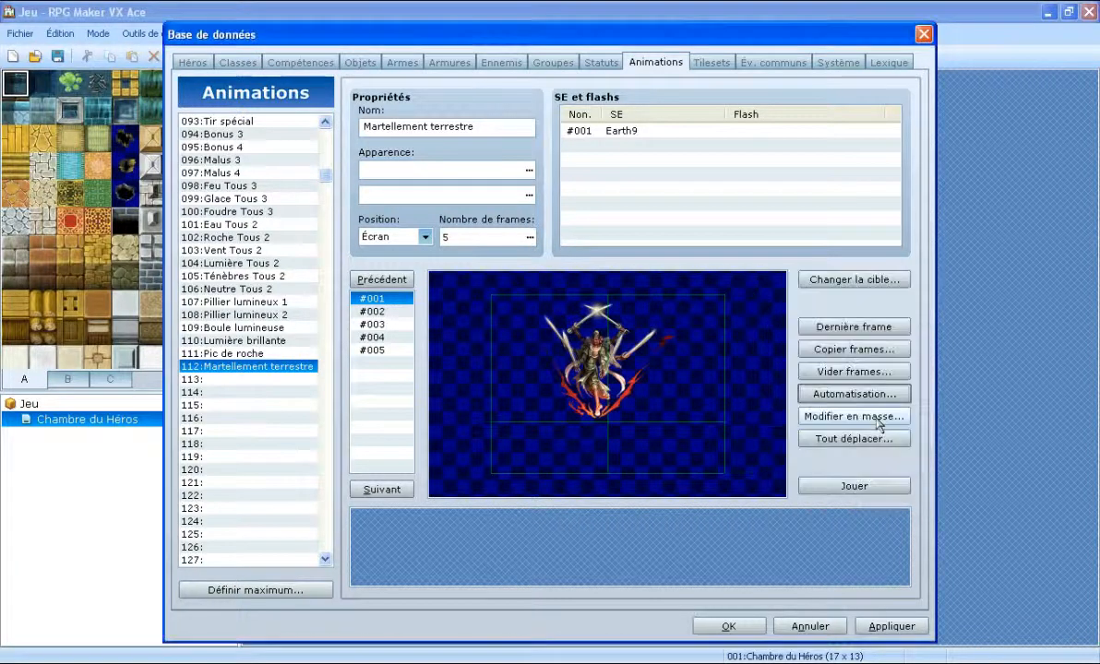
left_click(840, 418)
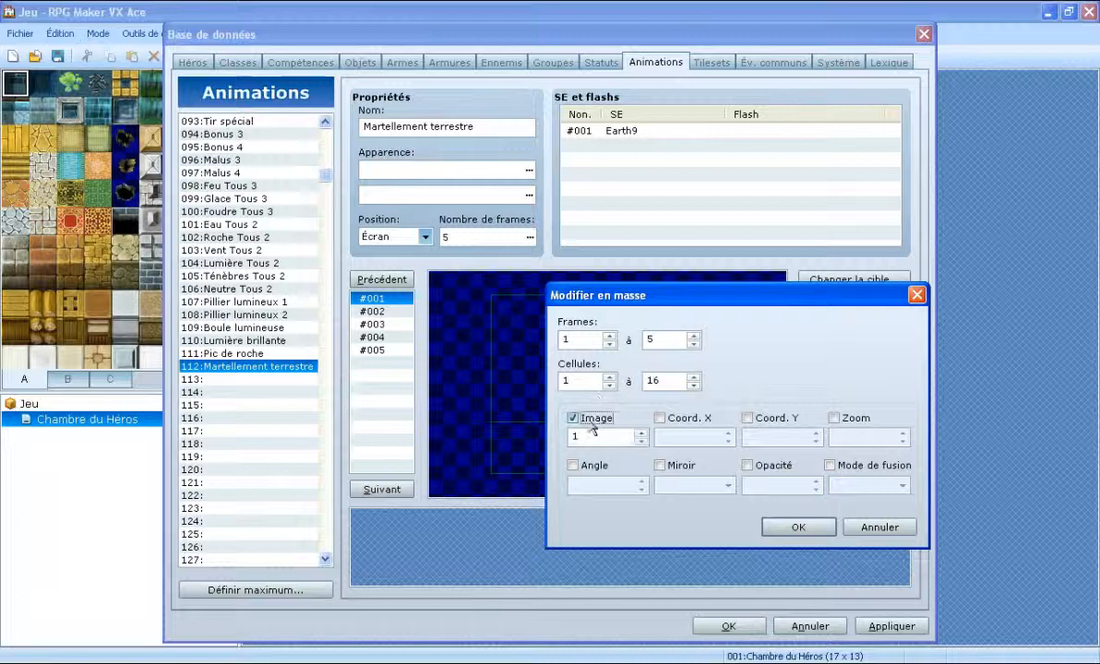
left_click(659, 418)
left_click(729, 433)
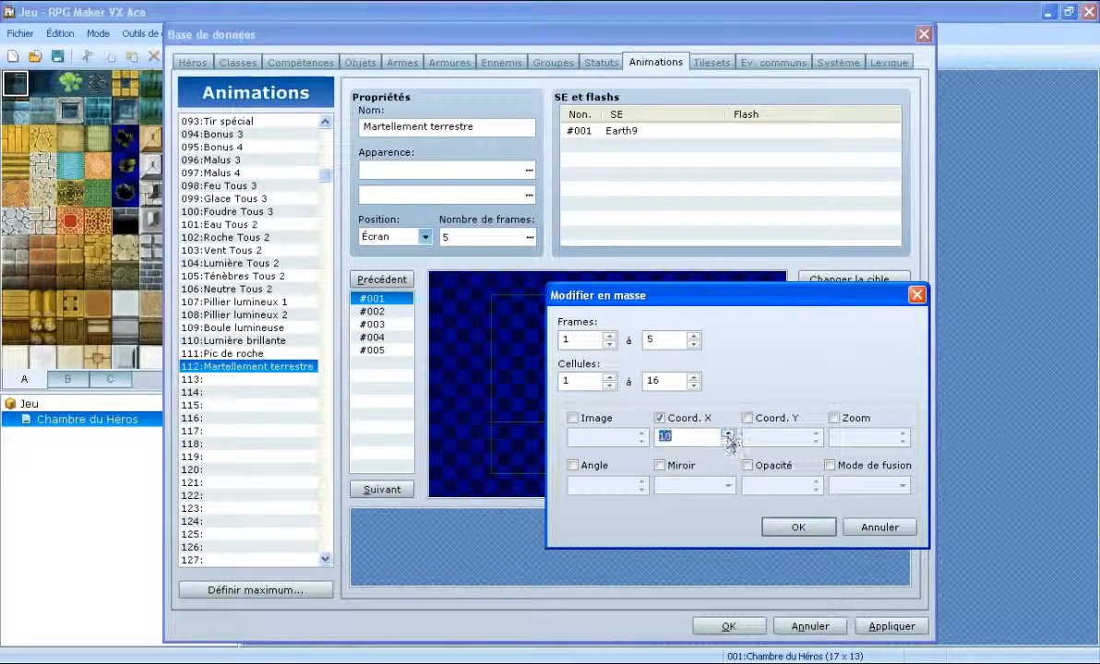
left_click(798, 527)
left_click(835, 486)
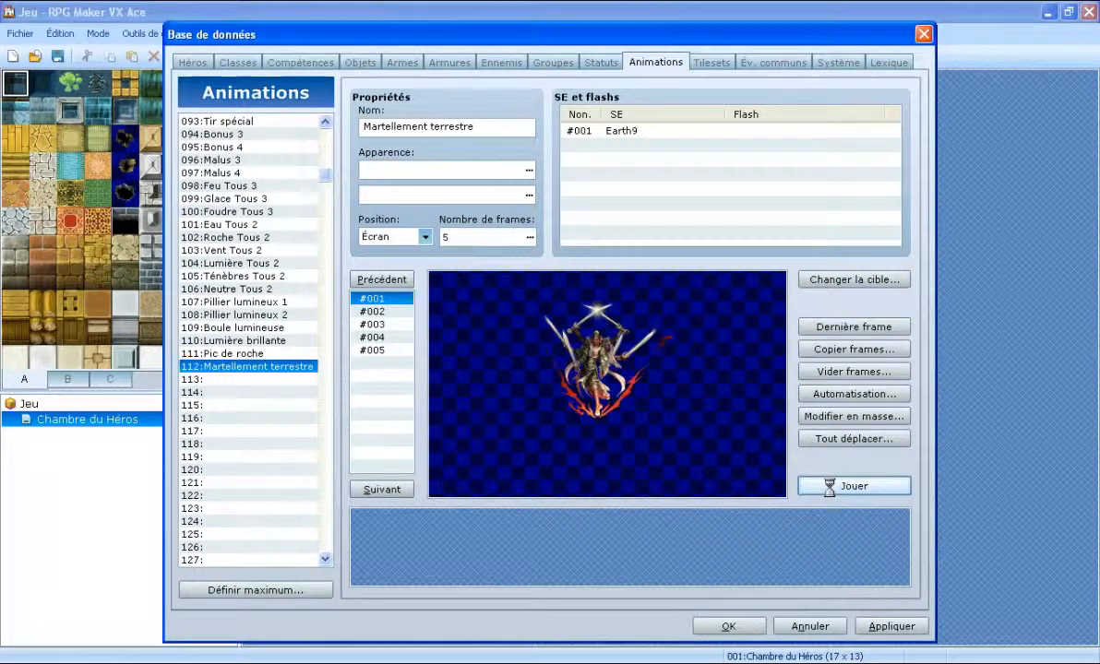
left_click(873, 420)
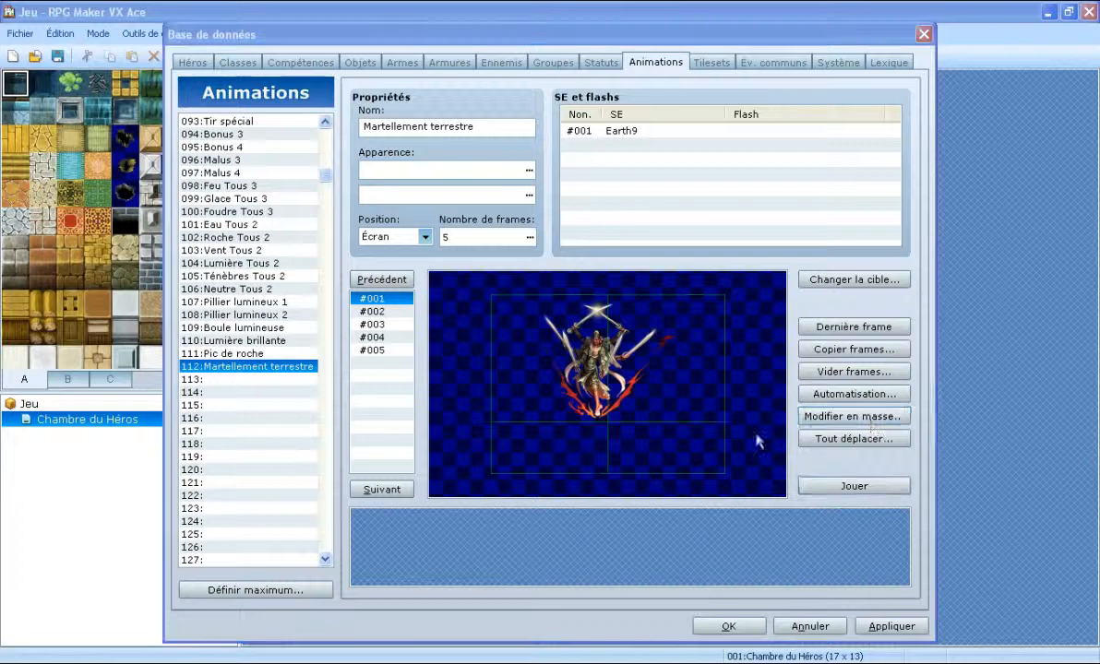
left_click(666, 419)
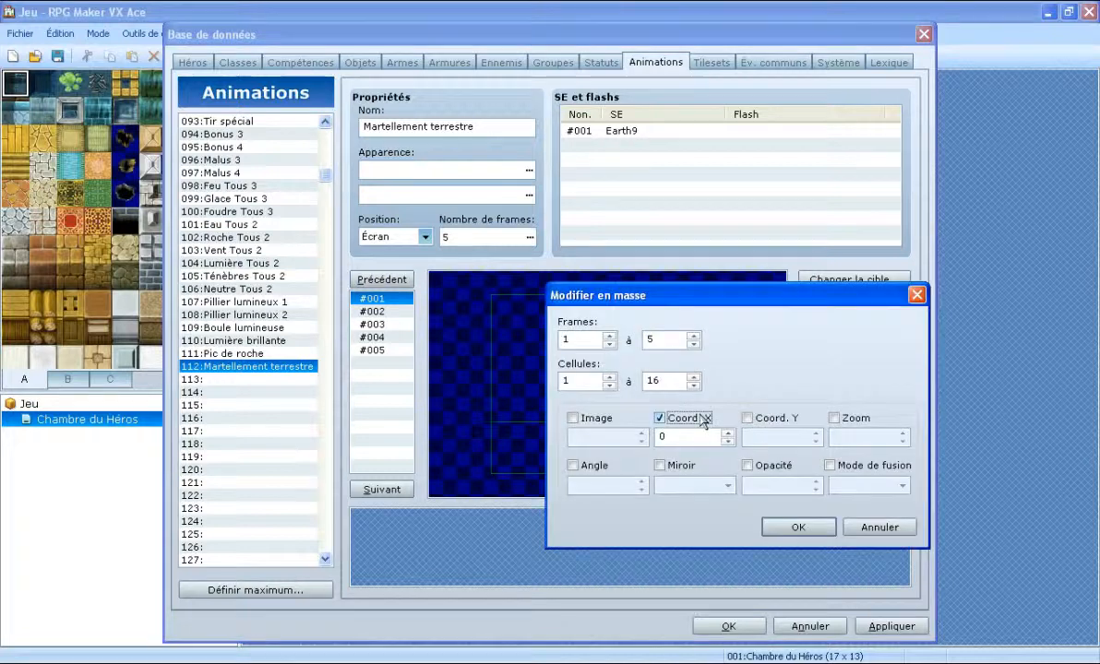
left_click(894, 526)
left_click_drag(582, 371, 659, 378)
left_click(749, 278)
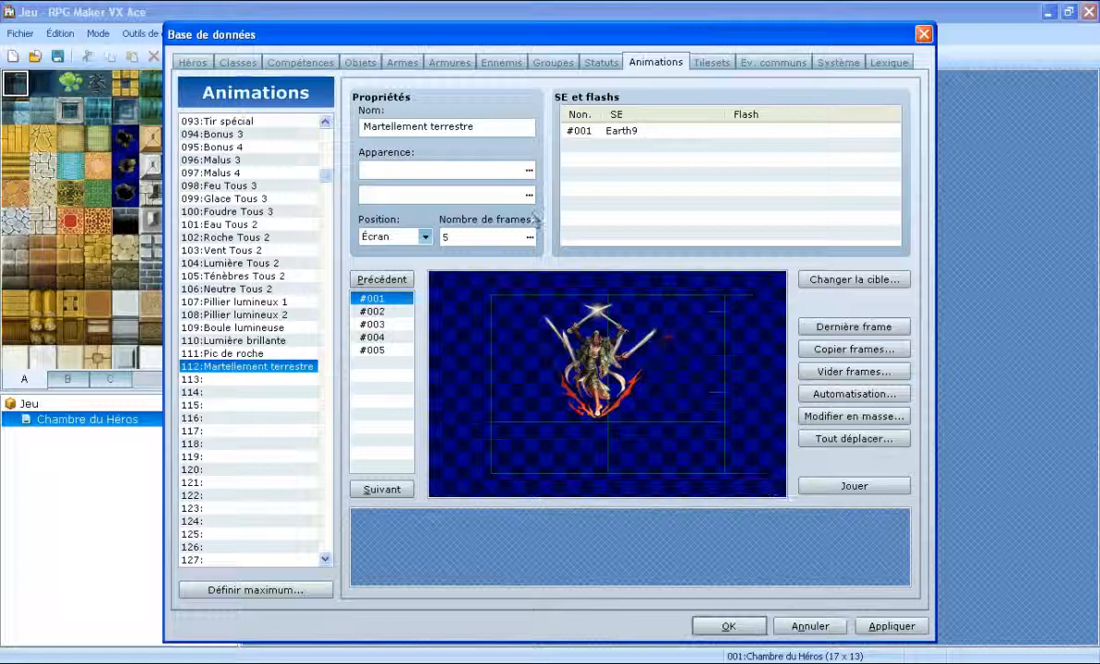
double_click(609, 132)
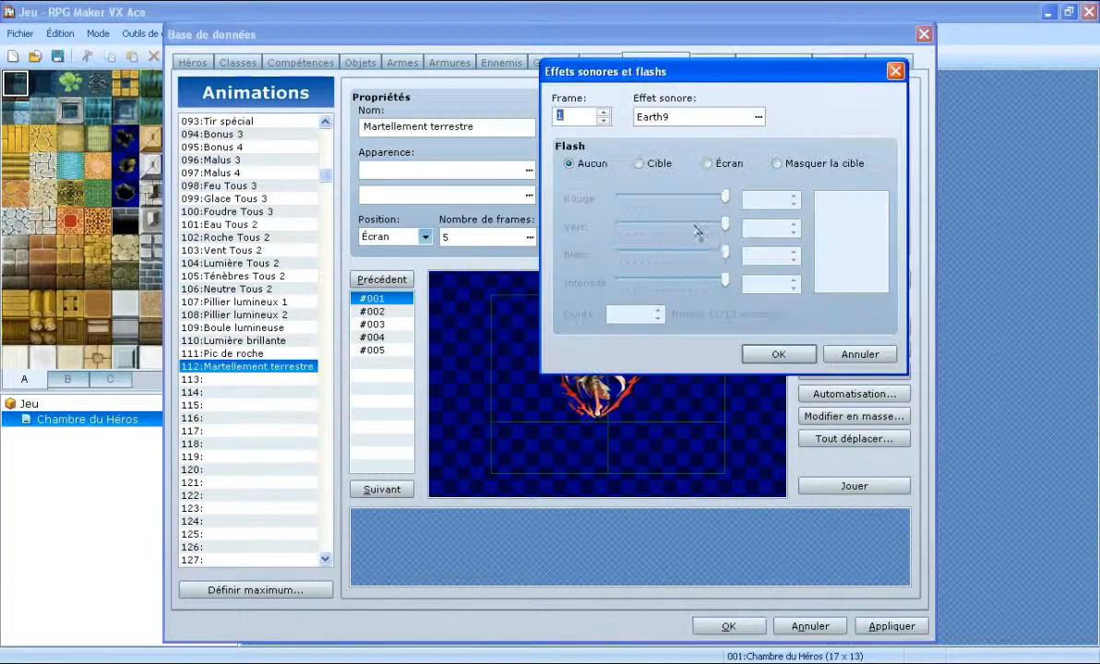
left_click(639, 164)
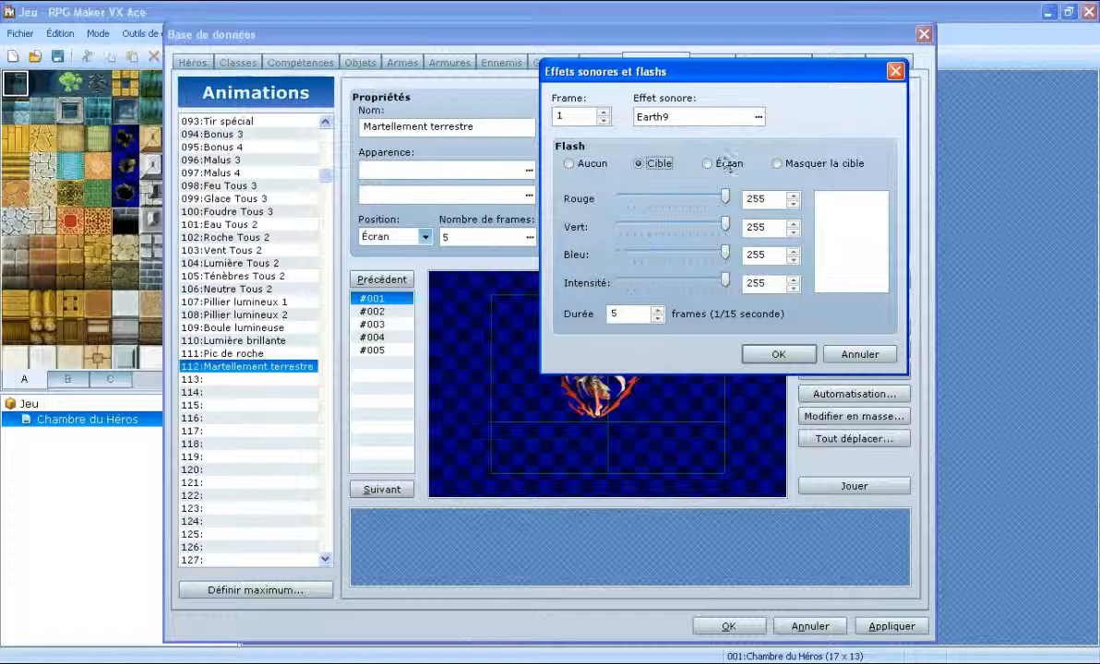
left_click(790, 166)
left_click(638, 164)
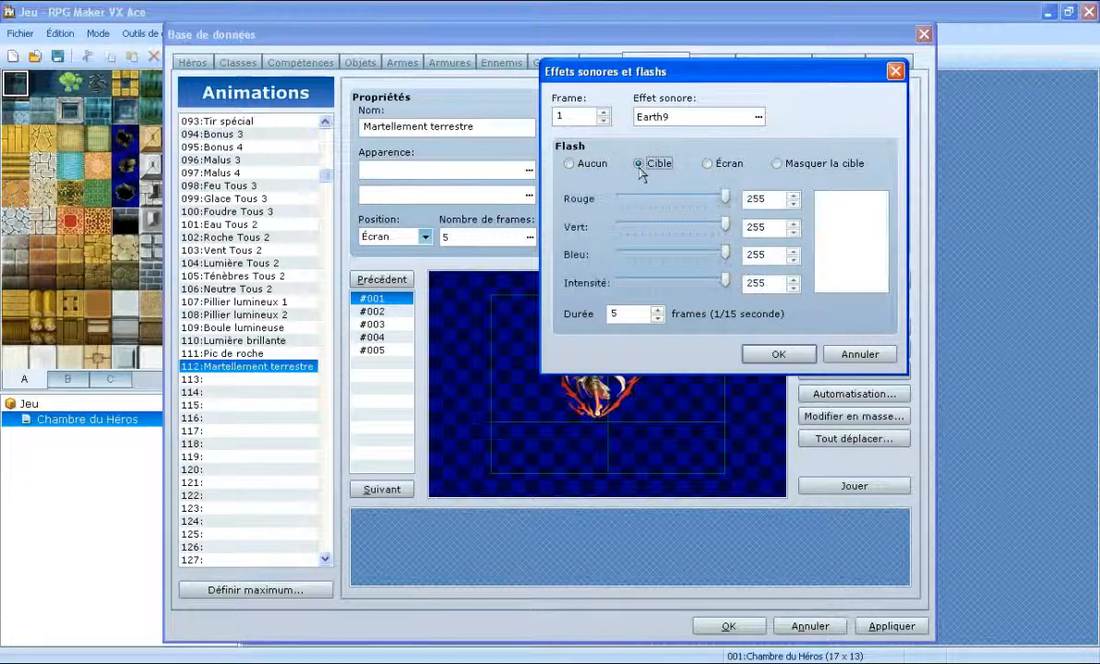
left_click(778, 164)
left_click(707, 164)
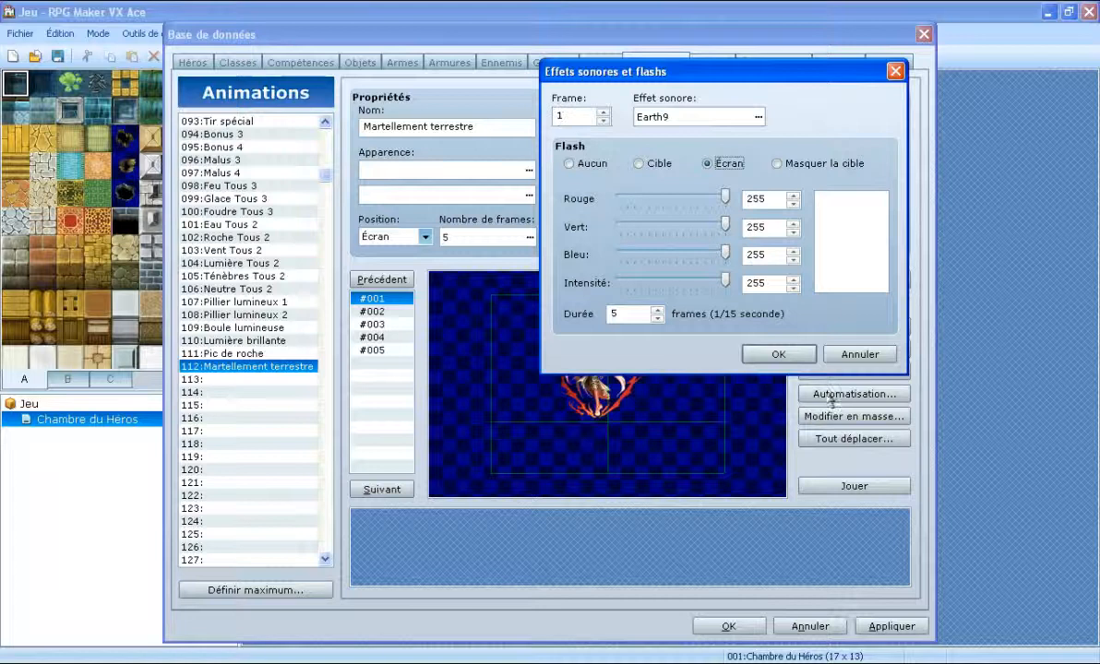
left_click(778, 354)
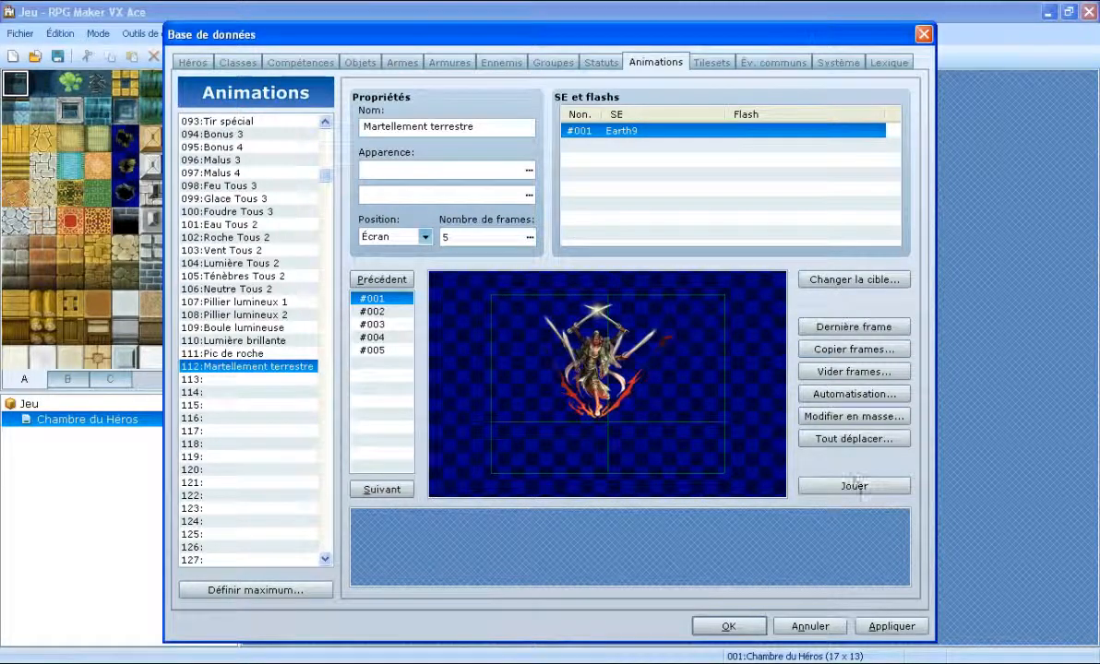
left_click(853, 416)
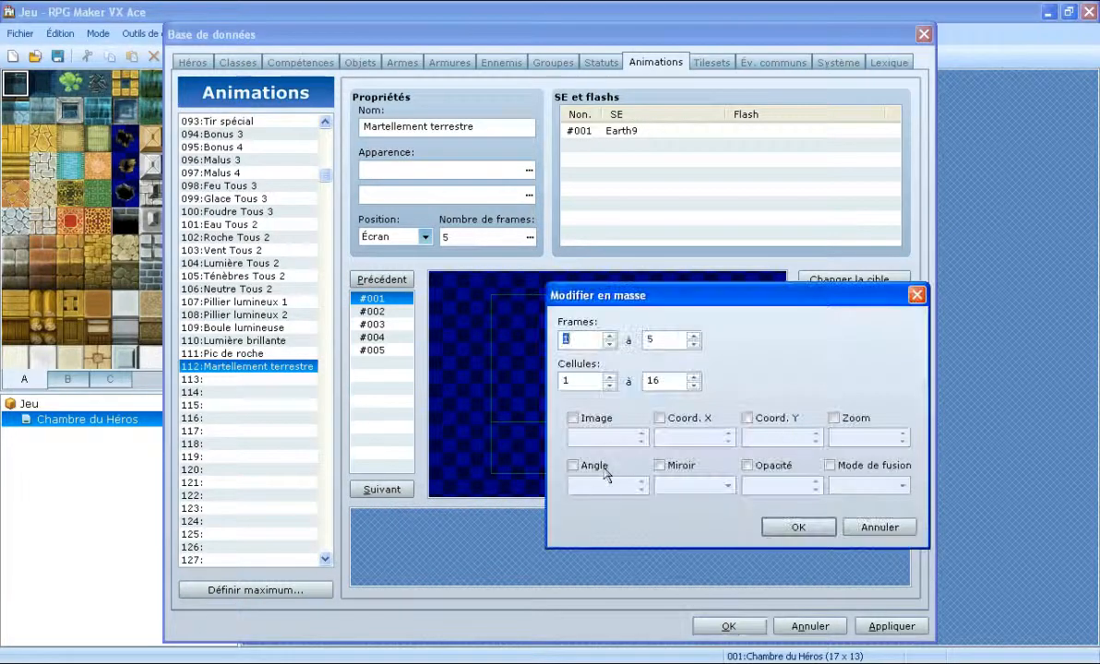
left_click(797, 527)
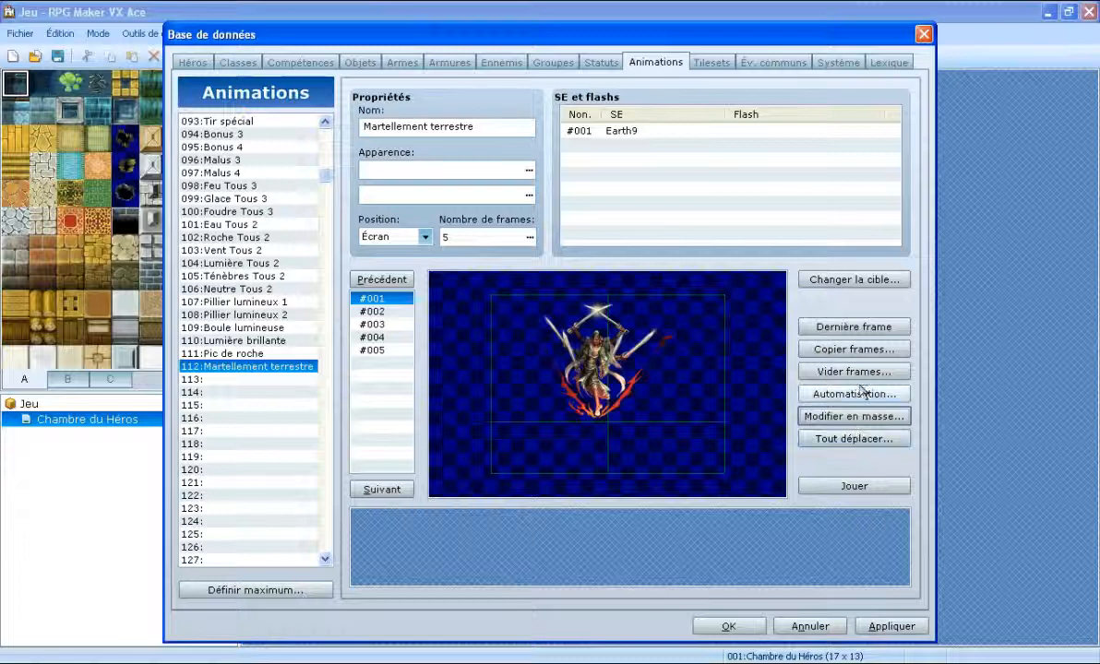
Give the frame 1 Earth9 effect a Cible flash with intensity 0 and duration 5, and play the preview.
double_click(644, 132)
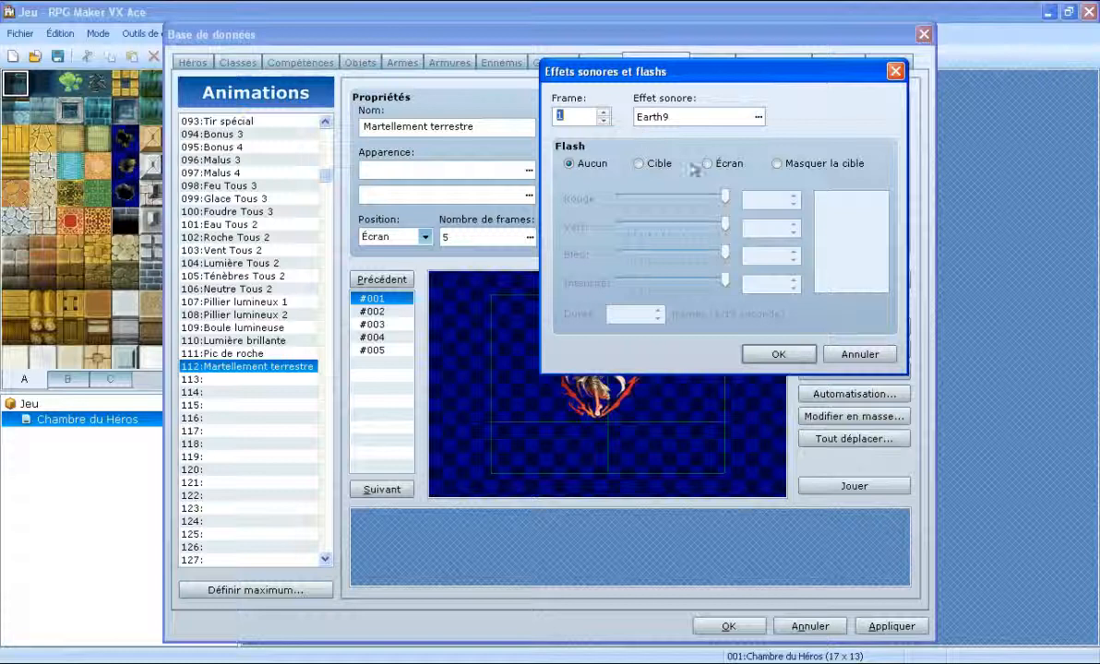
left_click(646, 163)
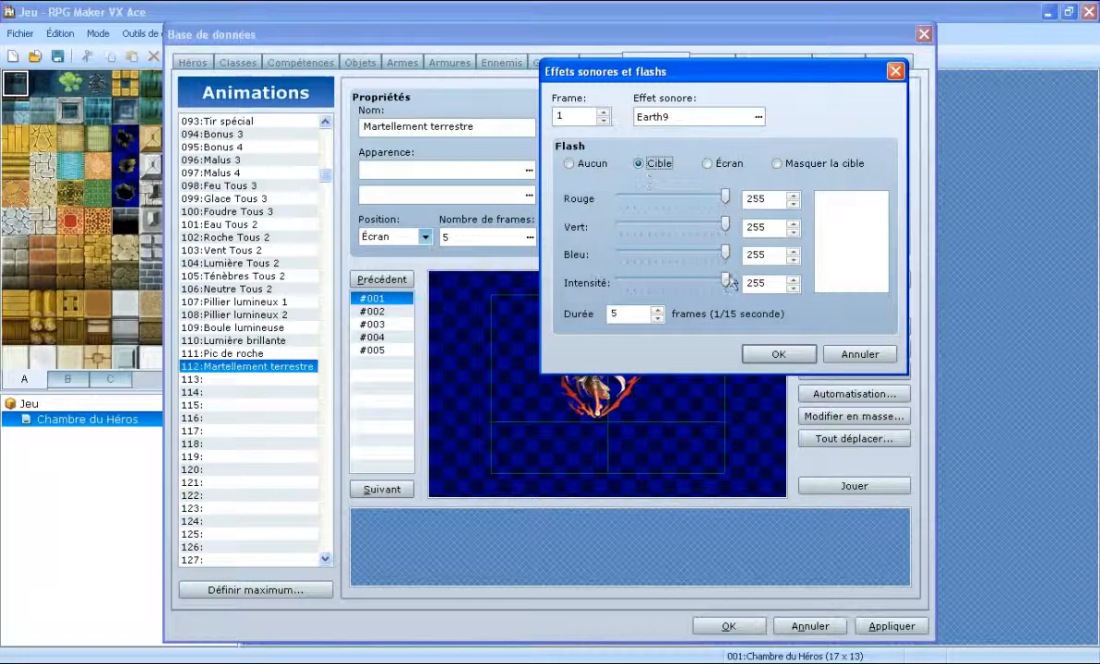
left_click_drag(727, 256, 593, 274)
left_click(683, 280)
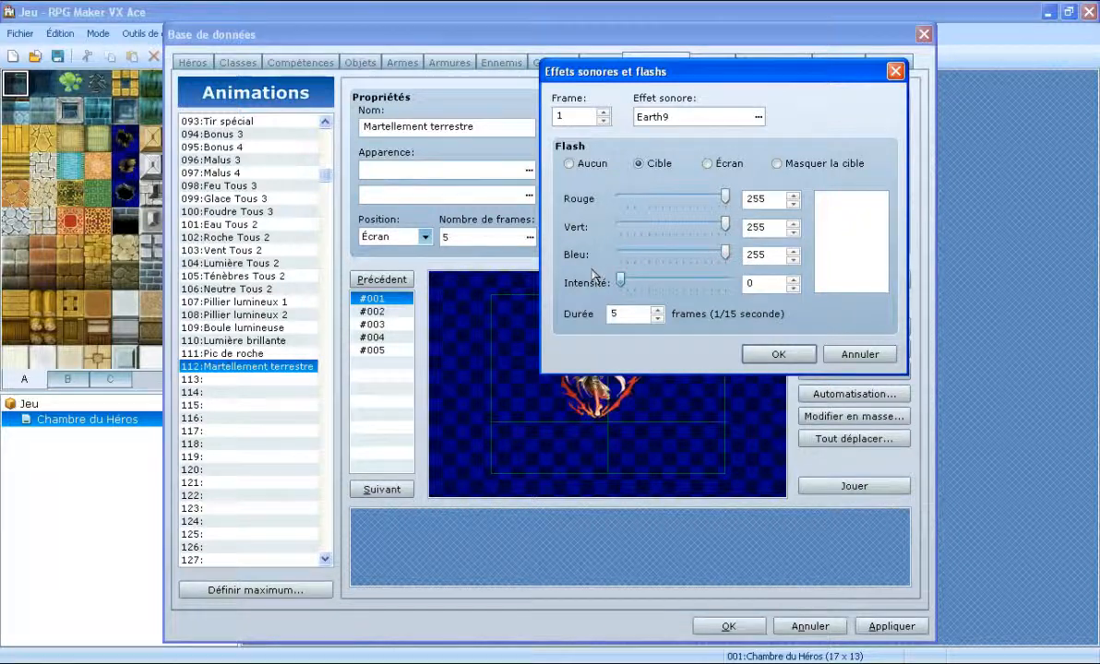
left_click(778, 355)
left_click(860, 486)
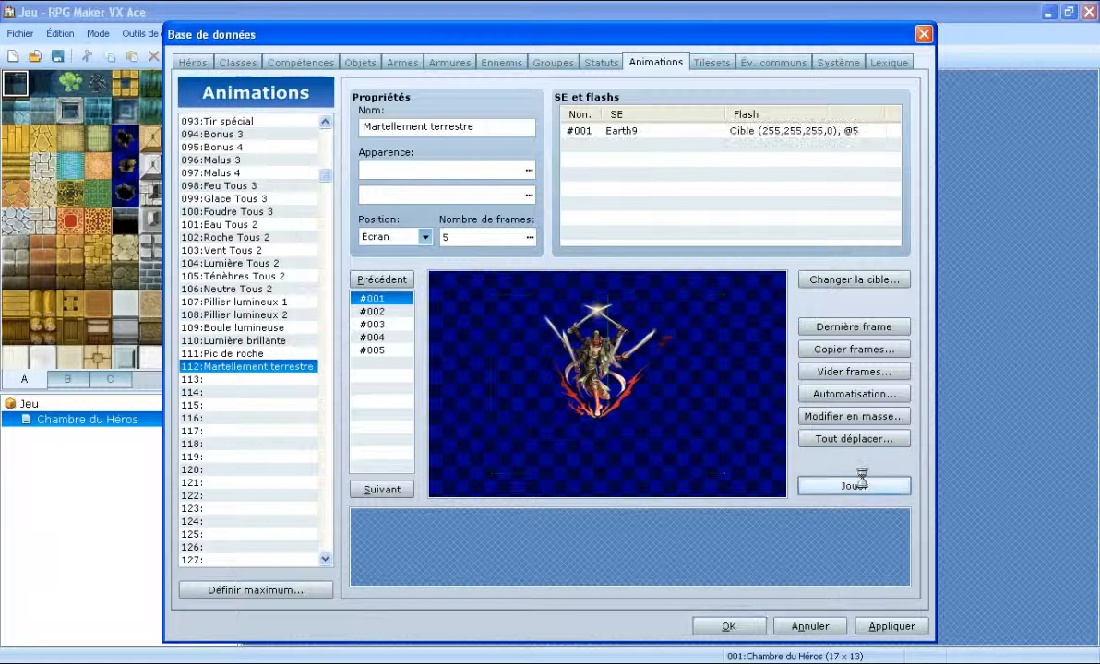
Raise the intensity of the frame 1 Cible flash to 255.
left_click(717, 135)
double_click(717, 135)
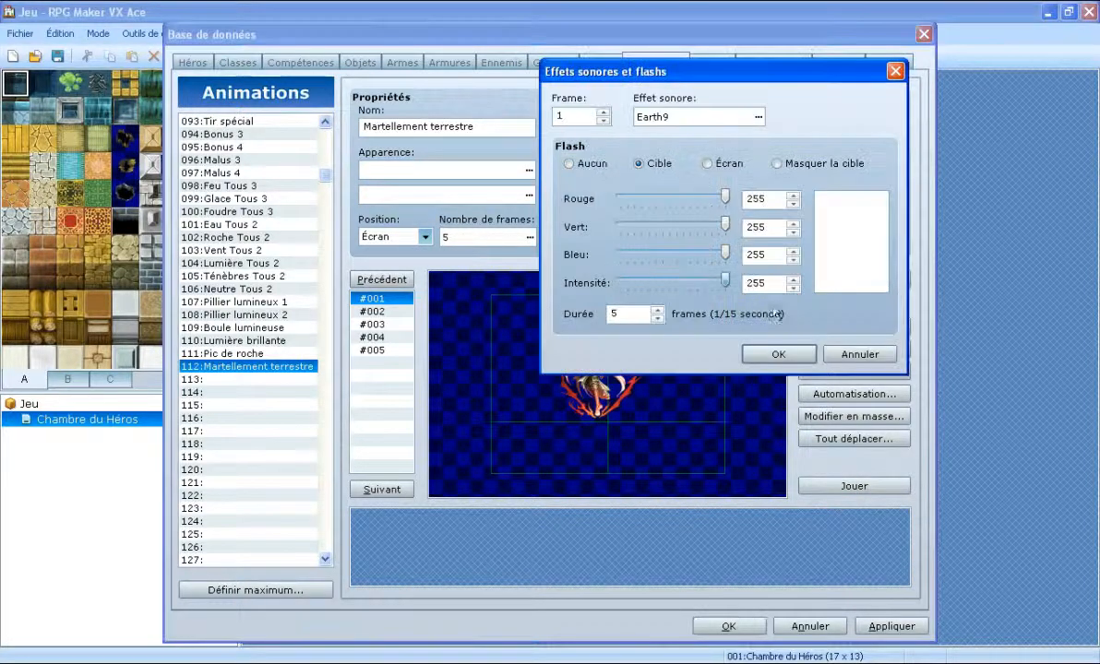
left_click(778, 354)
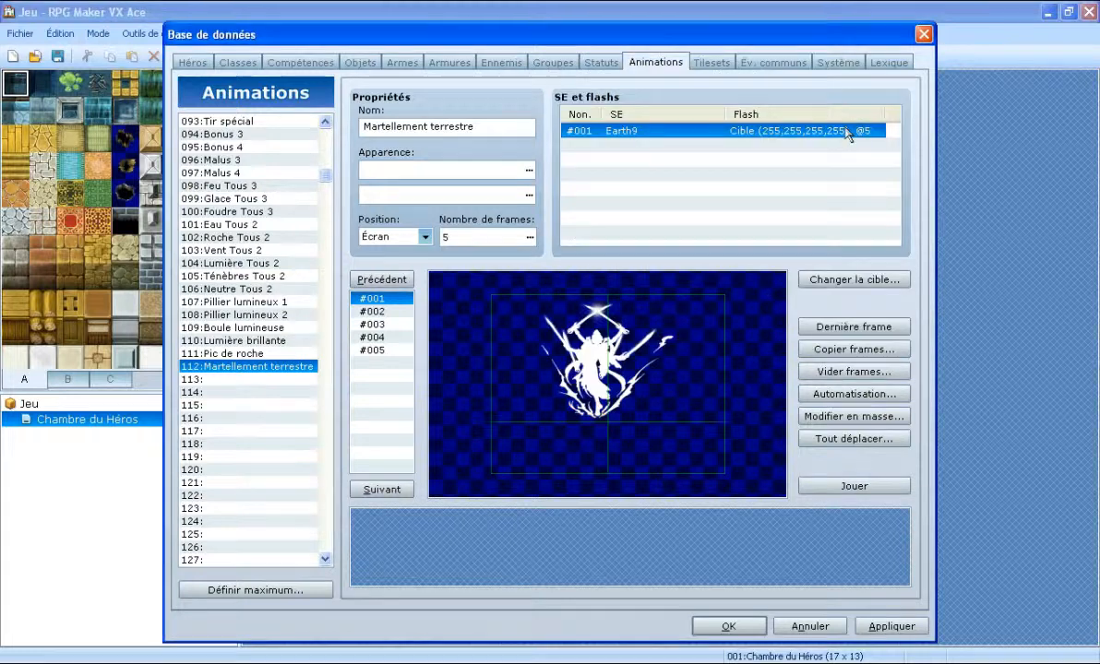
Lower the intensity of the frame 1 Cible flash to 102 and play the preview.
double_click(847, 134)
left_click(665, 281)
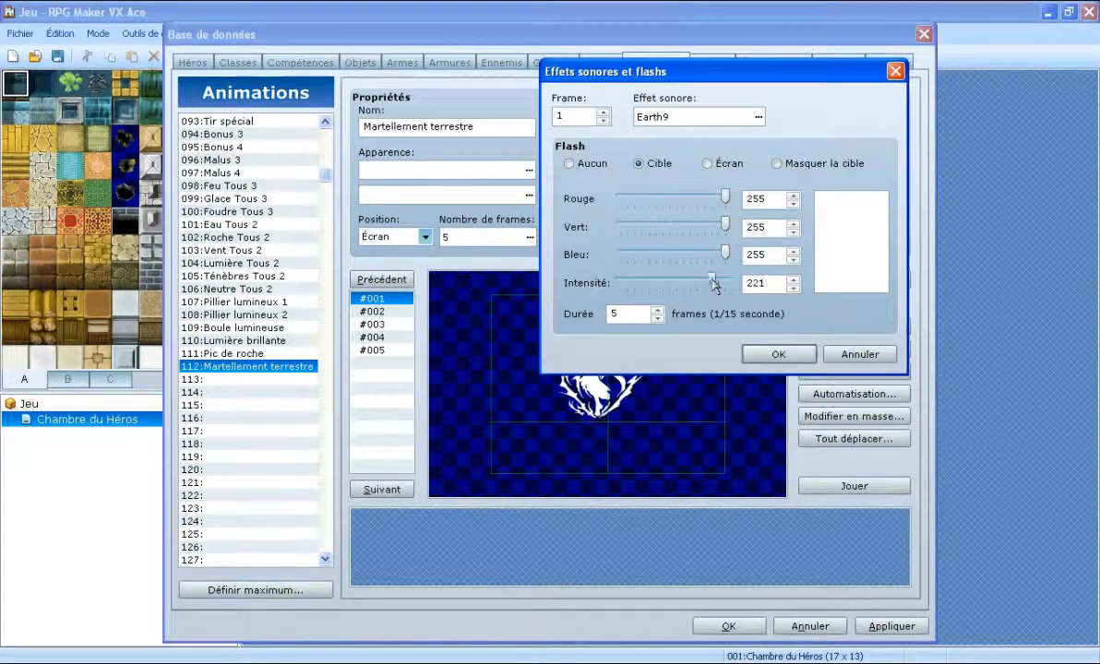
left_click(764, 352)
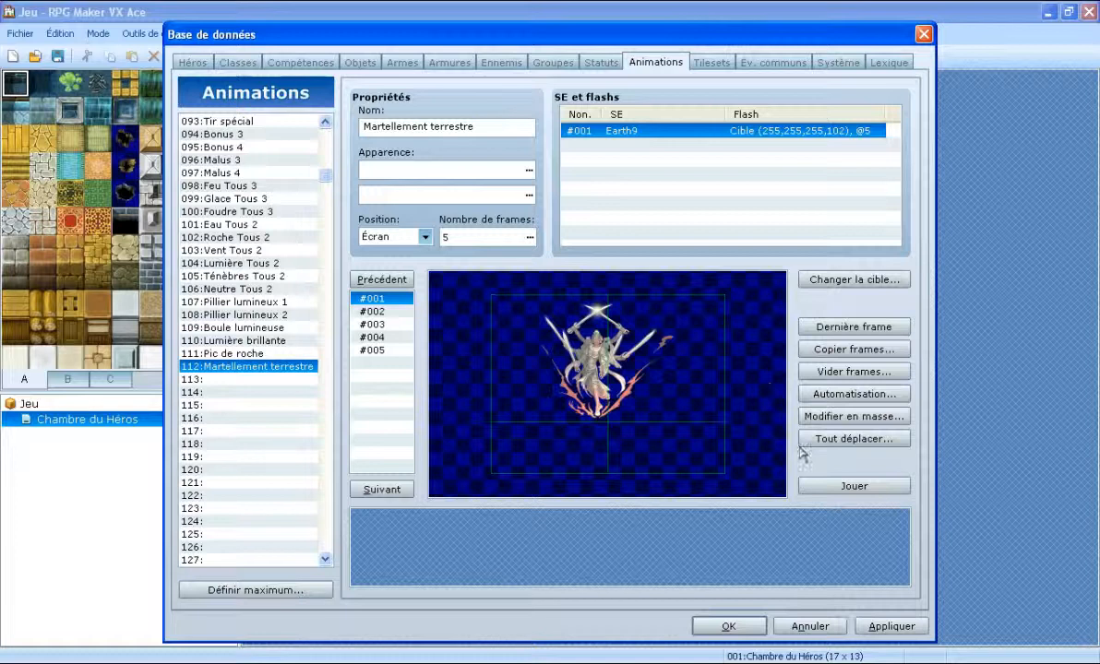
left_click(831, 484)
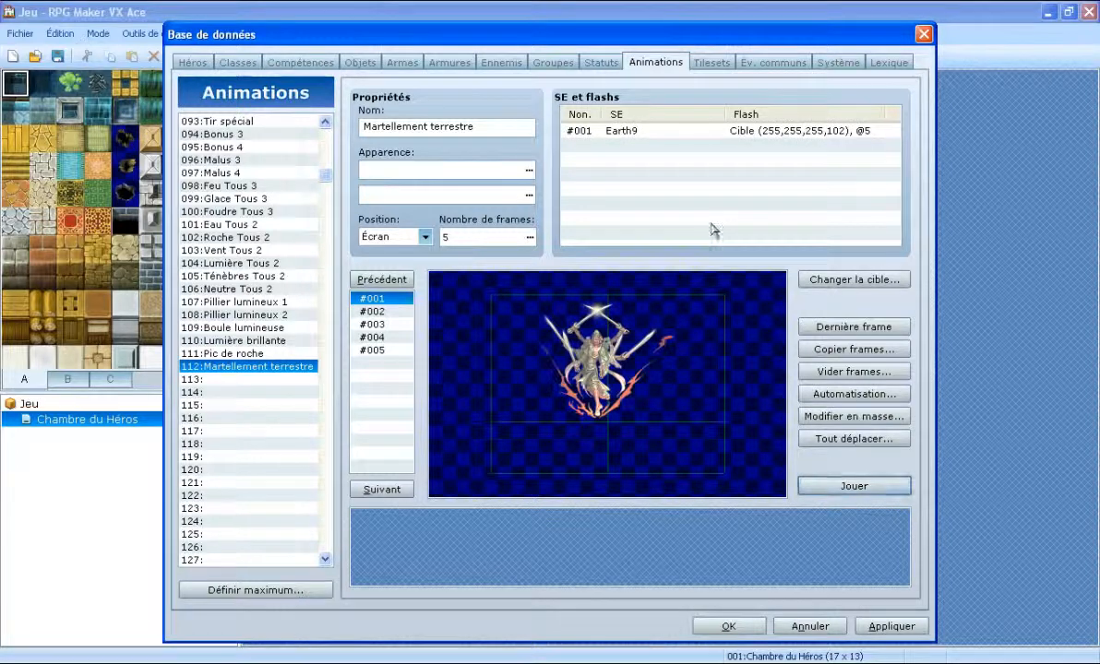
Start a new sound and flash entry on frame 3 with a Cible flash lasting 1 frame.
double_click(663, 148)
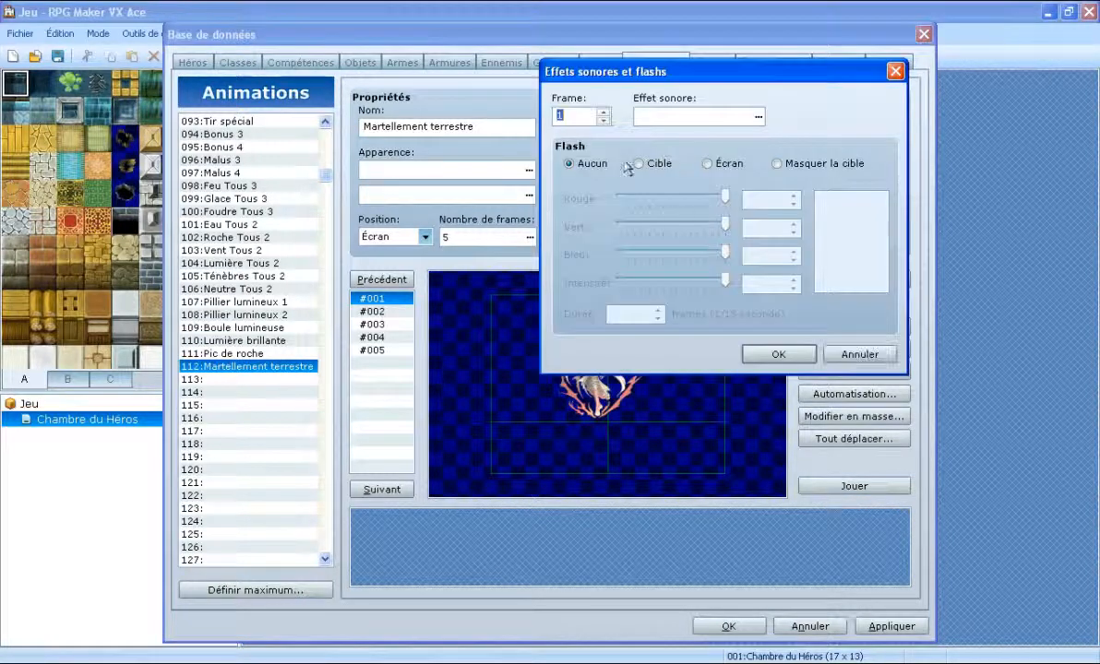
left_click(605, 113)
left_click(605, 120)
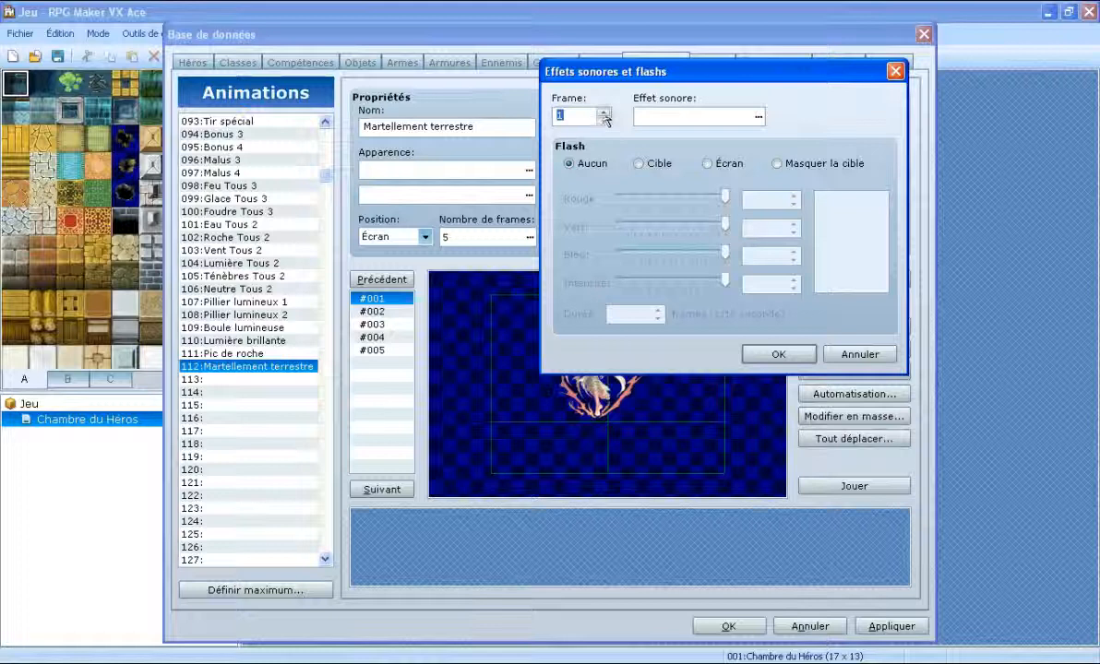
left_click(604, 111)
left_click(603, 112)
left_click(604, 112)
left_click(640, 163)
left_click(659, 318)
left_click(657, 318)
left_click(657, 319)
left_click(657, 318)
left_click(657, 318)
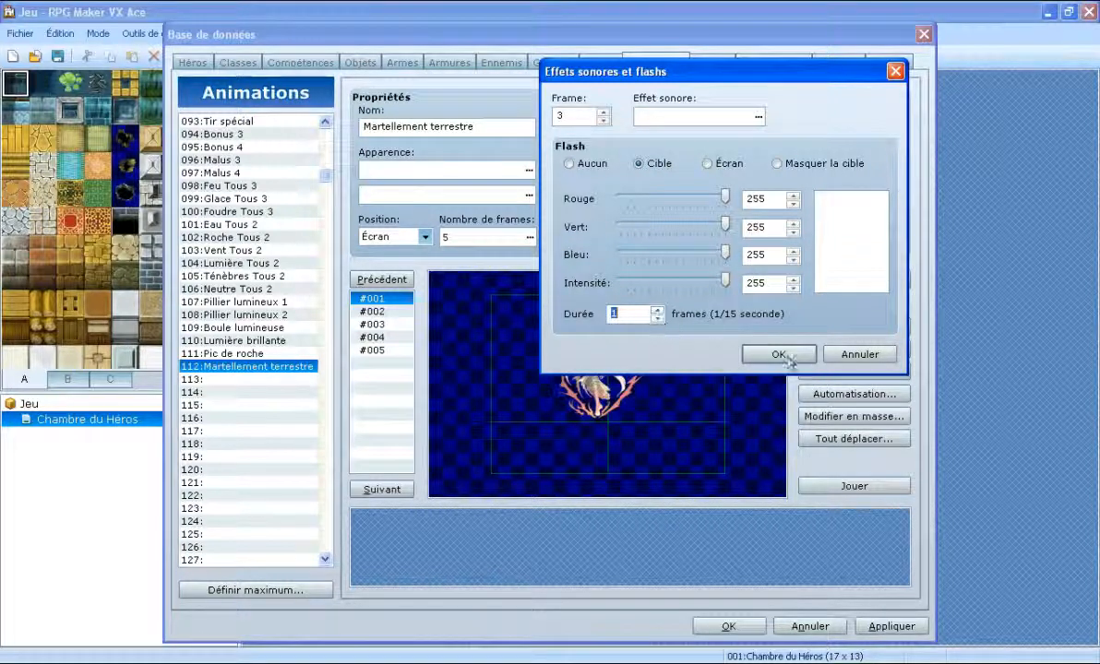
Set the frame 3 flash intensity to 105 and confirm the entry.
left_click_drag(726, 279, 657, 281)
double_click(773, 289)
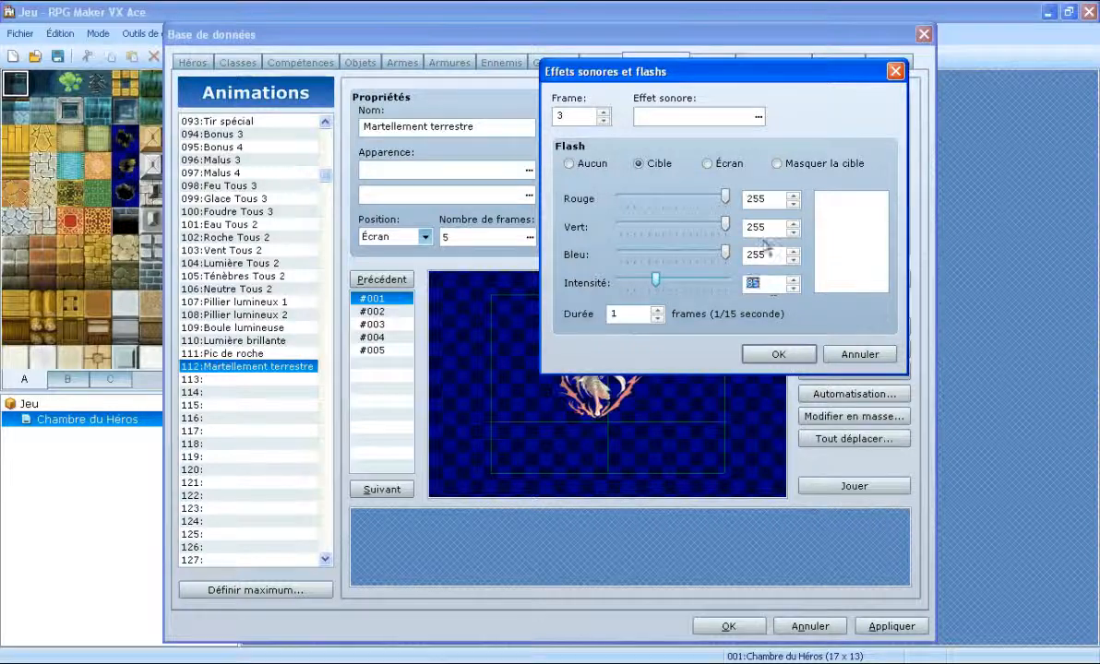
type("105")
key("Return")
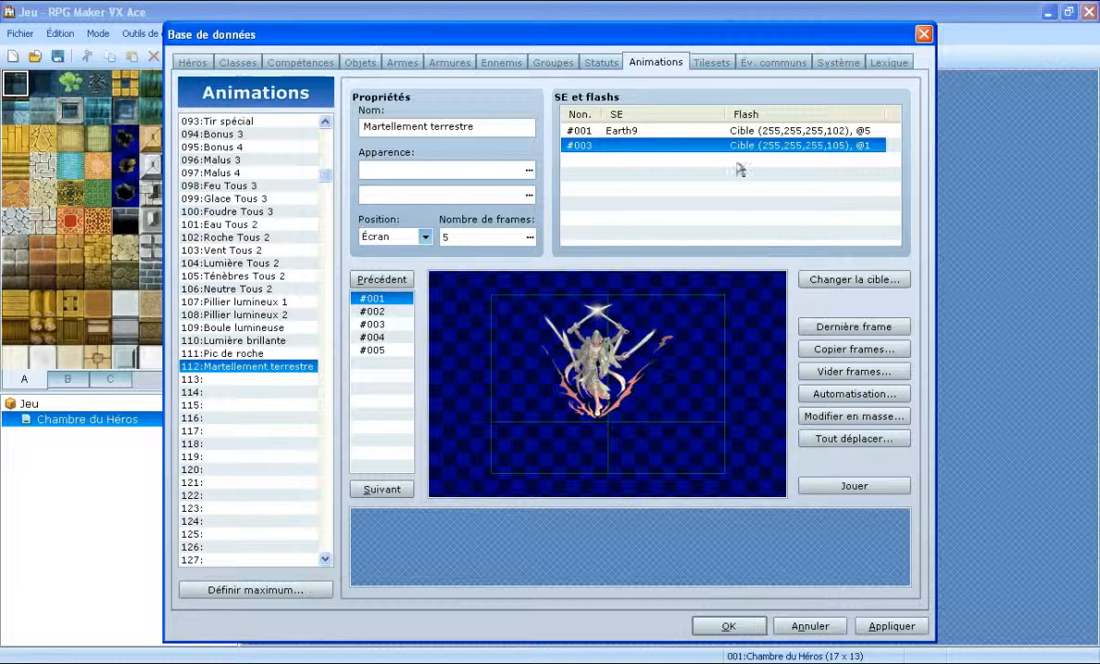
Set the frame 1 Earth9 flash to intensity 105 and duration 1.
double_click(755, 131)
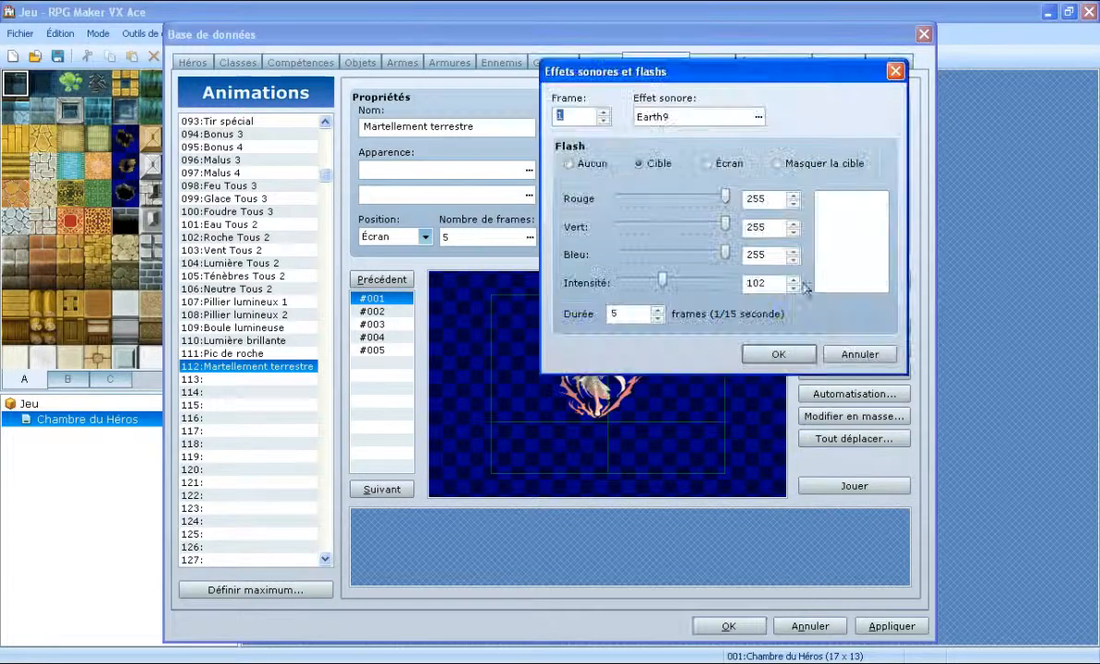
double_click(772, 288)
type("1")
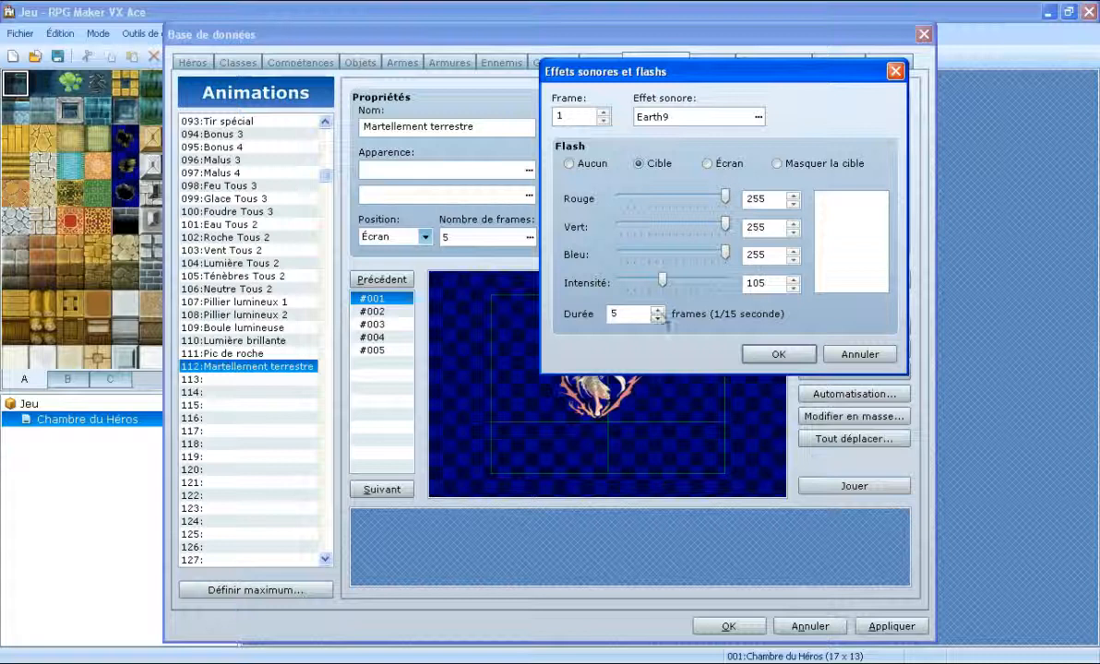
left_click(659, 319)
left_click(766, 356)
Add a Cible flash on frame 5 with intensity 105.
double_click(699, 166)
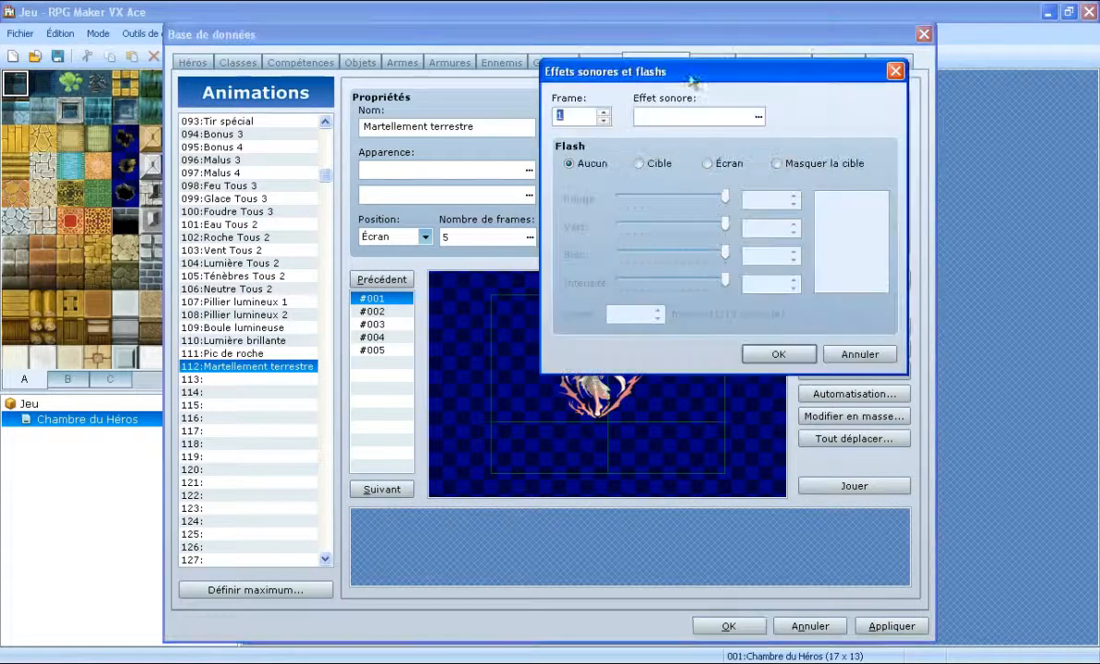
type("5")
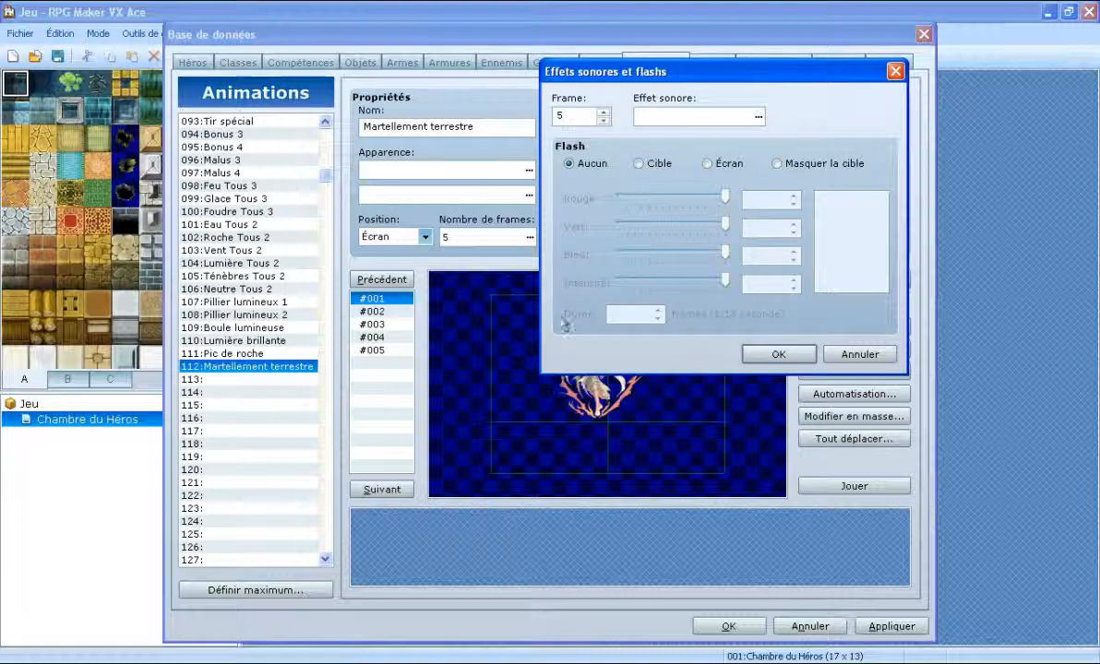
left_click(638, 165)
double_click(768, 283)
type("105")
key("Return")
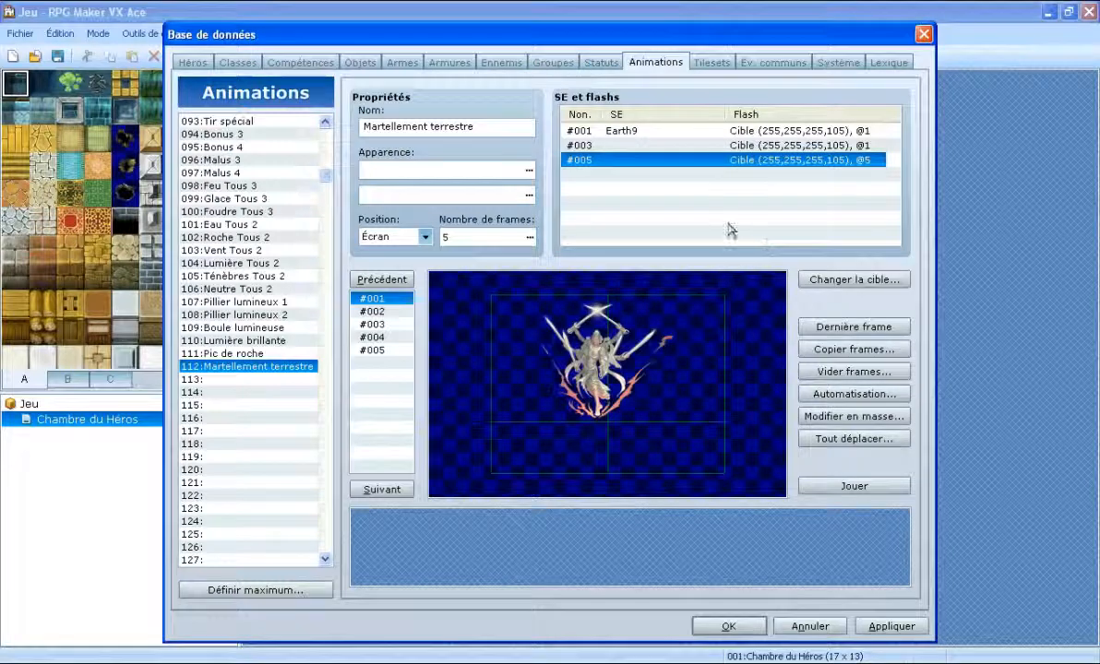
Switch the frame 5 flash to Écran with a duration of 1, and play the preview.
double_click(745, 160)
left_click(706, 163)
double_click(635, 314)
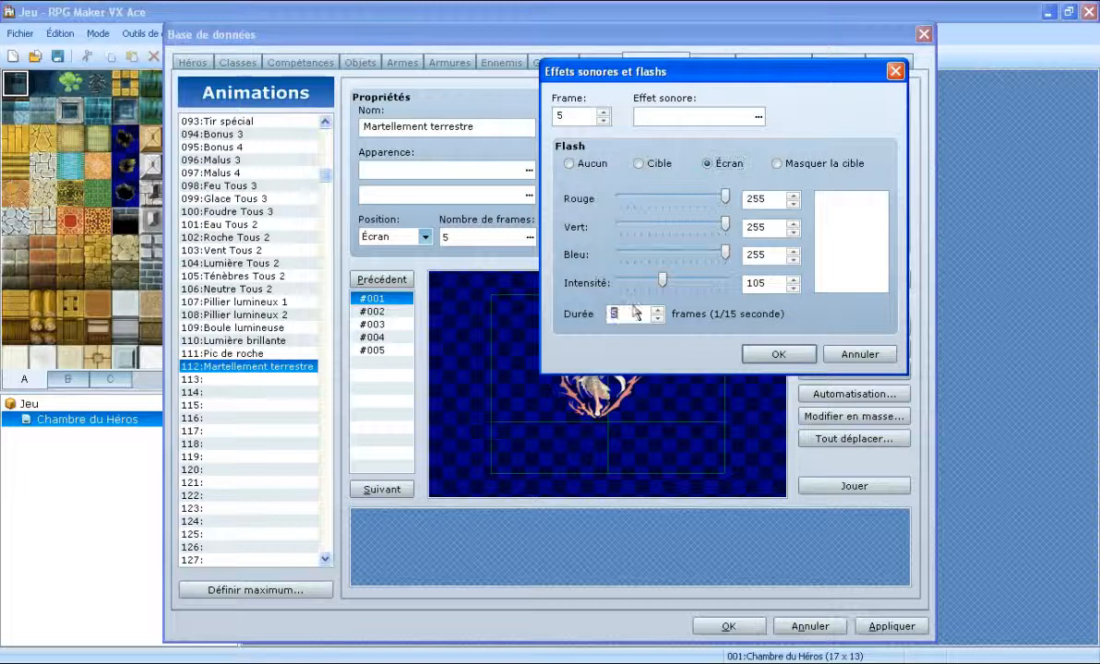
type("1")
key("Return")
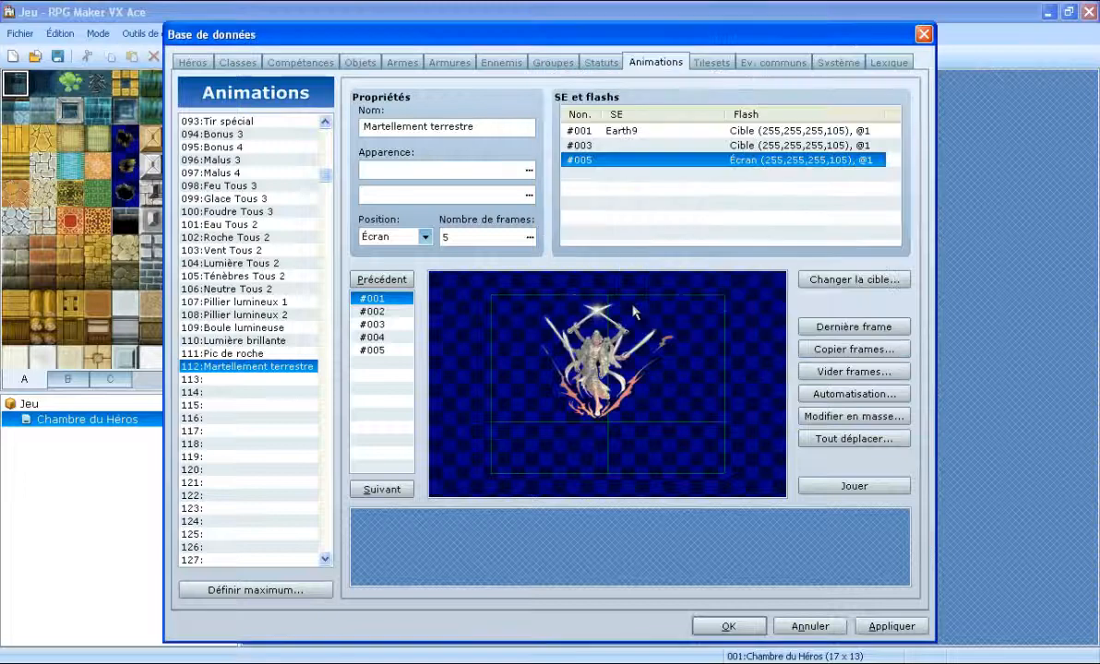
left_click(850, 485)
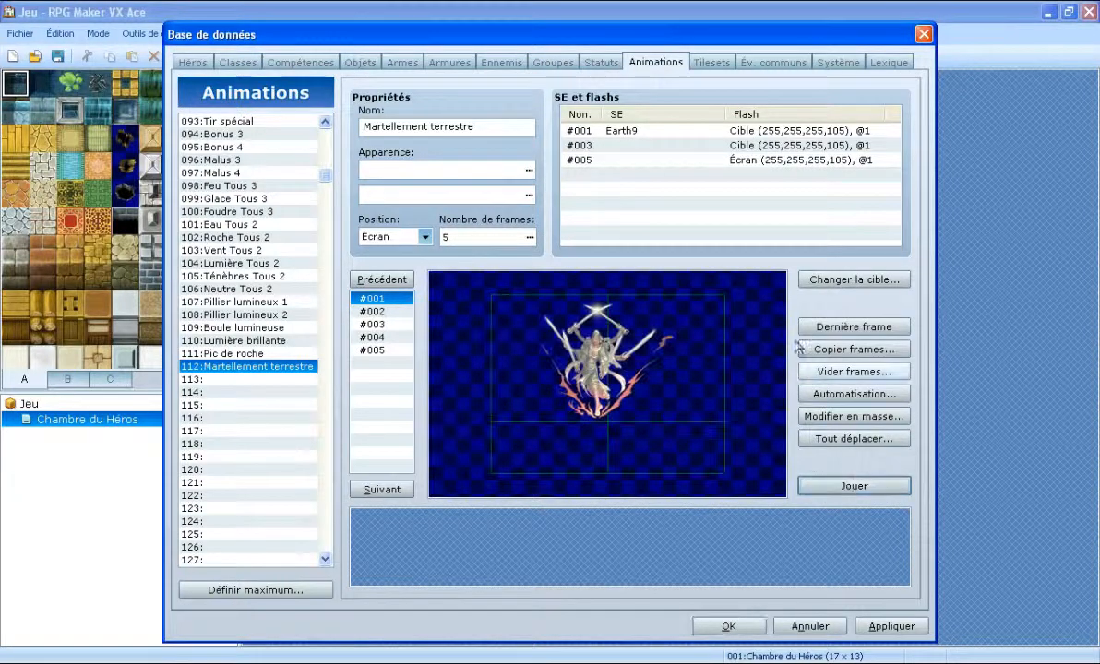
Set the frame 5 flash back to Cible and play the animation preview several times.
double_click(764, 160)
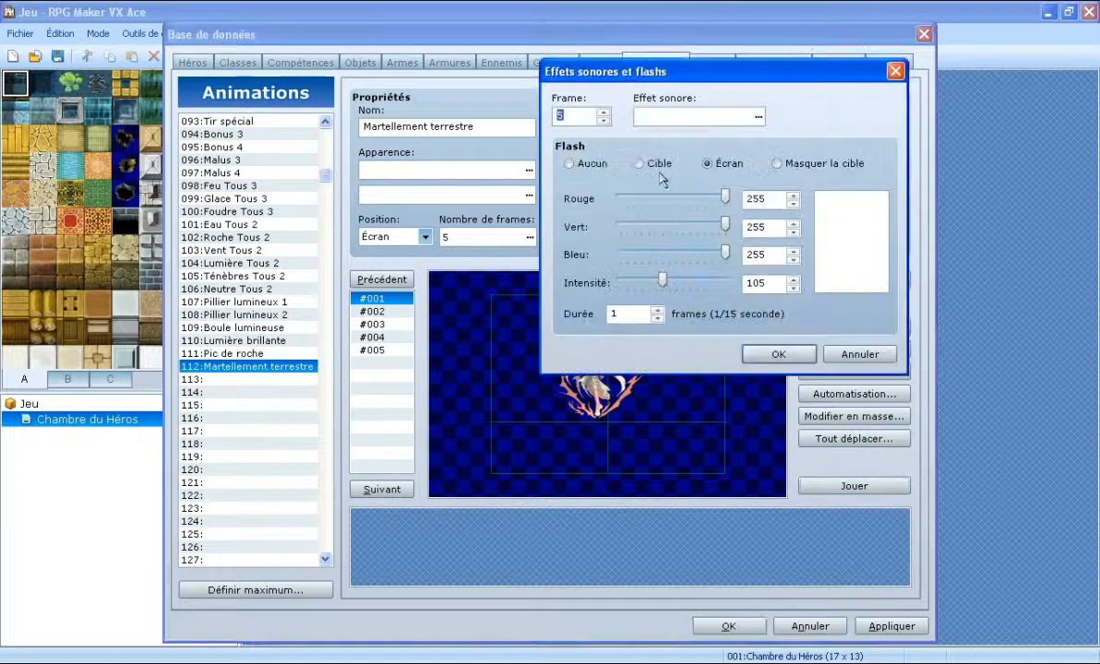
left_click(661, 166)
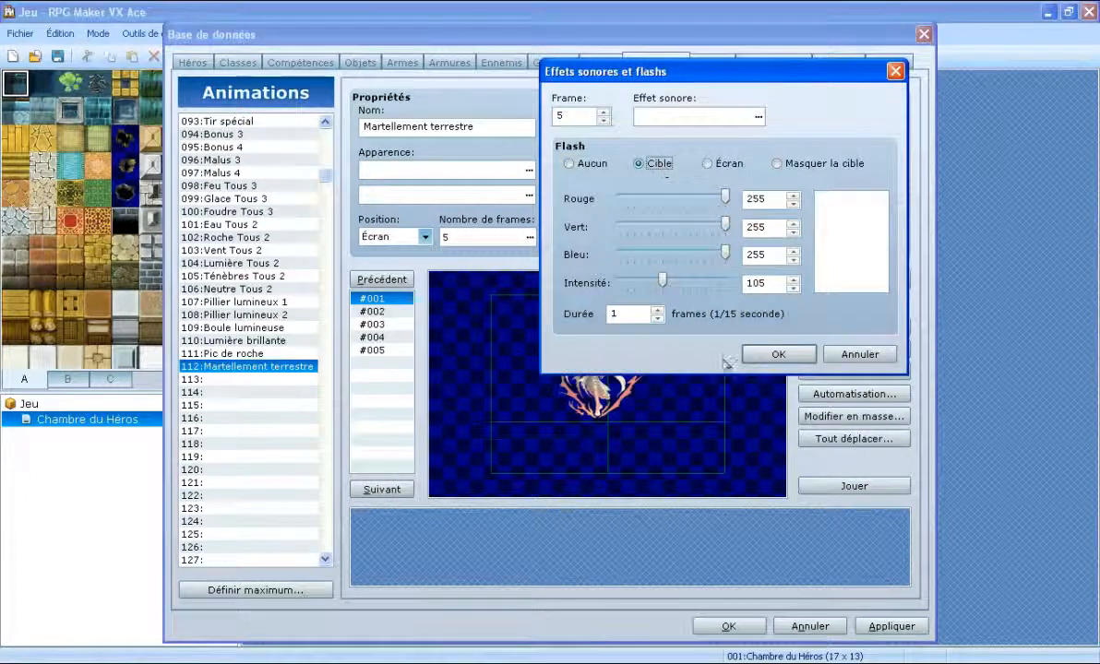
left_click(780, 356)
left_click(833, 488)
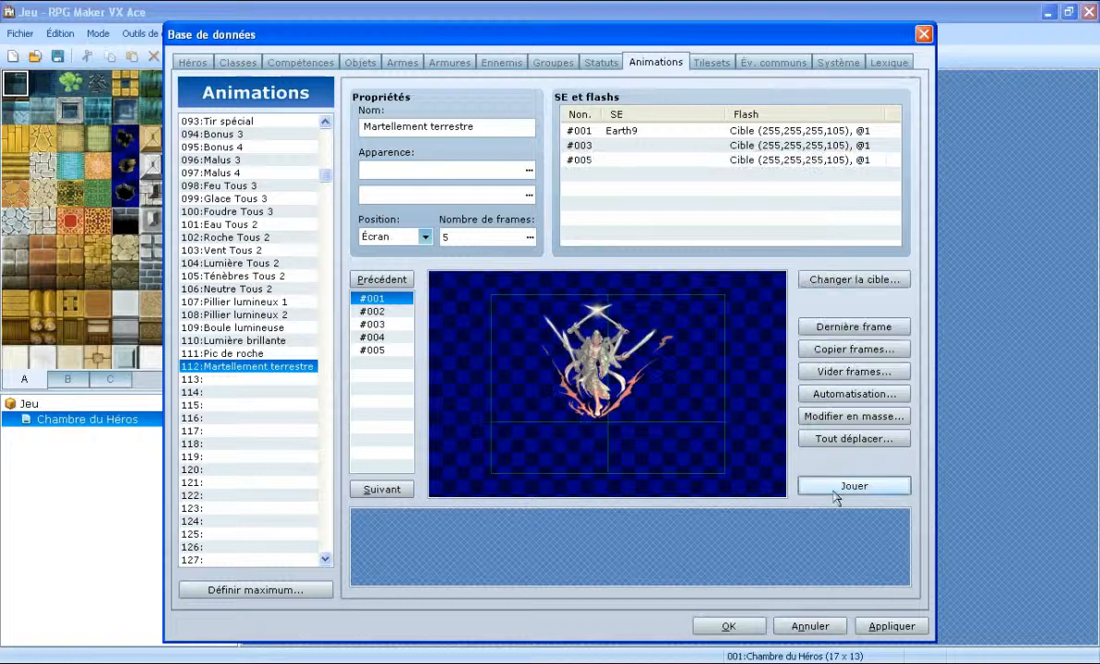
left_click(833, 489)
left_click(834, 489)
left_click(818, 485)
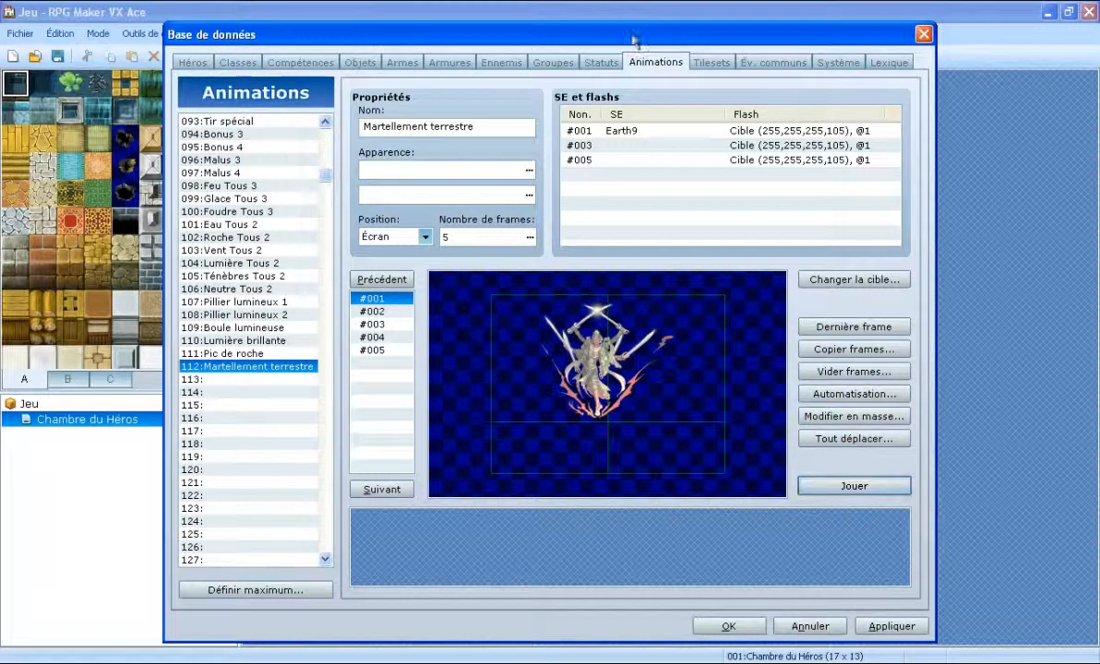
left_click(833, 487)
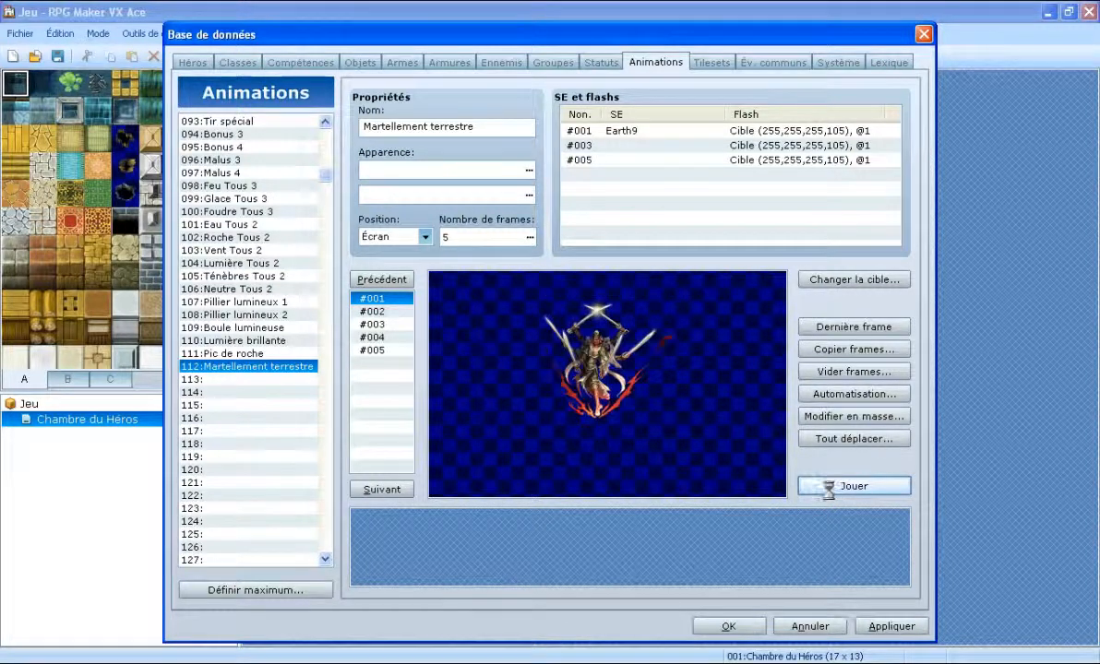
Set the duration of the target flashes on frames 1, 3 and 5 to 2 frames and play the preview.
left_click(698, 134)
double_click(698, 134)
left_click(657, 310)
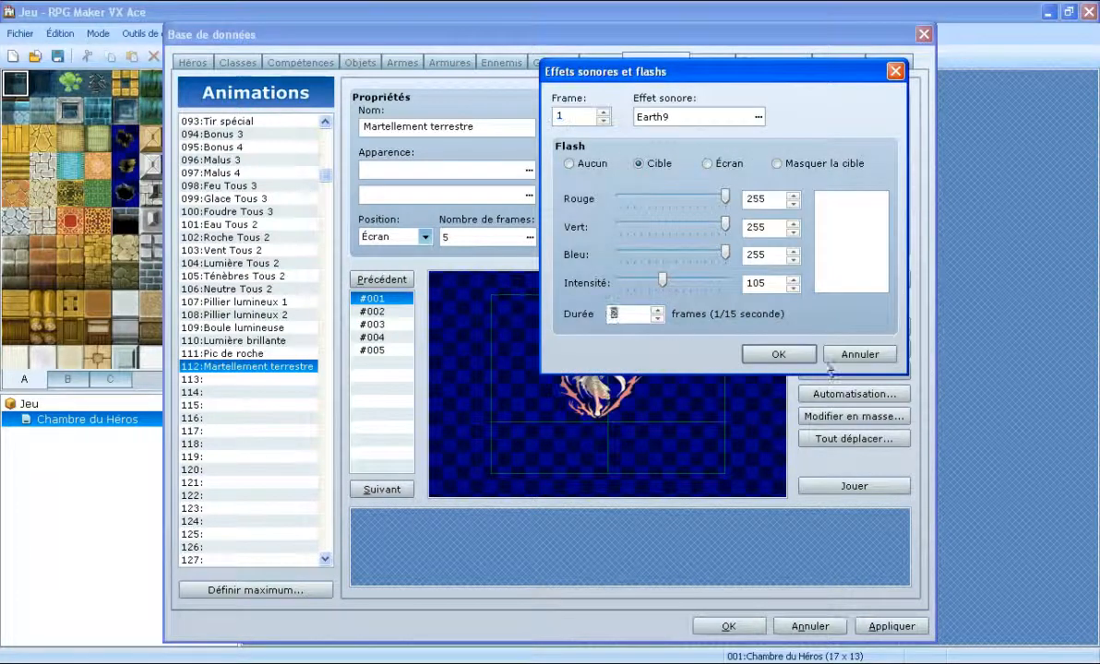
left_click(778, 354)
double_click(680, 146)
left_click(657, 310)
left_click(778, 355)
double_click(685, 170)
left_click(657, 310)
left_click(778, 355)
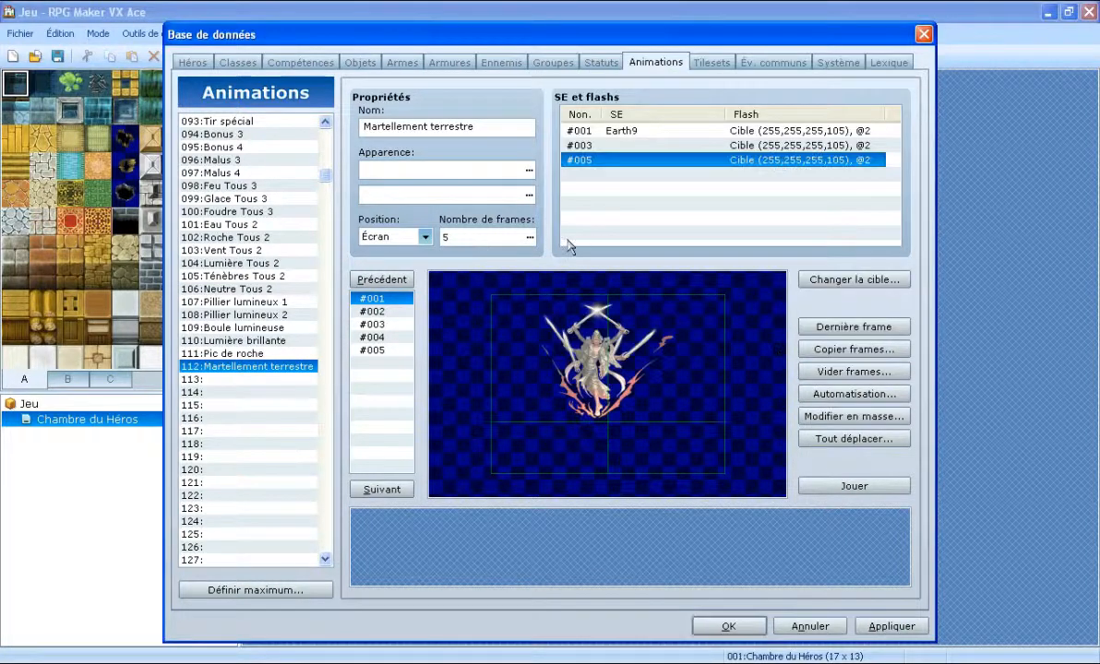
left_click(872, 483)
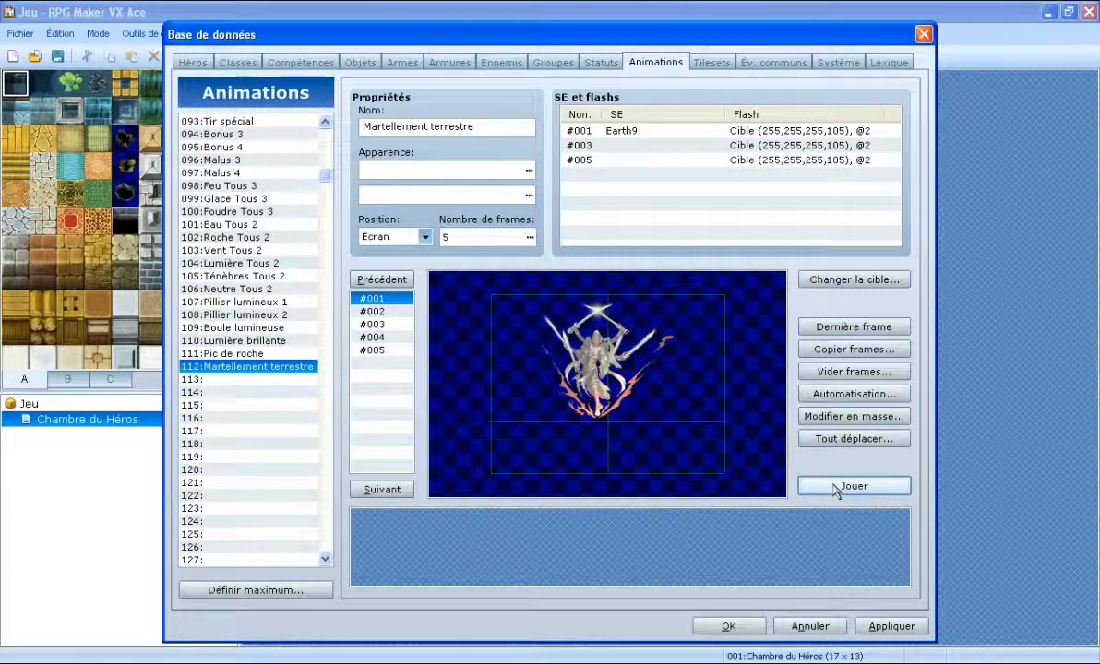
Try the Martellement terrestre animation with 6 frames and play the preview.
left_click(529, 240)
type("6")
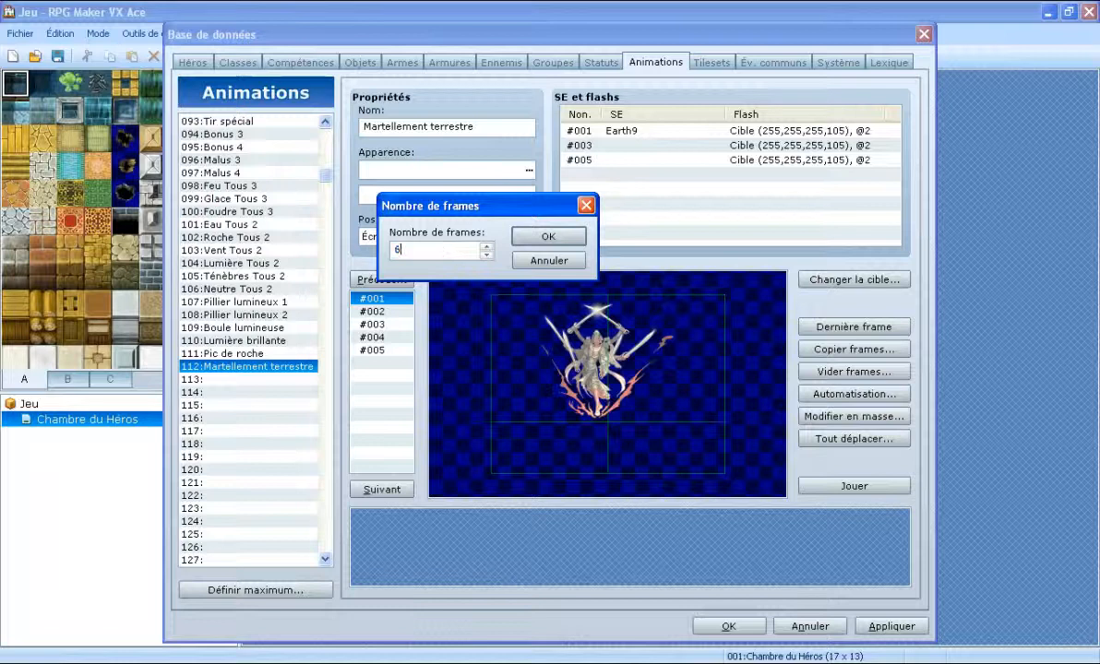
key("Return")
left_click(820, 486)
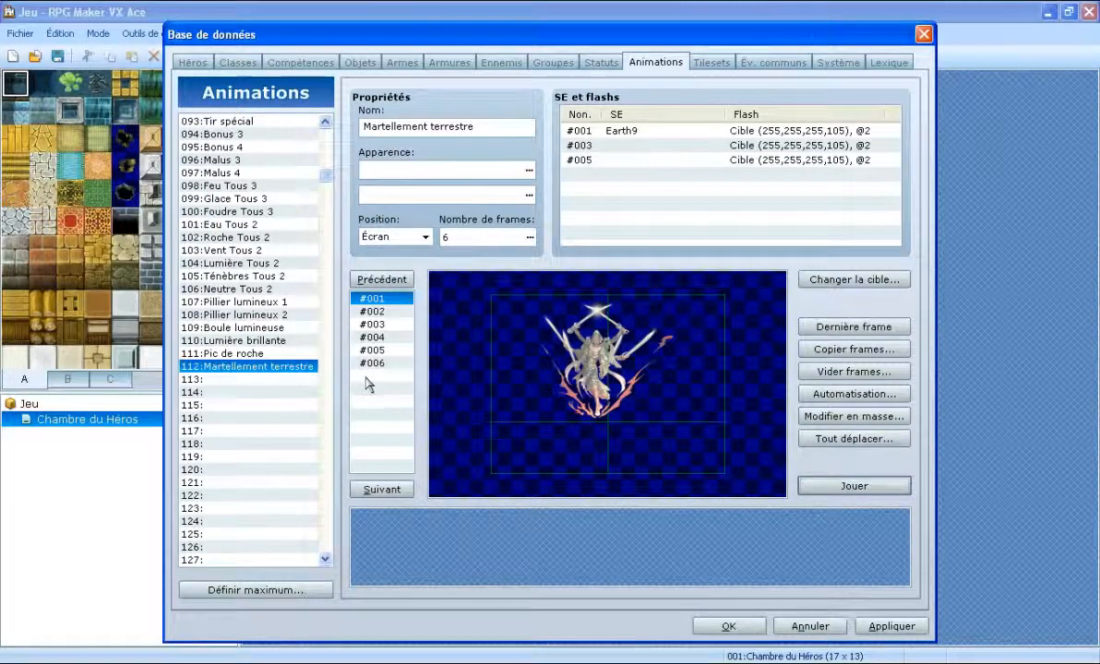
Set the number of frames back to 5 and play the animation again.
left_click(531, 239)
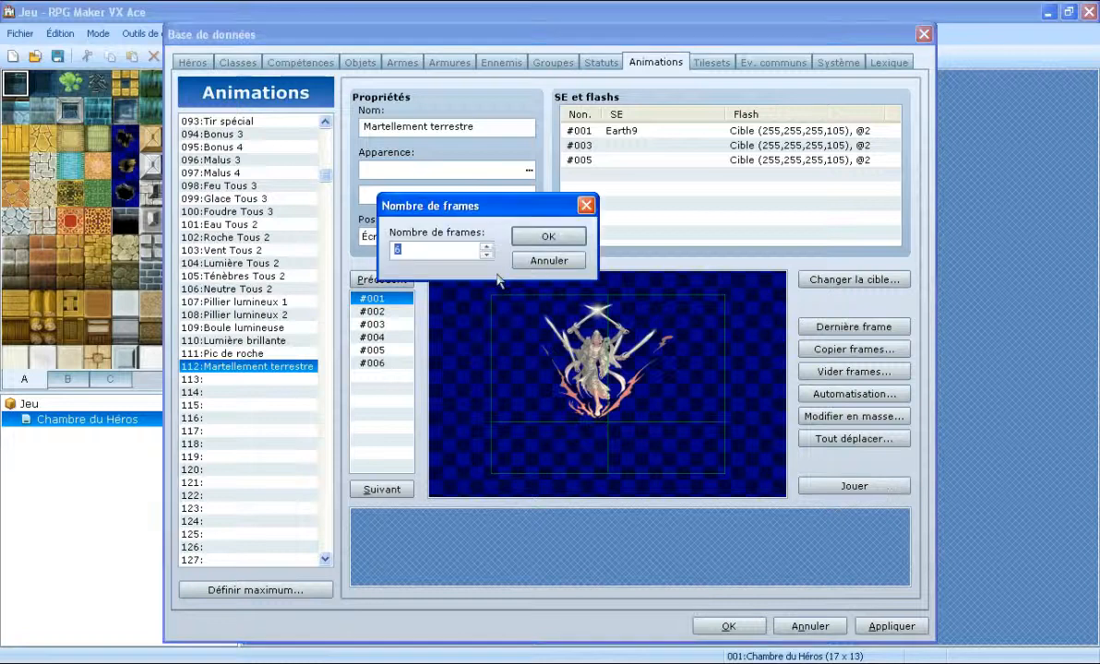
type("5")
key("Return")
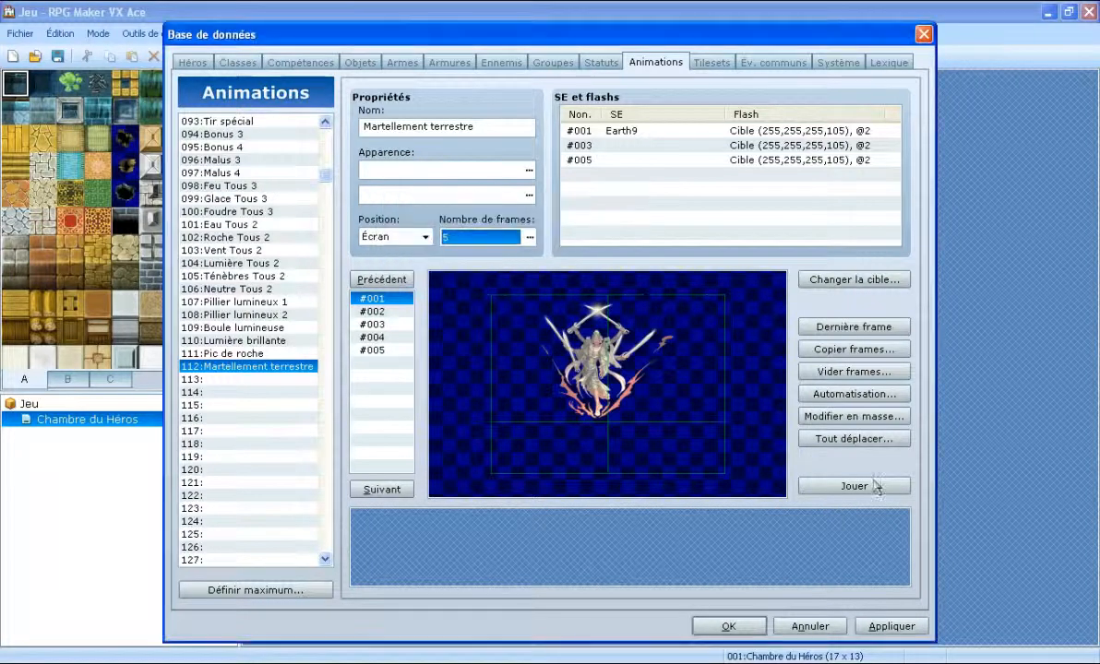
left_click(829, 495)
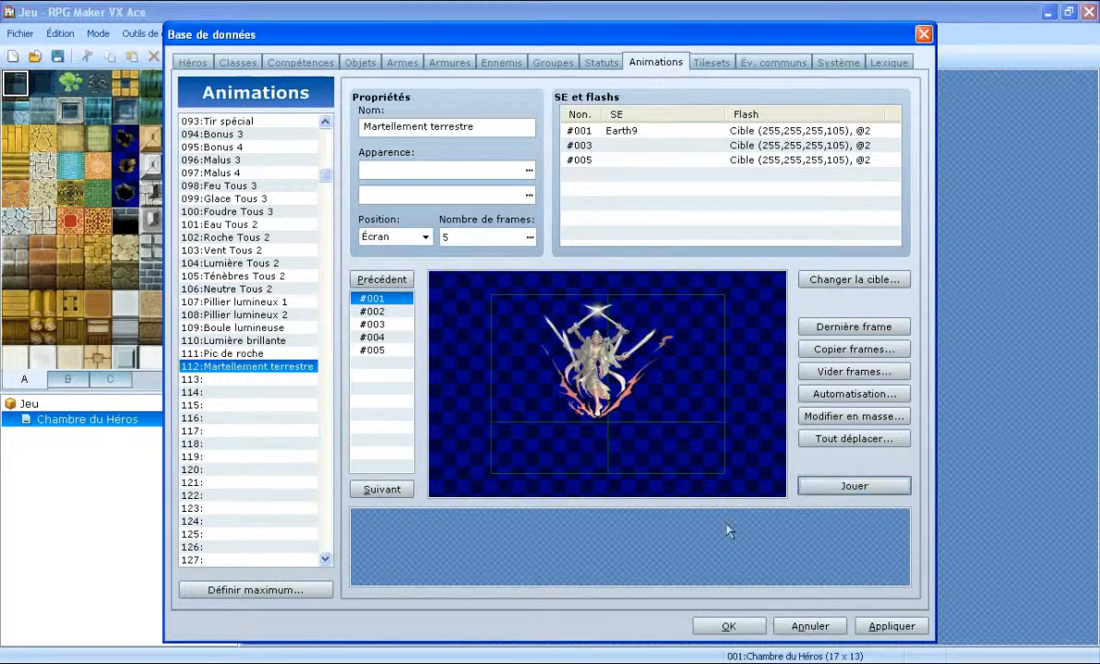
left_click(889, 484)
left_click(265, 380)
left_click(277, 367)
key("Down")
Assign animation 112:Martellement terrestre to the Martellement terrestre skill.
left_click(300, 62)
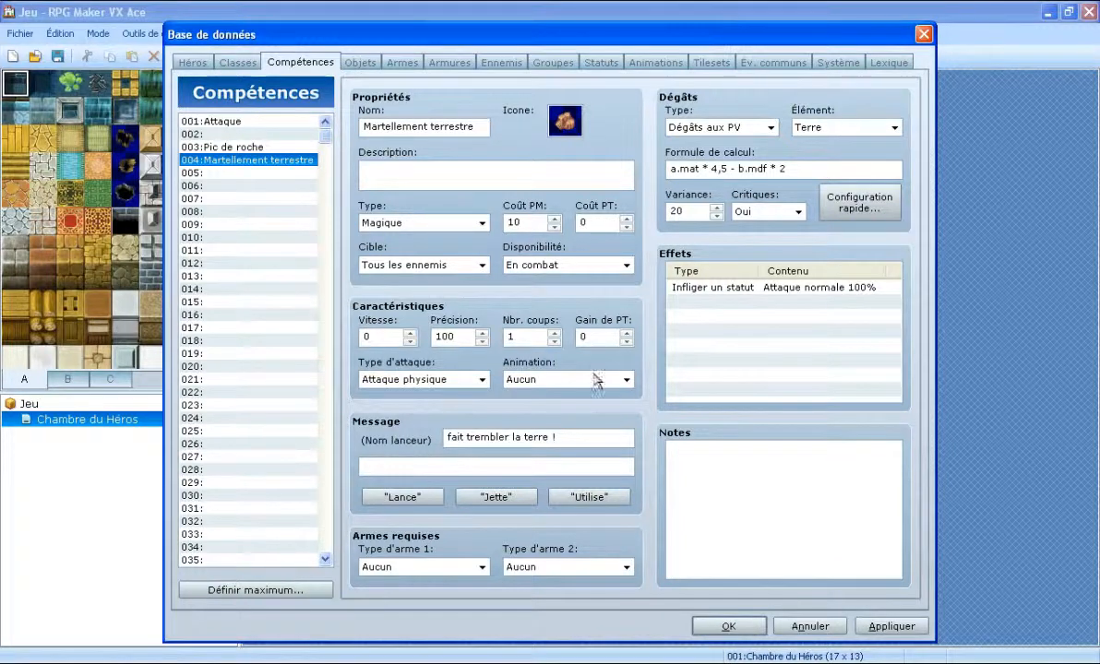
left_click(595, 379)
scroll(590, 305, "down", 4)
scroll(591, 298, "down", 12)
scroll(574, 320, "down", 7)
scroll(578, 340, "down", 2)
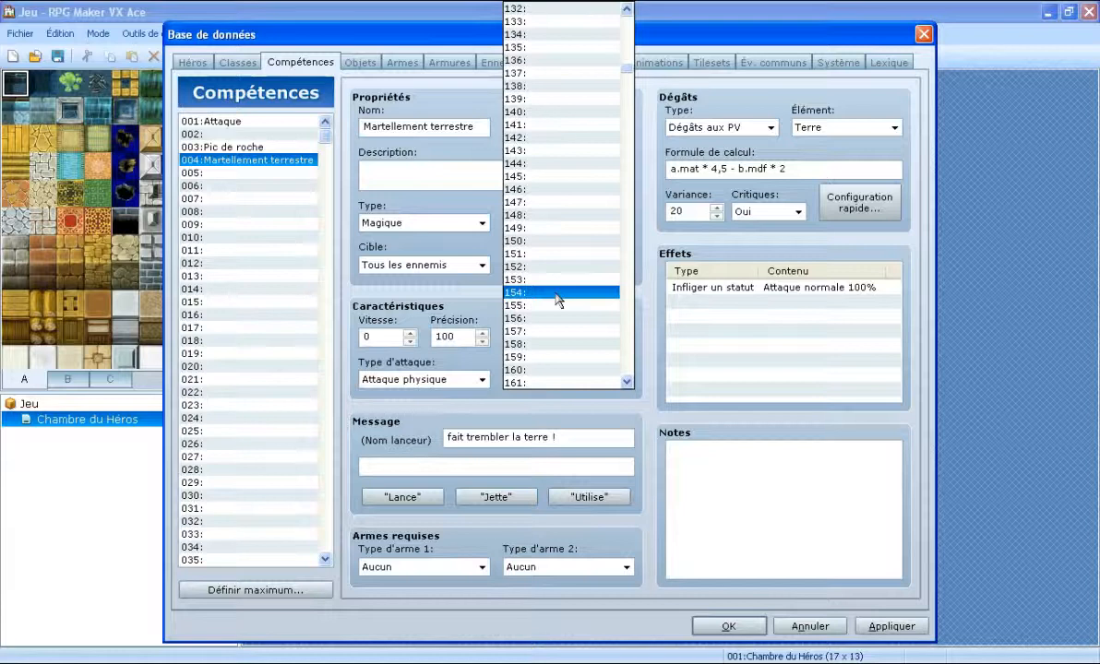
scroll(558, 300, "up", 4)
scroll(557, 296, "up", 3)
left_click(569, 70)
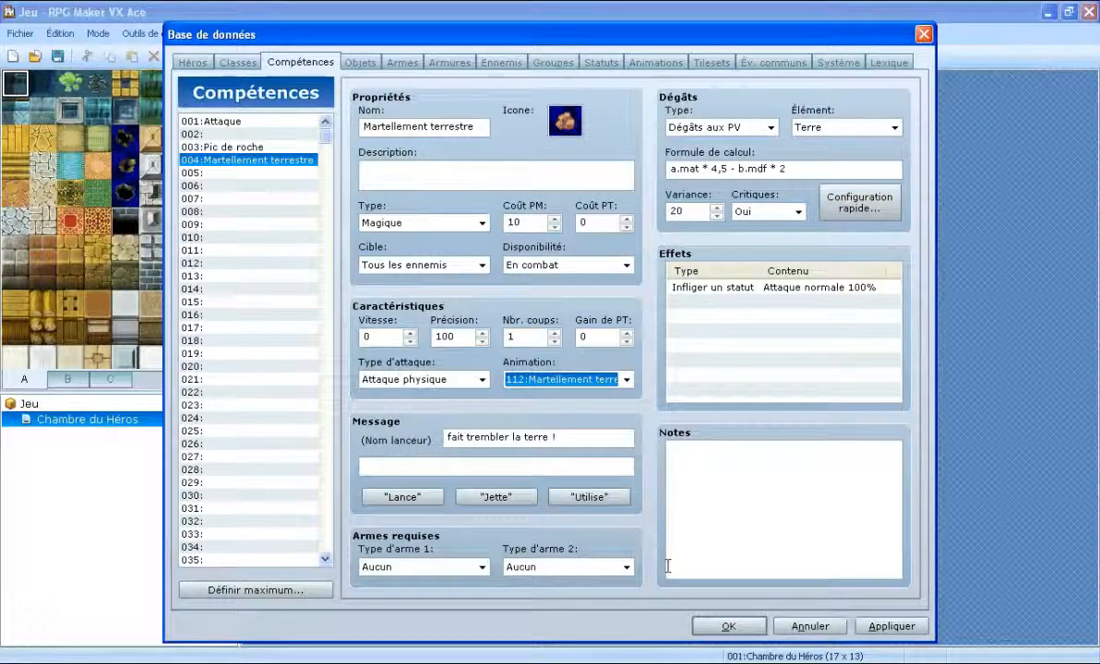
Select the empty skill slot 030 to start a new skill there.
left_click(250, 173)
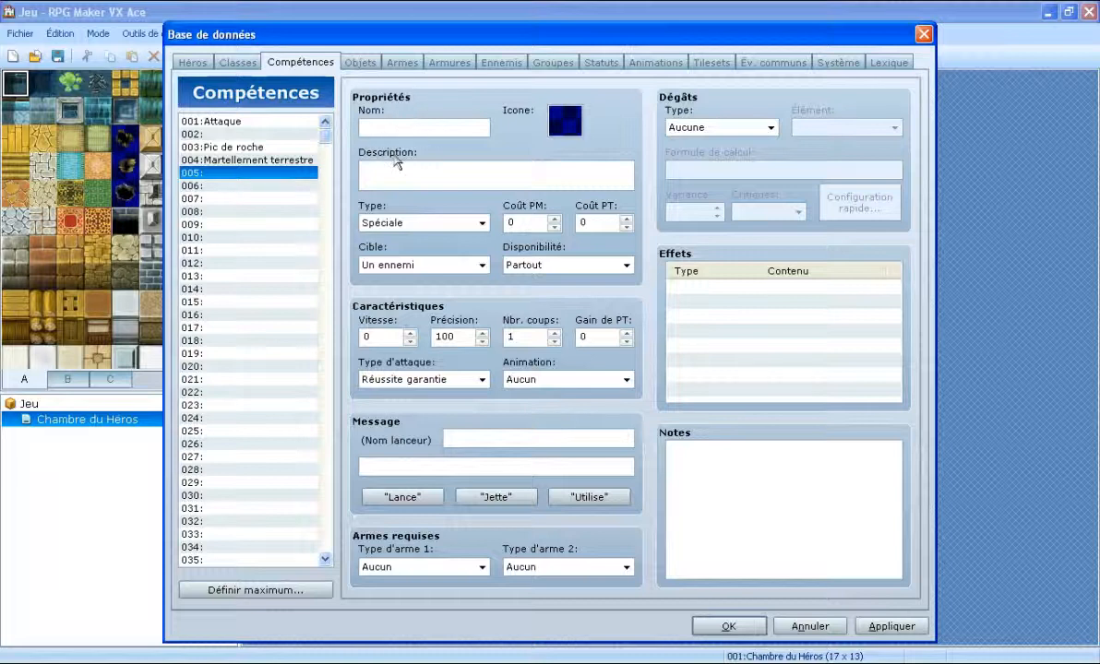
left_click(282, 160)
left_click(291, 174)
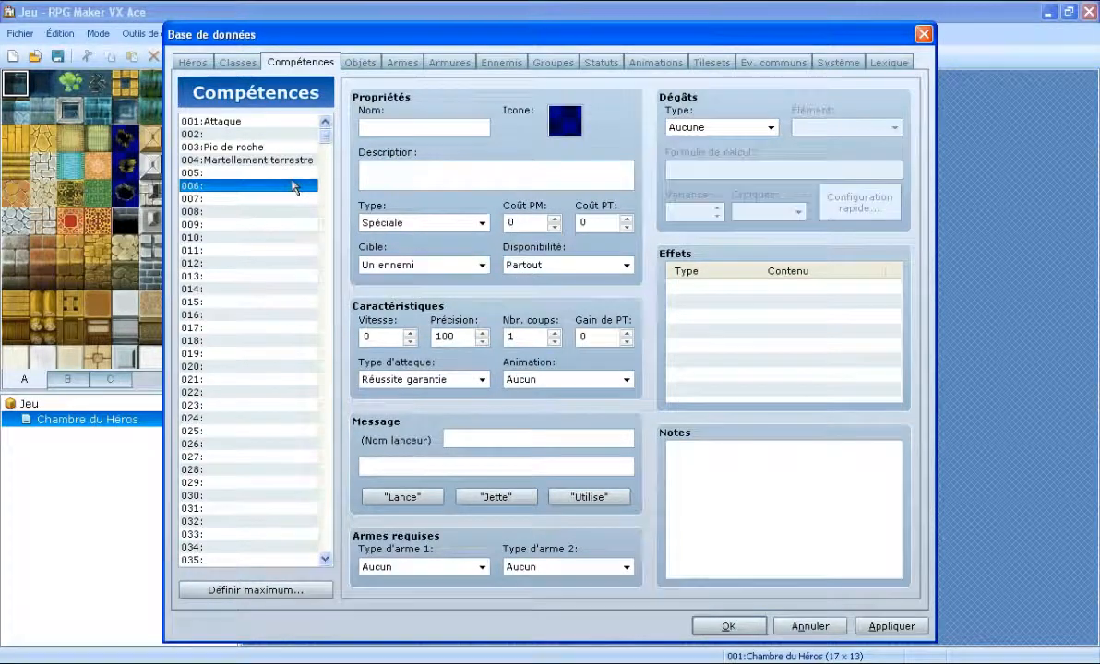
scroll(277, 510, "down", 3)
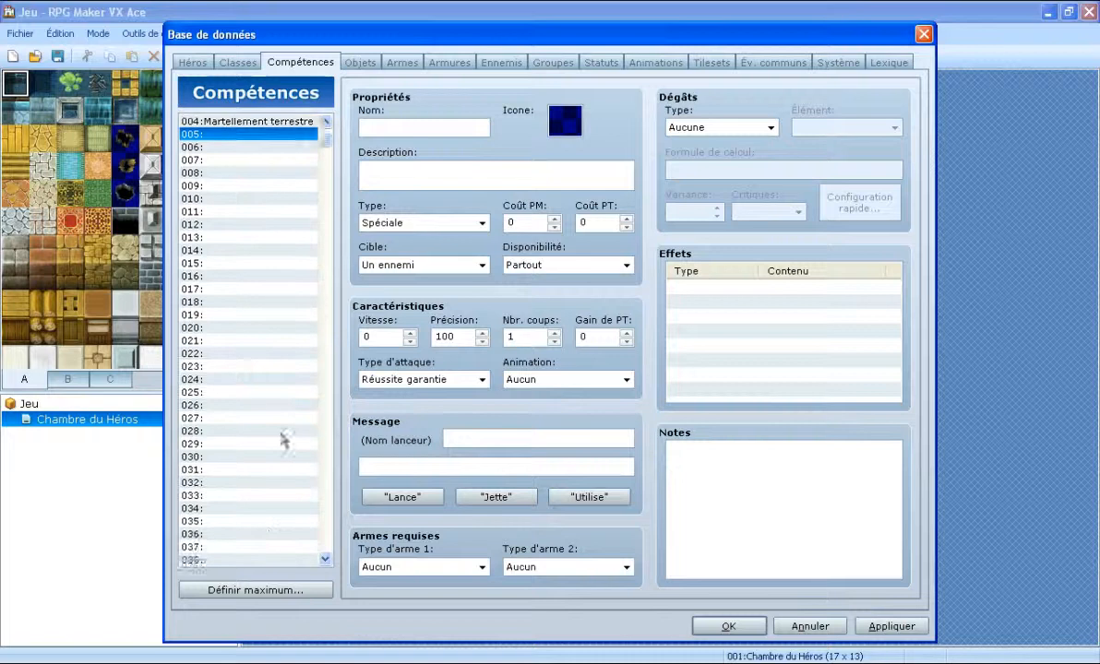
left_click(241, 380)
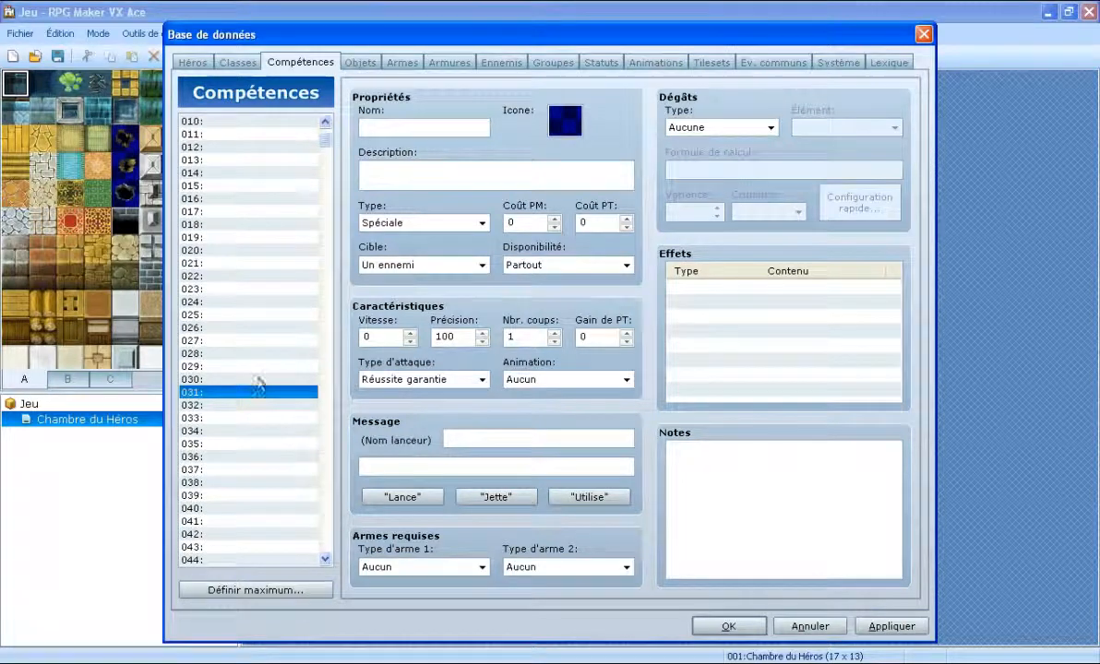
left_click(420, 123)
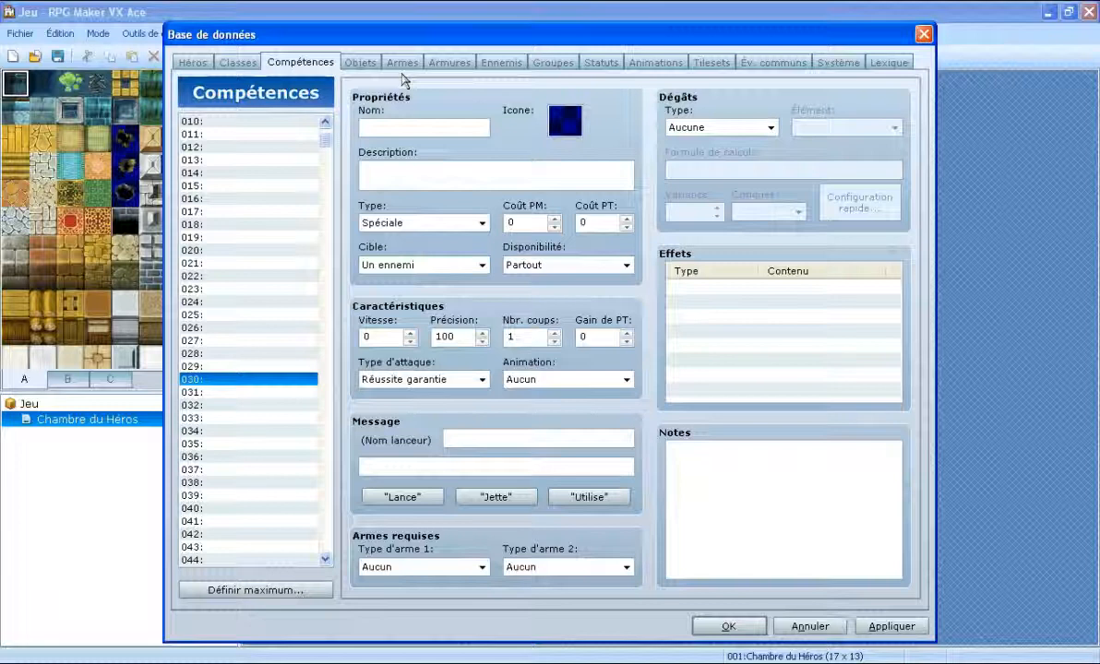
type("Felamm")
key("BackSpace")
key("BackSpace")
key("BackSpace")
key("BackSpace")
key("BackSpace")
key("BackSpace")
Name skill 030 "Boule de feu" and give it the plain flame icon.
type("bou")
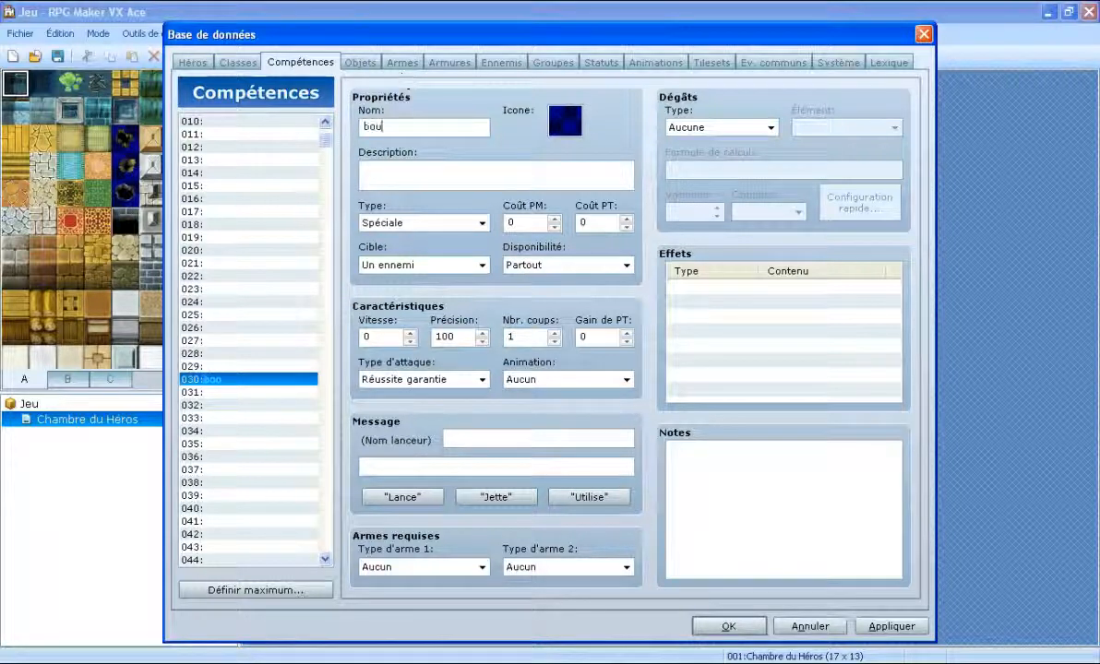
type("le de feu")
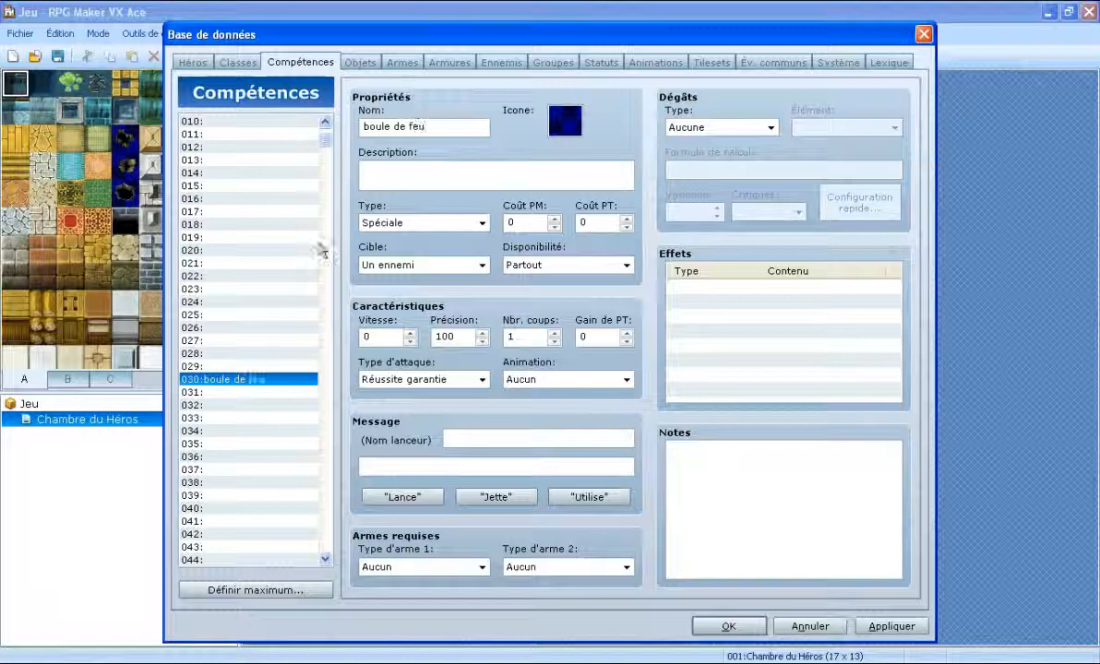
double_click(559, 126)
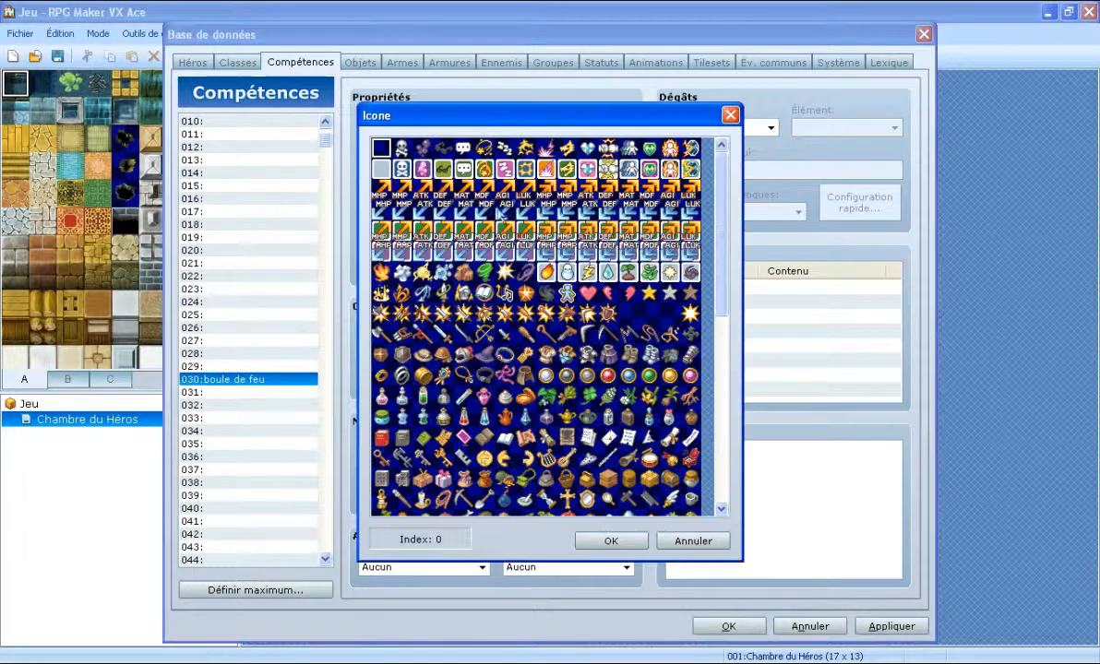
double_click(382, 270)
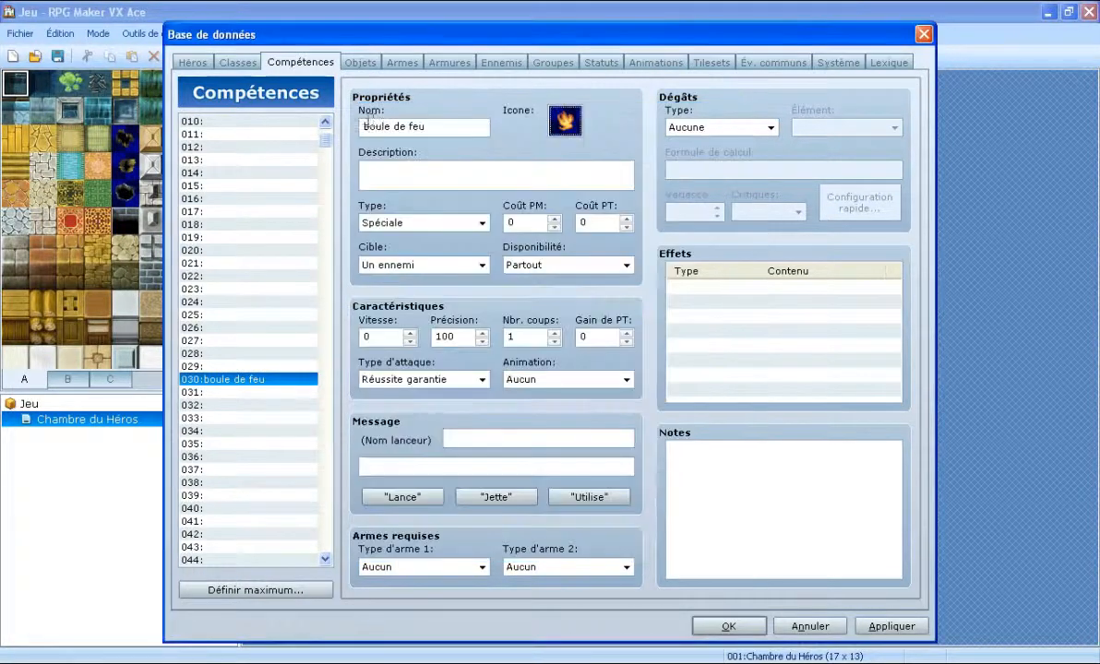
left_click(366, 125)
key("BackSpace")
type("B")
Make Boule de feu a Magique skill targeting Un ennemi, available En combat, with a Coût PM of 5.
left_click(430, 223)
left_click(447, 265)
left_click(449, 268)
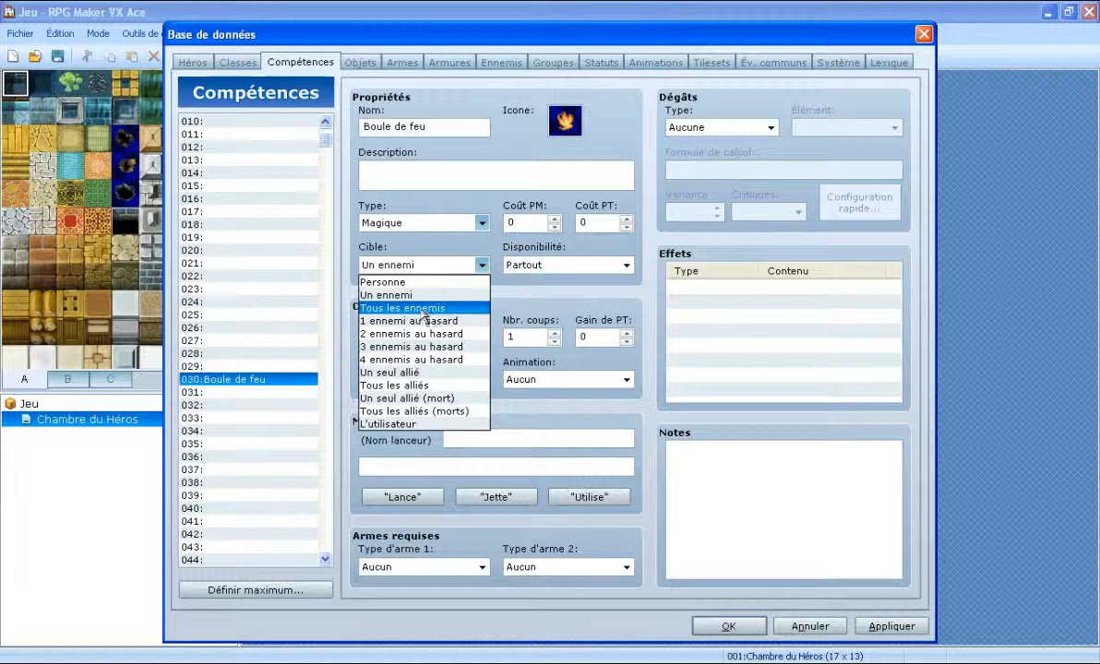
left_click(498, 281)
left_click(611, 265)
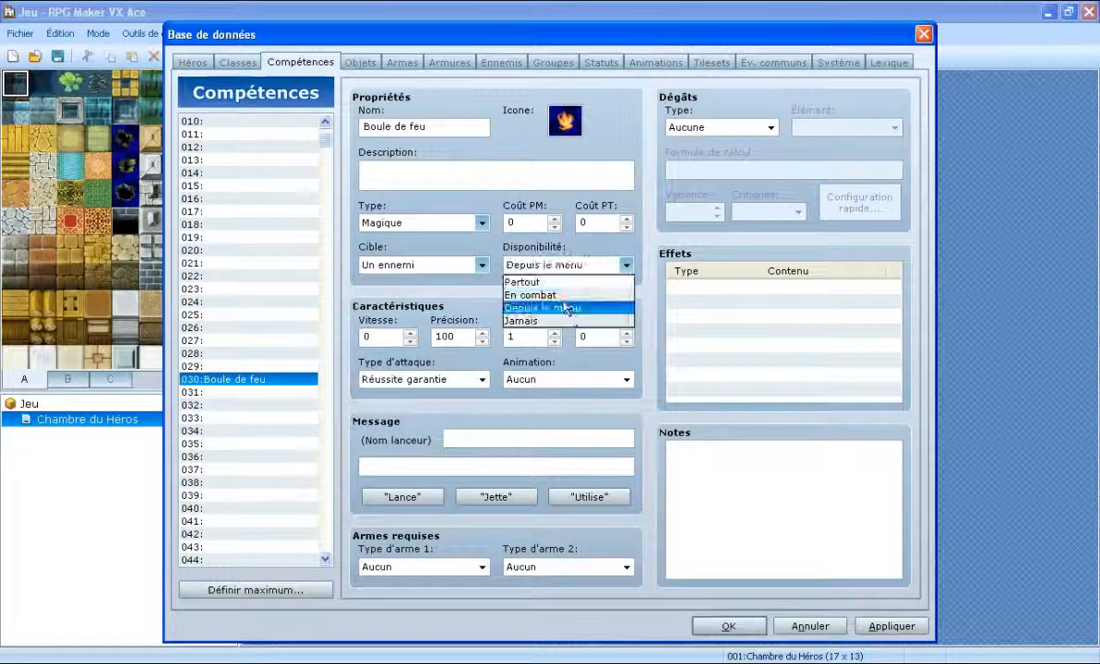
left_click(554, 295)
double_click(538, 225)
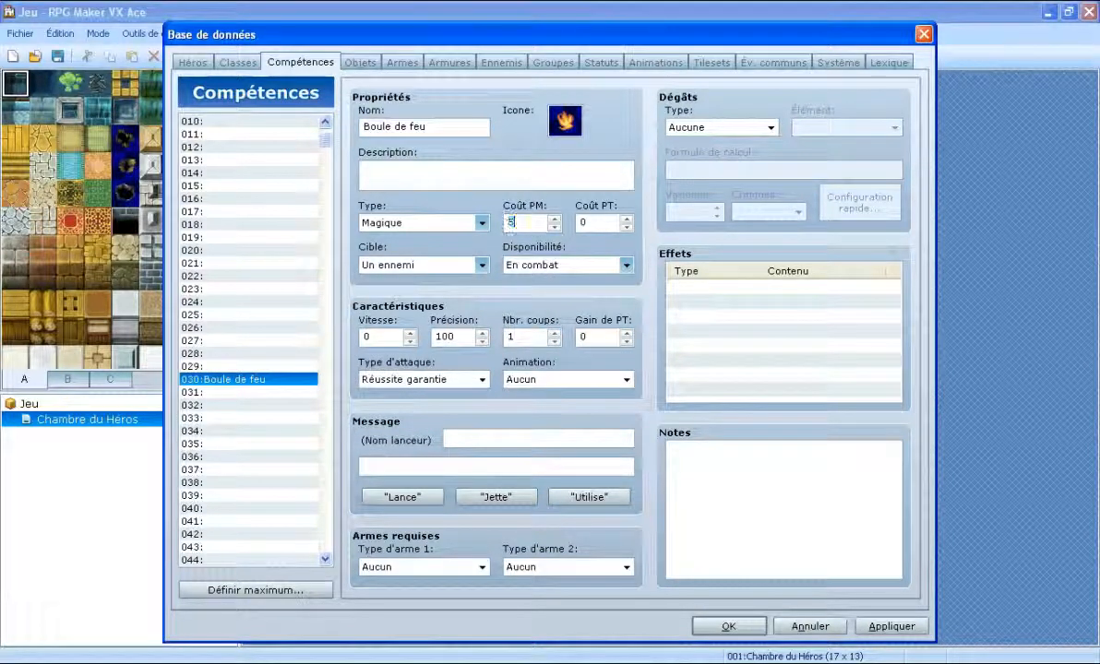
Set the skill's attack type to Attaque magique and its use message to lance" une boule de feu !
left_click(595, 380)
left_click(608, 397)
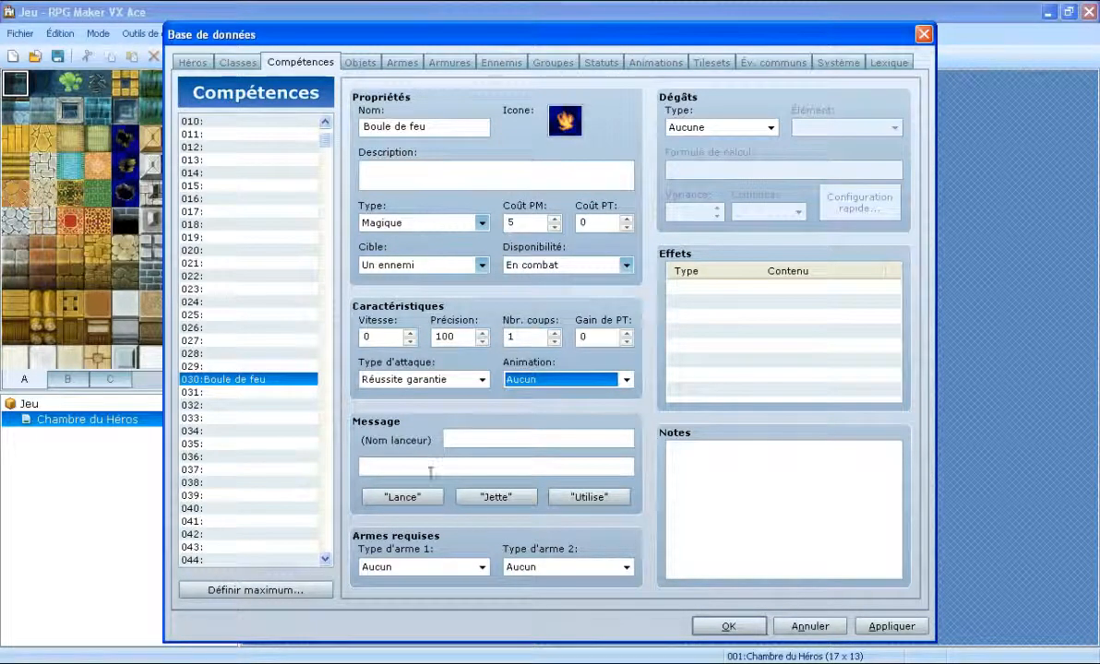
left_click(461, 380)
left_click(452, 420)
left_click(478, 440)
type("lance\" une boule de feu !")
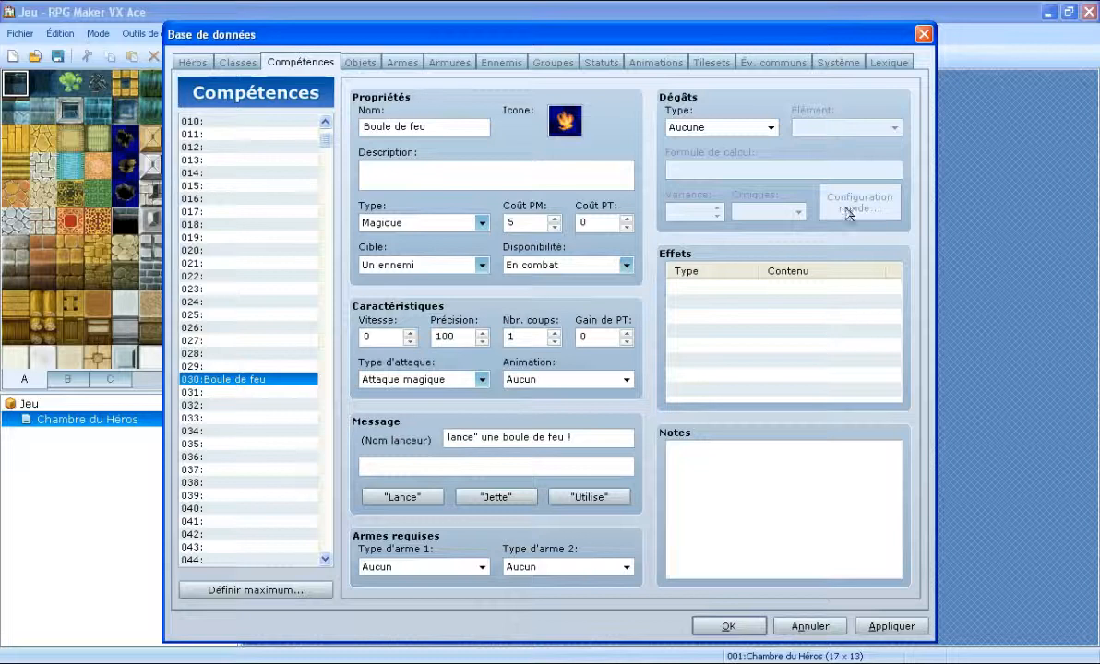
Set the damage to Dégâts aux PV with element Feu and the formula a.mat * 4.5 - mdf * 2.
left_click(739, 128)
left_click(729, 157)
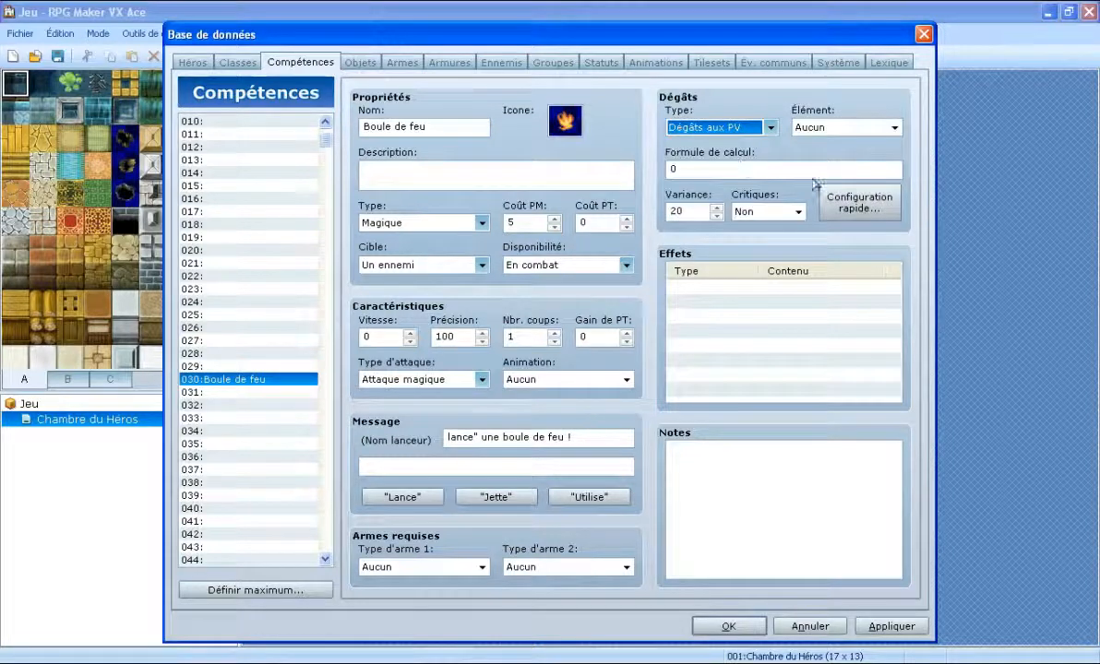
left_click(893, 127)
left_click(801, 196)
key("Tab")
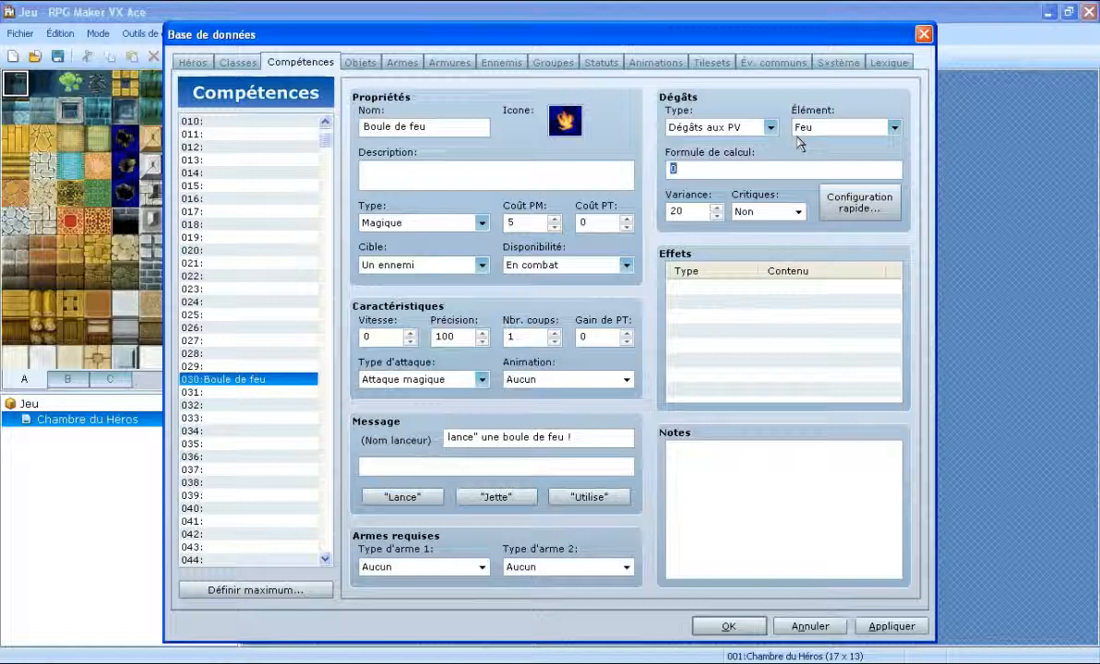
type("a.mat *")
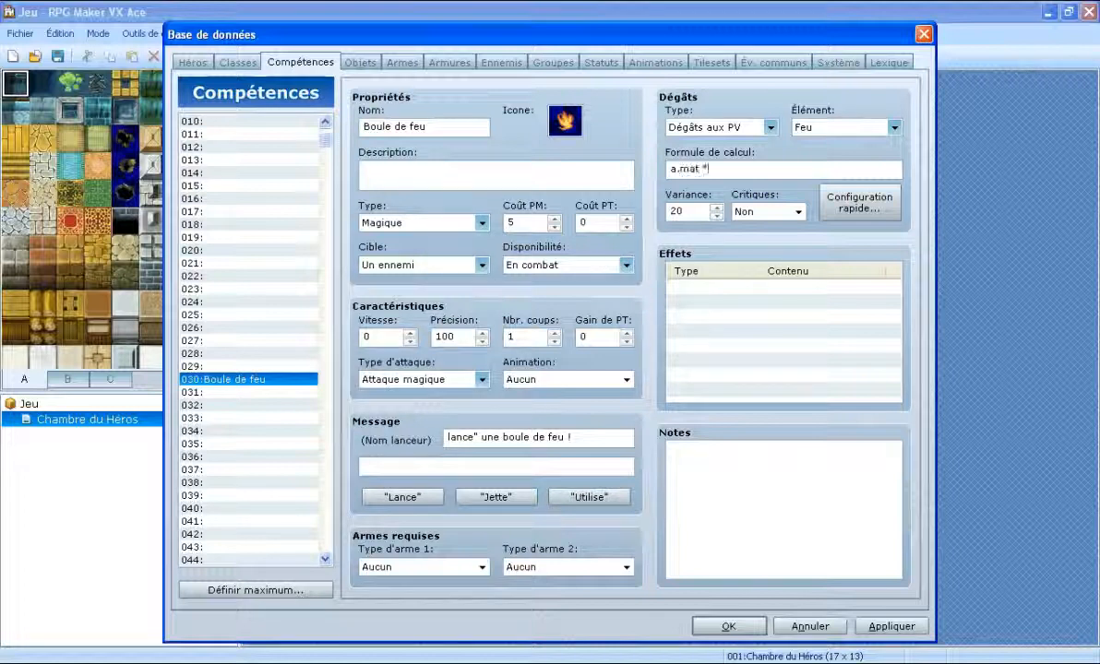
type("4.5 - mdf * 2")
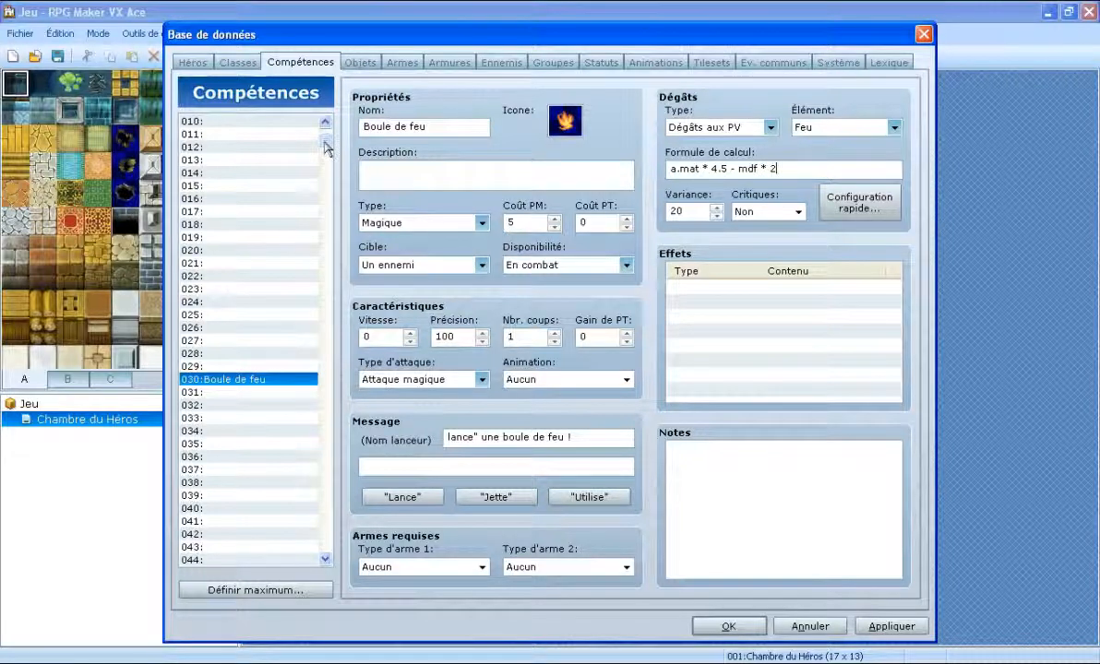
Check the formula against the Martellement terrestre skill and correct Boule de feu's to a.mat * 4.5 - b.mdf * 2.
scroll(325, 147, "up", 3)
left_click(238, 148)
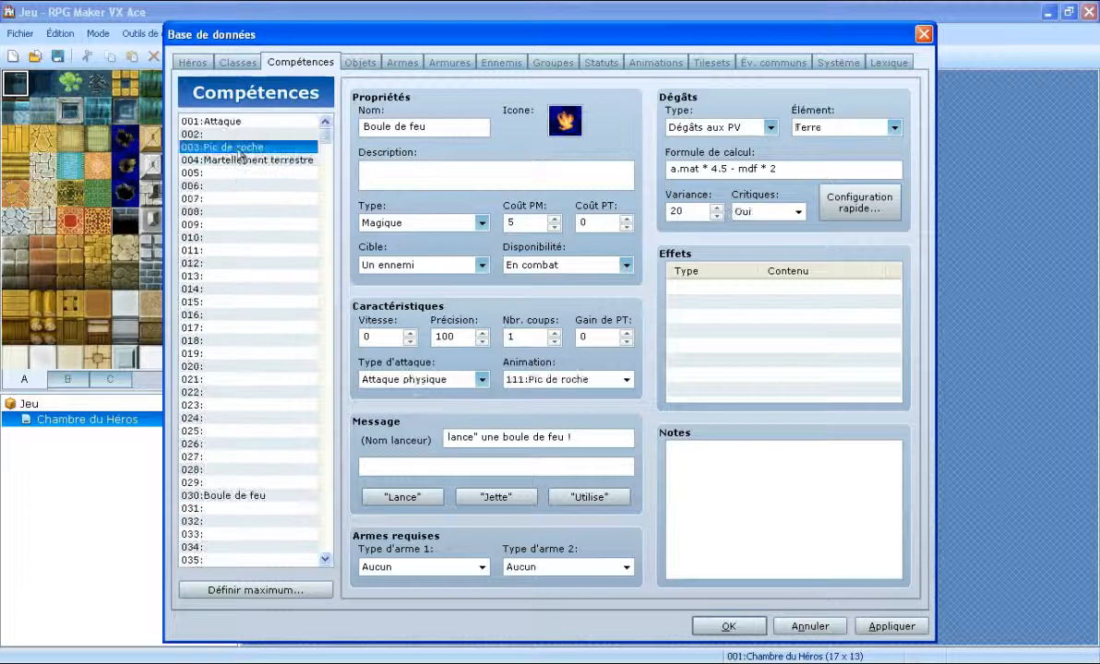
left_click(242, 160)
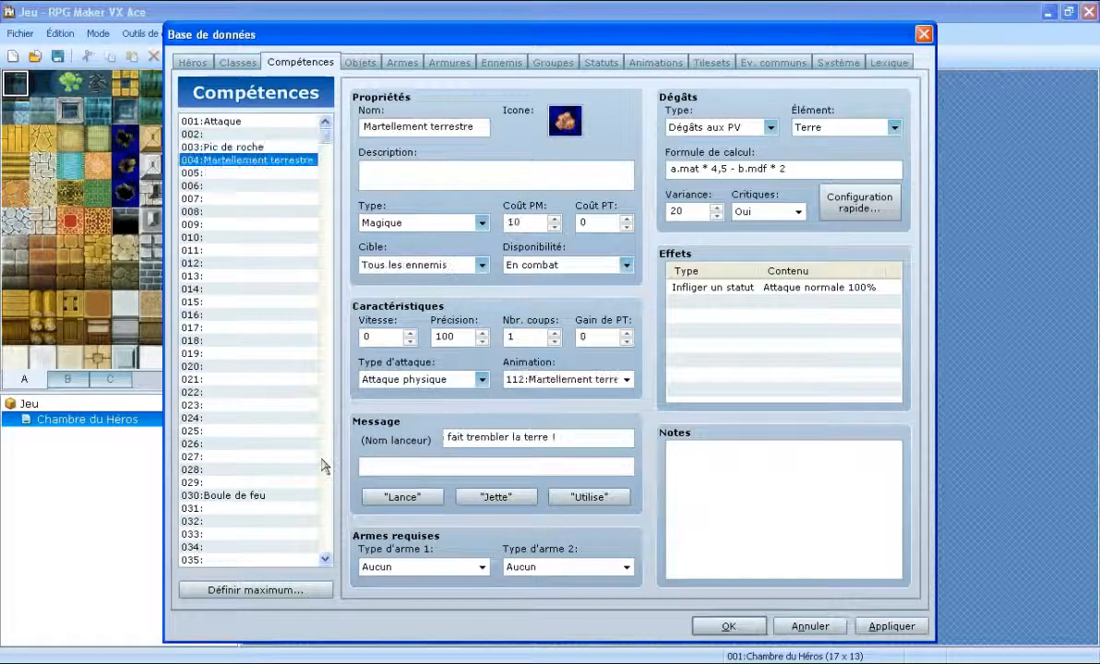
left_click(263, 496)
left_click(735, 169)
double_click(737, 169)
left_click(738, 170)
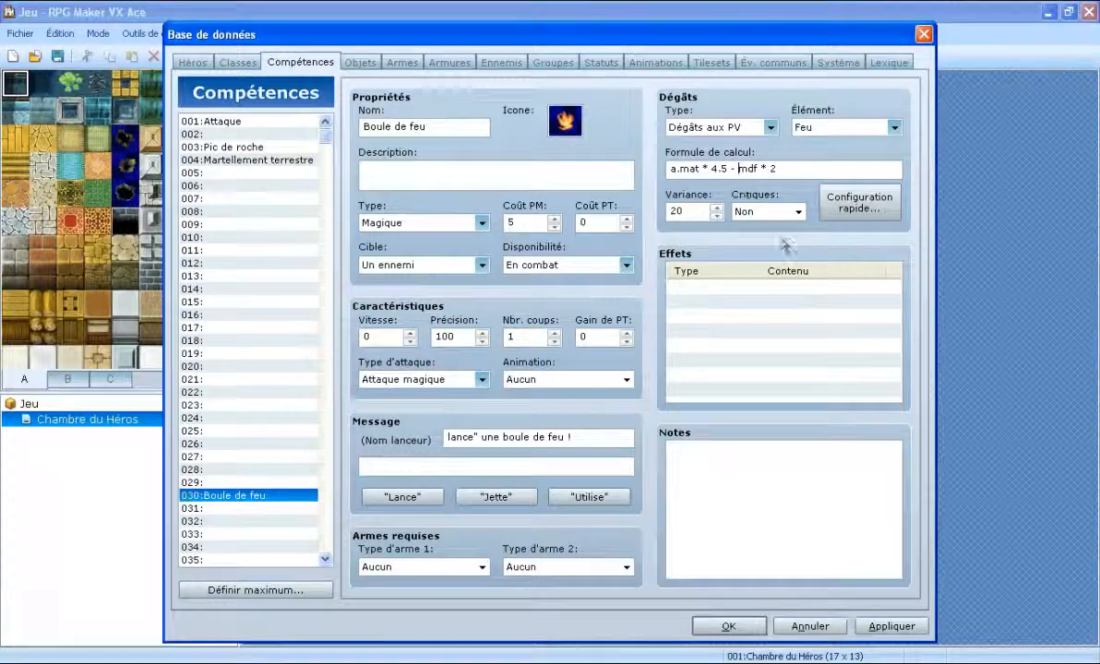
type("b.")
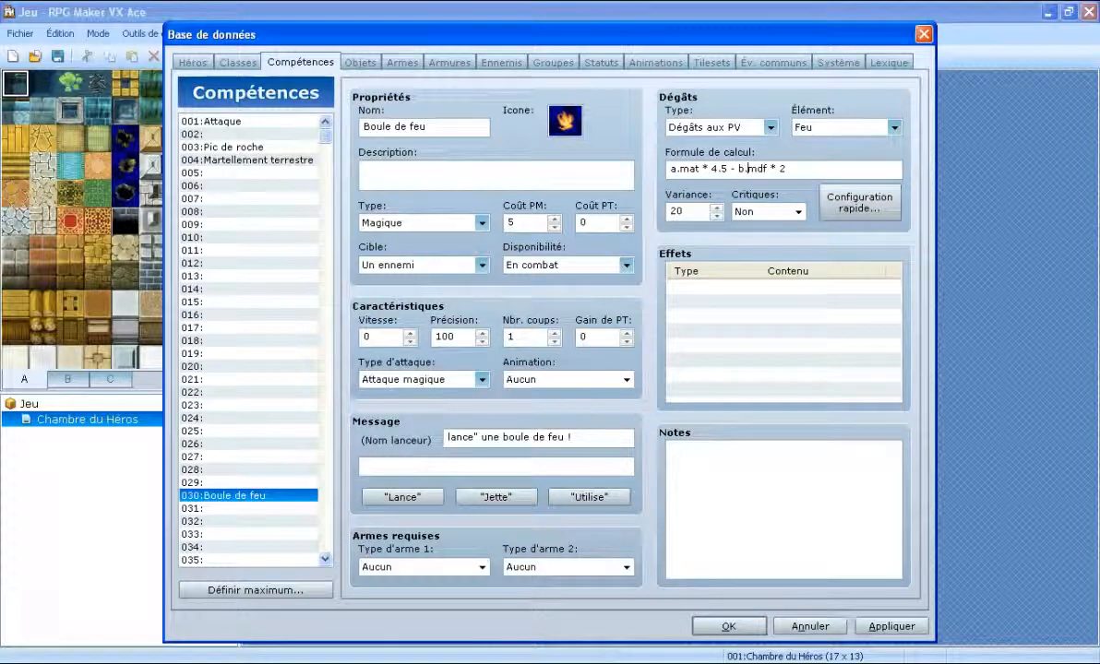
Set Boule de feu's Critiques to Oui and add an effect that inflicts the Attaque normale status at 100%.
left_click(768, 211)
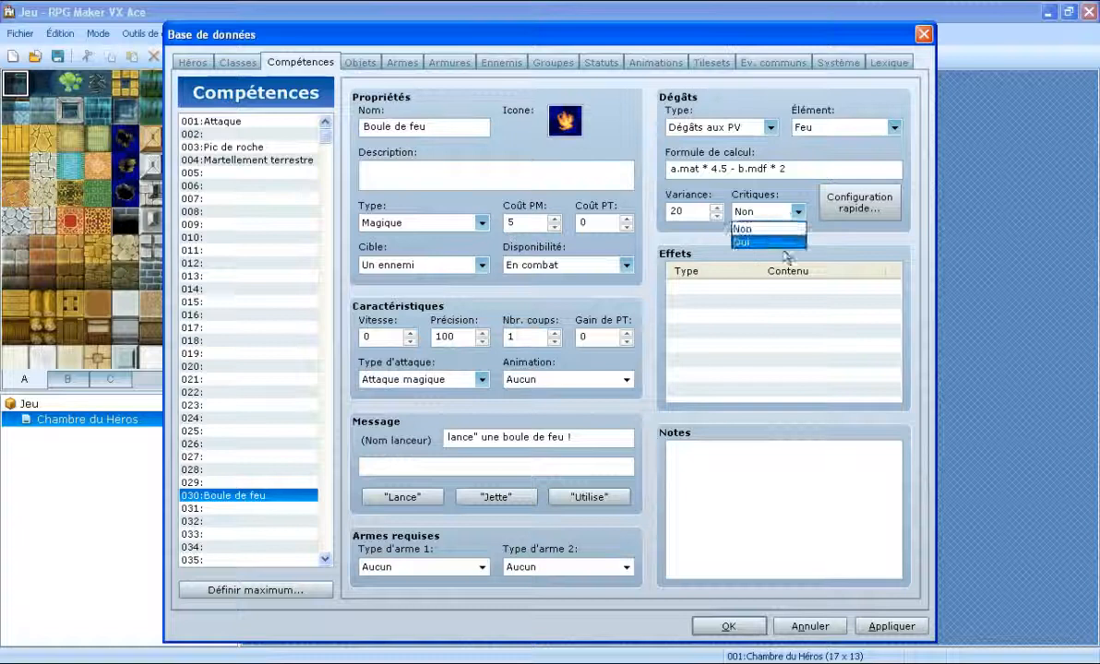
left_click(785, 242)
double_click(760, 287)
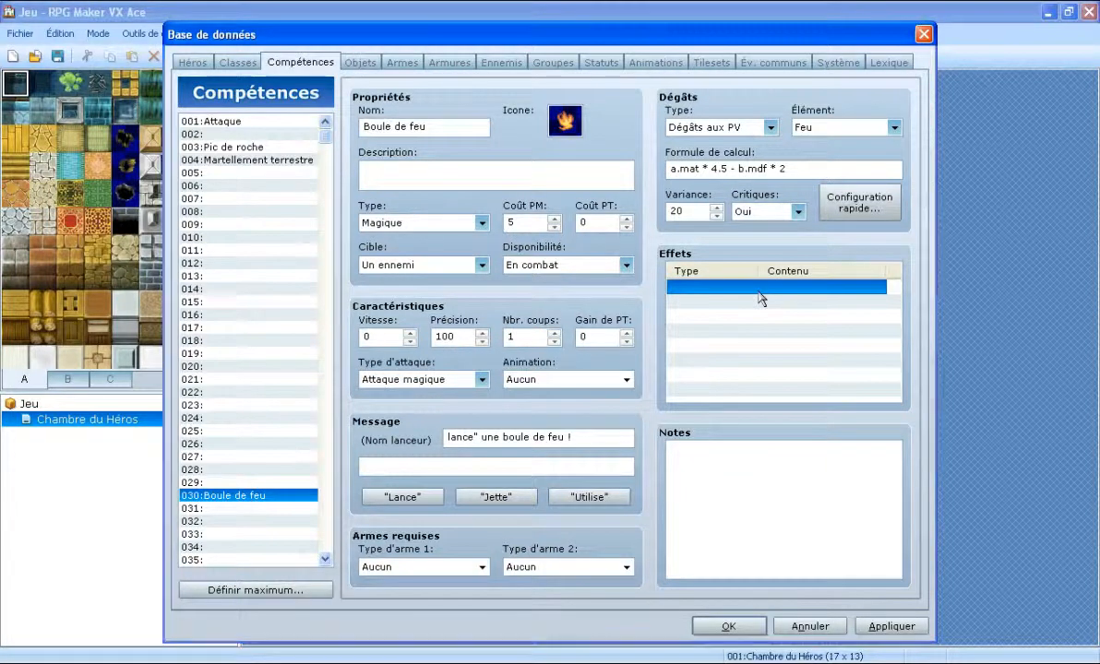
left_click(700, 234)
left_click(639, 261)
left_click(816, 454)
left_click(730, 303)
double_click(732, 313)
left_click(850, 261)
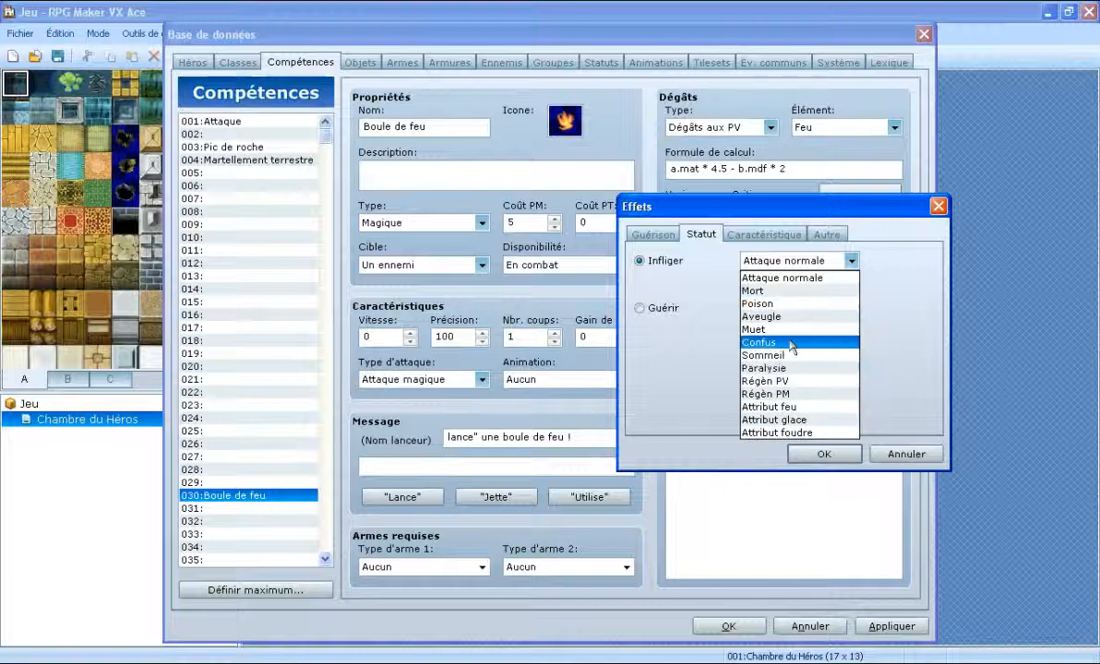
left_click(924, 339)
left_click(901, 459)
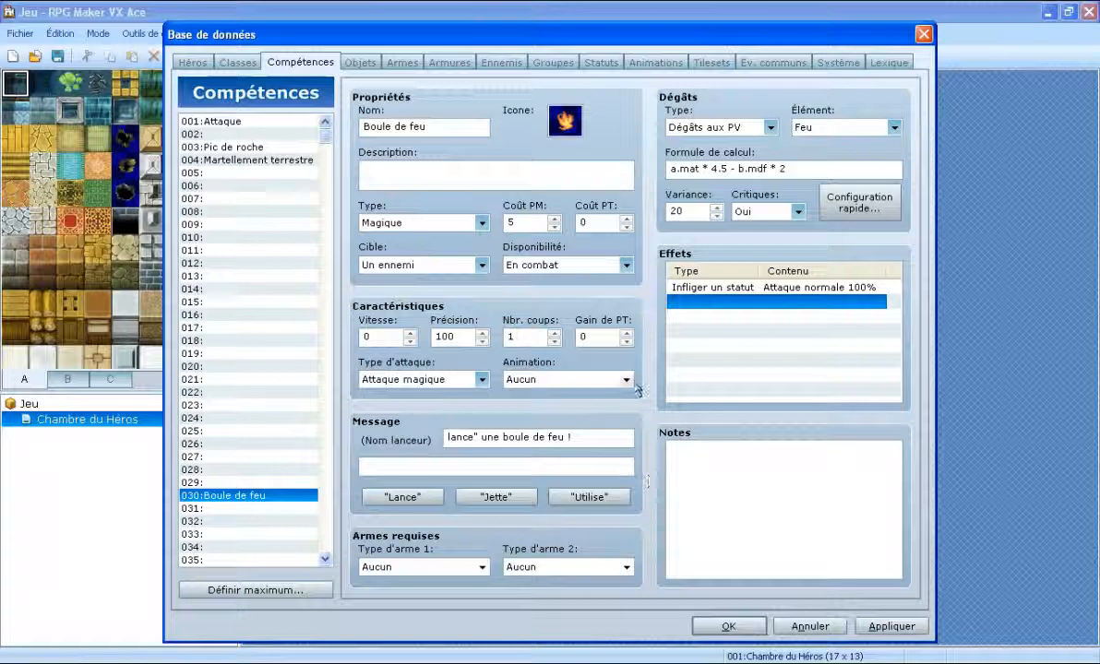
Examine the existing Feu 1 and Feu 2 battle animations and play Feu 2.
left_click(657, 62)
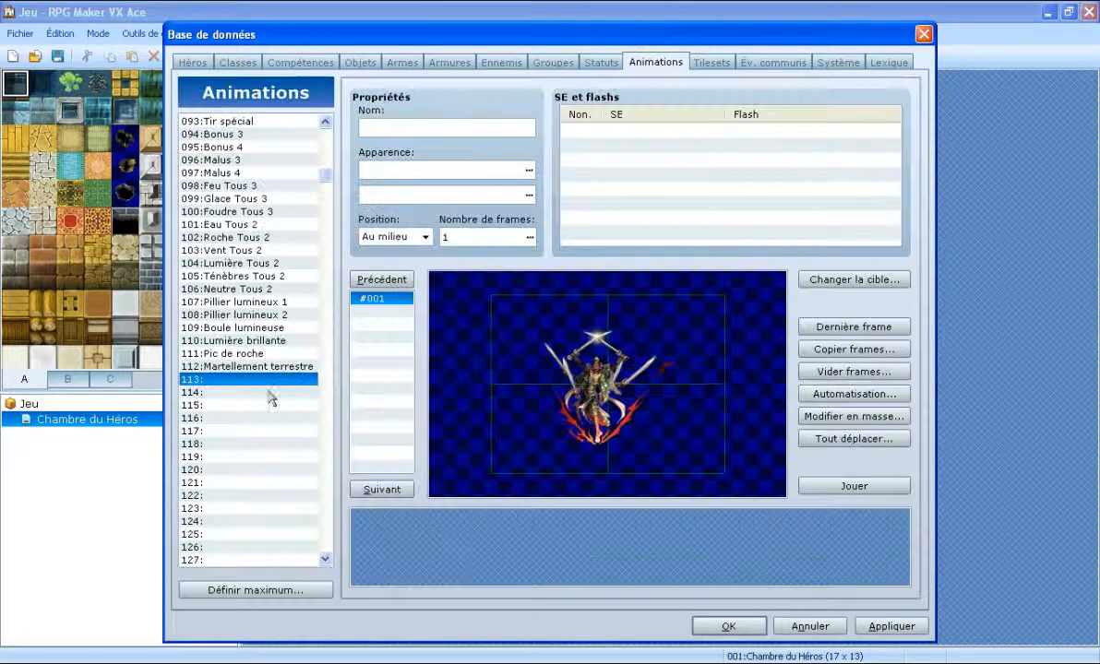
scroll(239, 314, "up", 3)
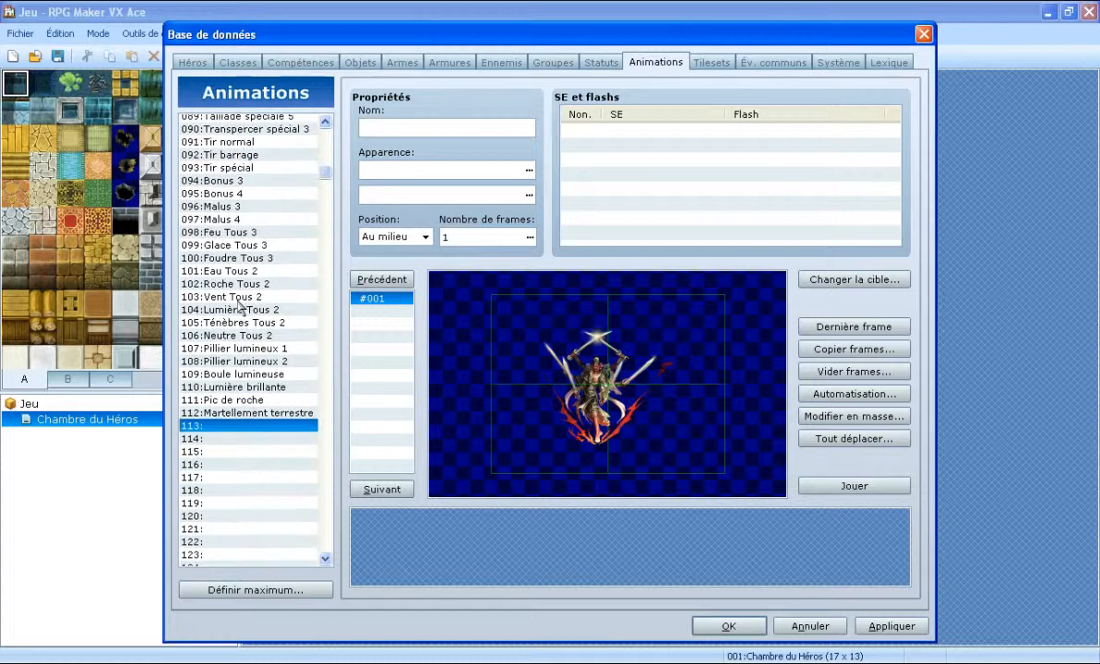
scroll(242, 315, "up", 10)
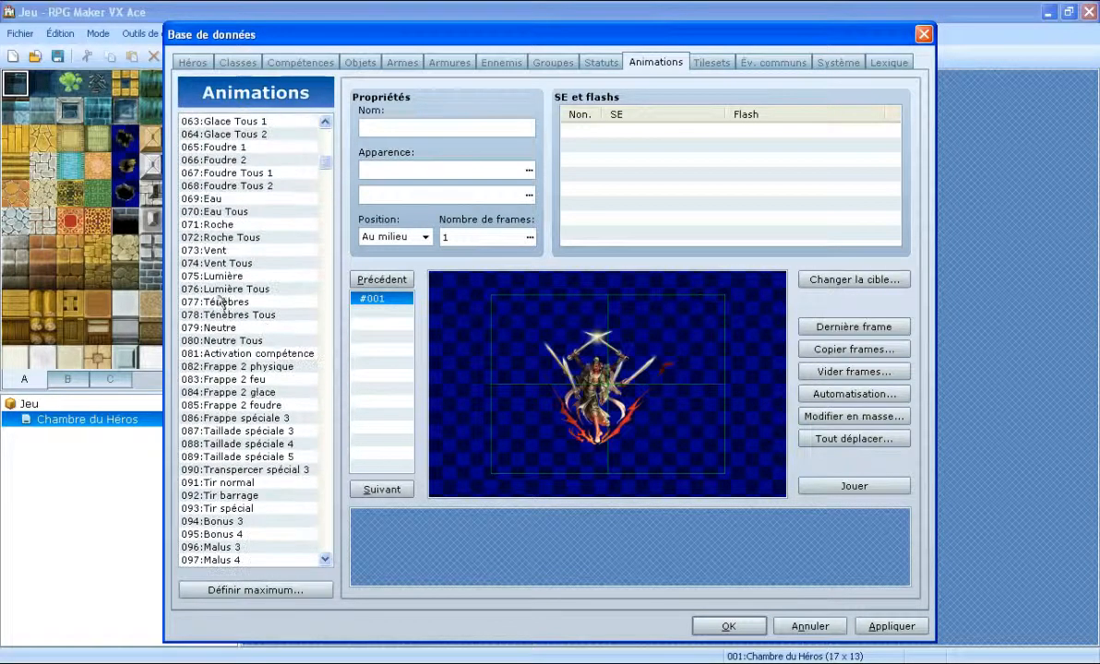
scroll(304, 271, "up", 1)
left_click(247, 226)
left_click(226, 199)
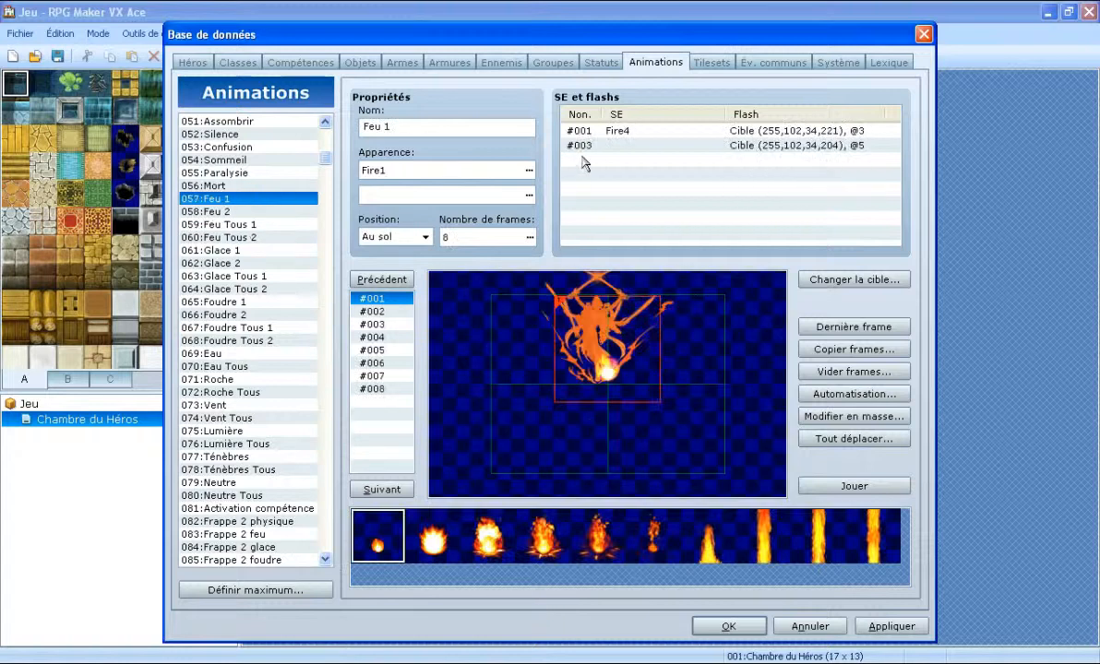
left_click(261, 214)
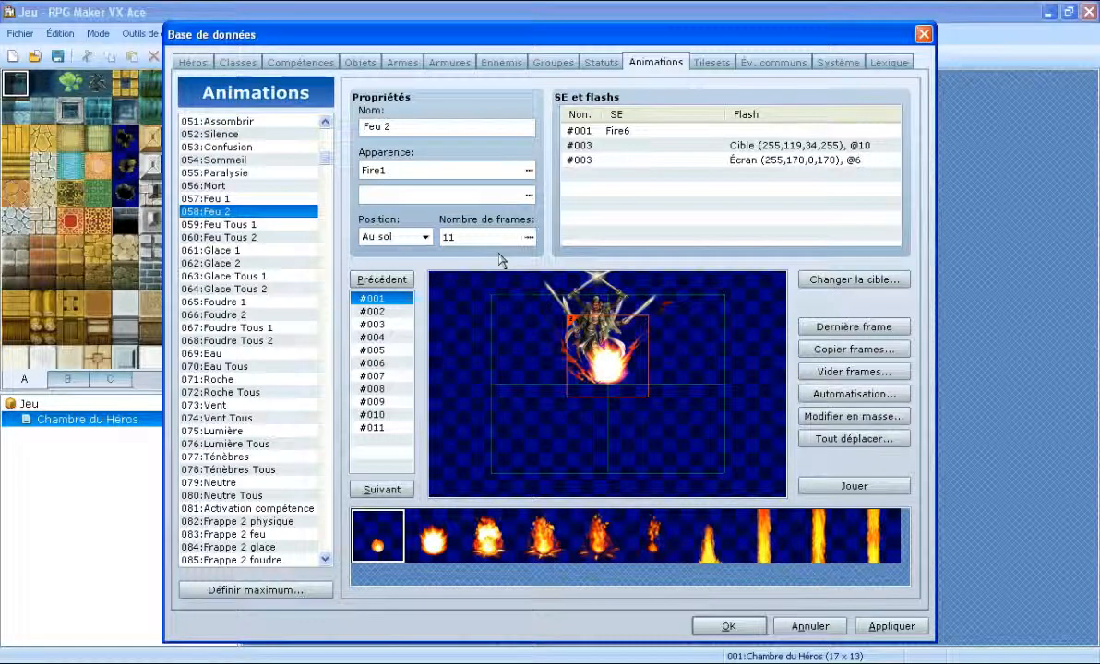
left_click(835, 484)
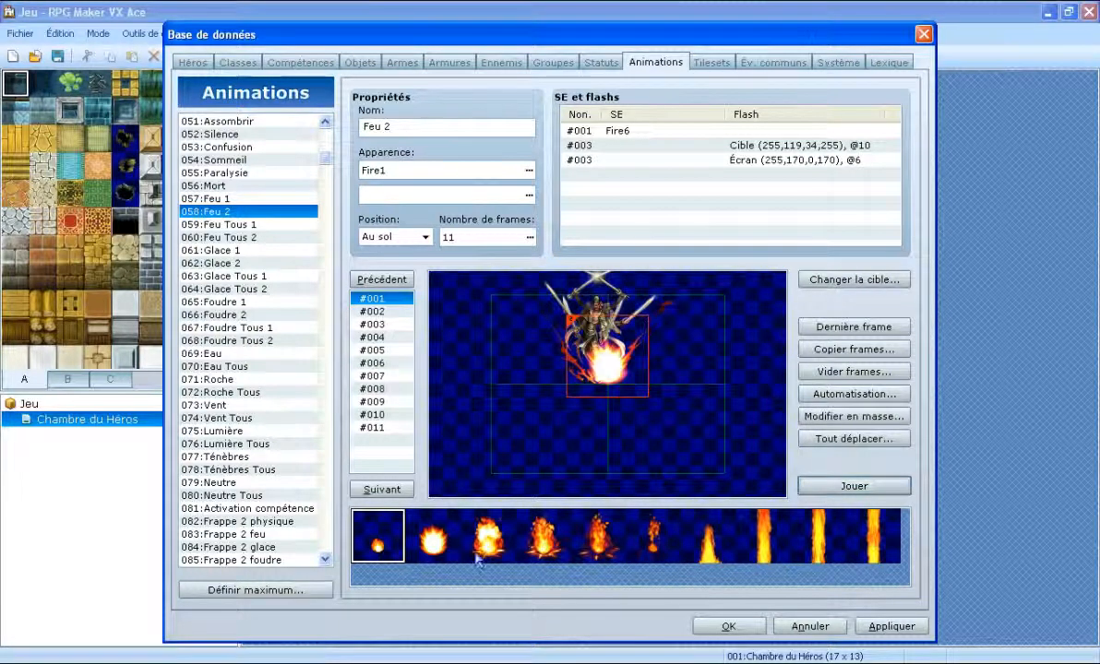
Name the empty animation slot 113 Boule de feu.
left_click(235, 470)
scroll(249, 489, "down", 2)
scroll(261, 506, "down", 13)
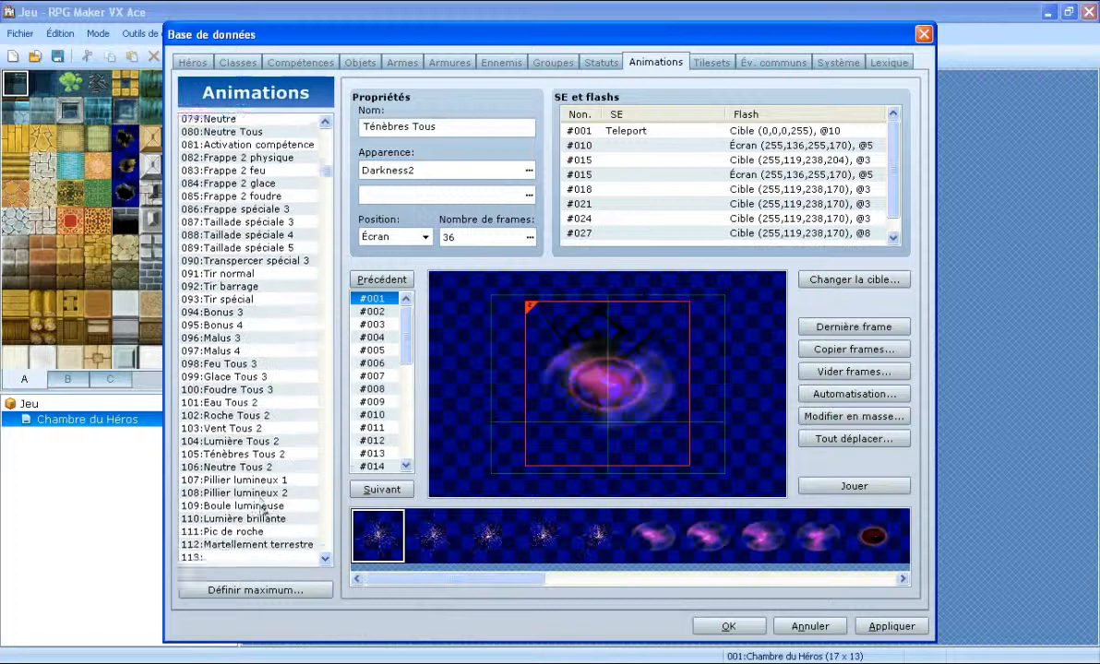
left_click(245, 340)
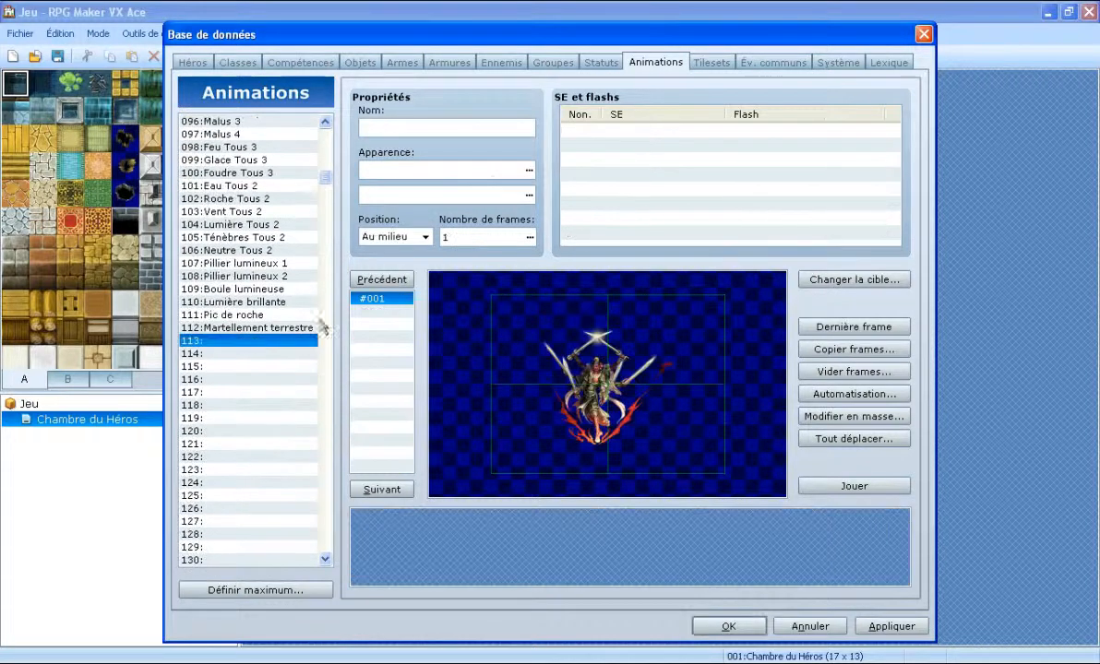
left_click(519, 124)
type("Boule de feu")
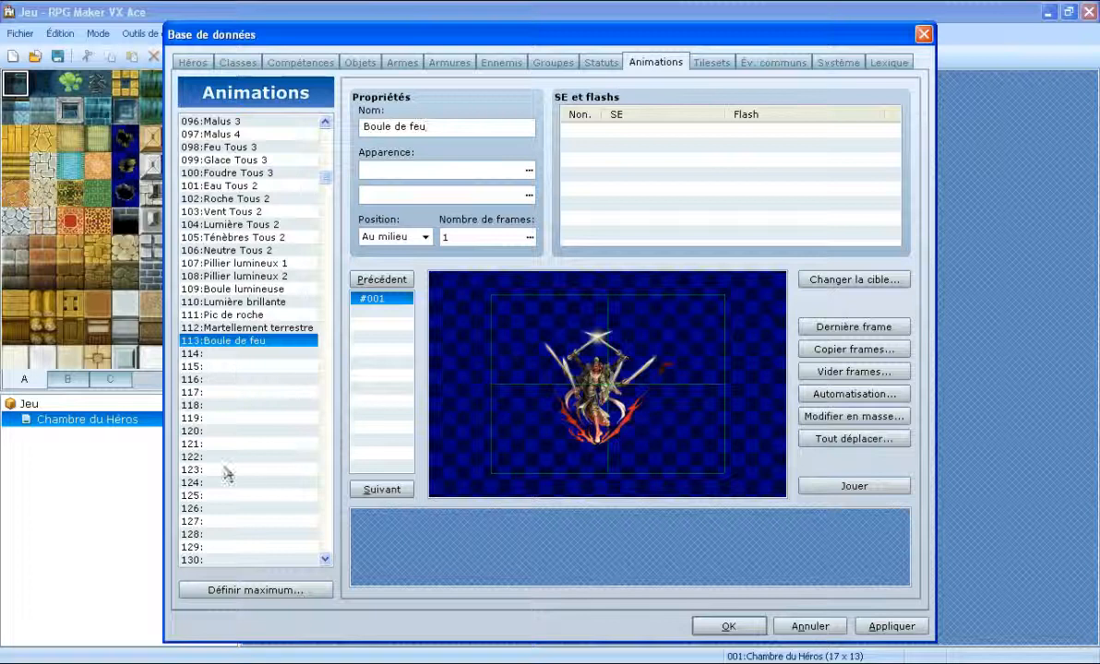
Give the empty animation slot 148 the name Boule de feu.
left_click(263, 355)
scroll(275, 387, "down", 7)
scroll(249, 498, "down", 6)
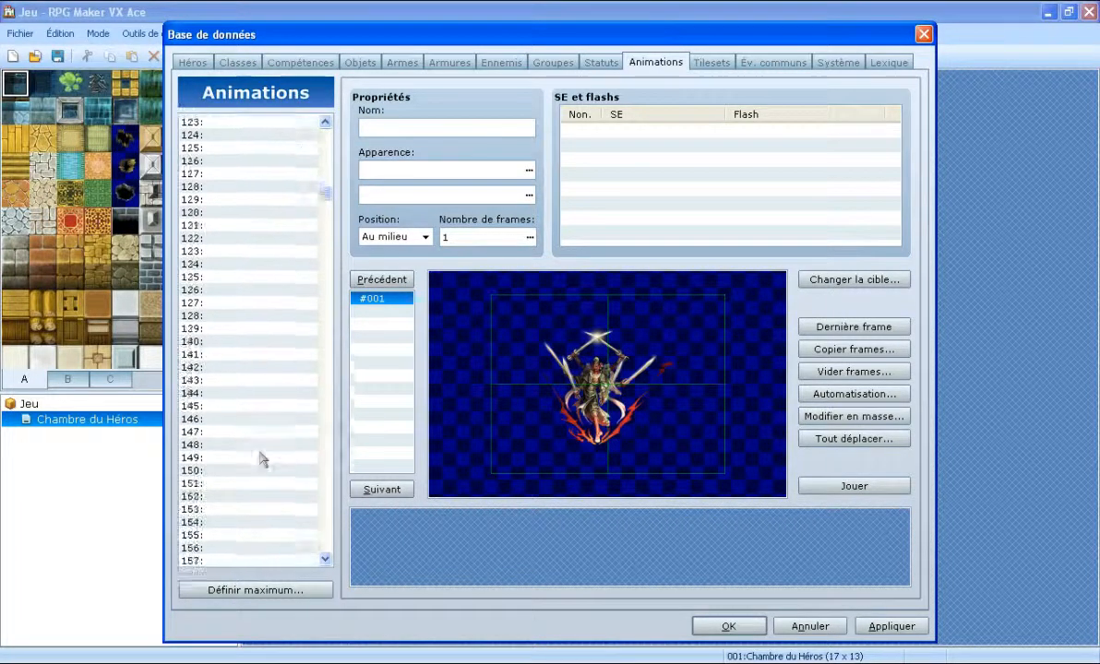
left_click(244, 451)
scroll(239, 440, "up", 1)
scroll(247, 427, "up", 3)
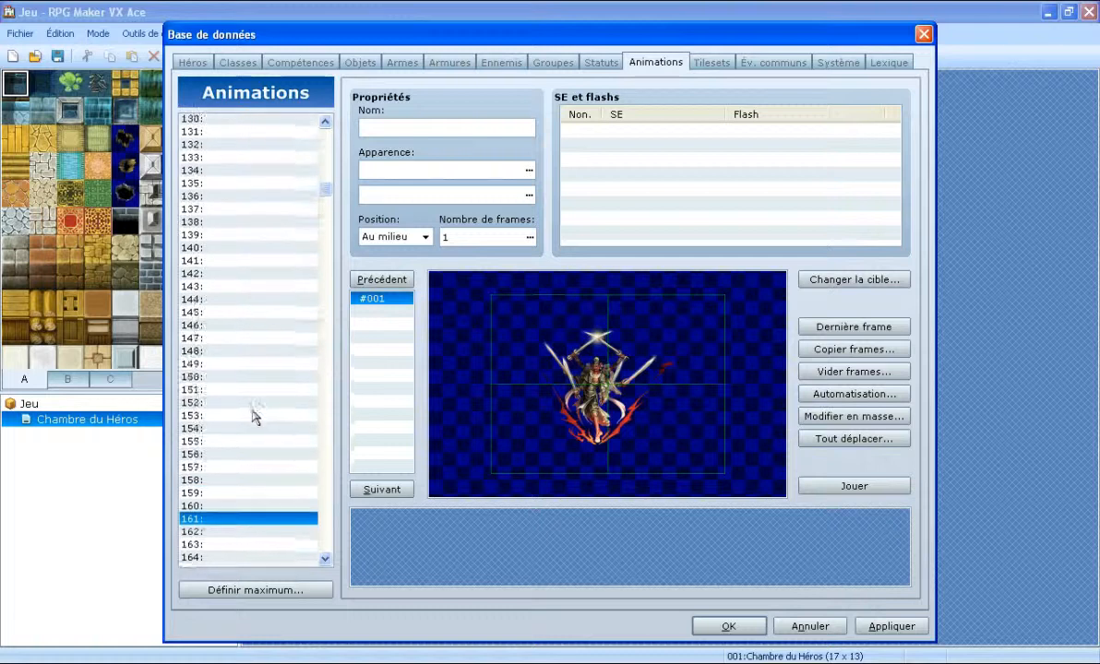
left_click(253, 406)
type("Boule de feu")
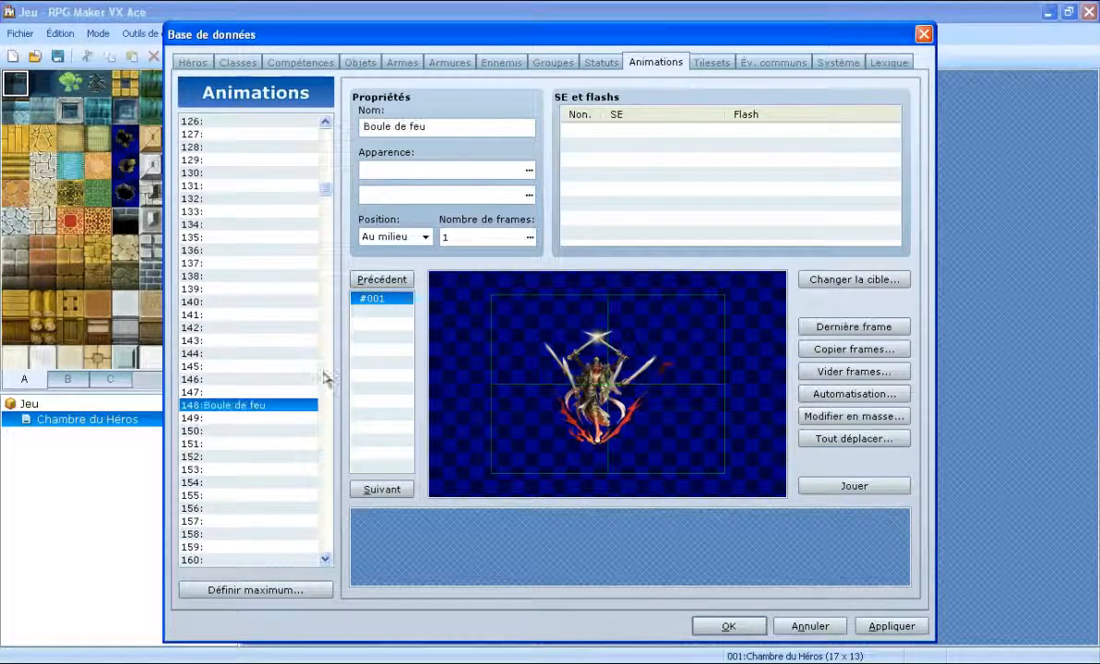
Compare the Fire1 and Fire2 graphics and assign Fire2 as animation 148's first appearance.
left_click(530, 172)
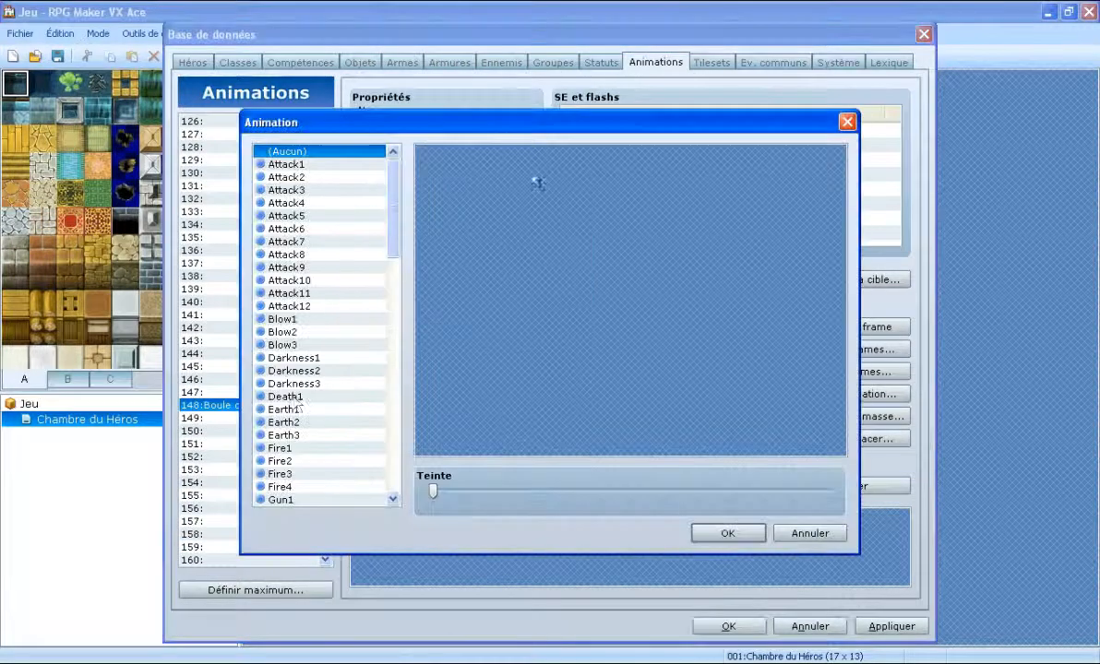
scroll(307, 406, "down", 1)
scroll(308, 406, "down", 2)
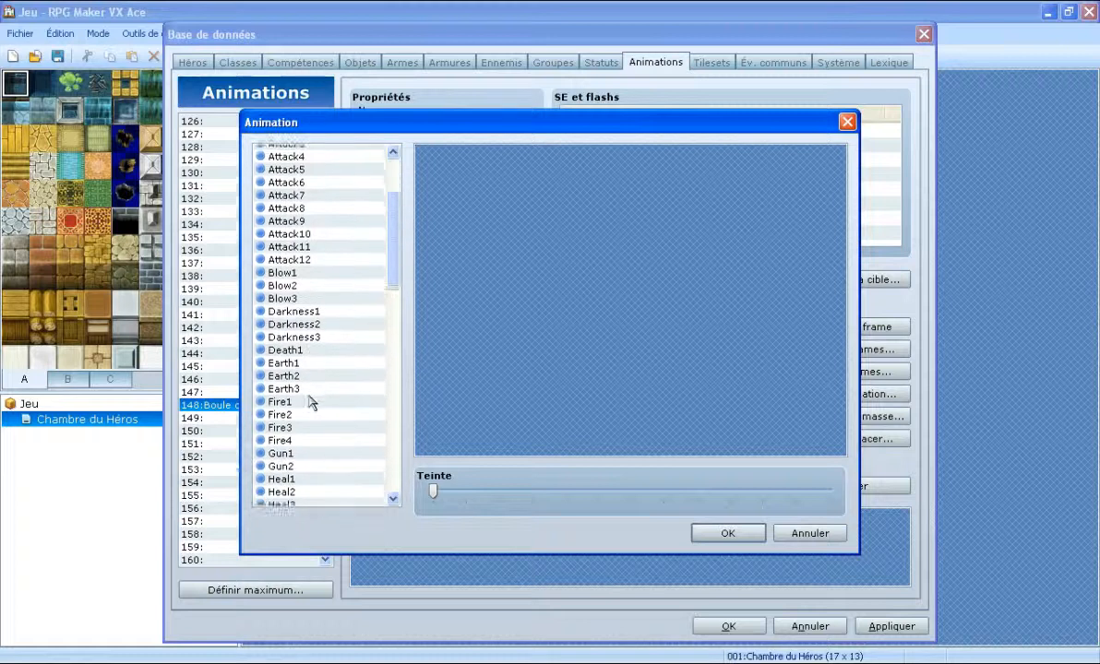
left_click(314, 333)
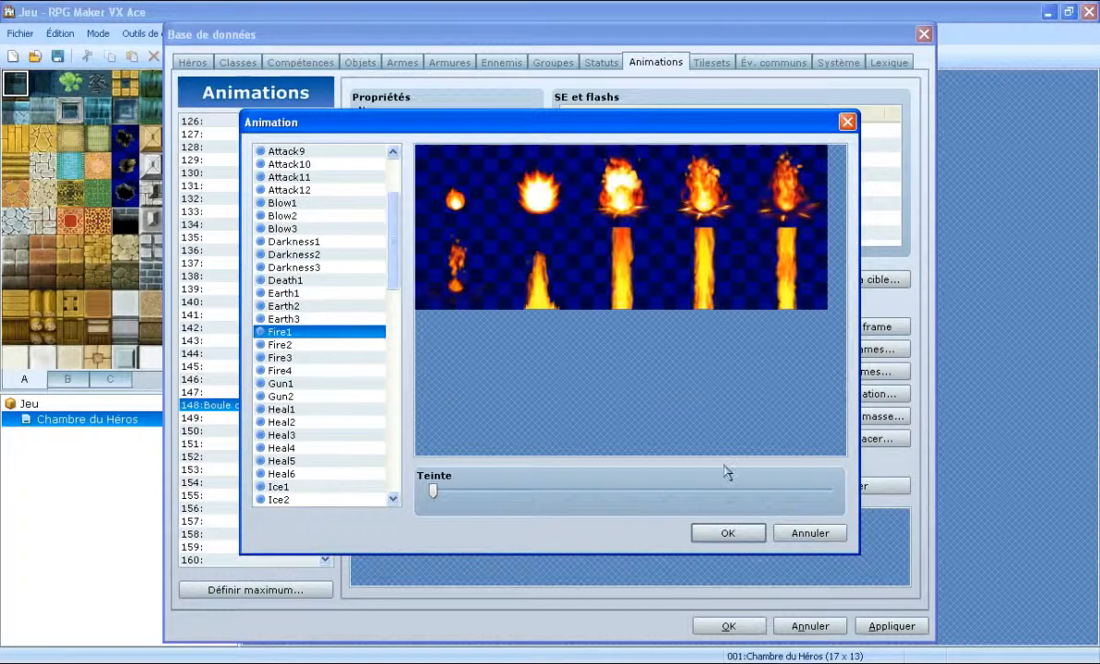
left_click(330, 347)
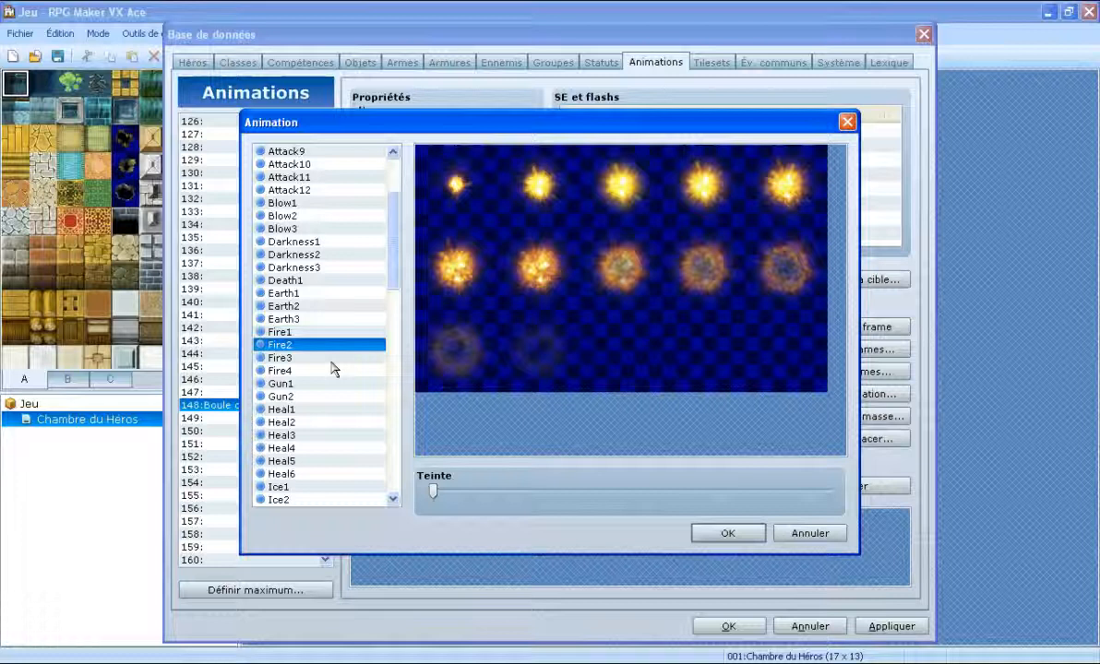
left_click(727, 535)
Place the first Fire2 pattern at (-8, 0) in frame 1 and set the number of frames to 10.
left_click_drag(609, 379, 605, 384)
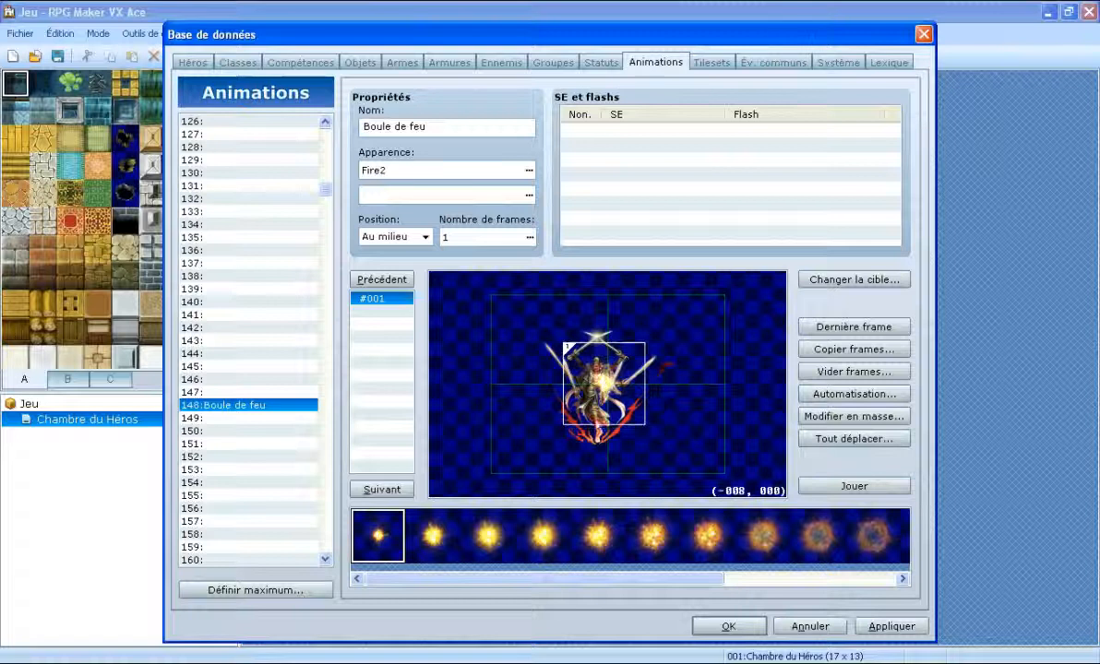
left_click(529, 237)
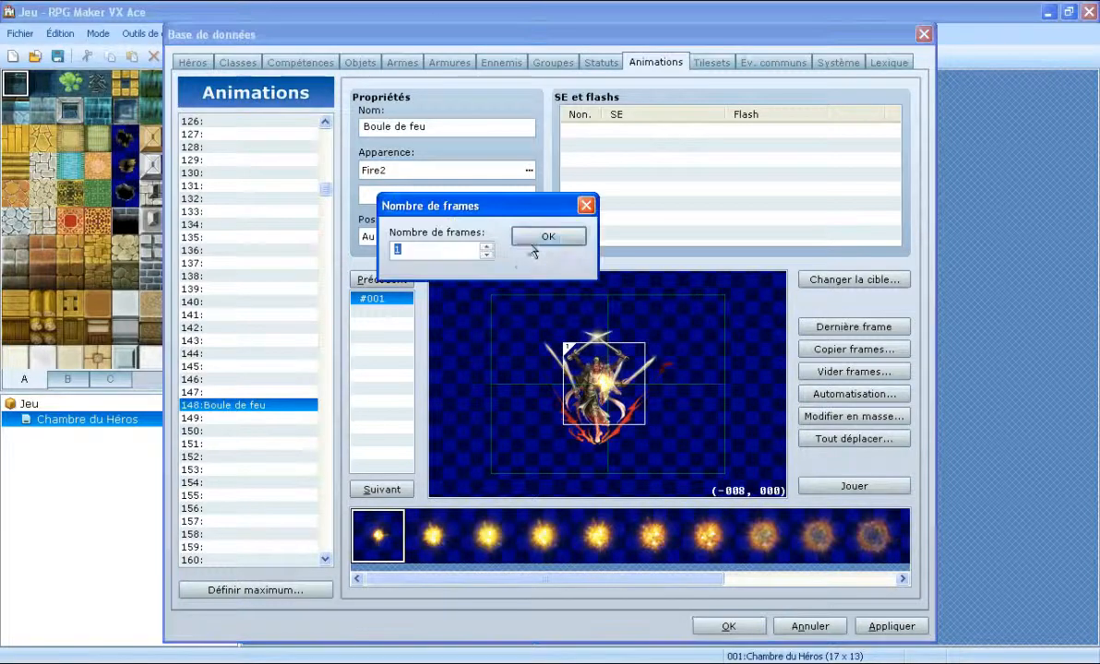
type("10")
left_click(545, 237)
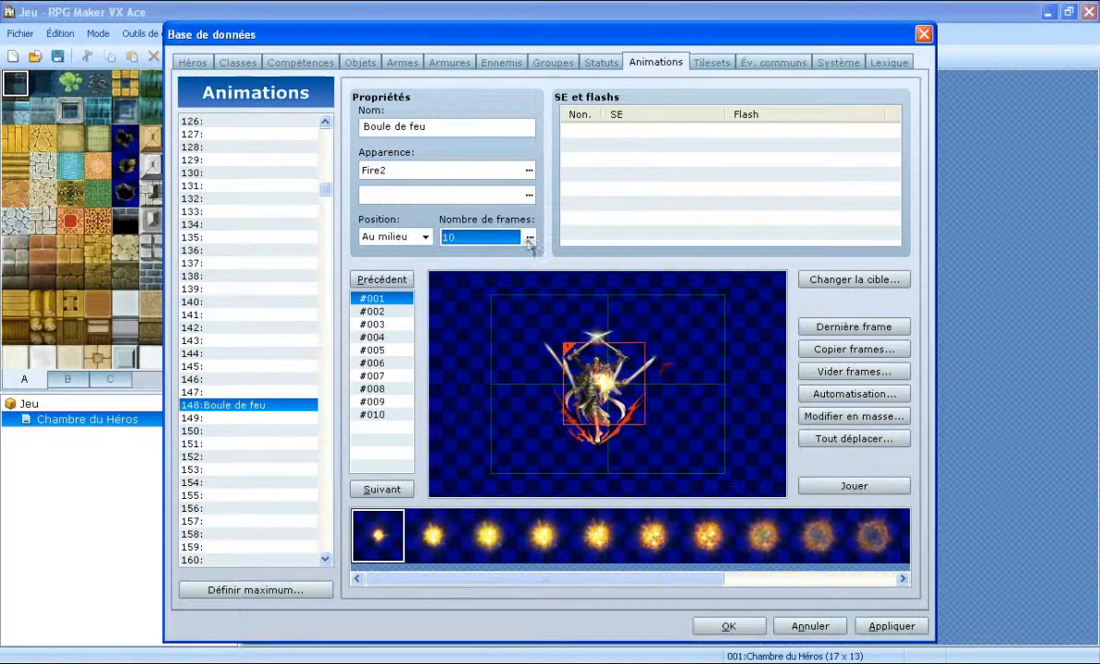
Place the second Fire2 pattern in frame 2 and the third in frame 3, over the target at (-8, 0).
left_click(451, 543)
left_click(379, 311)
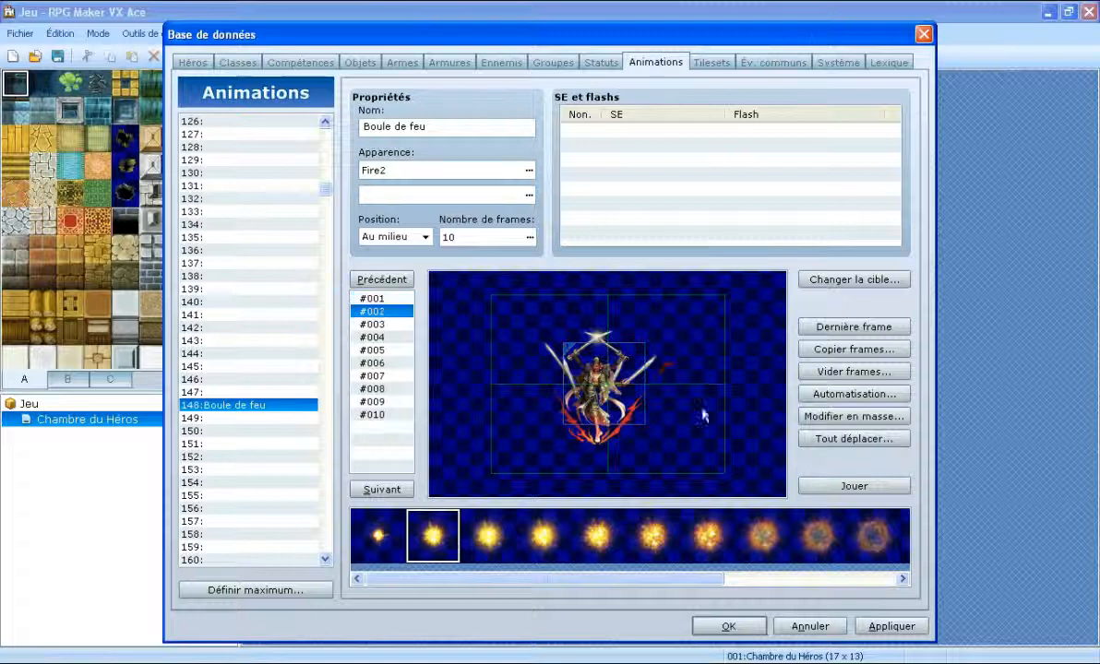
left_click(615, 376)
left_click_drag(617, 378, 602, 387)
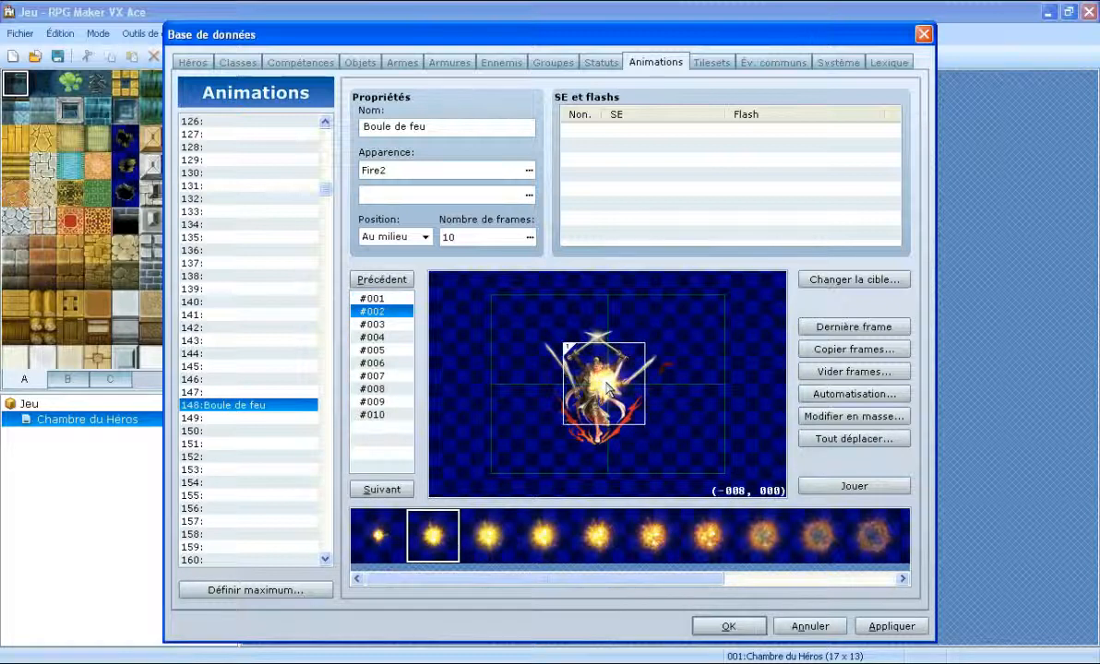
left_click(388, 324)
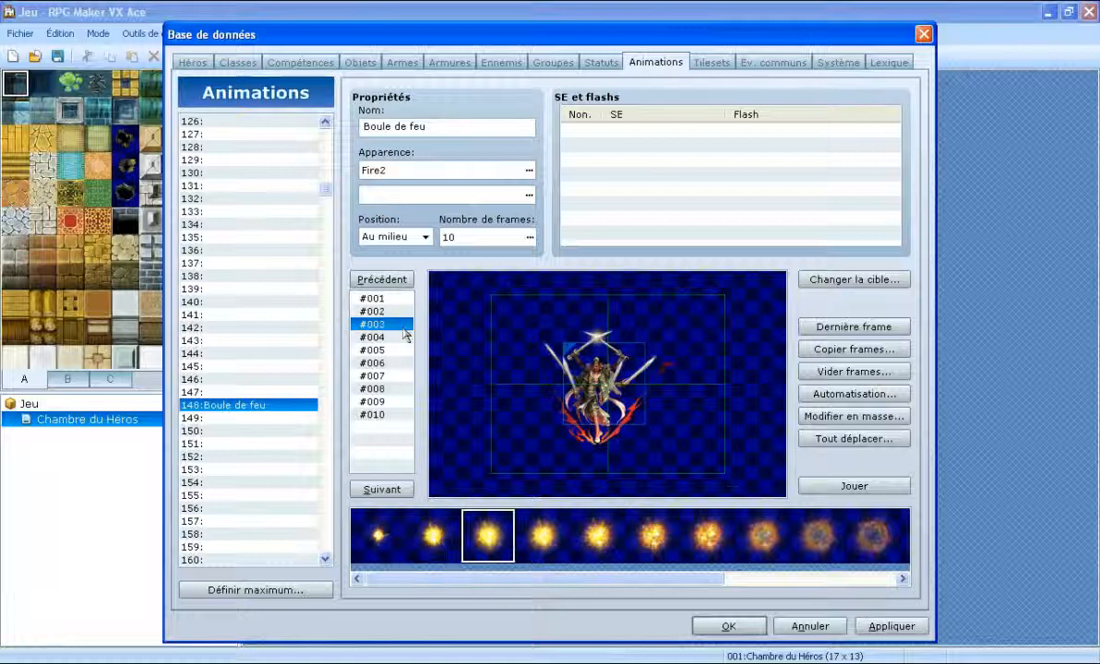
left_click_drag(586, 389, 602, 386)
Place the fourth Fire2 pattern in frame 4 and the fifth in frame 5, centred on the target at (-8, 0).
left_click(383, 338)
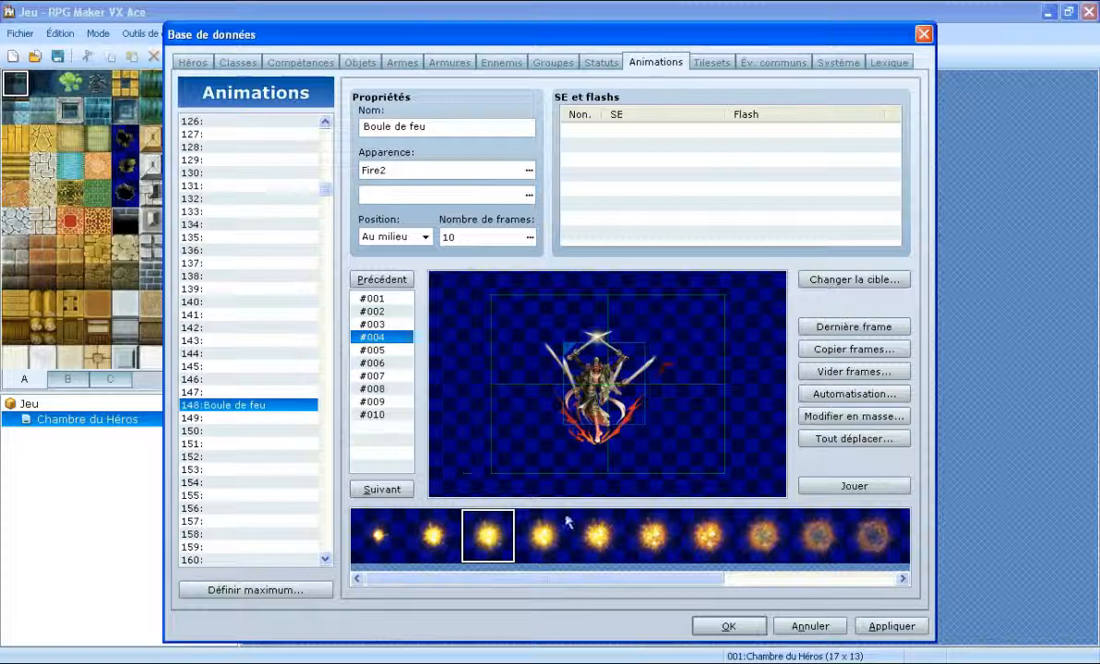
left_click(543, 547)
left_click_drag(611, 386, 604, 384)
left_click(379, 351)
left_click(600, 540)
left_click_drag(610, 386, 604, 385)
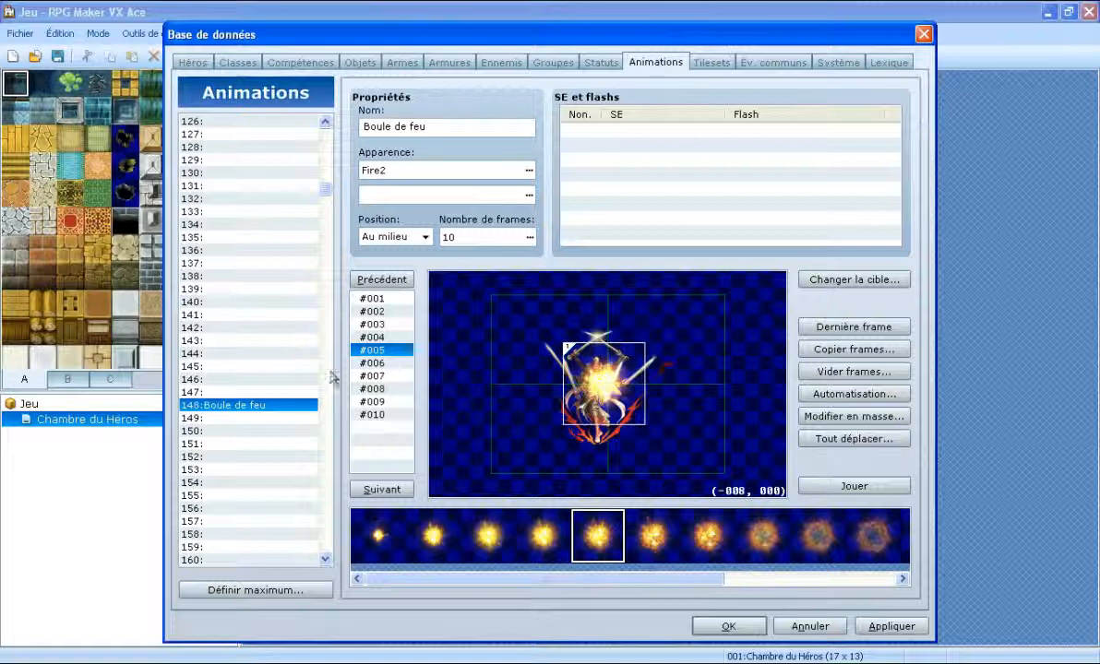
Place the sixth Fire2 pattern in frame 6 and the seventh in frame 7 at (-8, 0).
left_click(372, 363)
left_click(652, 535)
left_click(593, 390)
left_click_drag(593, 390, 601, 392)
left_click(707, 535)
left_click(371, 376)
left_click(600, 384)
Place the eighth Fire2 pattern in frame 8 and the ninth in frame 9 at (-8, 0).
left_click(762, 535)
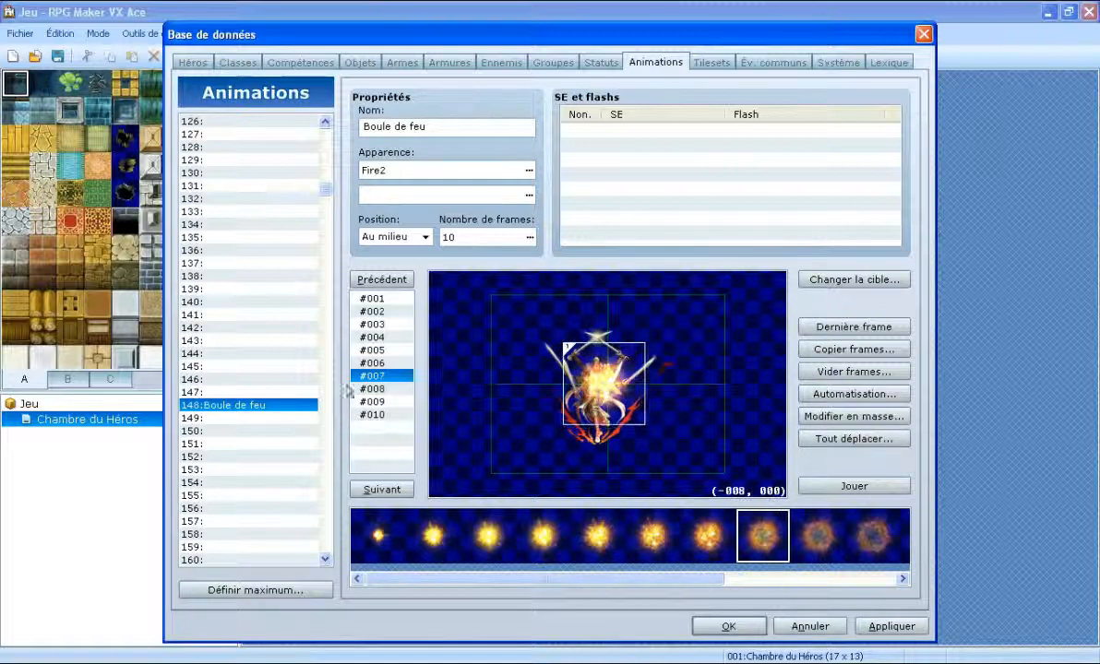
left_click(371, 388)
left_click(605, 388)
mouse_move(608, 389)
left_mouse_down()
mouse_move(598, 392)
mouse_move(613, 392)
left_mouse_up()
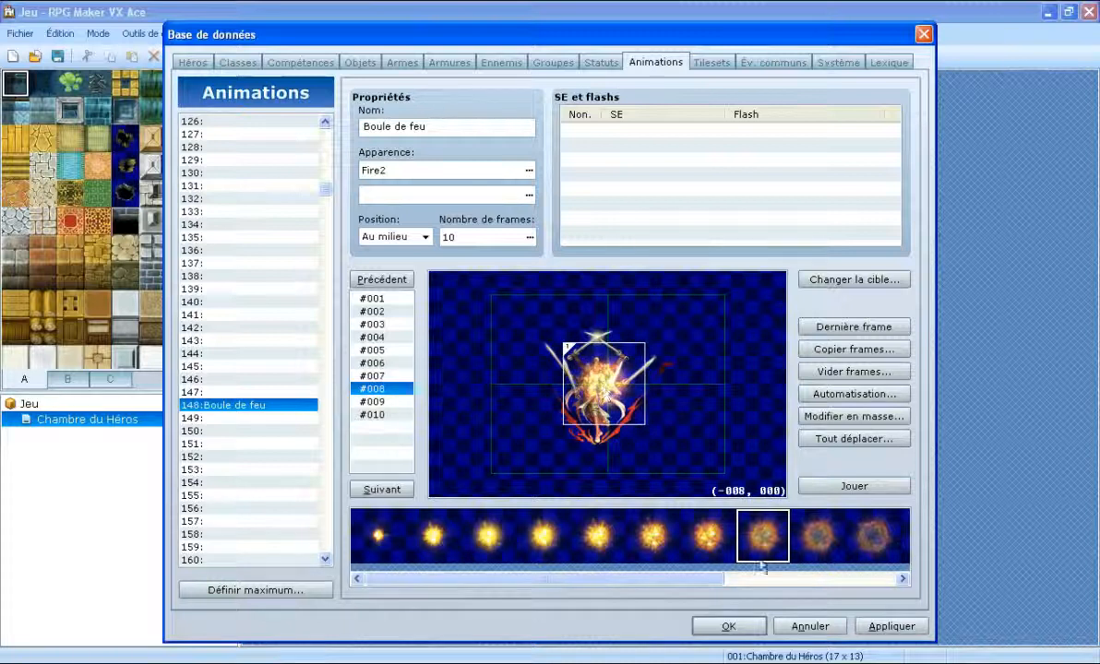
left_click(818, 535)
left_click(371, 402)
left_click(598, 385)
left_click_drag(598, 385, 601, 389)
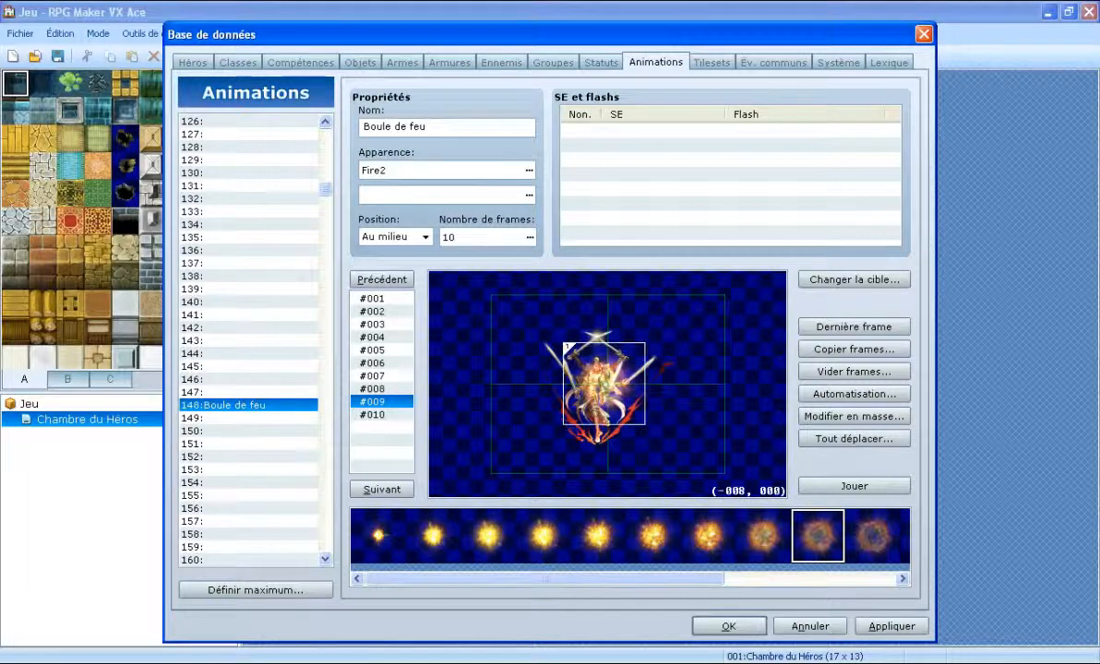
Place the tenth Fire2 pattern at (-8, 0) in frame 10 and extend the animation to 12 frames.
left_click_drag(500, 582, 636, 582)
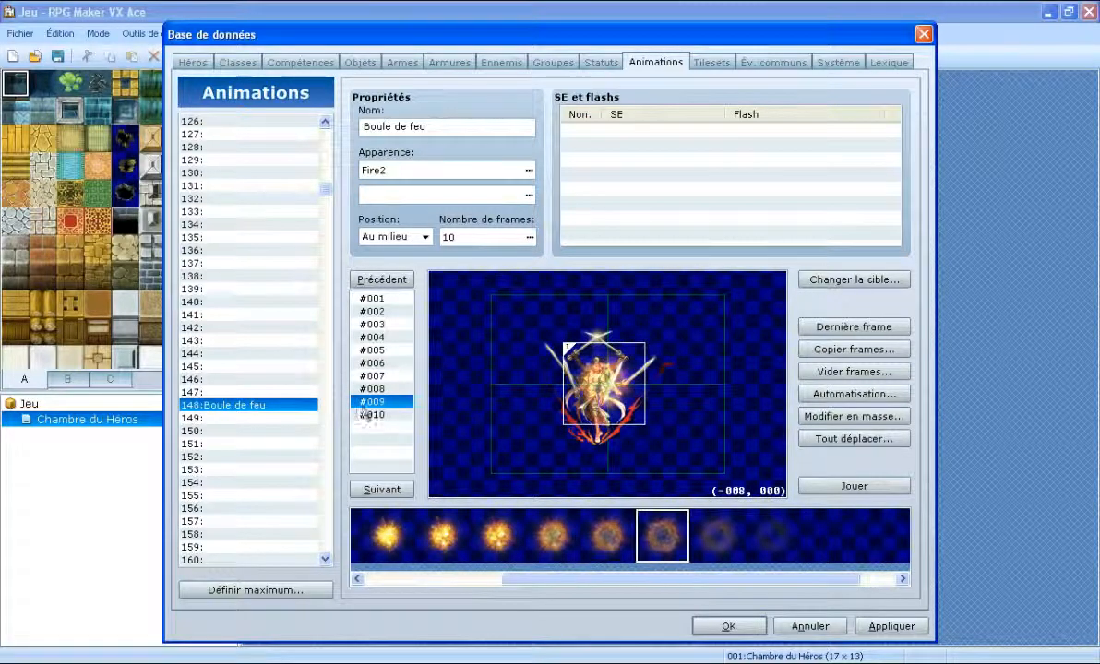
left_click(373, 416)
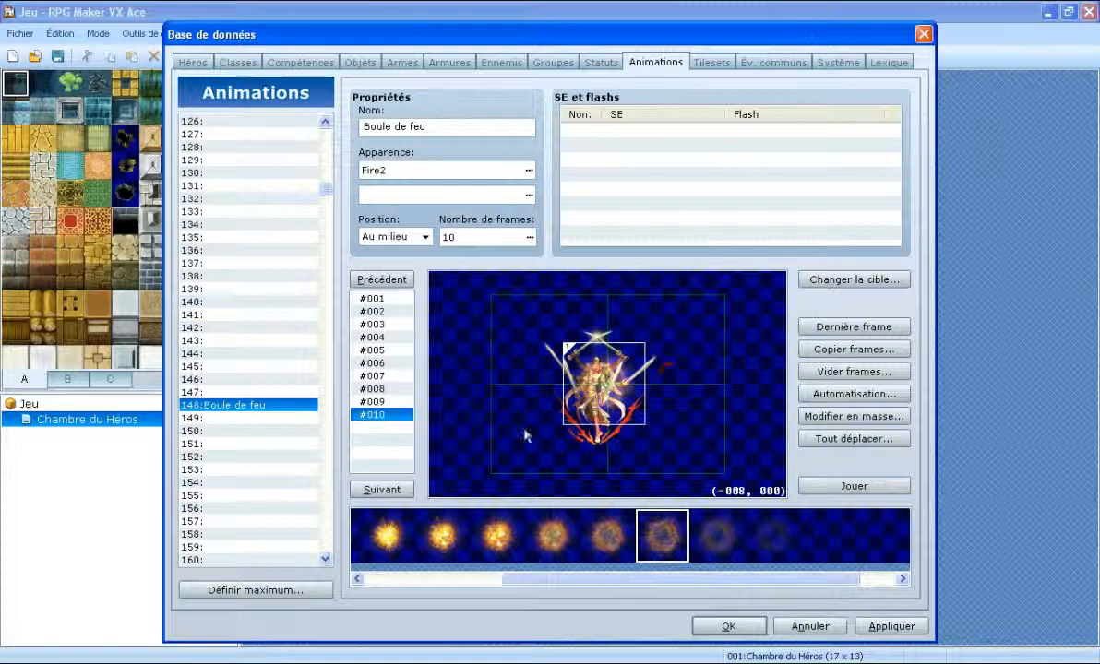
left_click(528, 237)
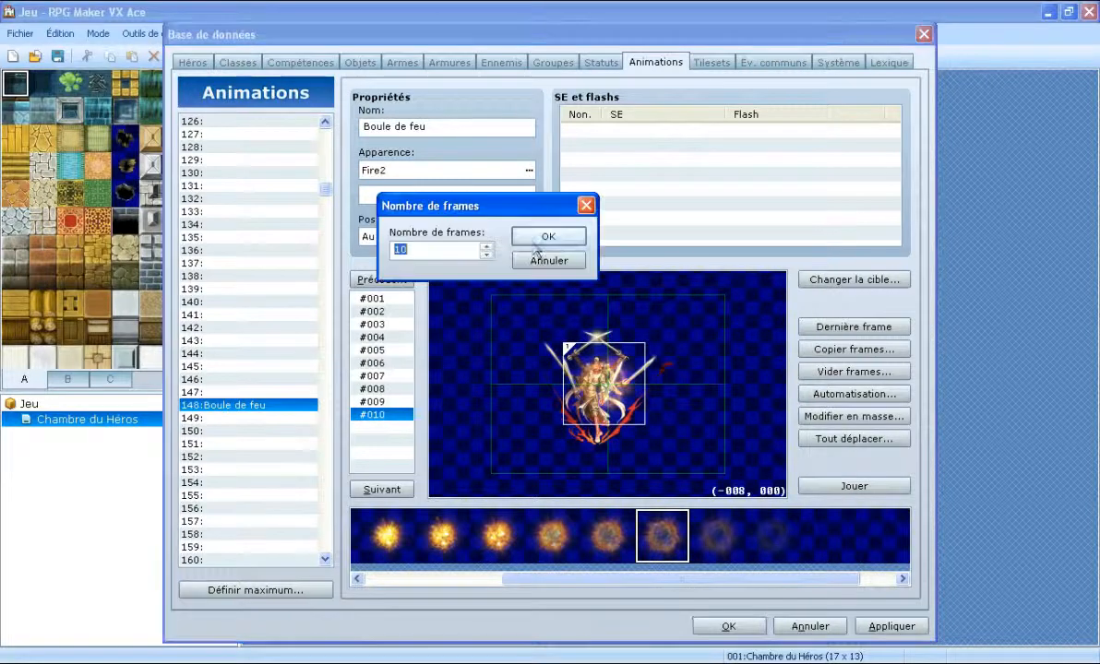
type("12")
key("Return")
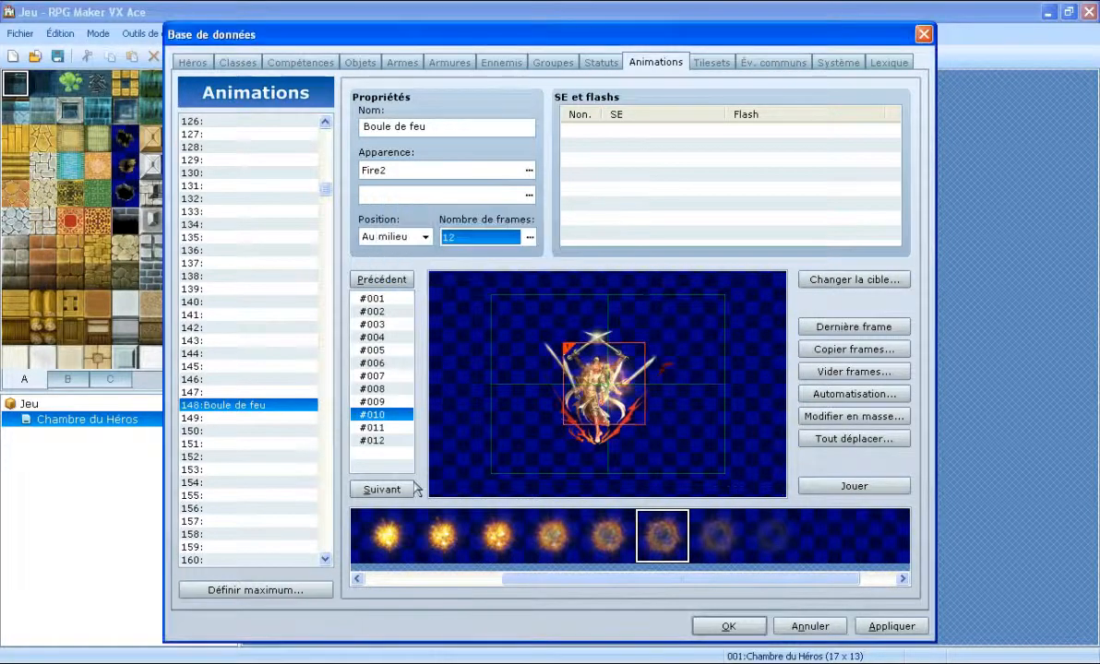
Place the eleventh Fire2 pattern in frame 11 and the twelfth in frame 12 at (-8, 0), and play the animation.
left_click(377, 428)
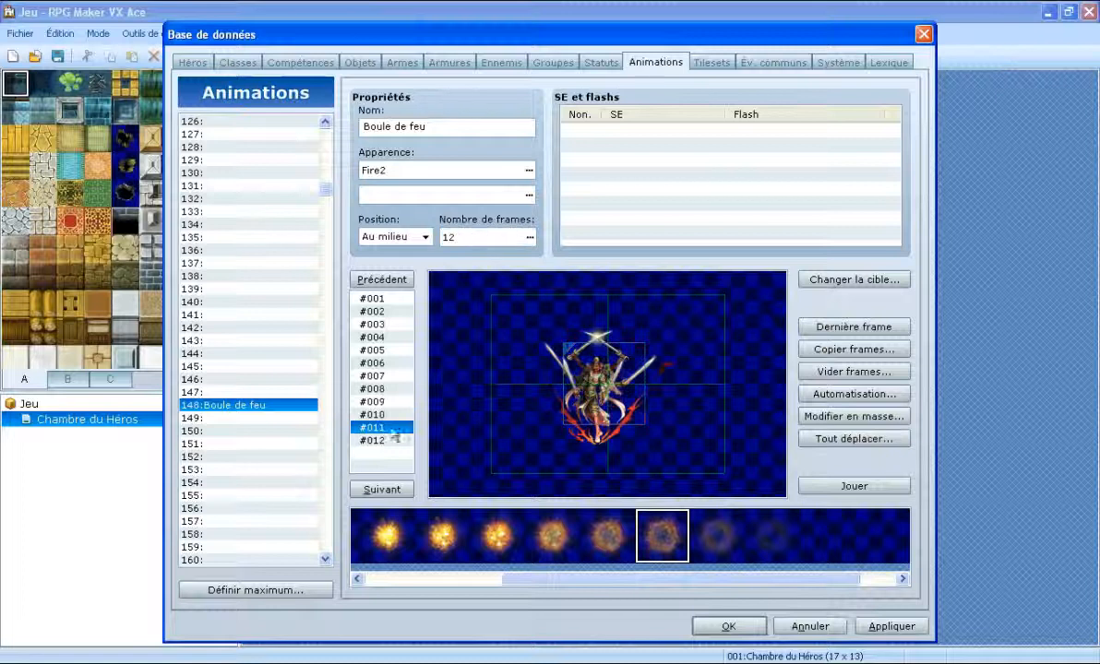
left_click(709, 542)
left_click_drag(618, 372, 609, 389)
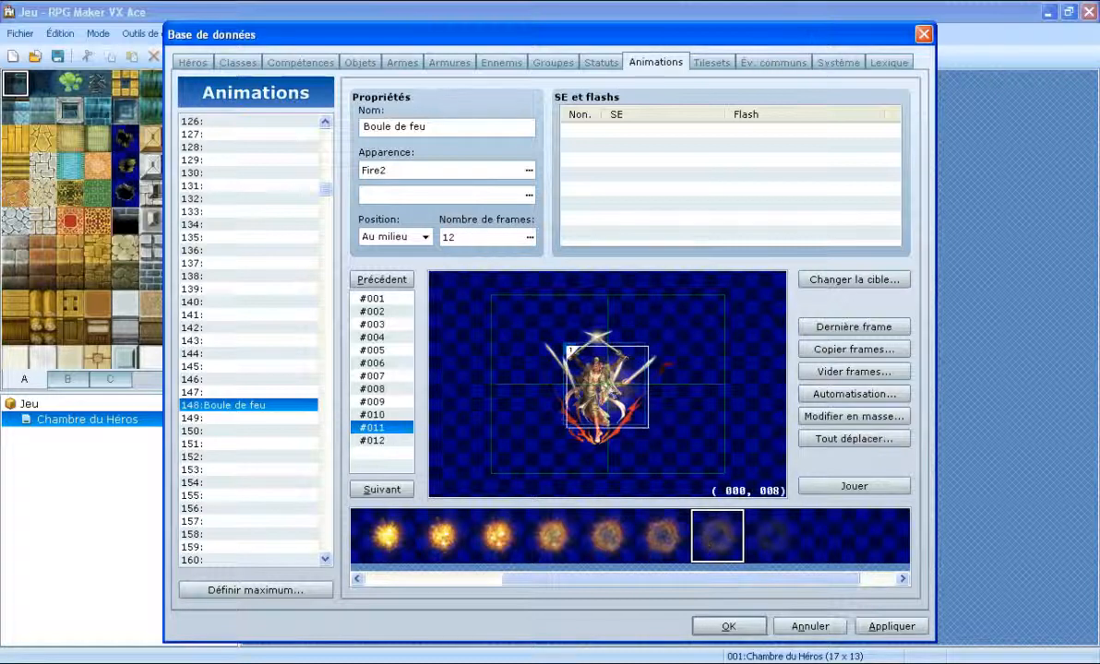
left_click(365, 441)
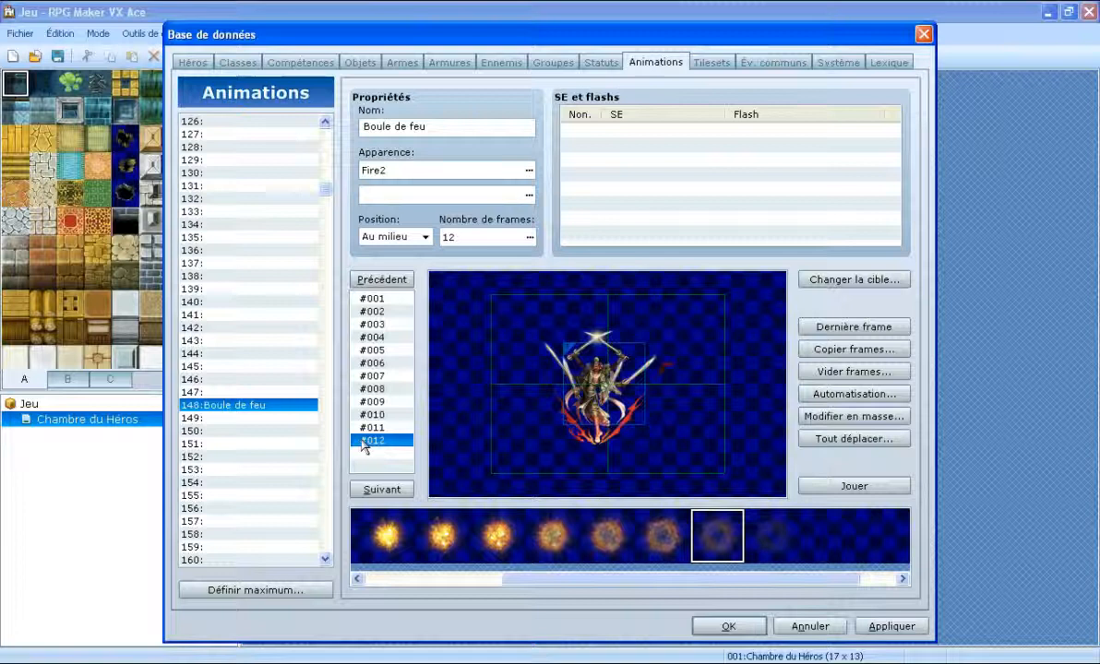
left_click(774, 545)
left_click_drag(634, 406, 604, 384)
left_click(812, 486)
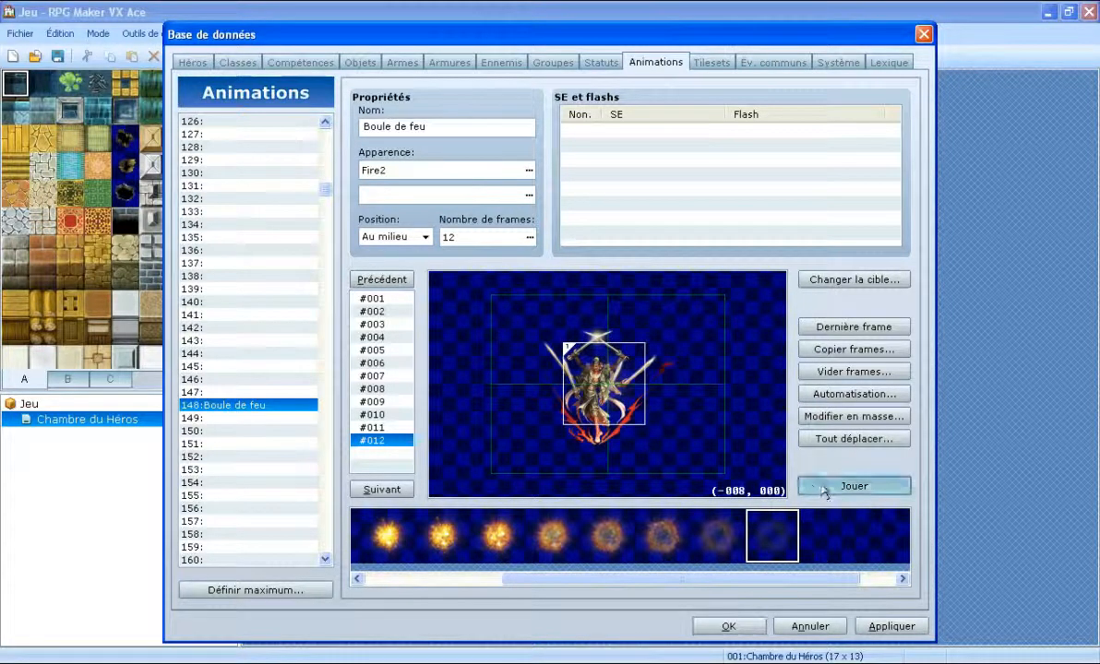
Start a new sound and flash entry for frame 1 and select the Fire1 sound effect.
double_click(650, 132)
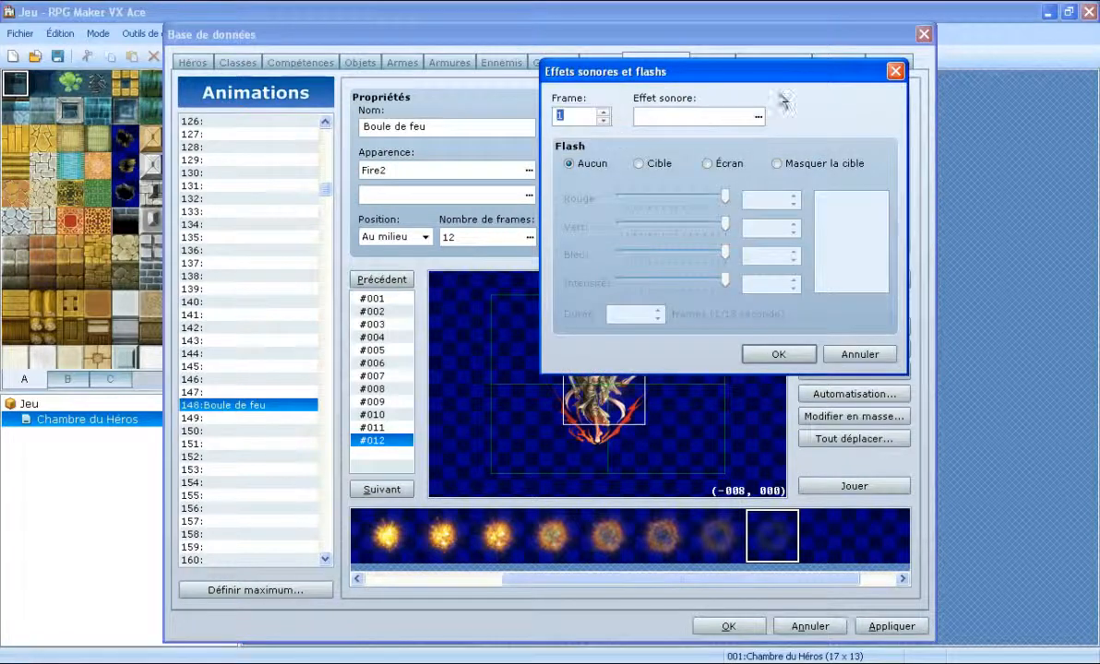
left_click(758, 117)
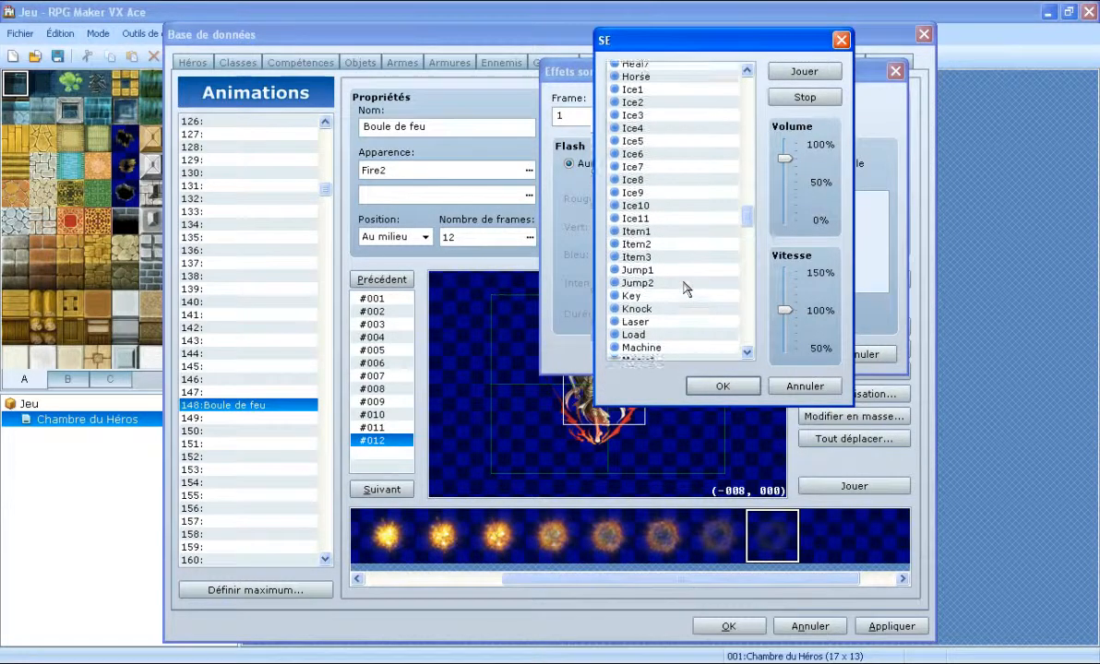
scroll(692, 279, "up", 2)
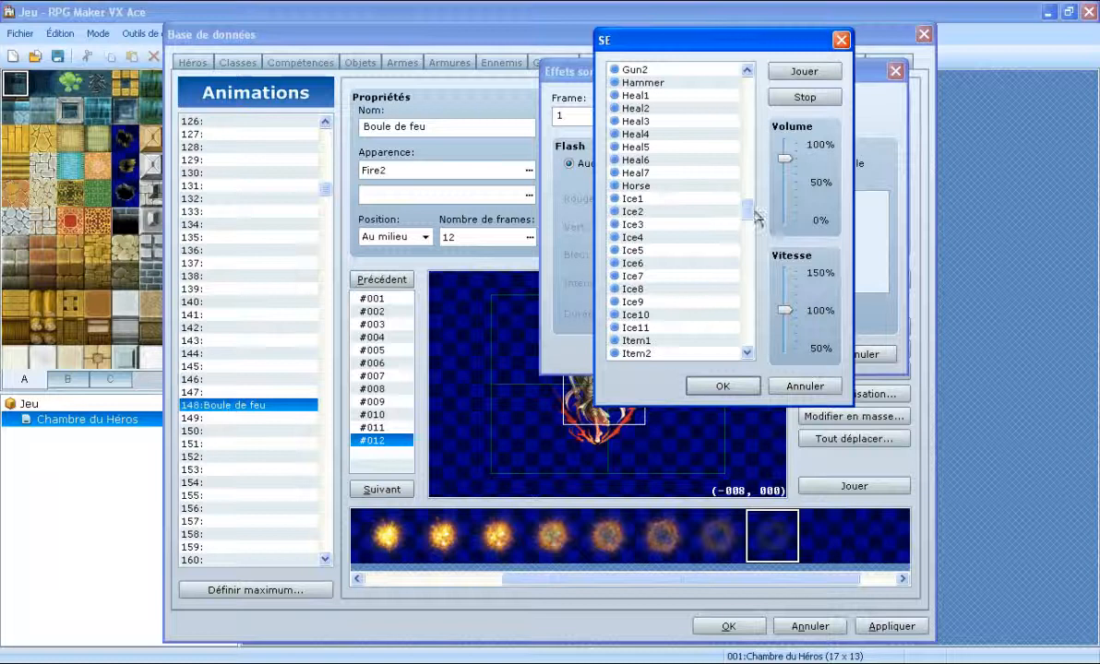
left_click_drag(750, 215, 750, 191)
left_click(671, 96)
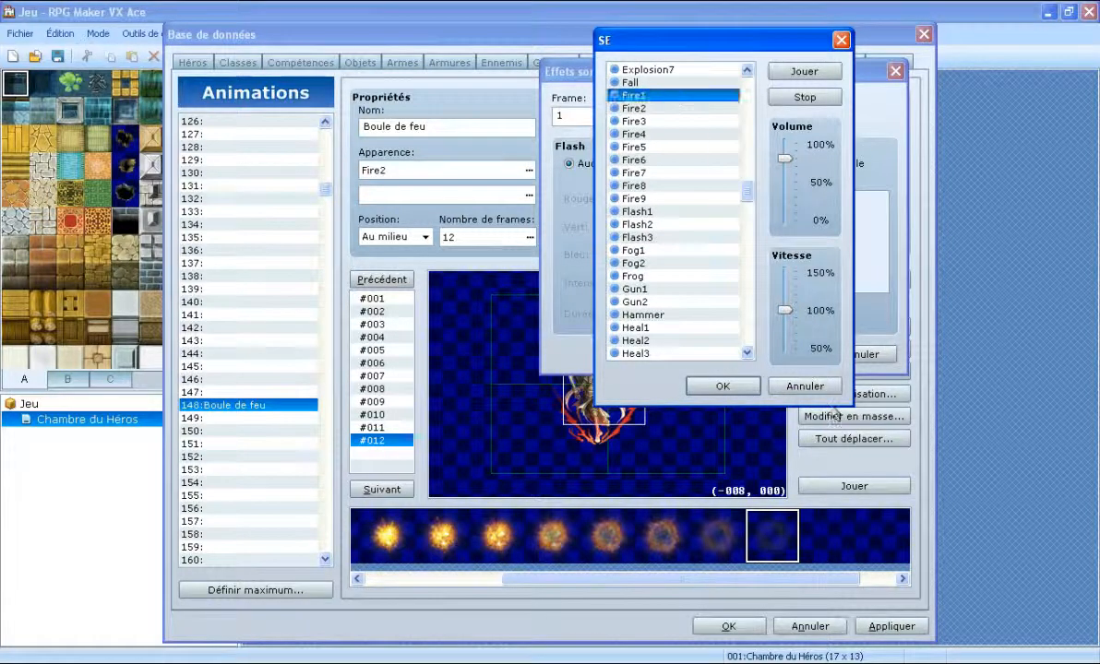
Audition the fire sound effects from Fire1 to Fire9 one after another to compare them.
left_click(804, 72)
left_click(664, 108)
left_click(795, 72)
left_click(652, 121)
left_click(803, 72)
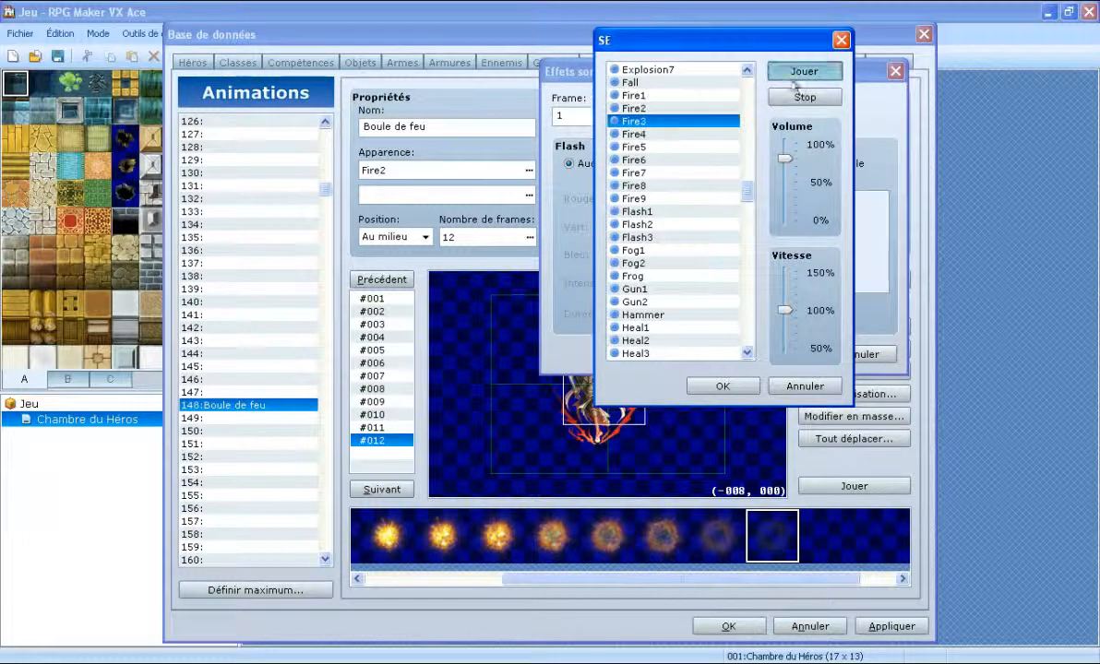
left_click(645, 134)
left_click(804, 71)
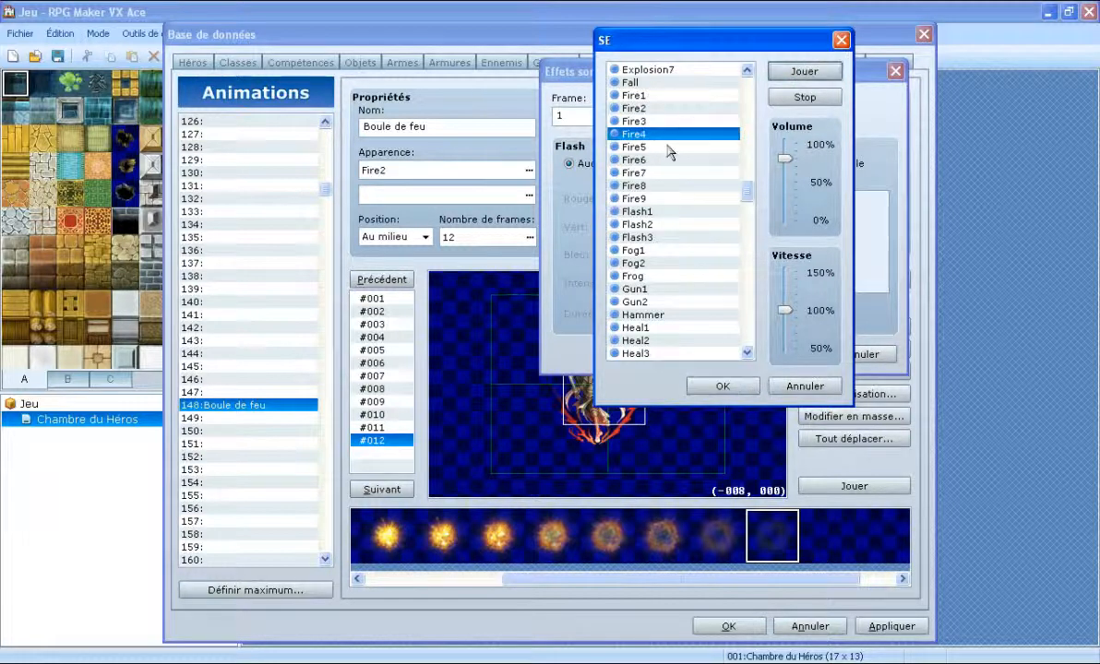
left_click(665, 146)
left_click(803, 71)
left_click(665, 159)
left_click(804, 71)
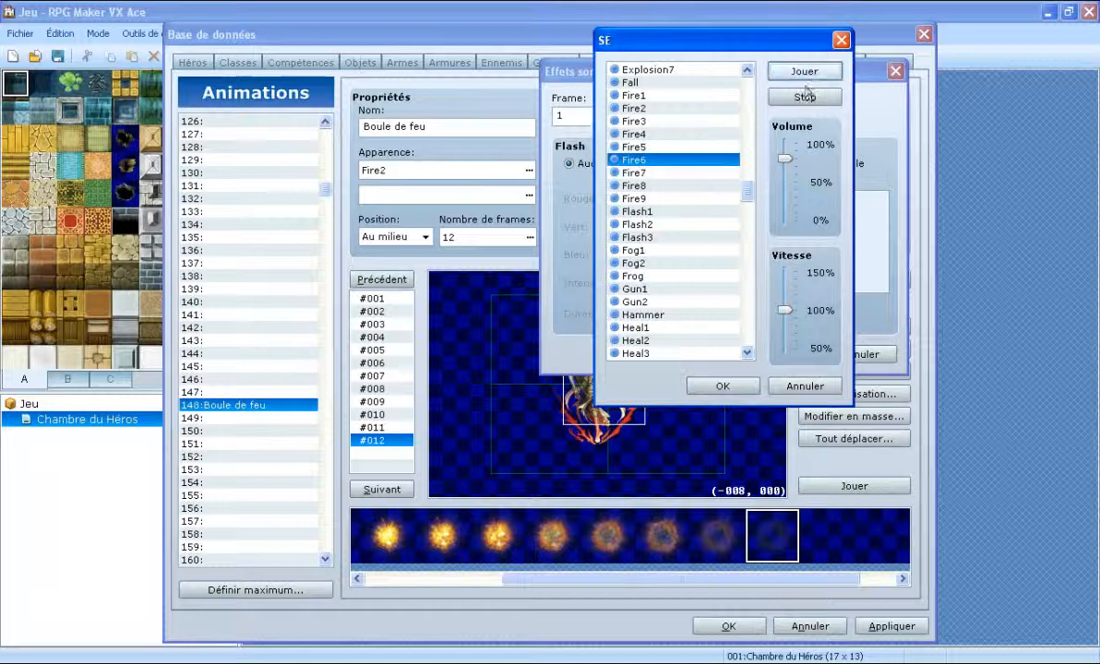
left_click(706, 174)
left_click(706, 186)
left_click(804, 71)
left_click(702, 198)
left_click(804, 71)
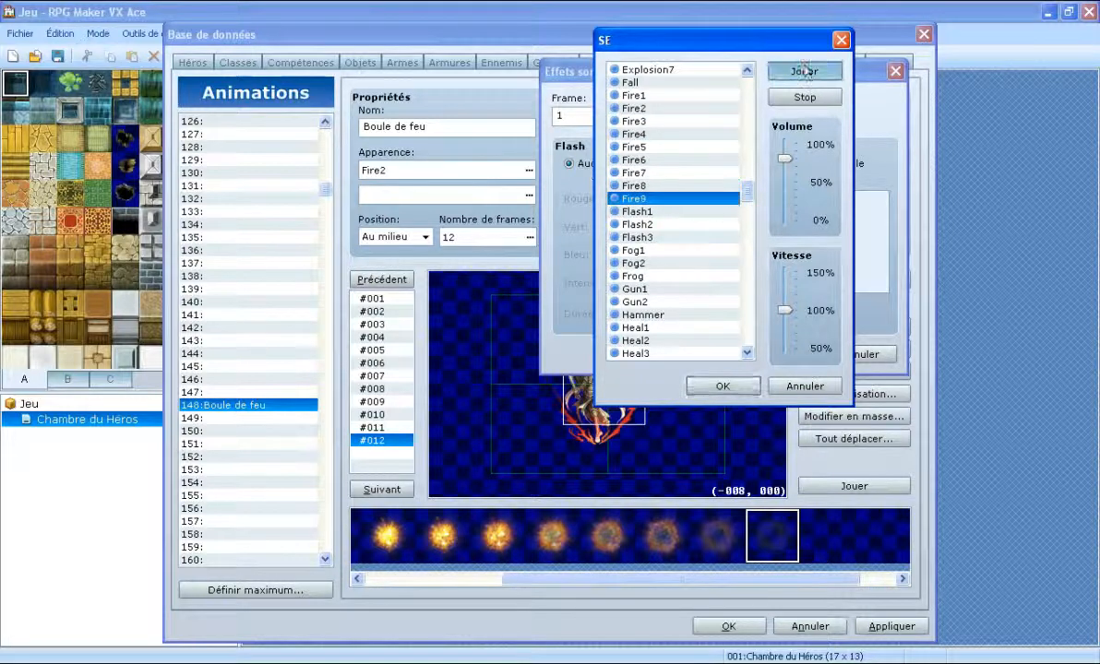
Go back over Fire1 and select Fire2 as the sound effect for frame 1.
left_click(678, 96)
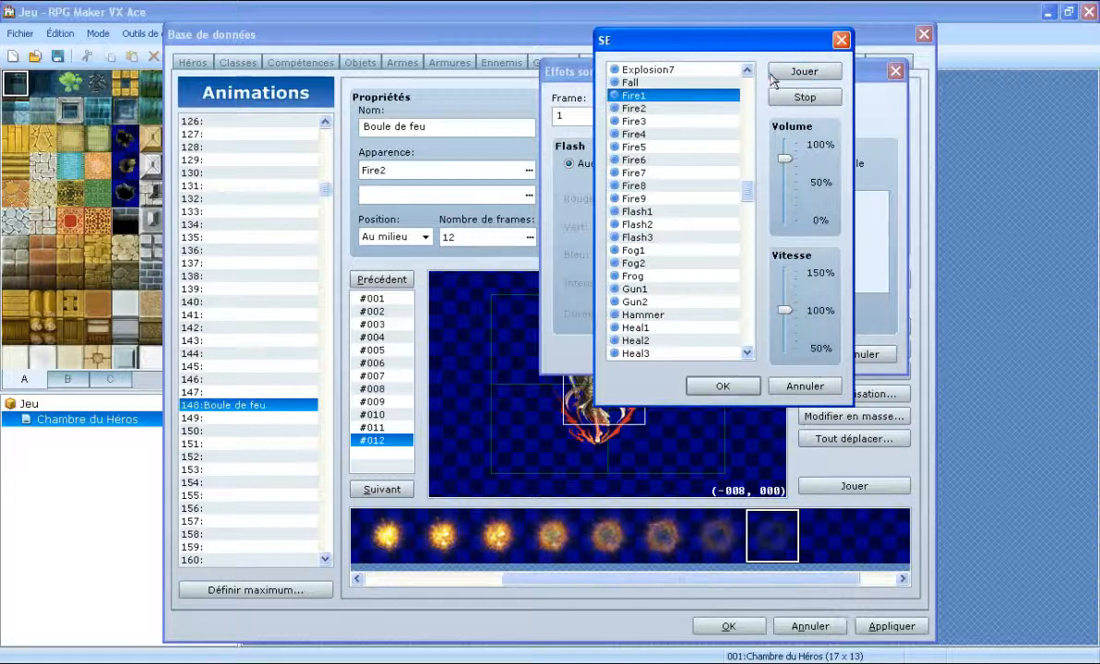
left_click(701, 108)
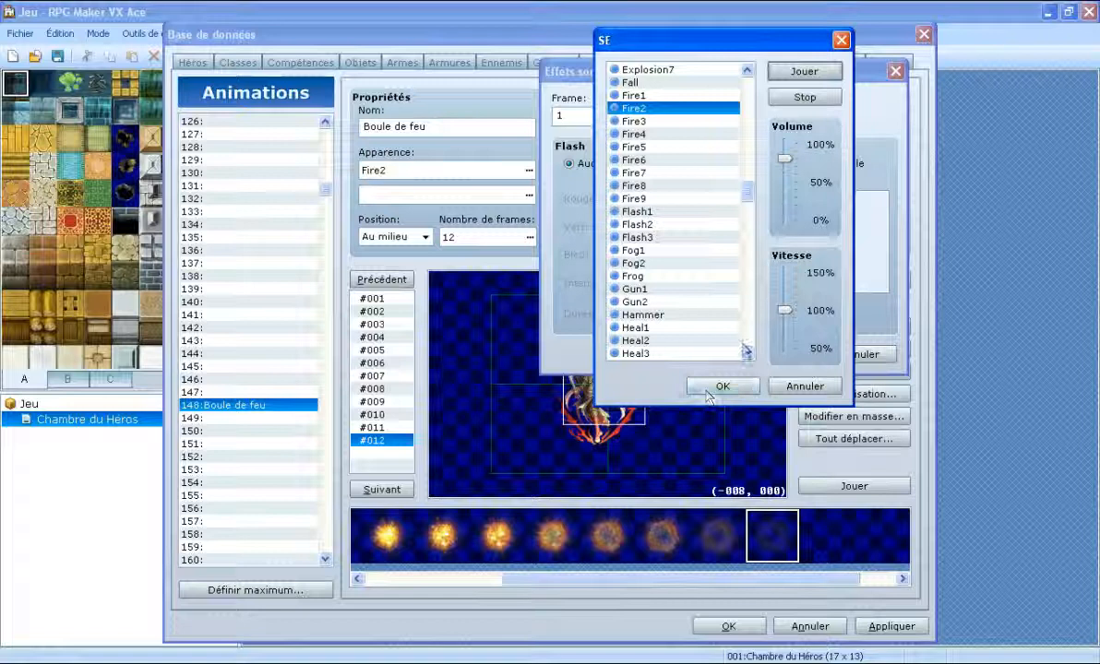
Preview the Fire2 and Fire1 sound effects at 150% speed.
left_click_drag(785, 310, 784, 272)
left_click(810, 70)
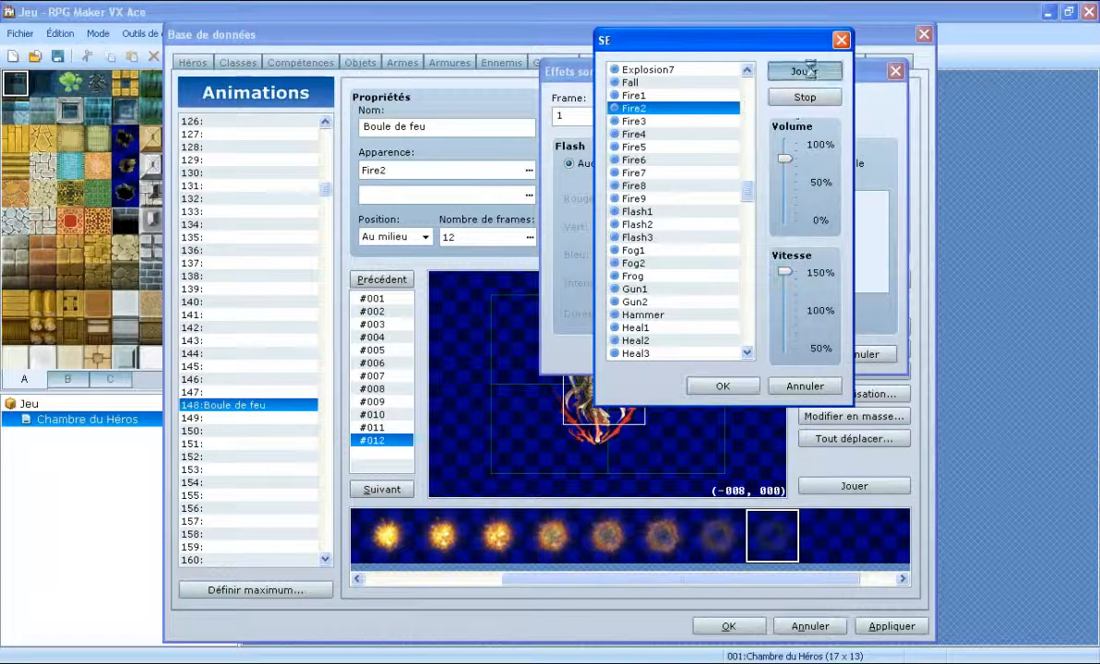
left_click(633, 95)
left_click(803, 70)
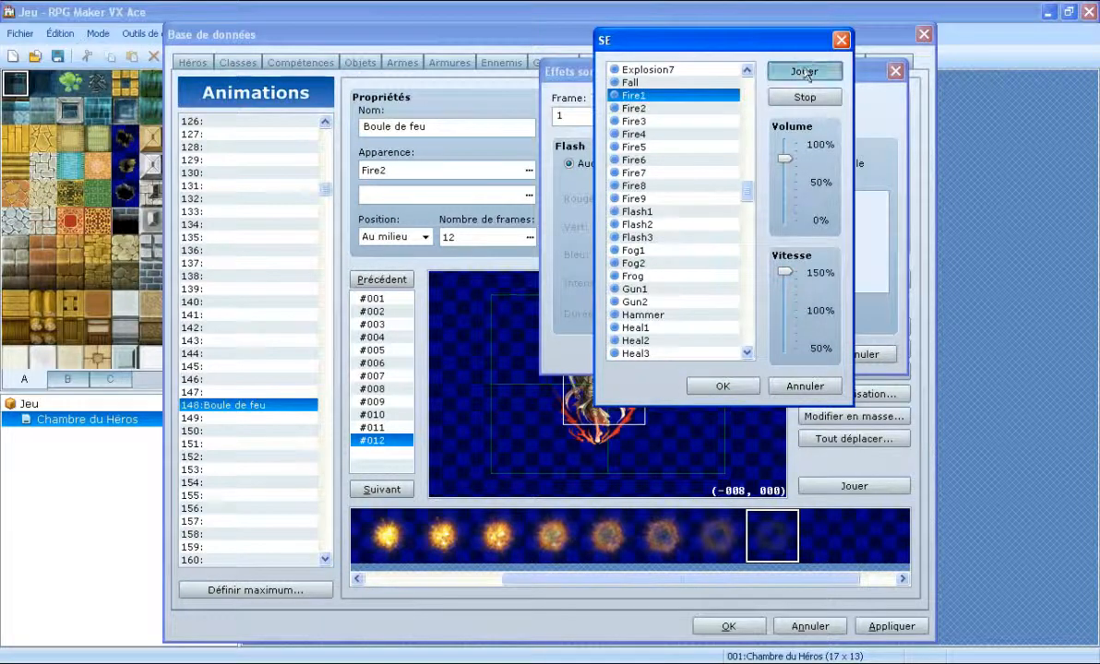
Set the sound effect's speed to 50% and preview Fire2 at that speed.
left_click(627, 108)
left_click_drag(784, 272, 773, 373)
left_click(819, 74)
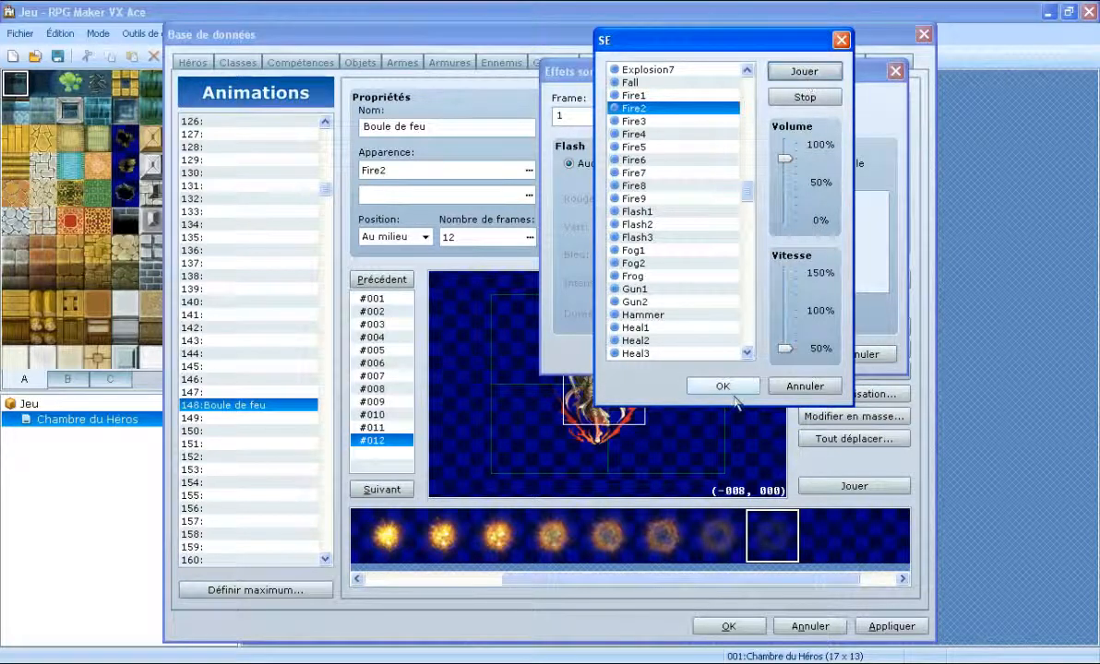
Compare the Fire3 and Fire4 sounds and assign Fire4 as the sound effect for frame 1 of the animation.
left_click(657, 199)
left_click(657, 123)
left_click(787, 78)
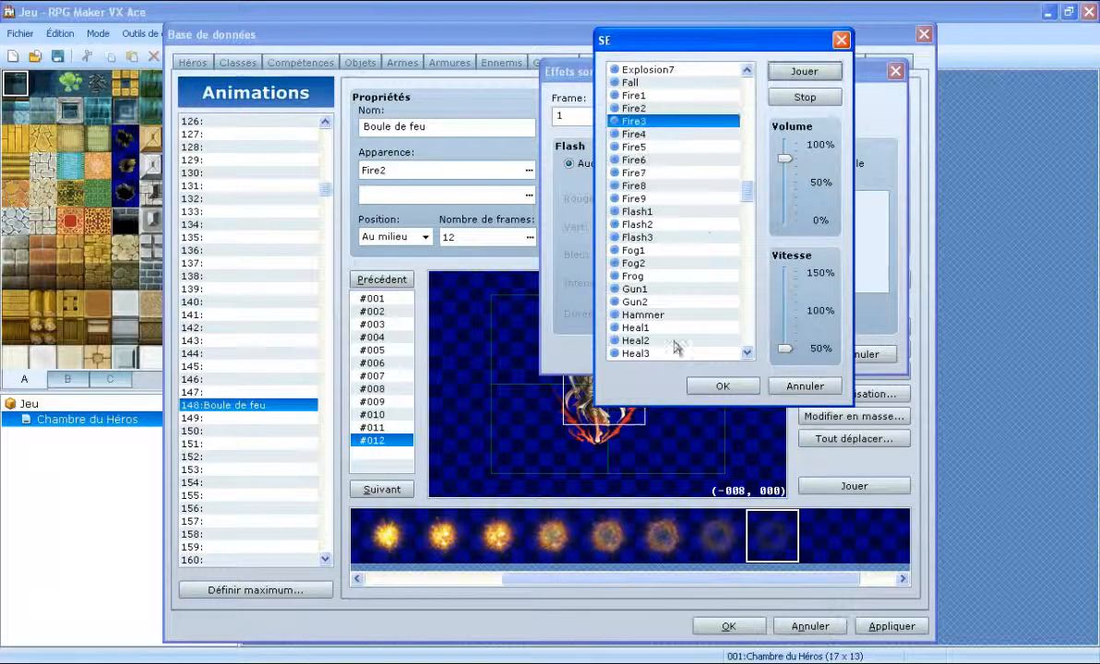
left_click(659, 136)
left_click(775, 74)
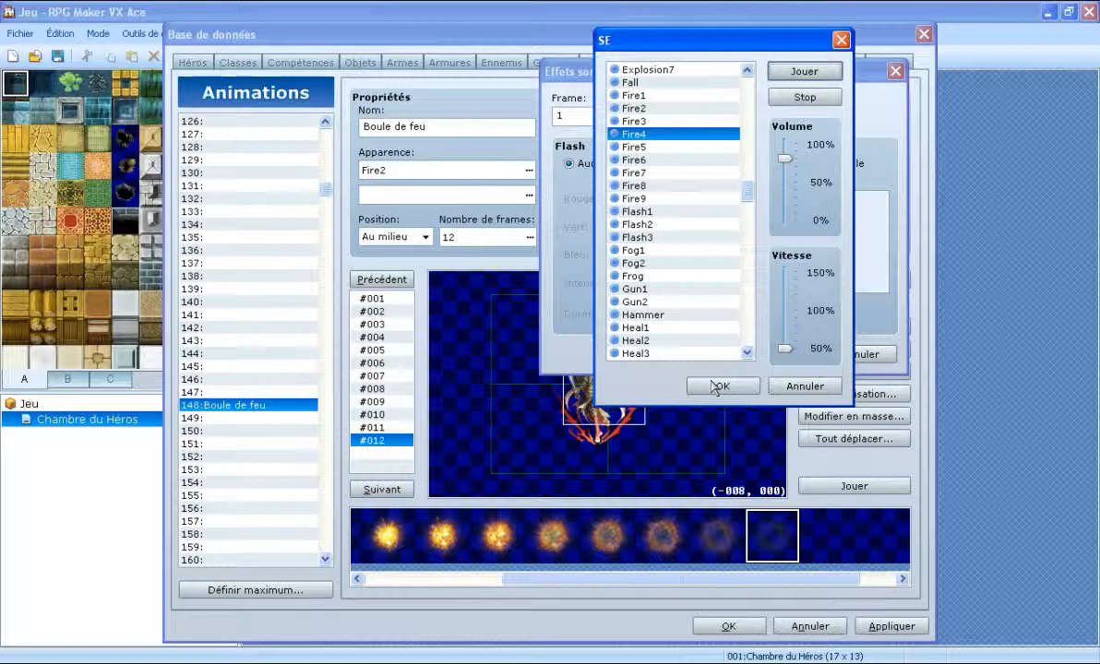
left_click(692, 121)
left_click(794, 74)
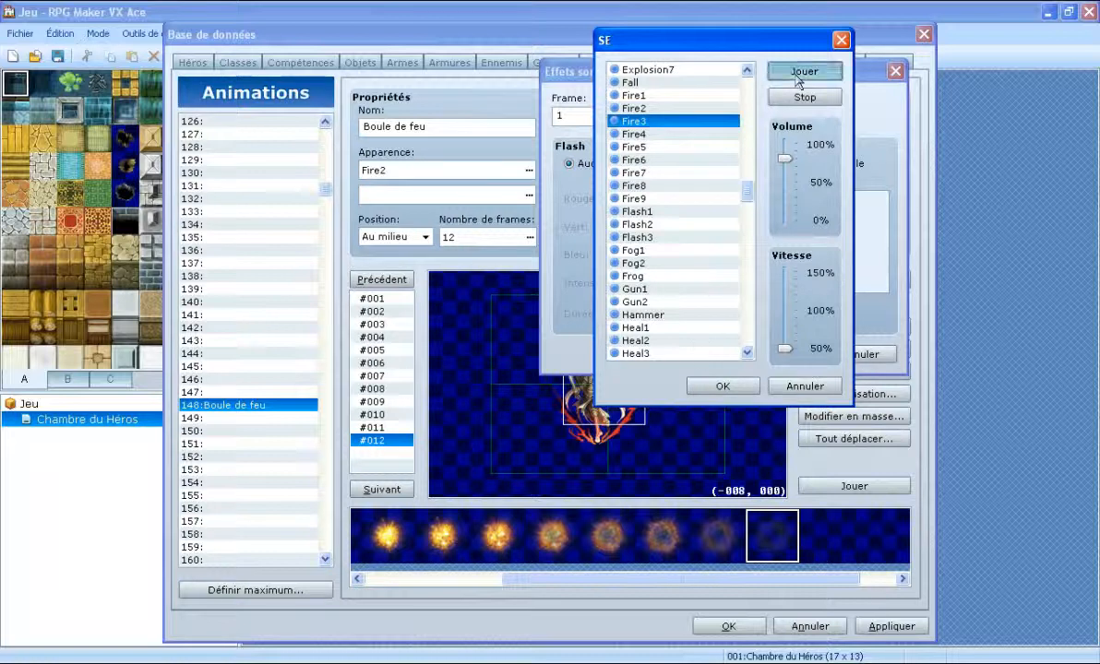
left_click(659, 134)
left_click(799, 74)
left_click(723, 387)
left_click(773, 355)
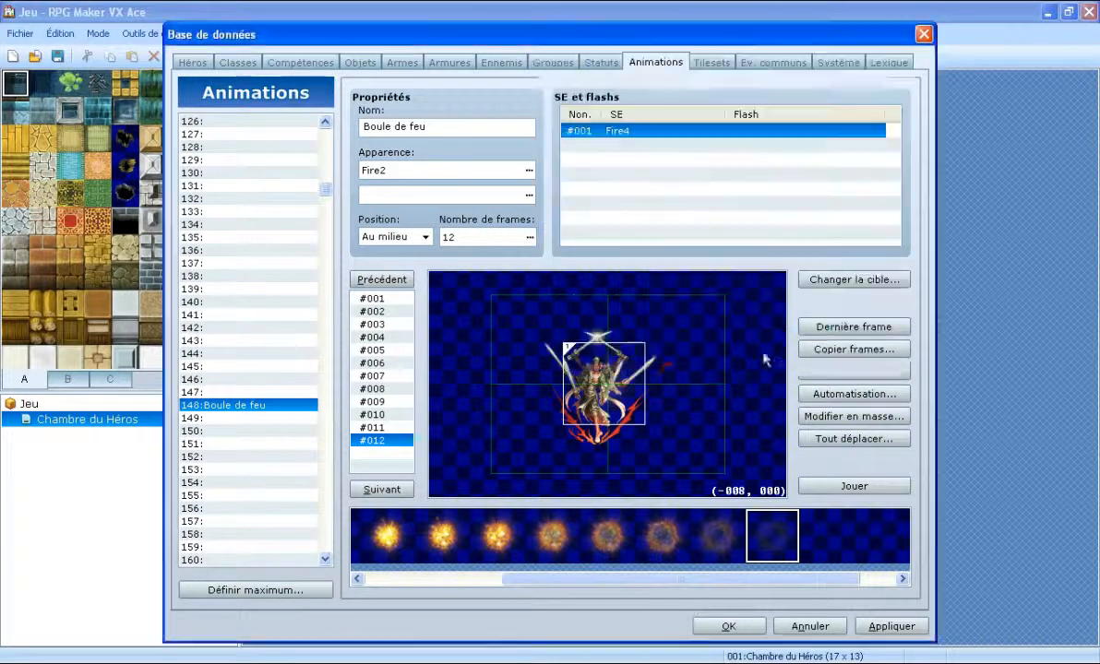
Play the Boule de feu animation with its sound, recheck the frame 1 sound effect settings and replay it.
left_click(859, 485)
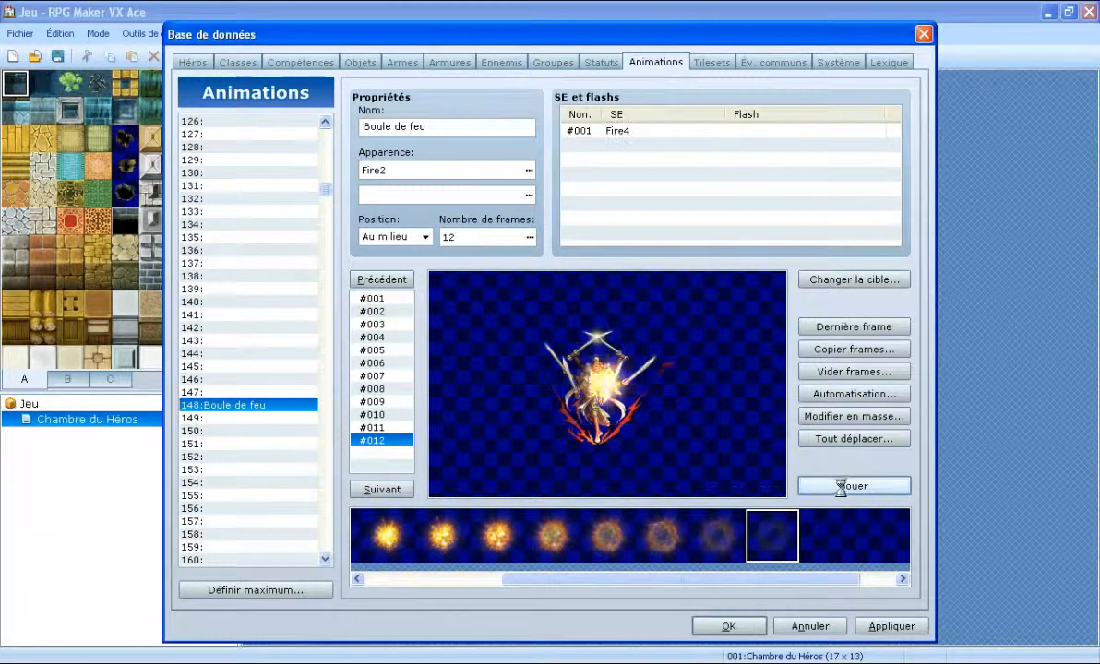
double_click(657, 135)
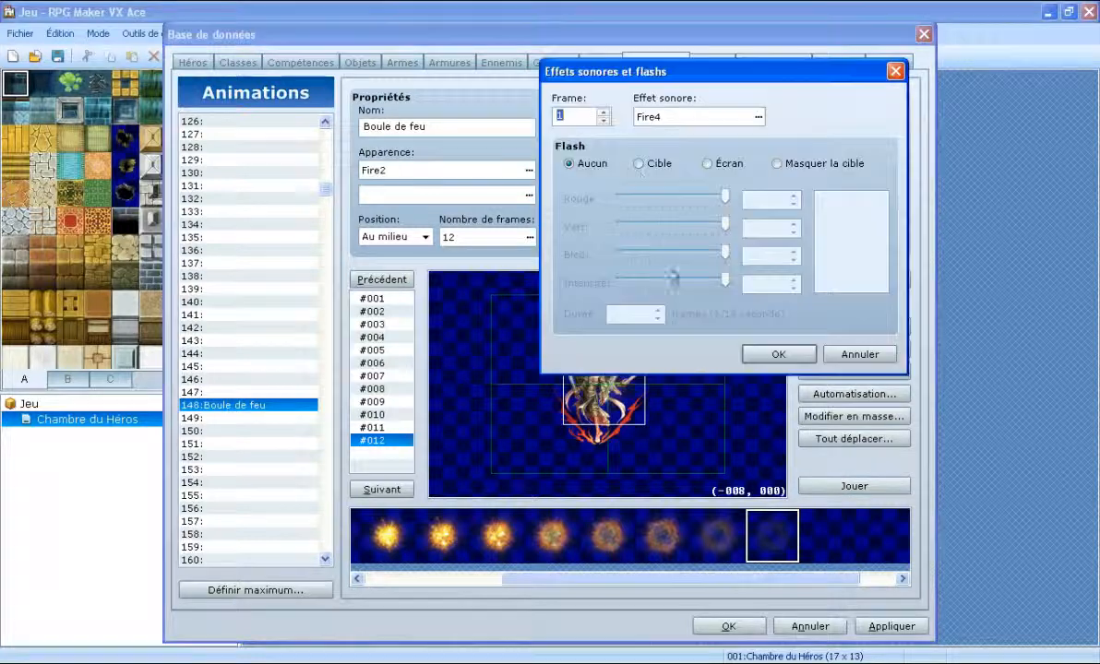
left_click(758, 117)
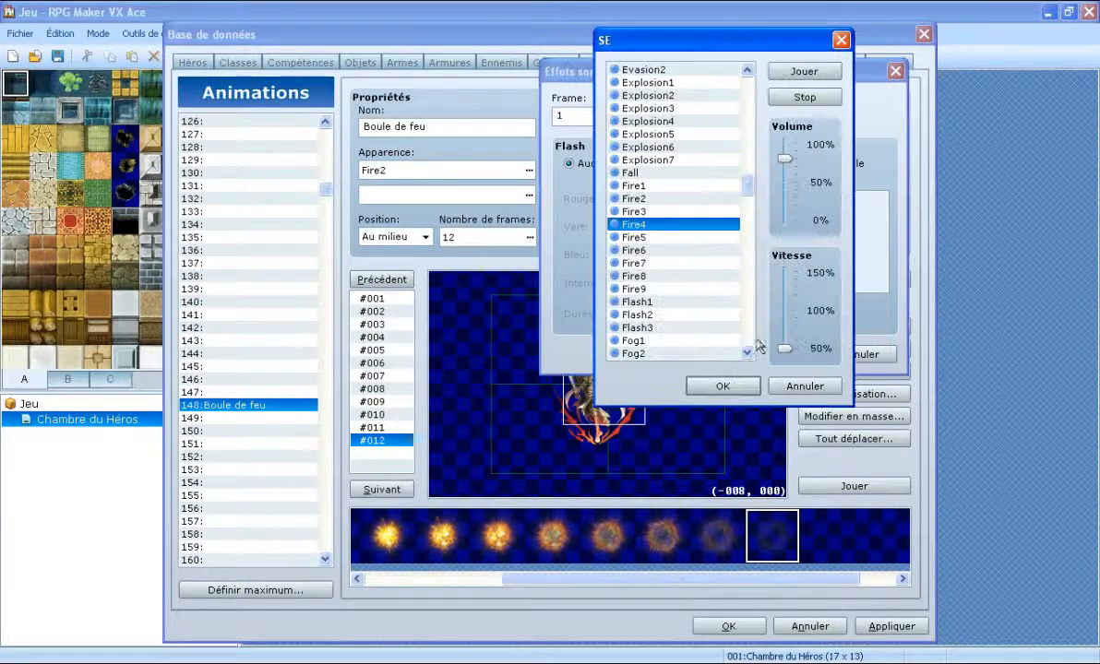
left_click(723, 386)
left_click(778, 351)
left_click(854, 485)
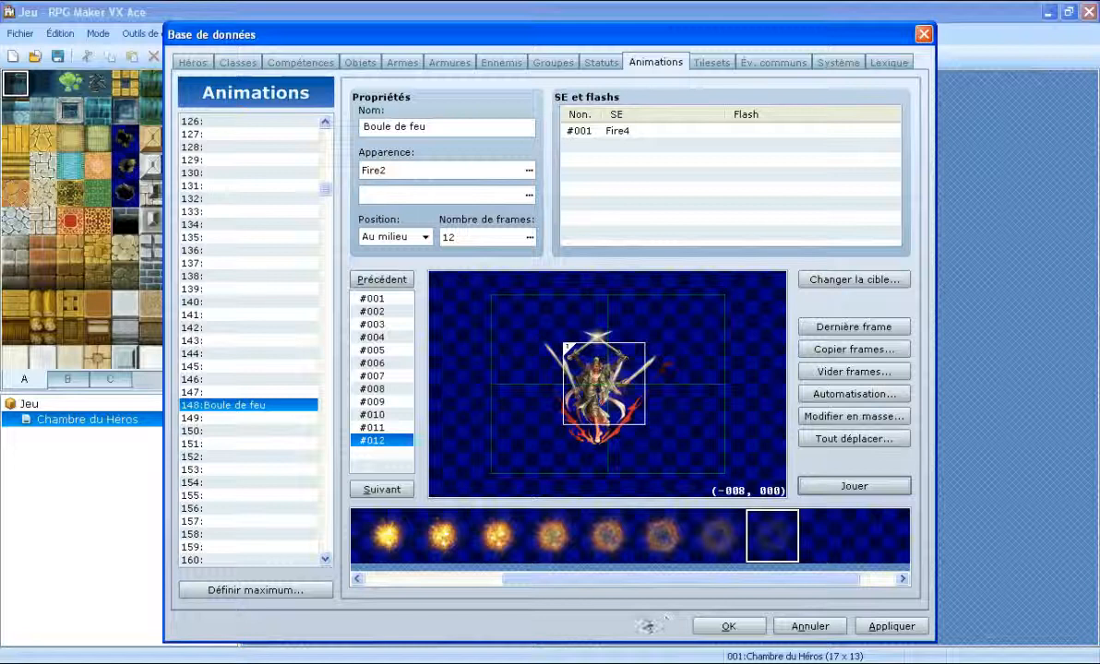
In the skills database, name empty skill 031 "Canon de feu" and give it the flame icon.
left_click(270, 62)
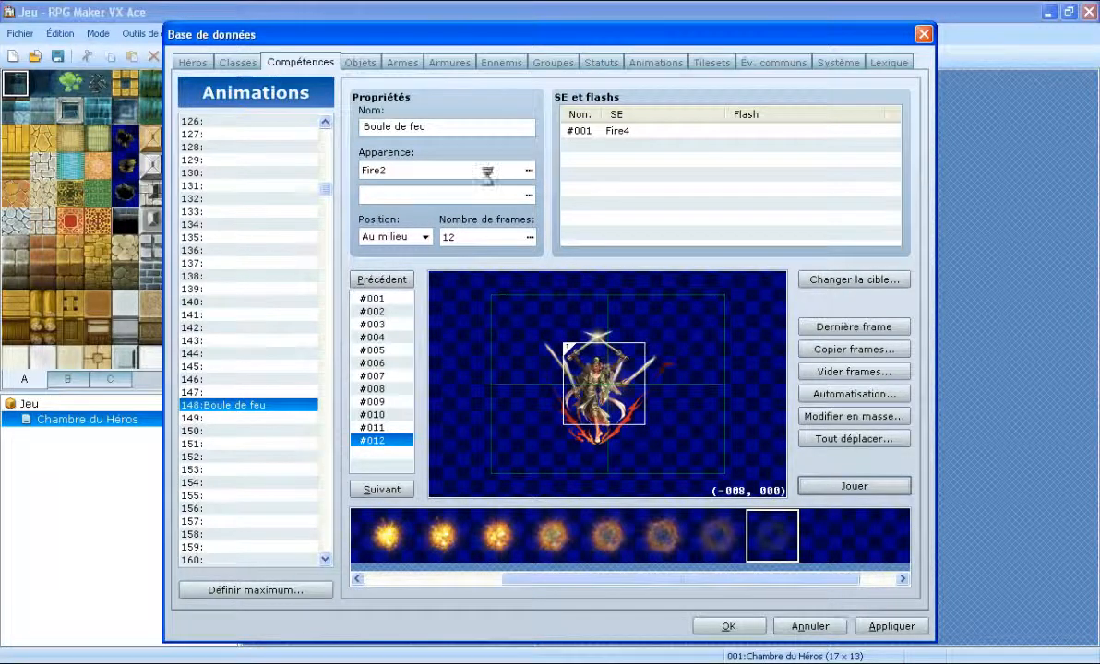
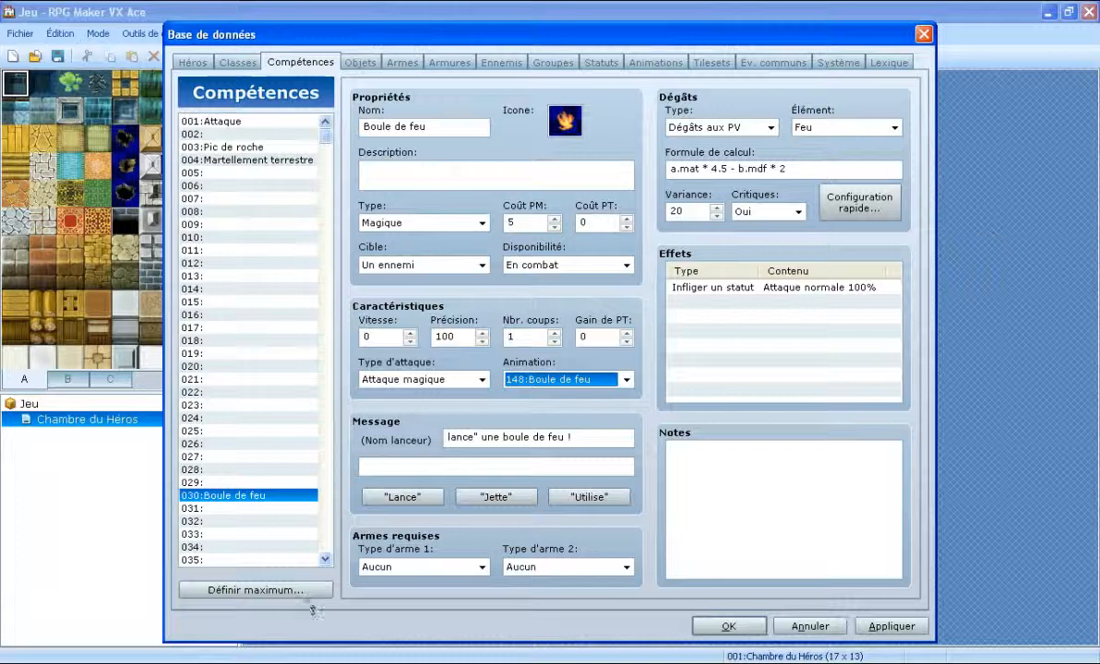
left_click(214, 509)
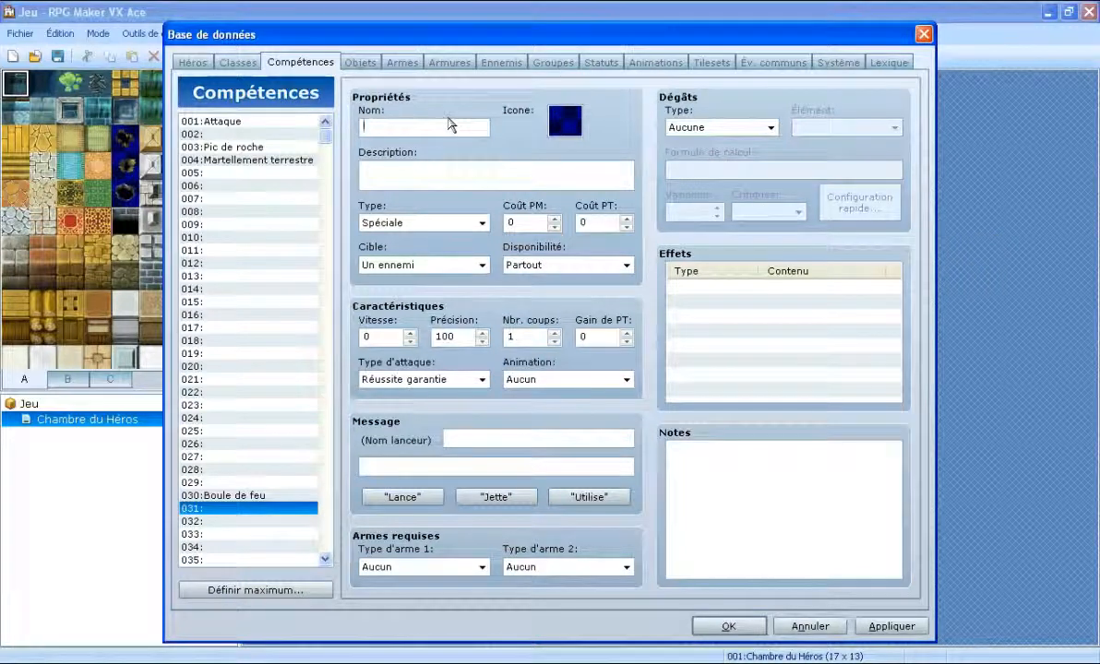
type("Canon de feu")
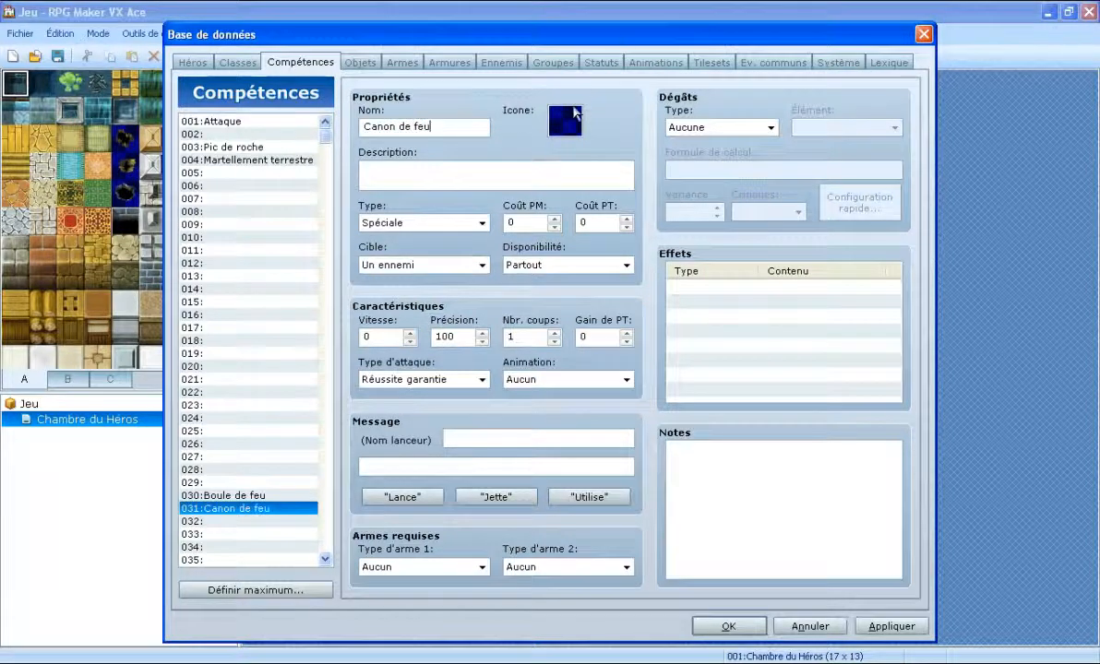
double_click(561, 118)
double_click(382, 273)
Make Canon de feu a Magique skill targeting Tous les ennemis, available En combat, with an MP cost of 10.
left_click(473, 226)
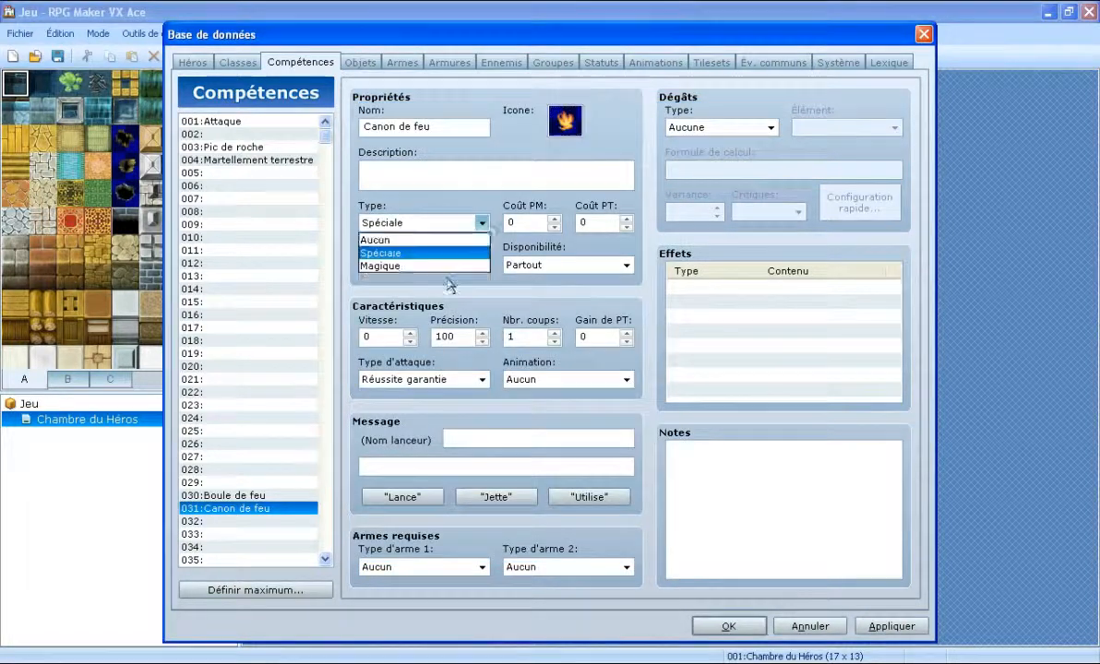
left_click(449, 268)
left_click(449, 266)
left_click(452, 308)
left_click(582, 265)
left_click(563, 295)
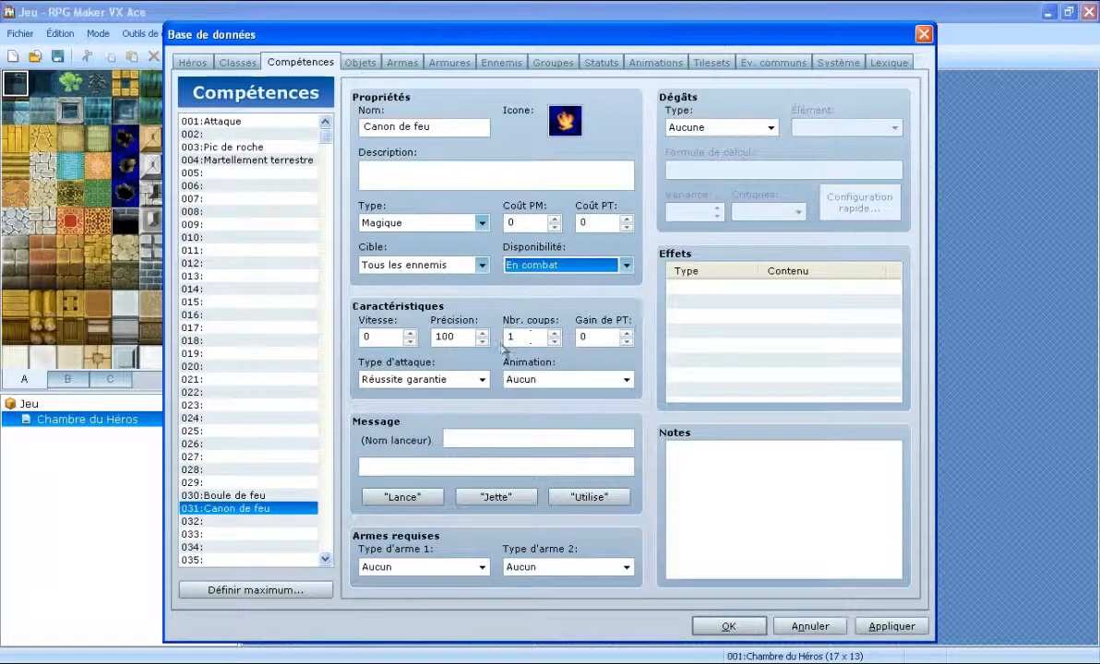
double_click(531, 226)
type("10")
Give Canon de feu the Attaque magique attack type, the 057:Feu 1 animation and the message "utilise le canon de flamme !".
left_click(417, 379)
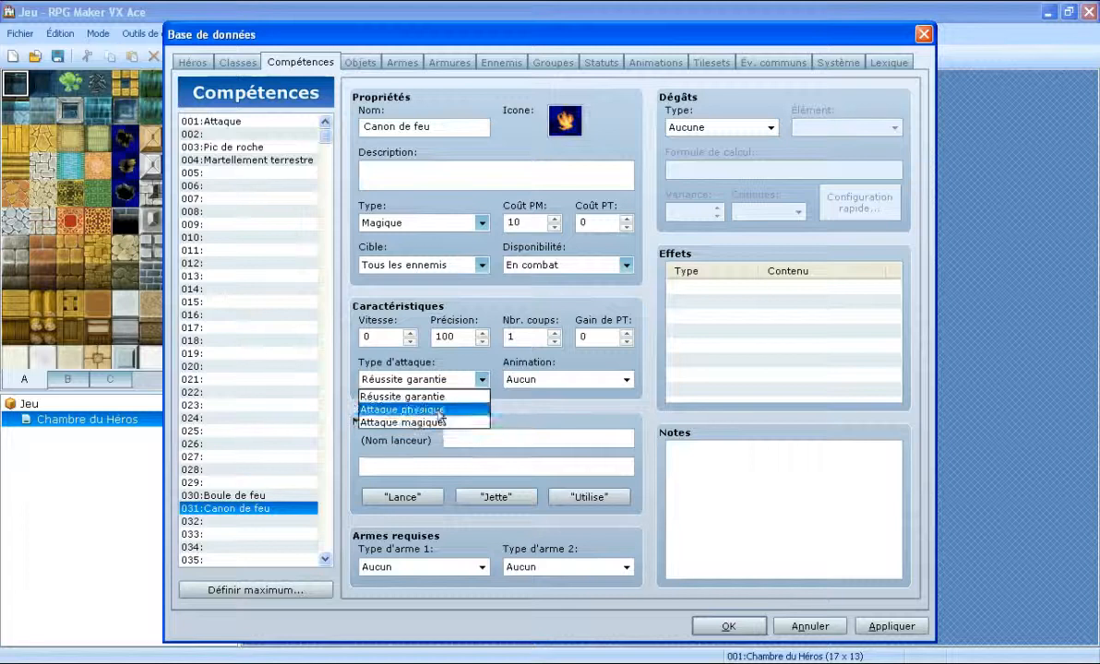
left_click(411, 422)
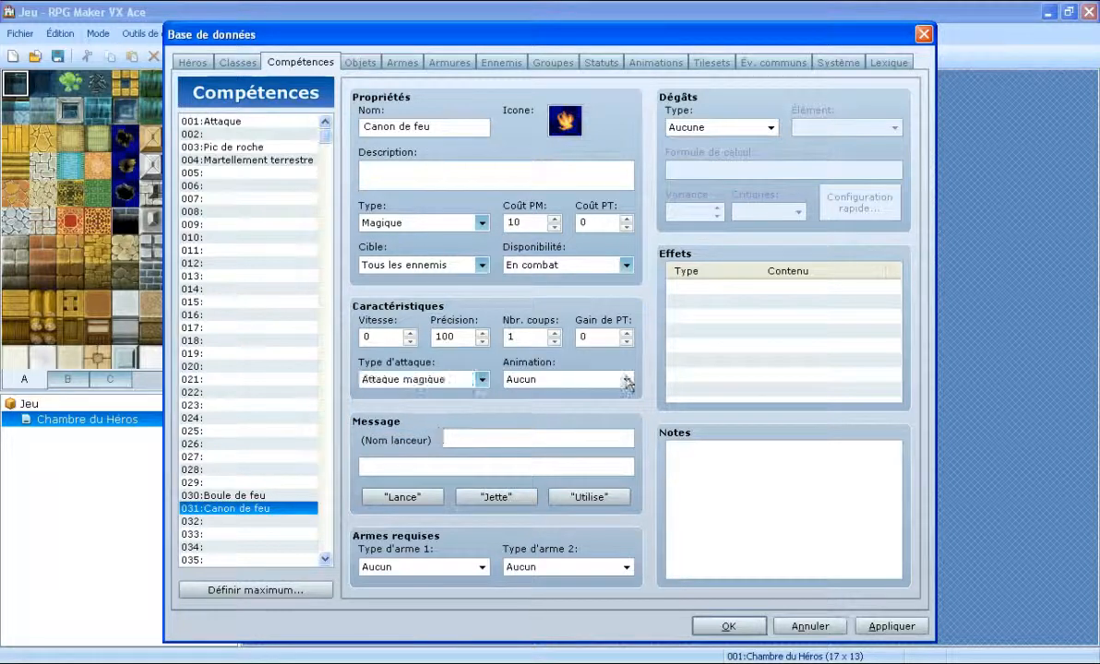
left_click(625, 379)
scroll(581, 374, "down", 2)
scroll(580, 371, "down", 7)
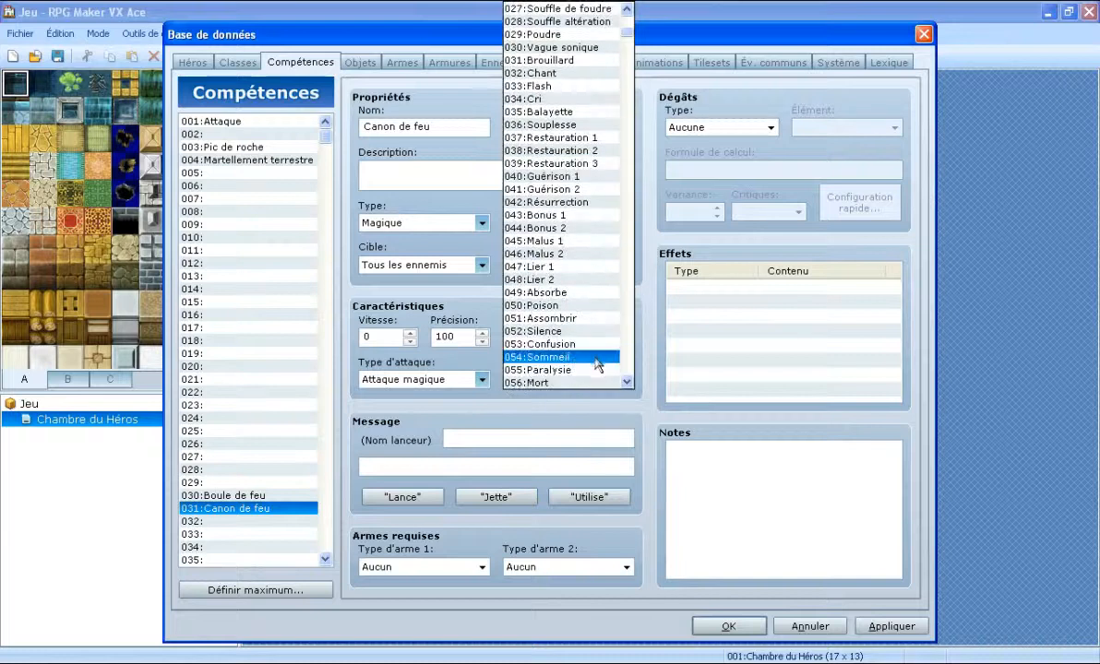
scroll(597, 365, "down", 3)
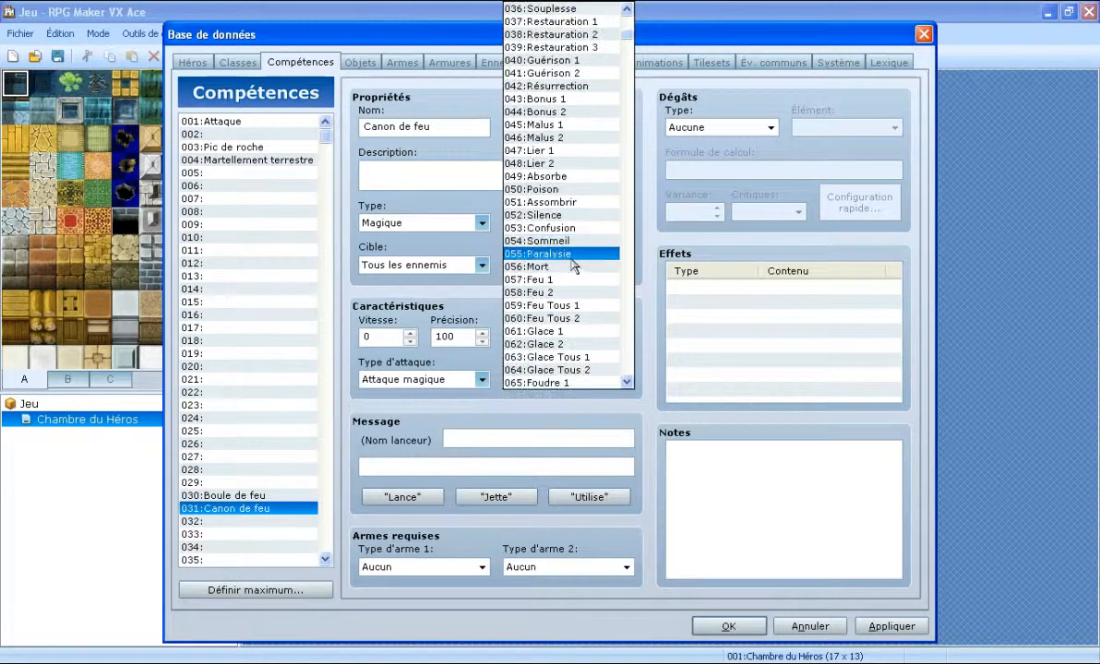
left_click(564, 279)
left_click(493, 436)
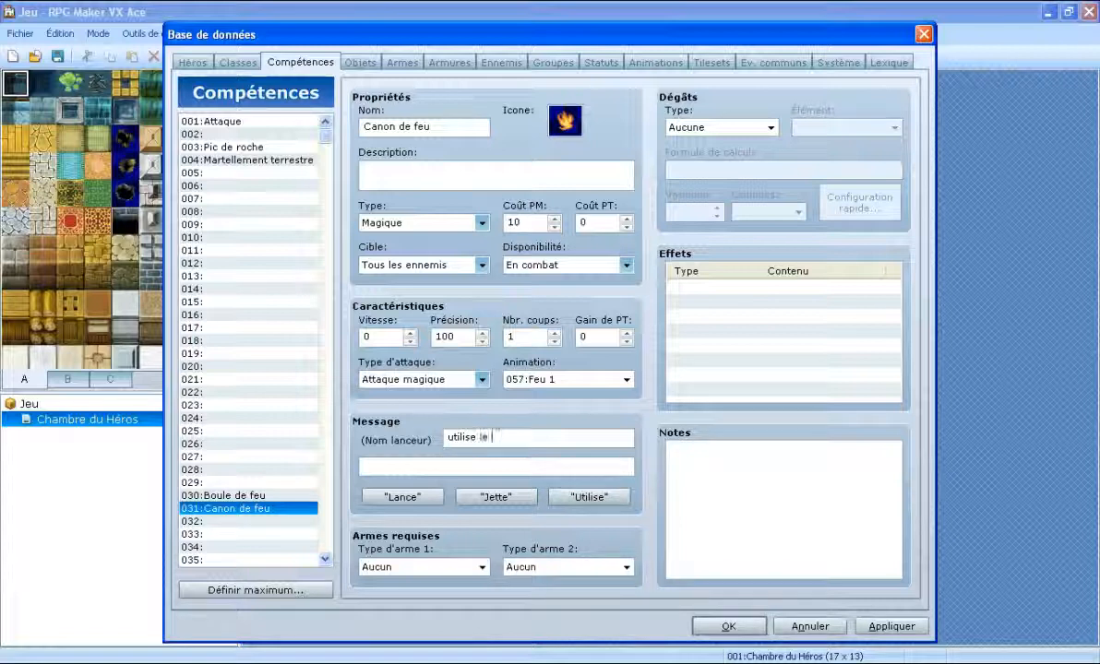
type("canon de flamme !")
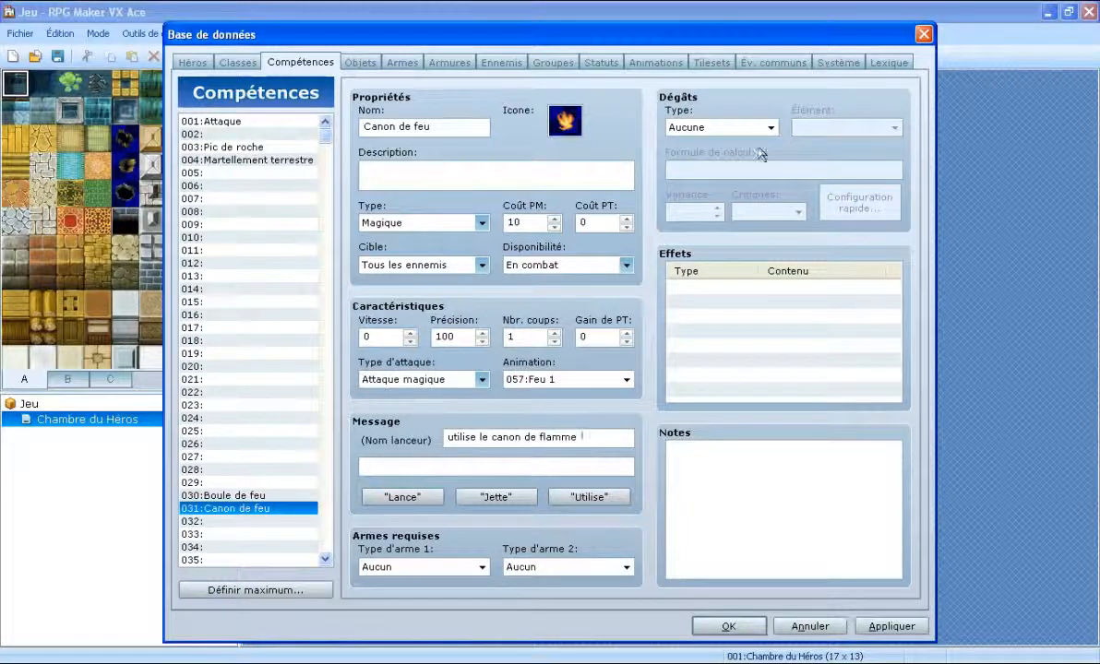
Set Canon de feu's damage type to Dégâts aux PV and its element to Feu.
left_click(707, 127)
left_click(763, 159)
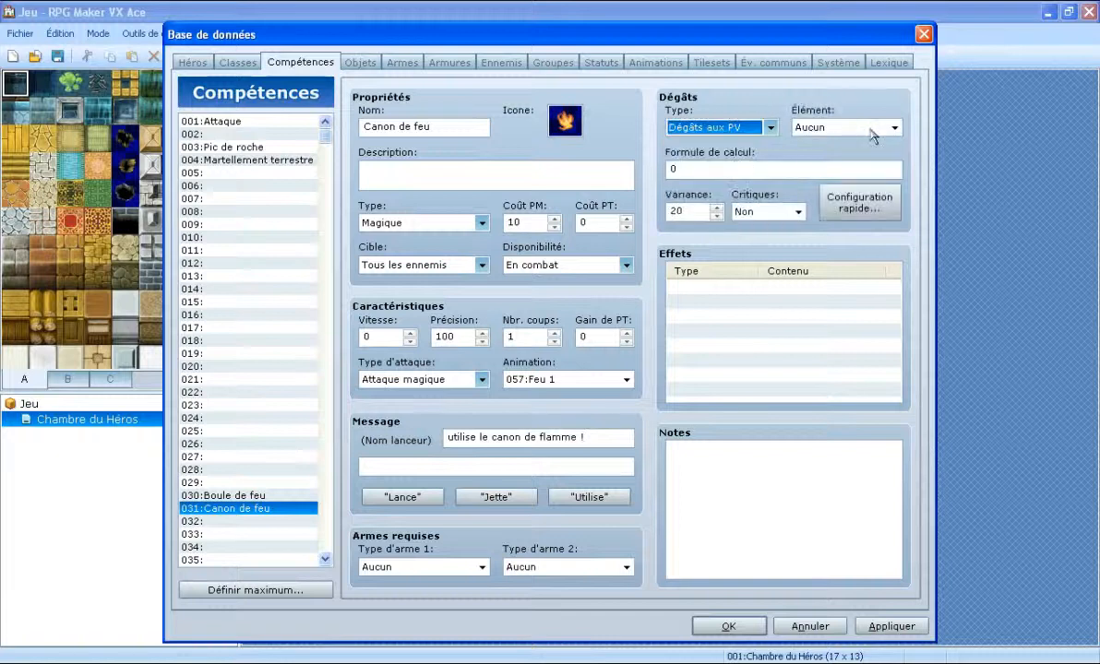
left_click(834, 128)
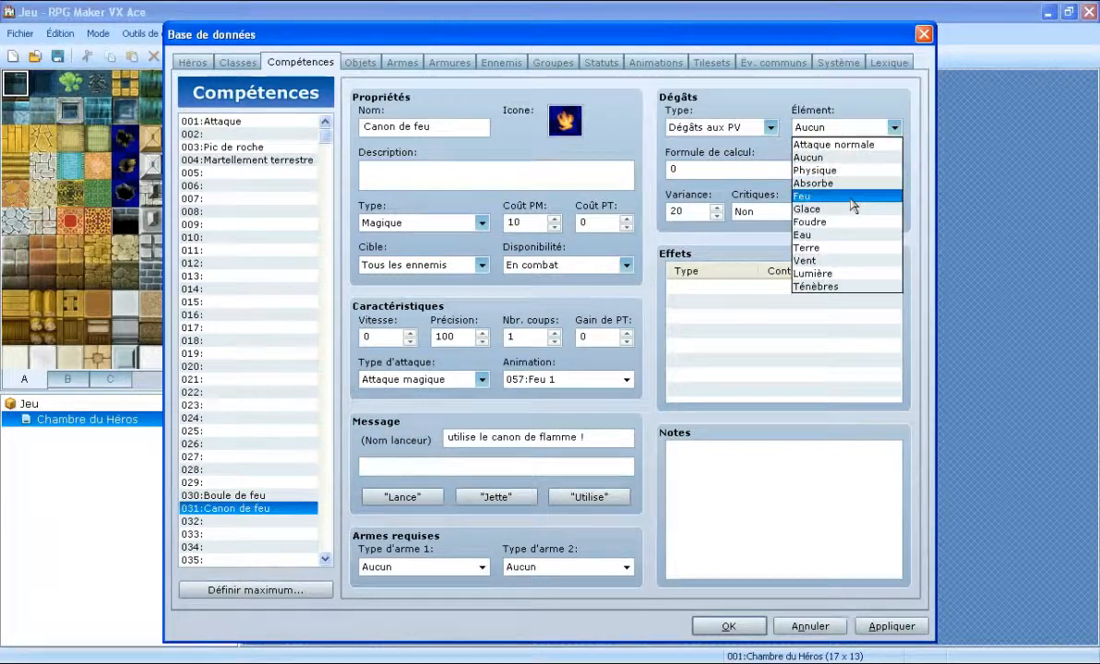
left_click(850, 197)
Copy the damage formula "a.mat * 4,5 - b.mdf * 2" from Martellement terrestre into Canon de feu.
left_click(259, 160)
triple_click(816, 167)
key("ctrl+c")
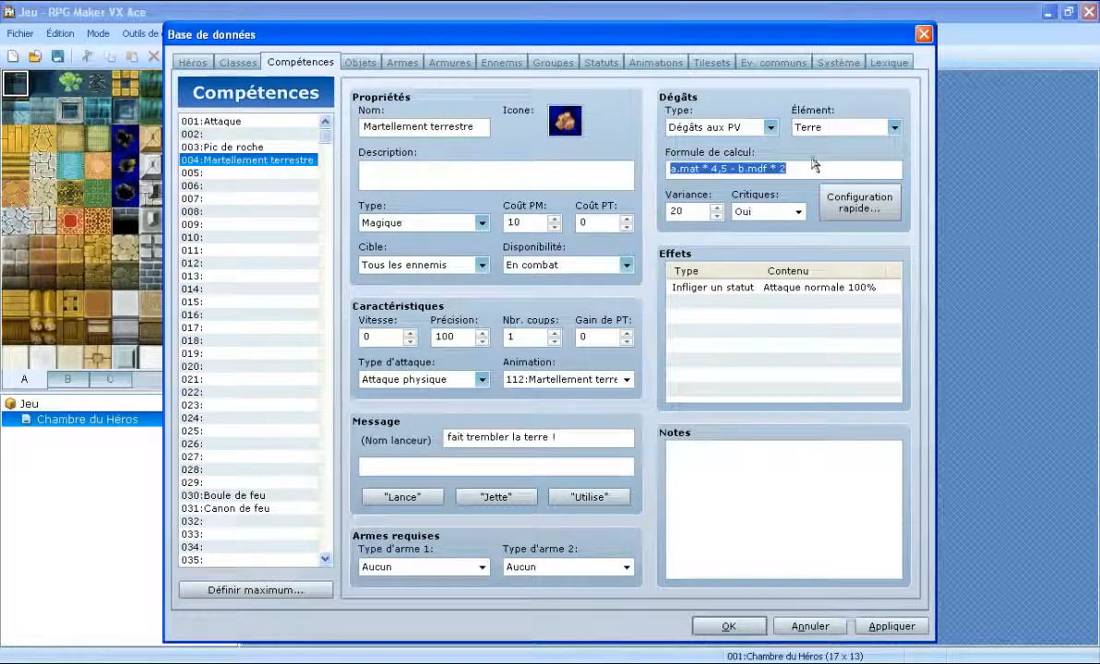
left_click(232, 508)
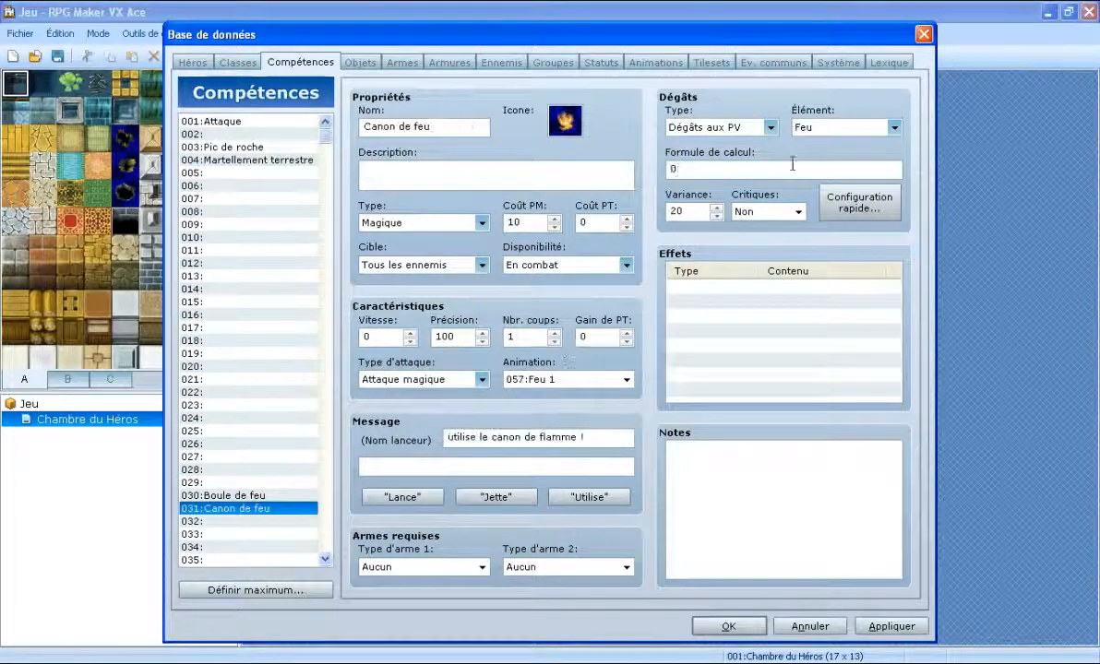
key("ctrl+v")
Add an effect inflicting the Attaque normale status at 100% to Canon de feu, and allow critical hits.
double_click(741, 288)
left_click(702, 234)
left_click(646, 261)
left_click(799, 261)
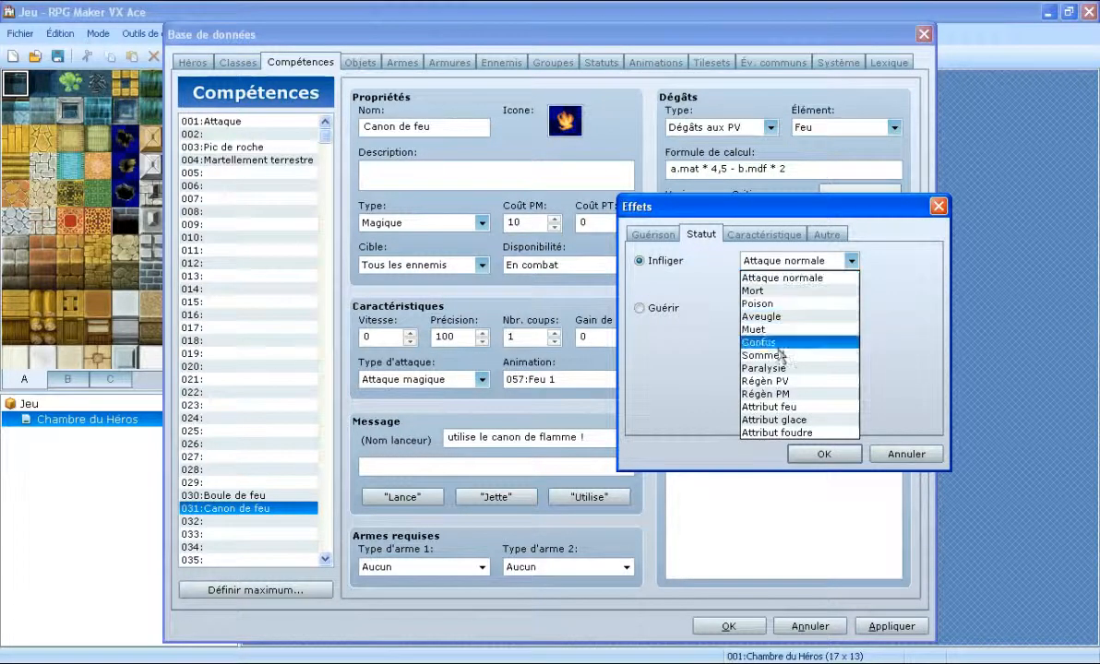
left_click(775, 278)
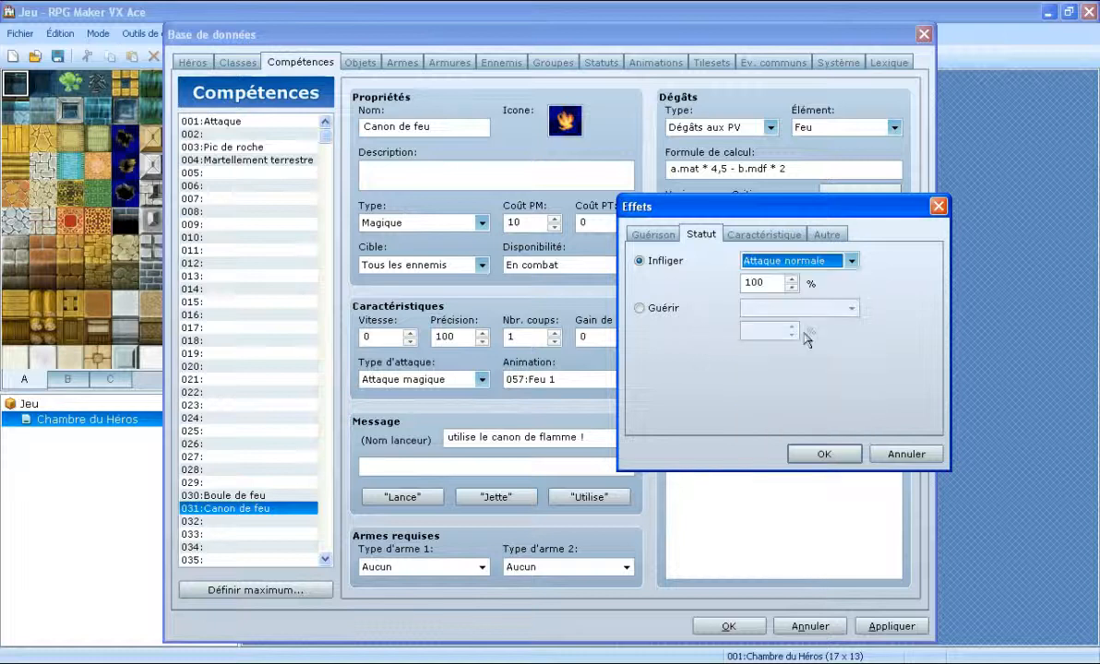
left_click(823, 454)
left_click(766, 211)
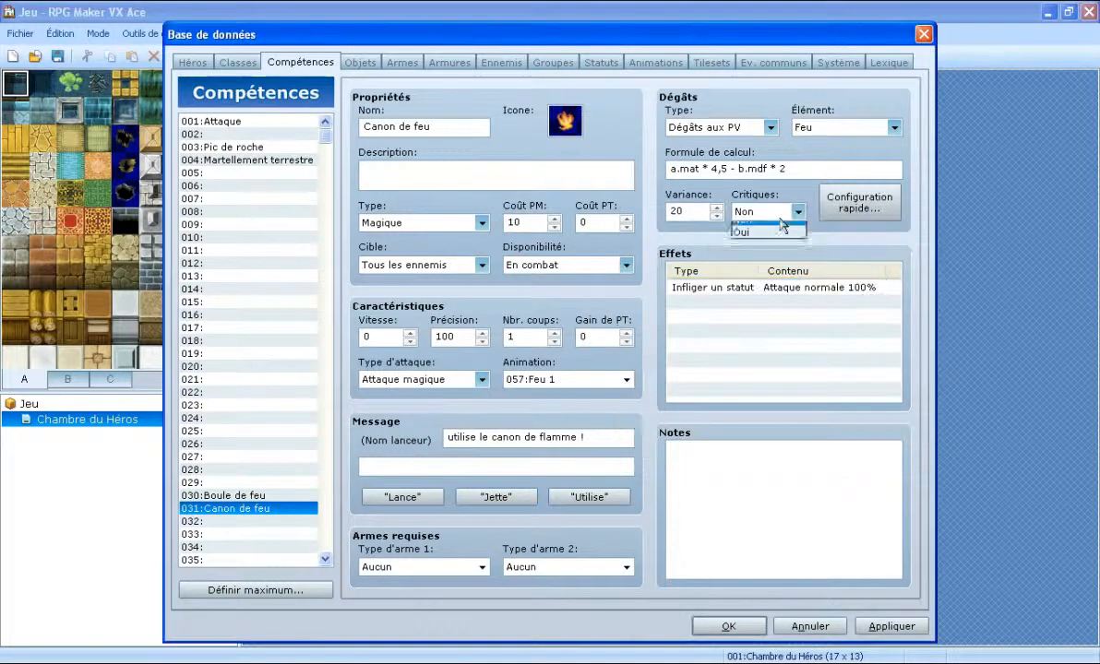
left_click(774, 242)
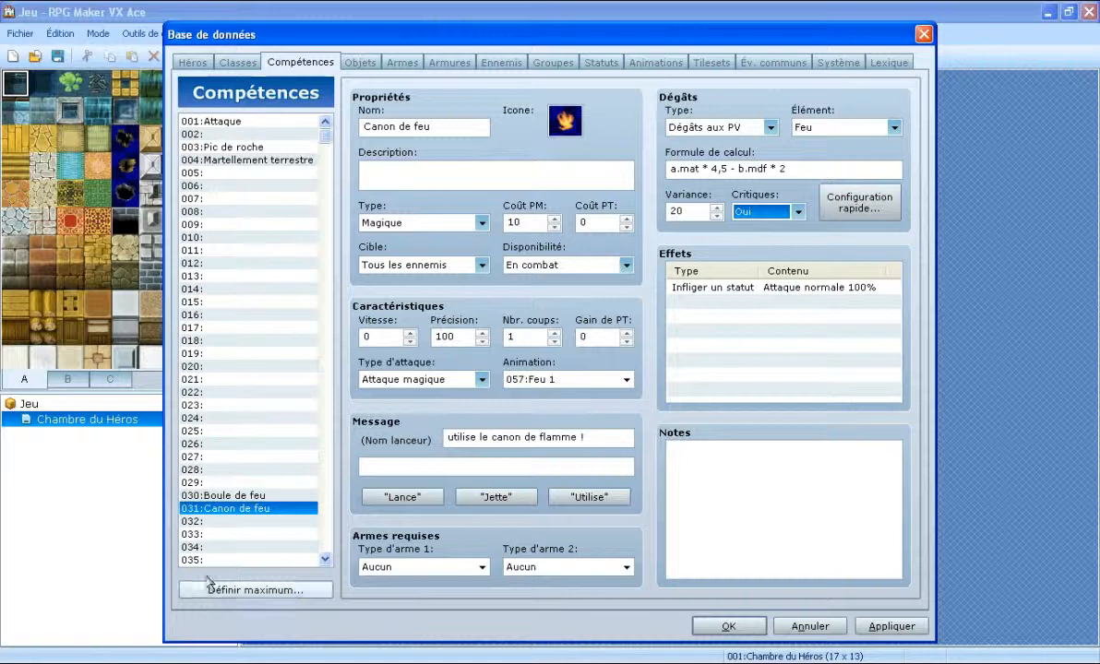
left_click(236, 548)
scroll(287, 503, "down", 4)
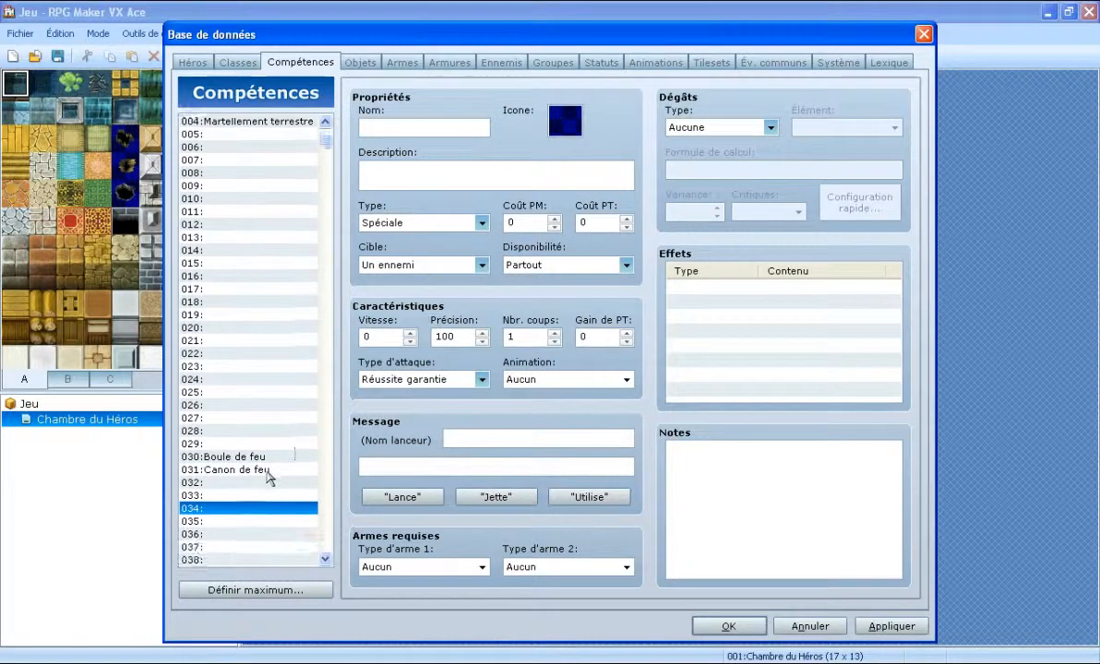
scroll(237, 493, "down", 3)
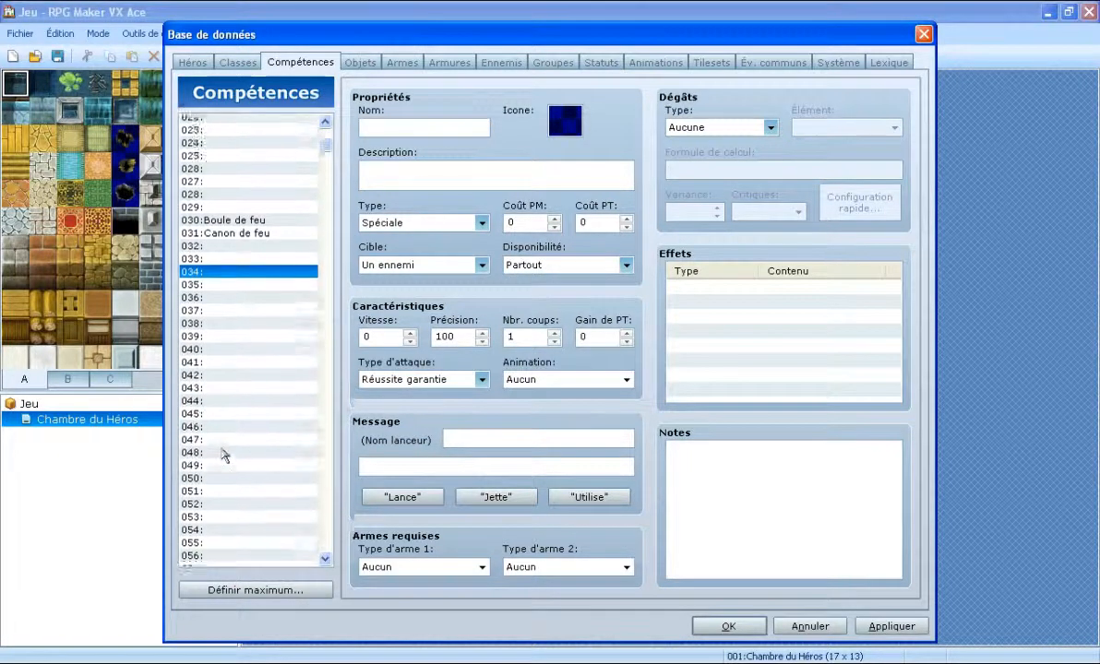
scroll(225, 455, "up", 2)
scroll(224, 456, "down", 2)
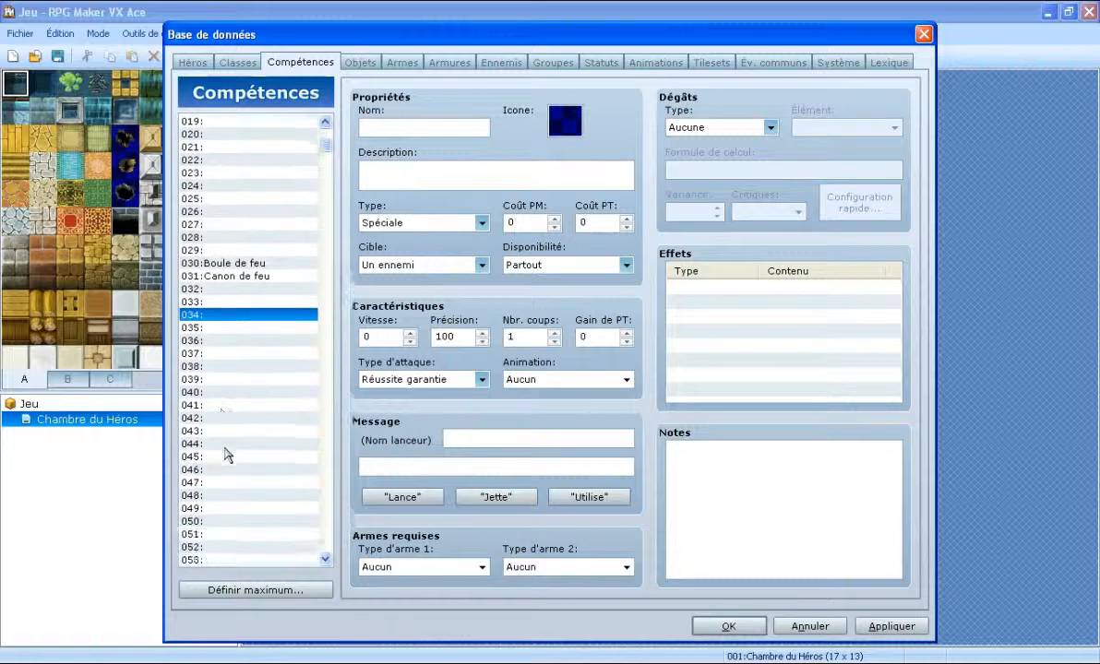
scroll(228, 467, "down", 3)
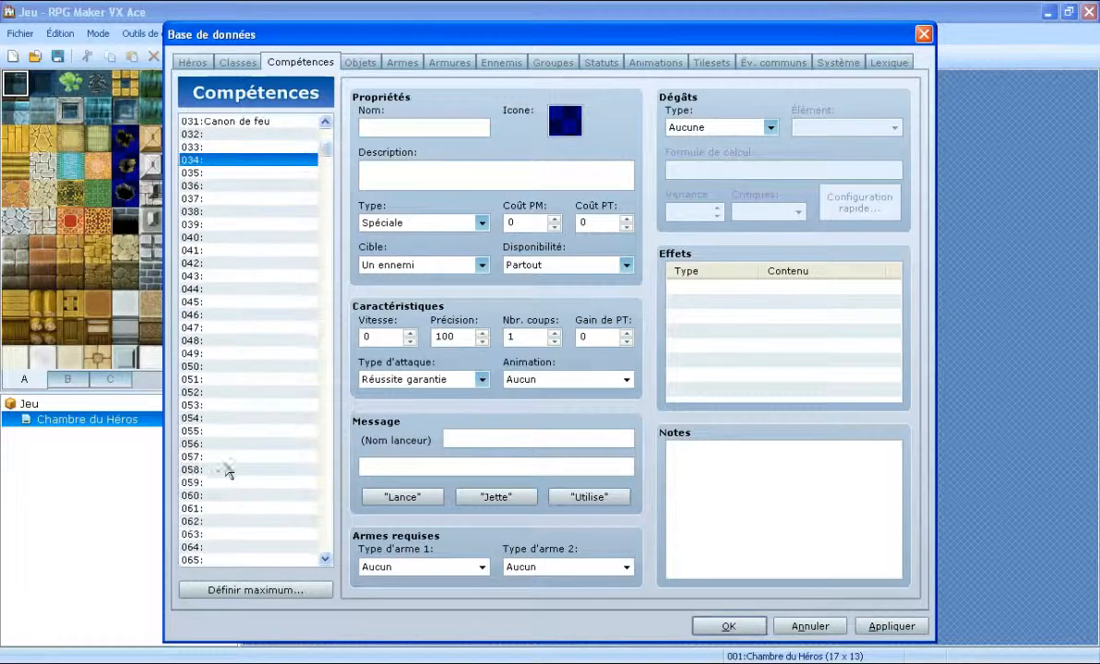
Name empty skill 060 "Lame aqueuse" and give it the water splash icon.
left_click(230, 497)
left_click(408, 121)
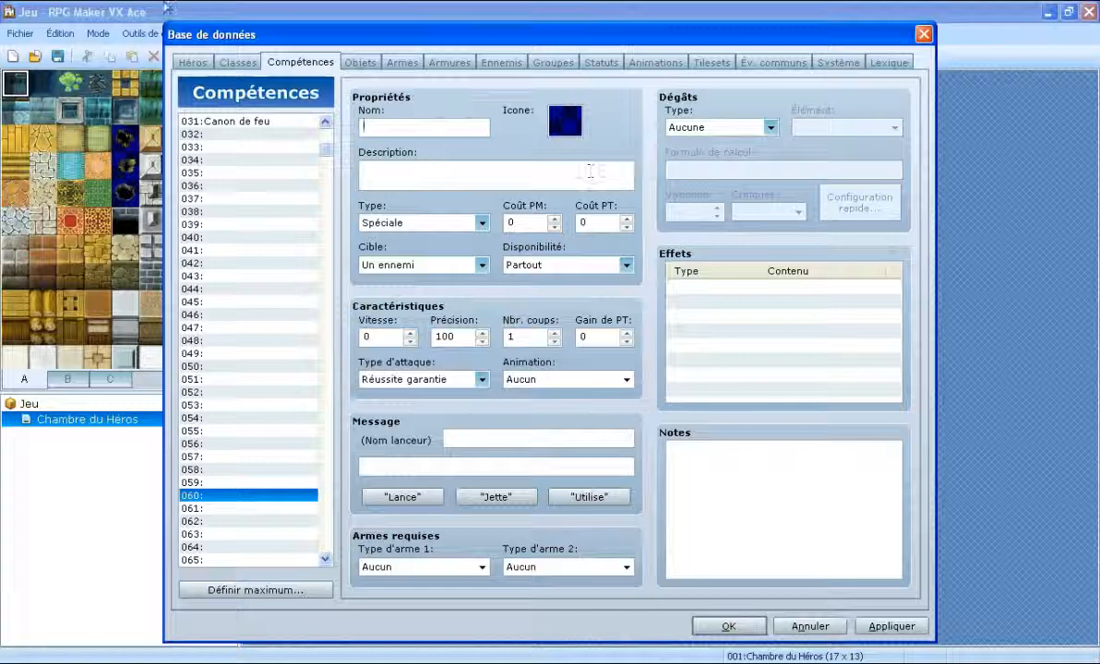
type("lame aqueuse")
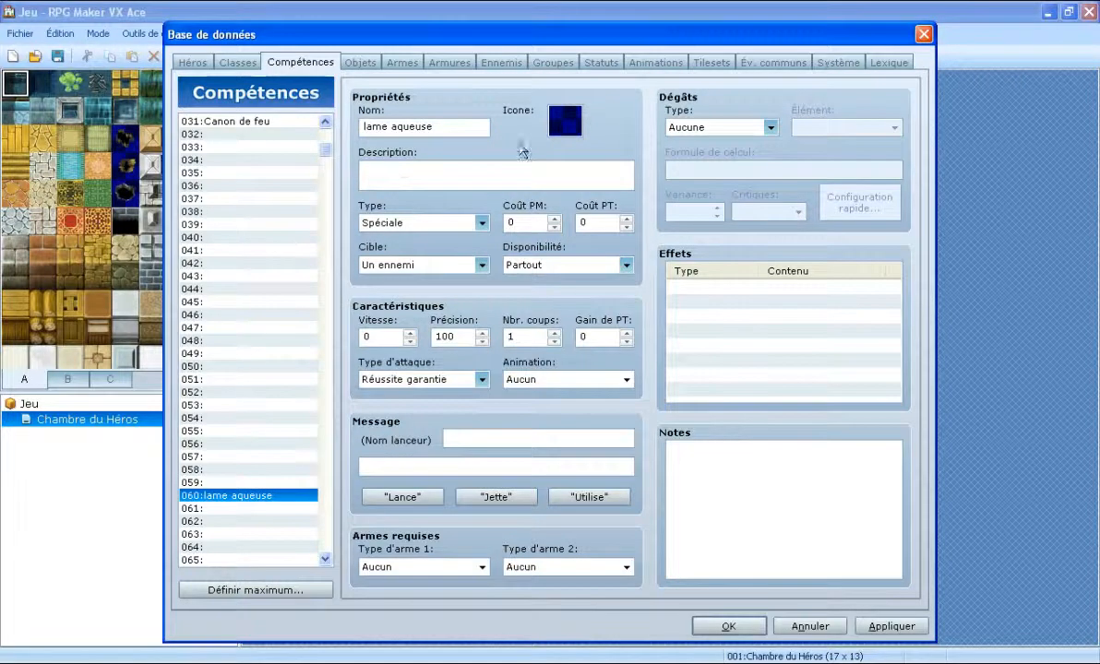
left_click(565, 120)
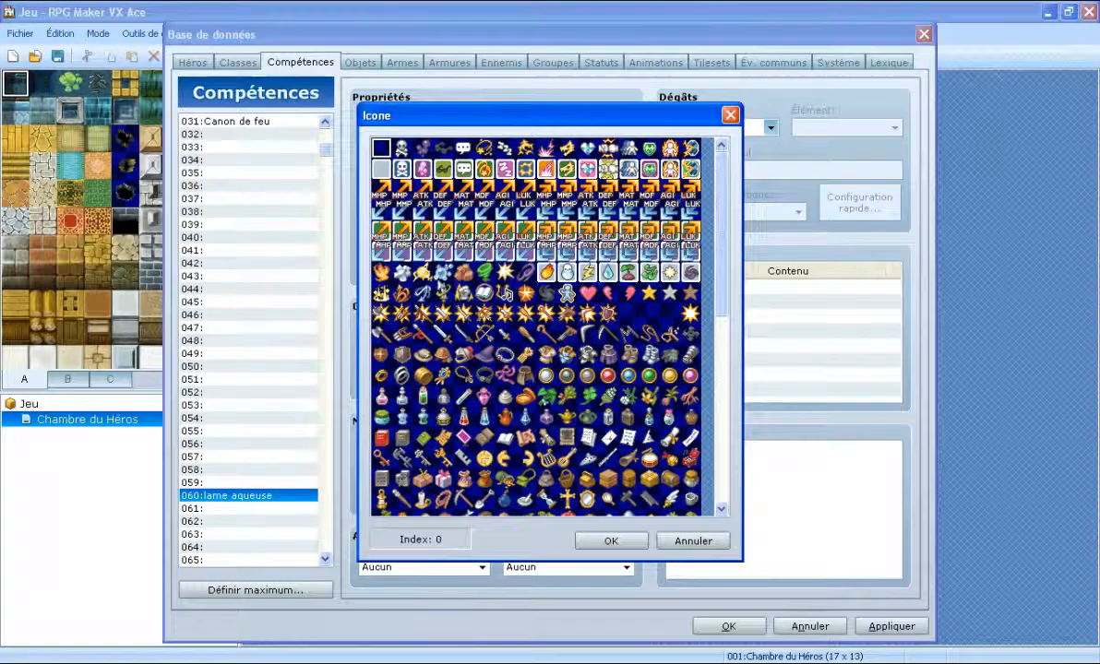
double_click(444, 271)
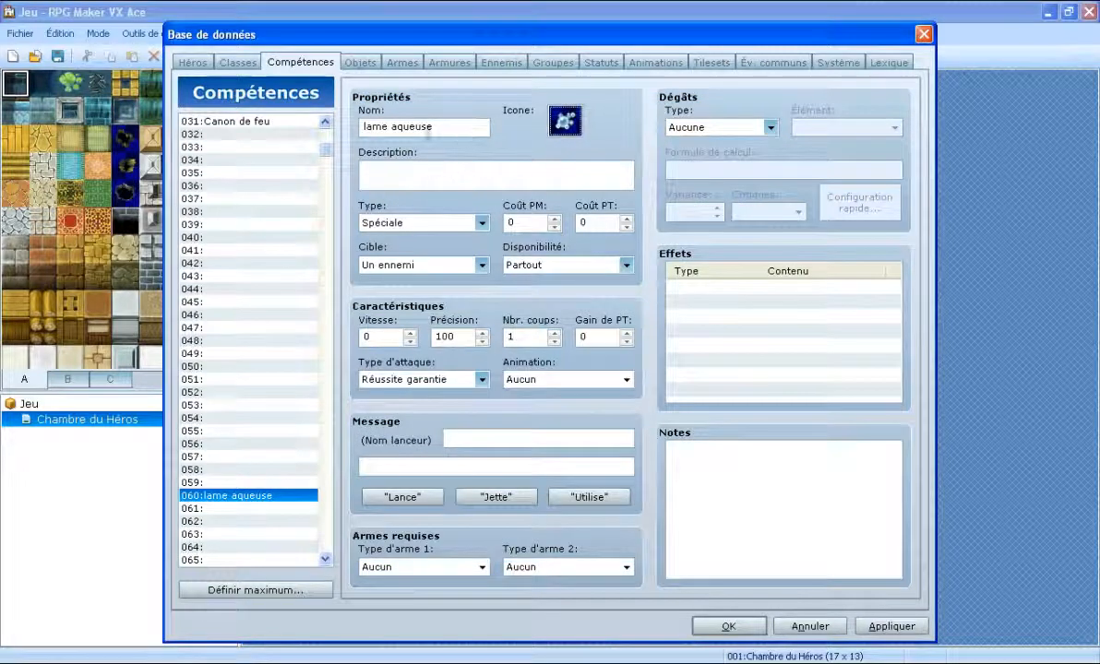
left_click_drag(365, 127, 380, 147)
key("Right")
key("Home")
key("Delete")
type("L")
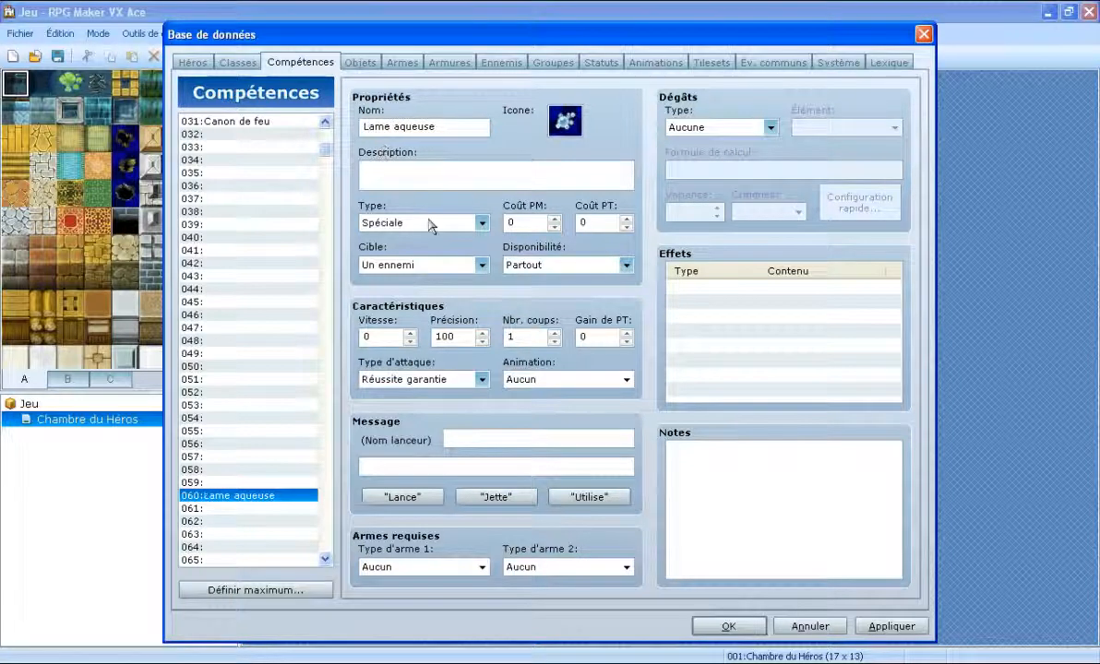
Set Lame aqueuse's type to Magique, its target to Un ennemi and its availability to En combat.
left_click(480, 223)
left_click(458, 268)
left_click(459, 267)
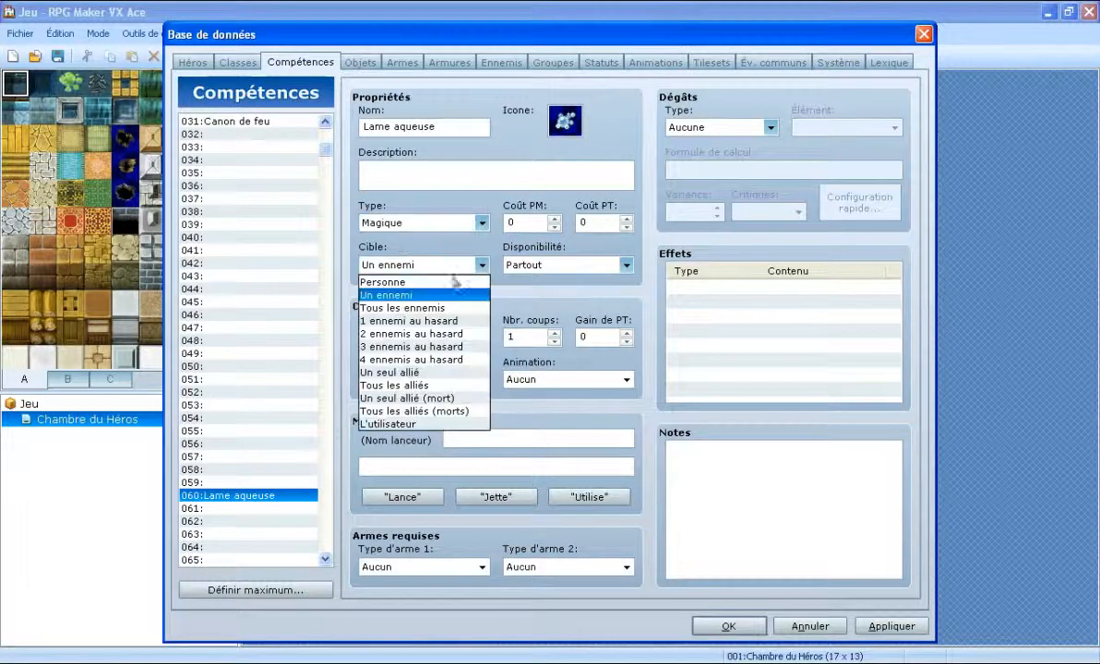
left_click(452, 295)
left_click(626, 264)
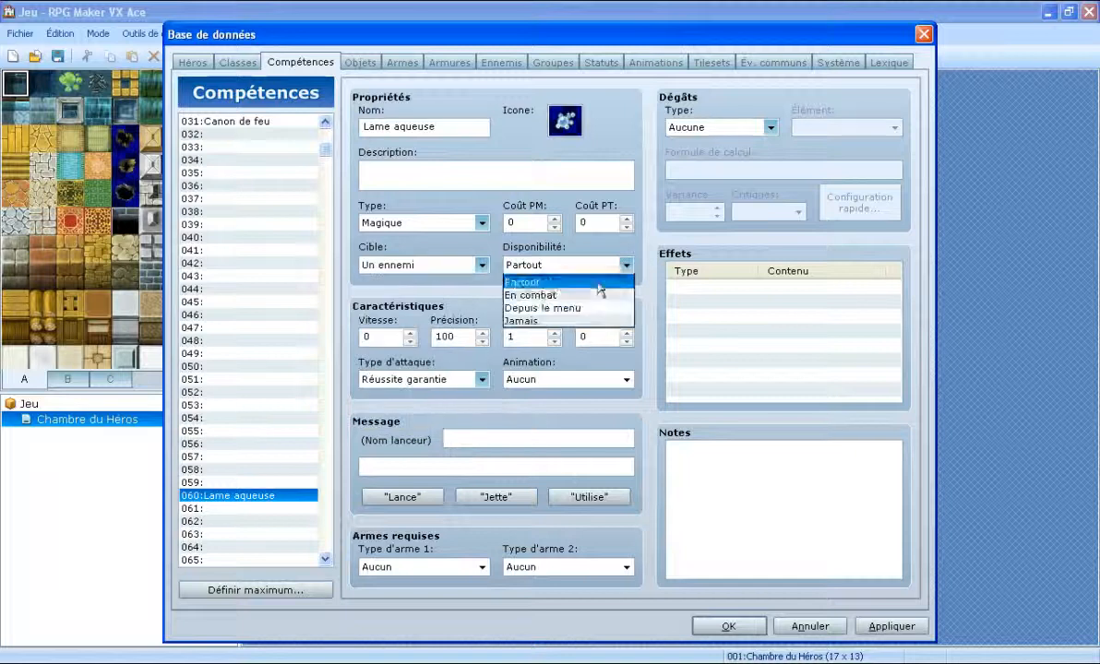
left_click(535, 294)
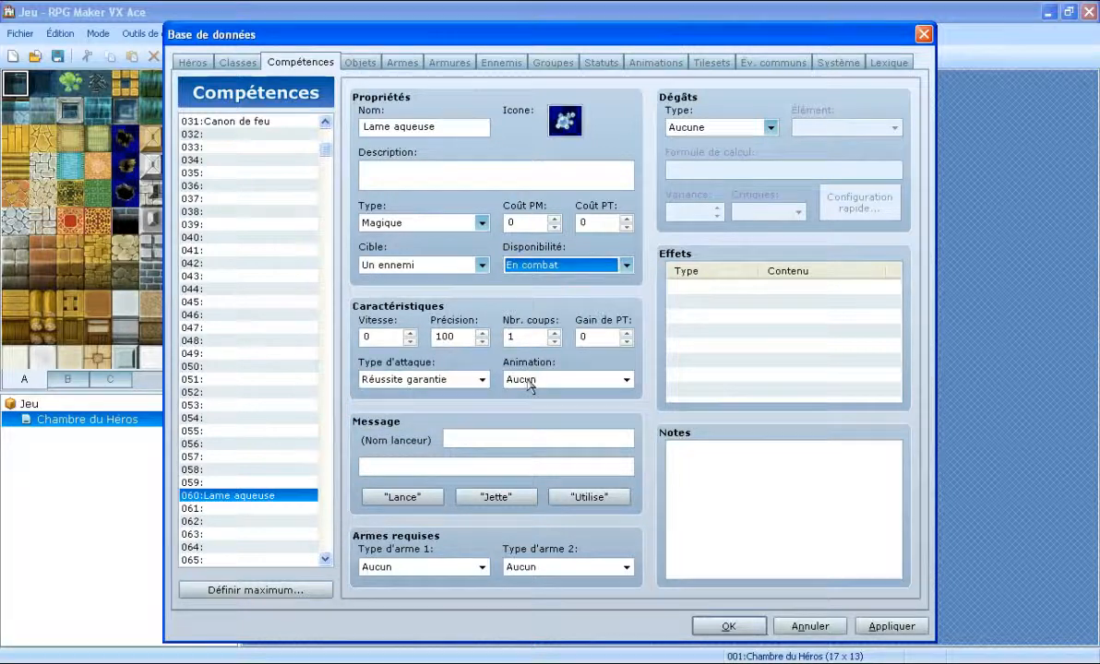
Give Lame aqueuse the Attaque physique attack type and an MP cost of 5.
left_click(478, 379)
left_click(439, 410)
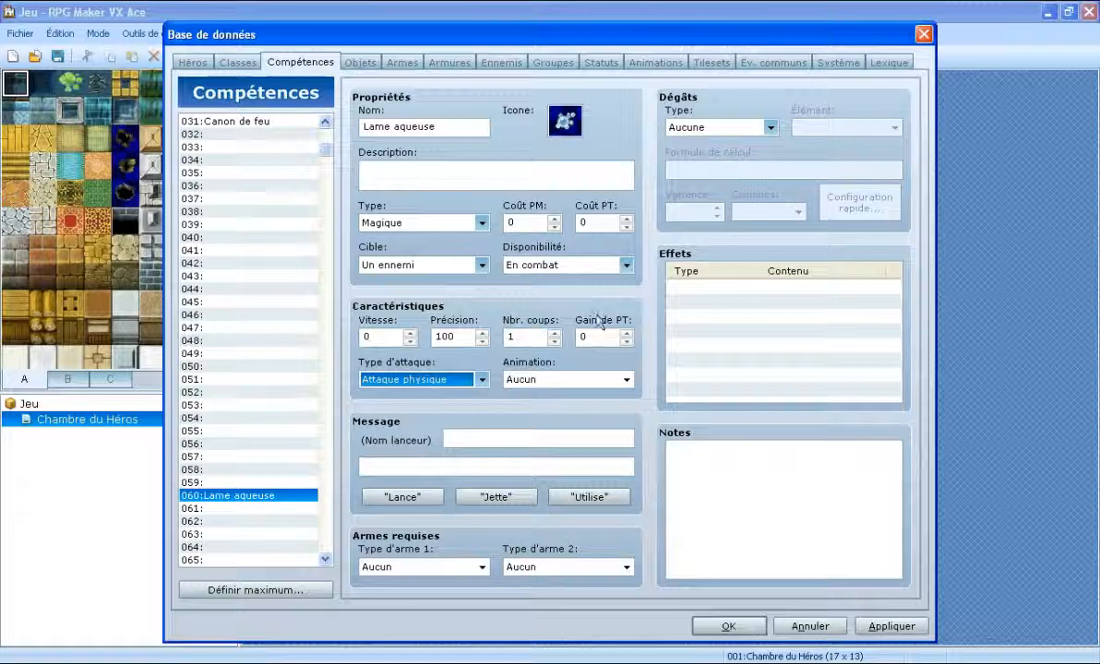
left_click(513, 223)
type("5")
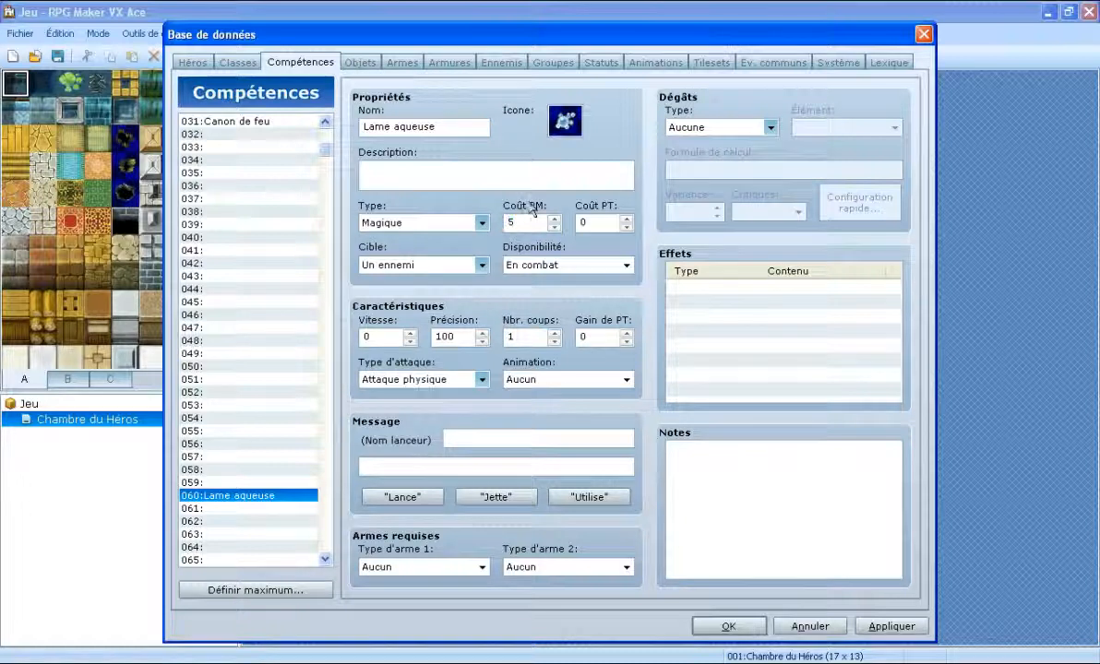
Enter "attaque d'une lame aquatique !" as the message shown when Lame aqueuse is used.
left_click(495, 431)
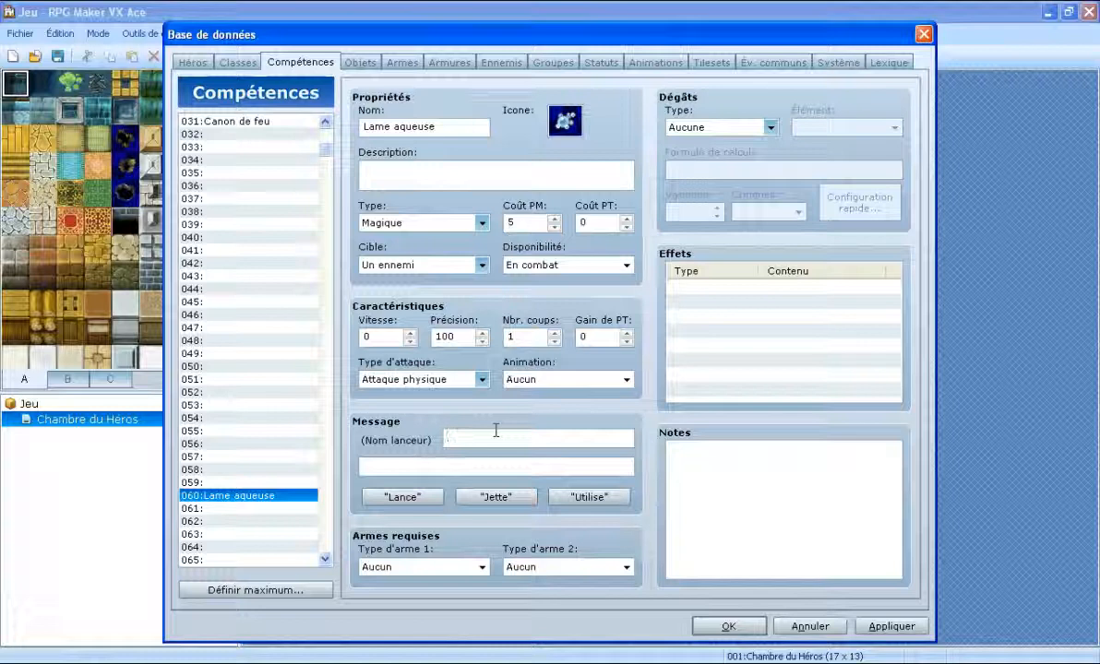
type("attaque d'une lame ")
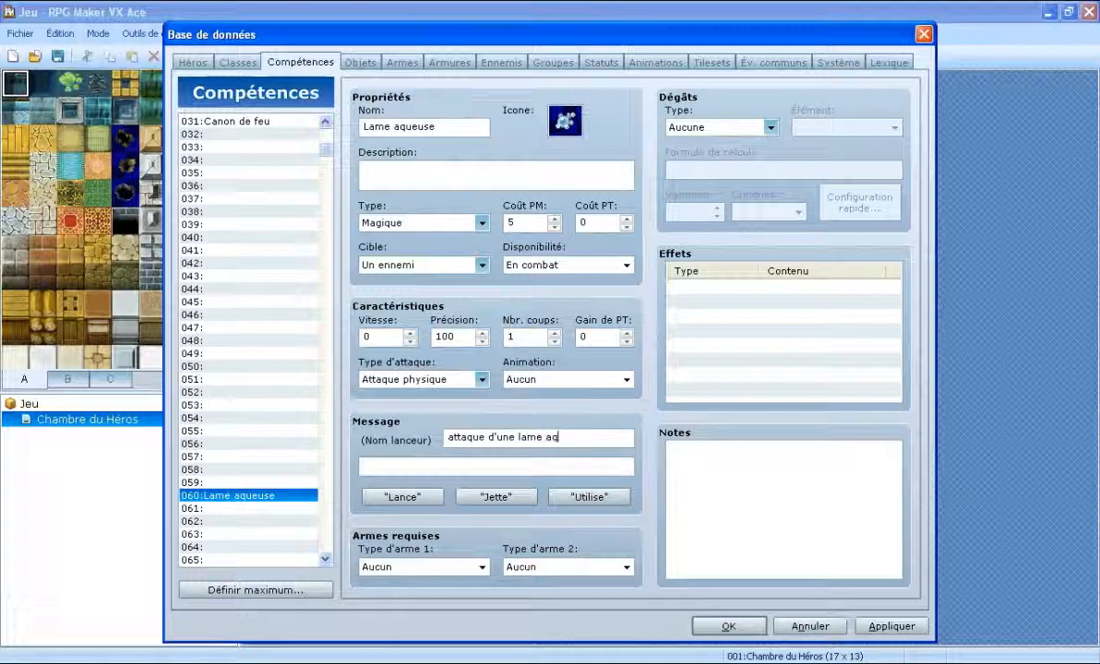
type("aquatique !")
Set Lame aqueuse's damage type to Dégâts aux PV and its element to Eau.
left_click(687, 127)
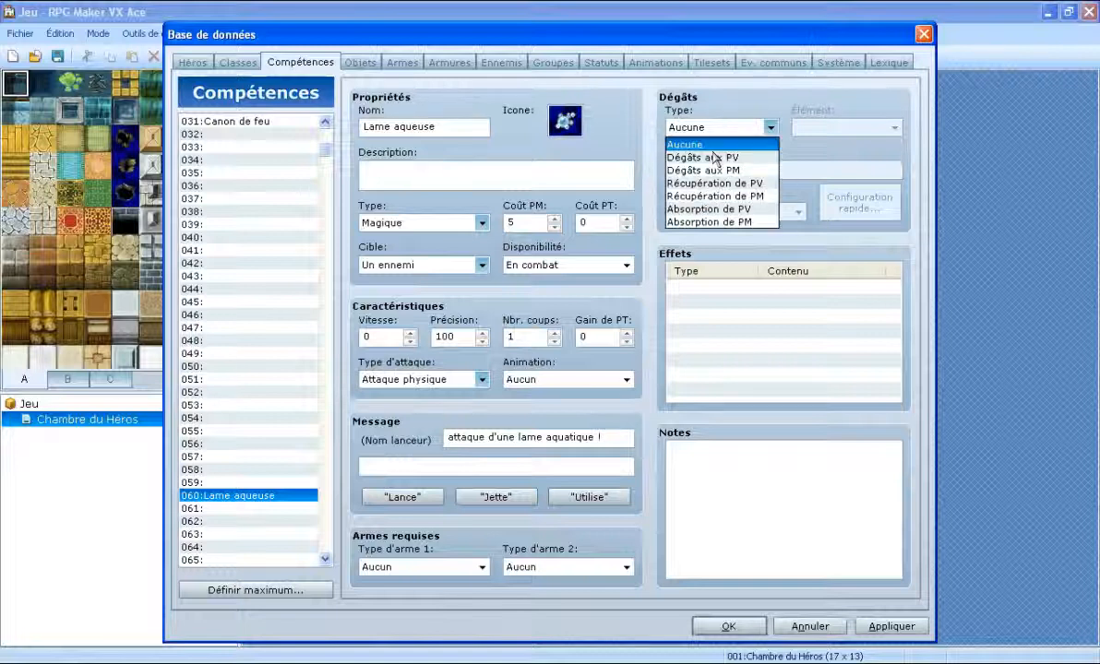
left_click(732, 155)
left_click(840, 127)
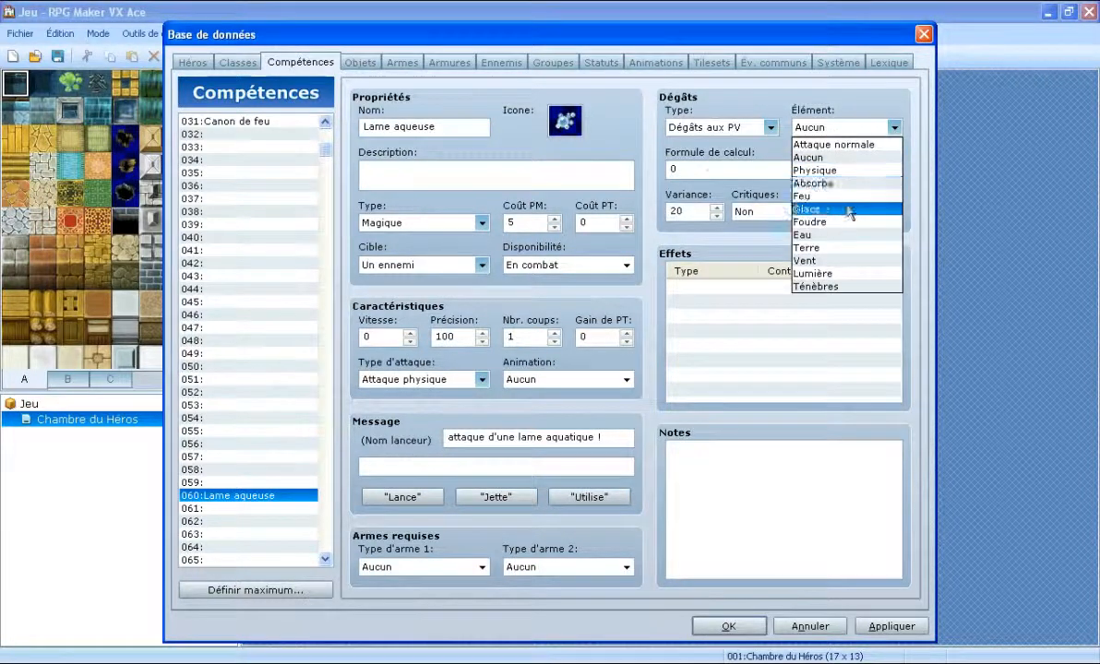
left_click(830, 235)
Copy Boule de feu's damage formula into Lame aqueuse and change it to "a.mat * 4.5 - b.def * 2".
double_click(703, 171)
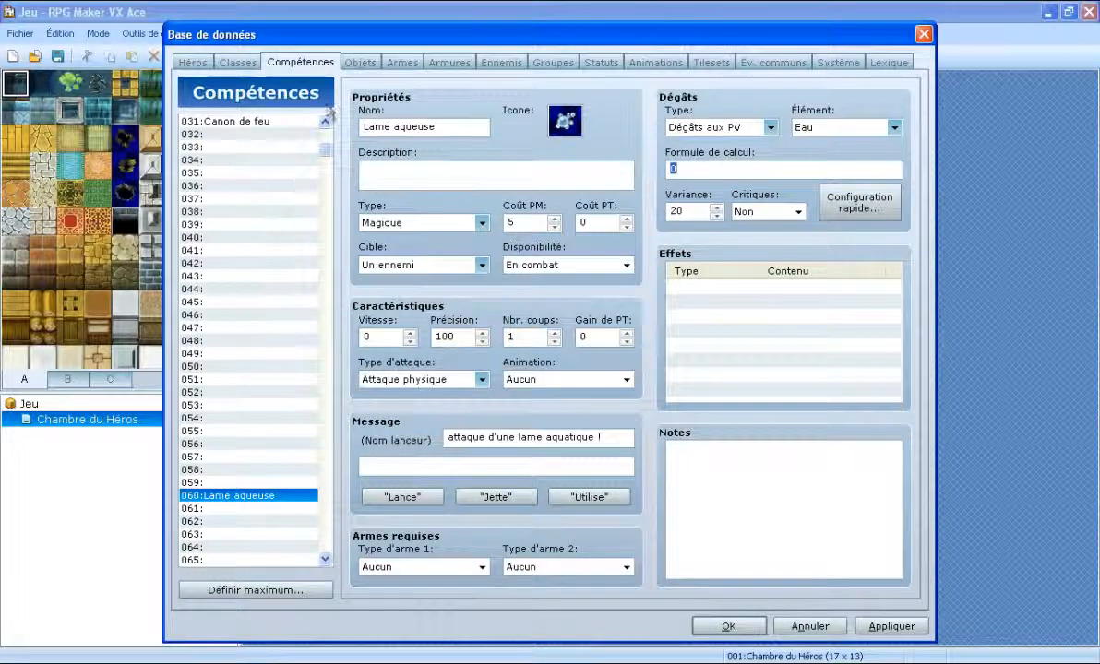
scroll(307, 139, "up", 1)
scroll(306, 139, "up", 1)
left_click(251, 121)
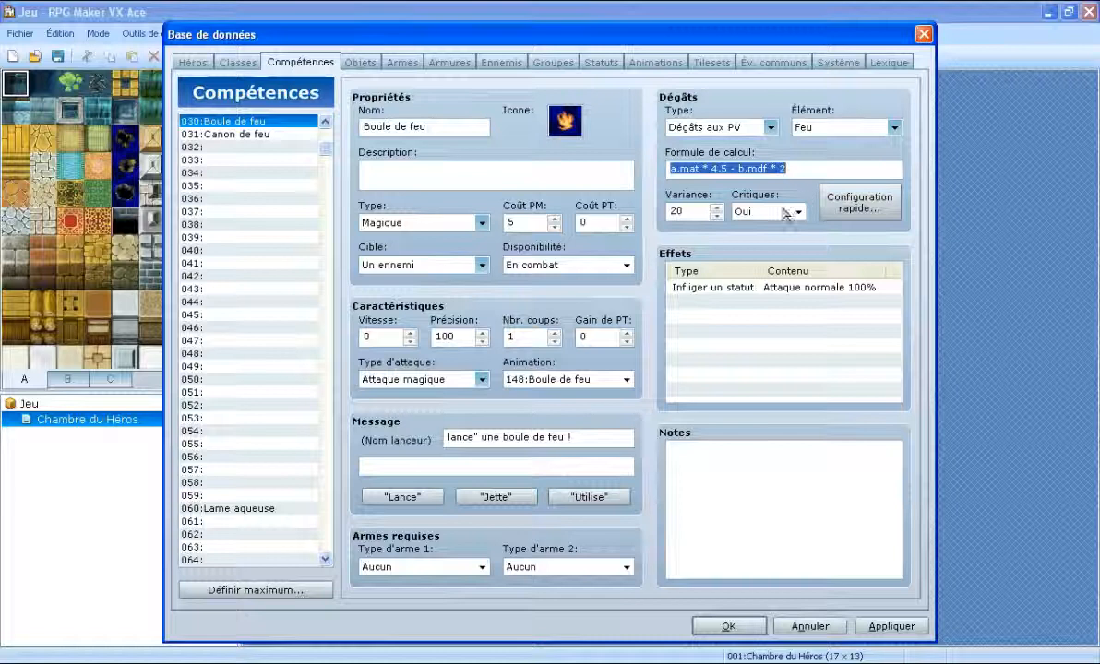
left_click(242, 508)
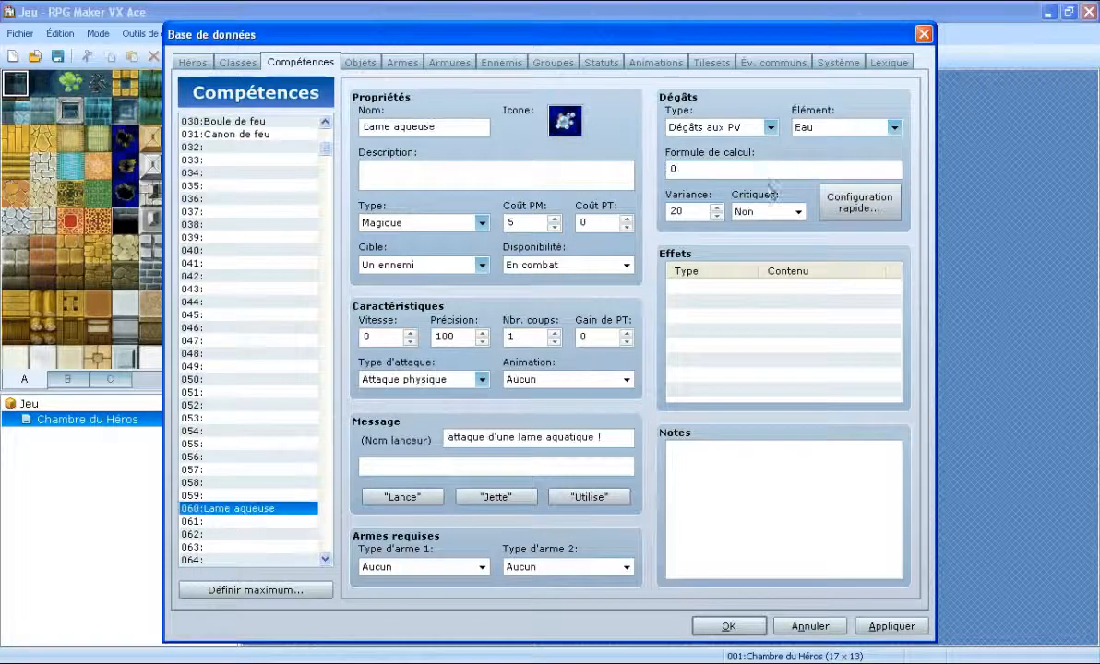
double_click(763, 172)
type("a.mat * 4.5 - b.mdf * 2")
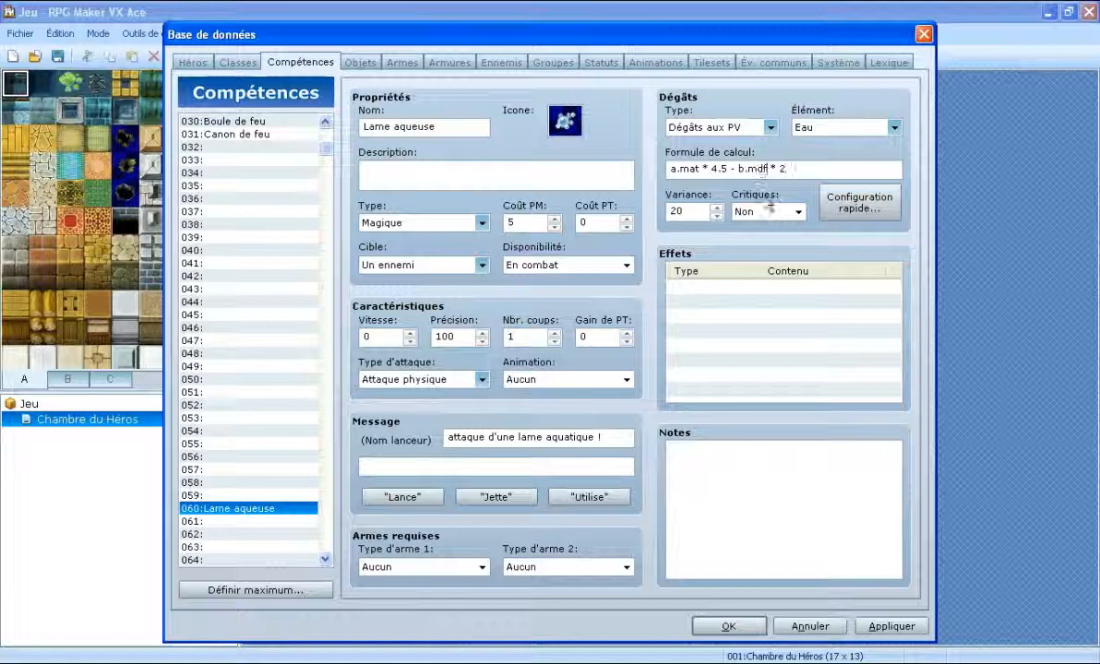
type("def")
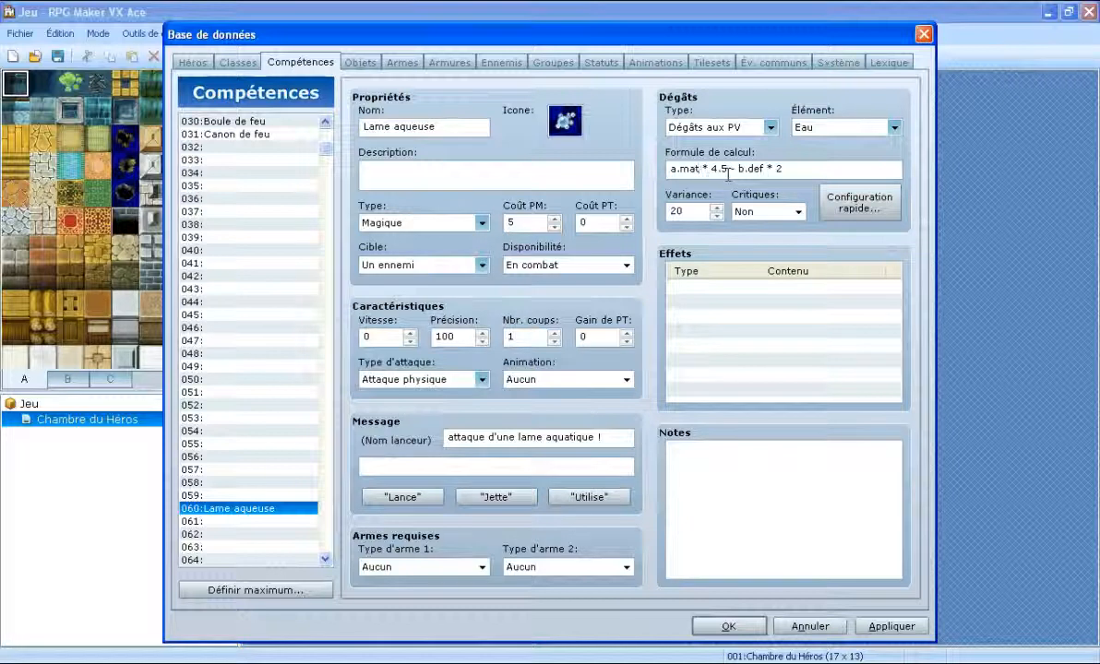
Allow critical hits for Lame aqueuse and add an effect inflicting the Attaque normale status at 100%.
left_click(766, 212)
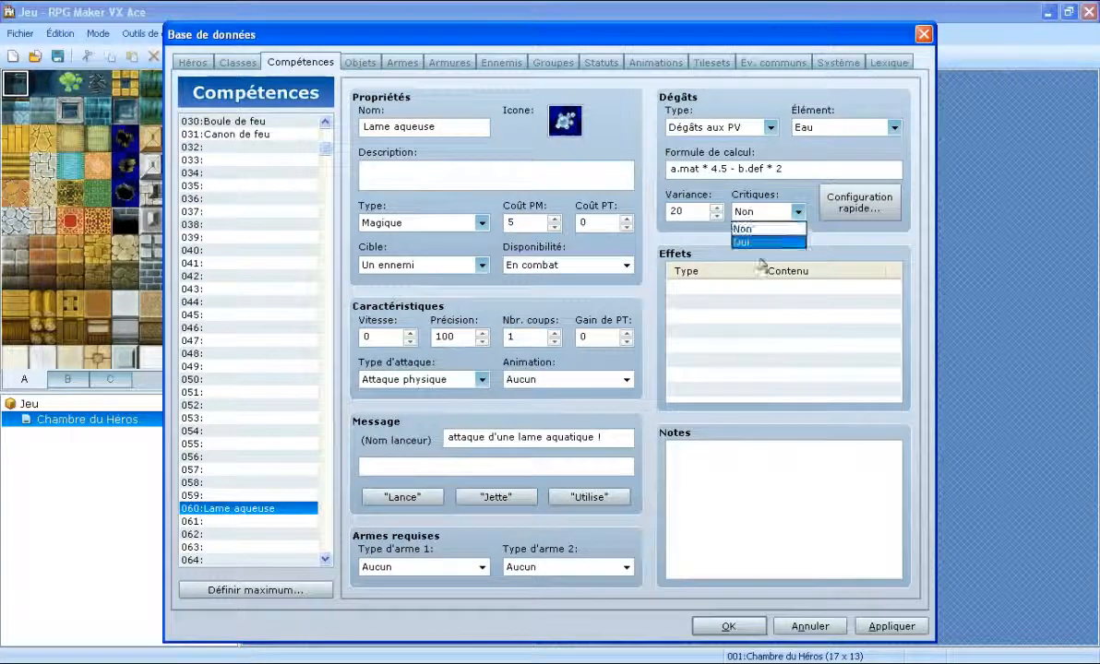
left_click(752, 243)
double_click(748, 288)
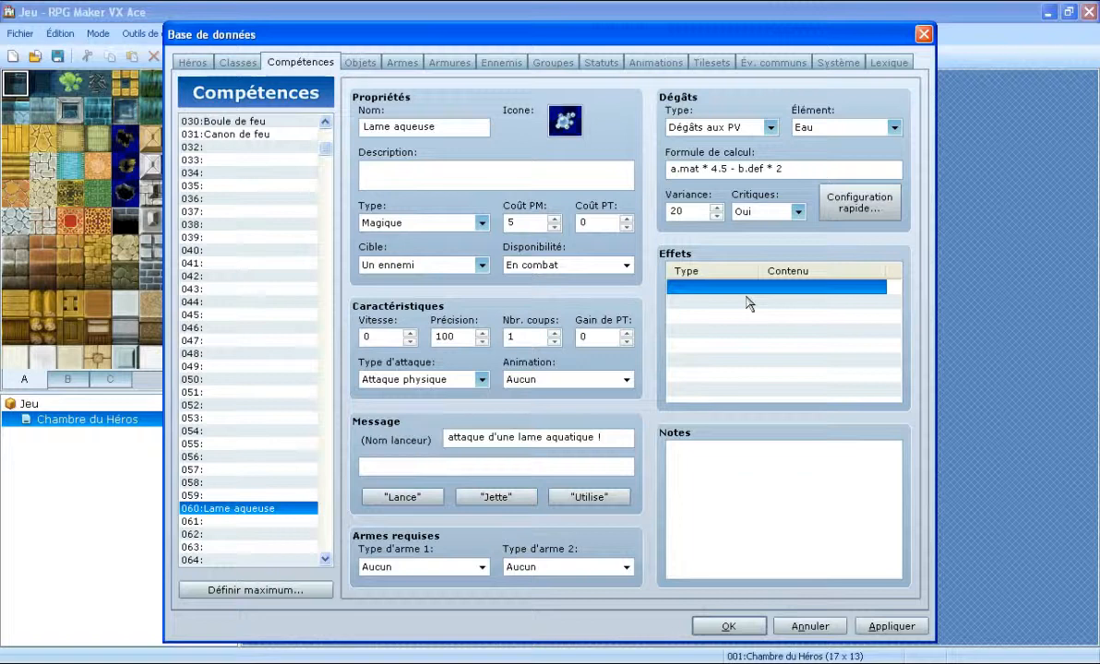
left_click(832, 454)
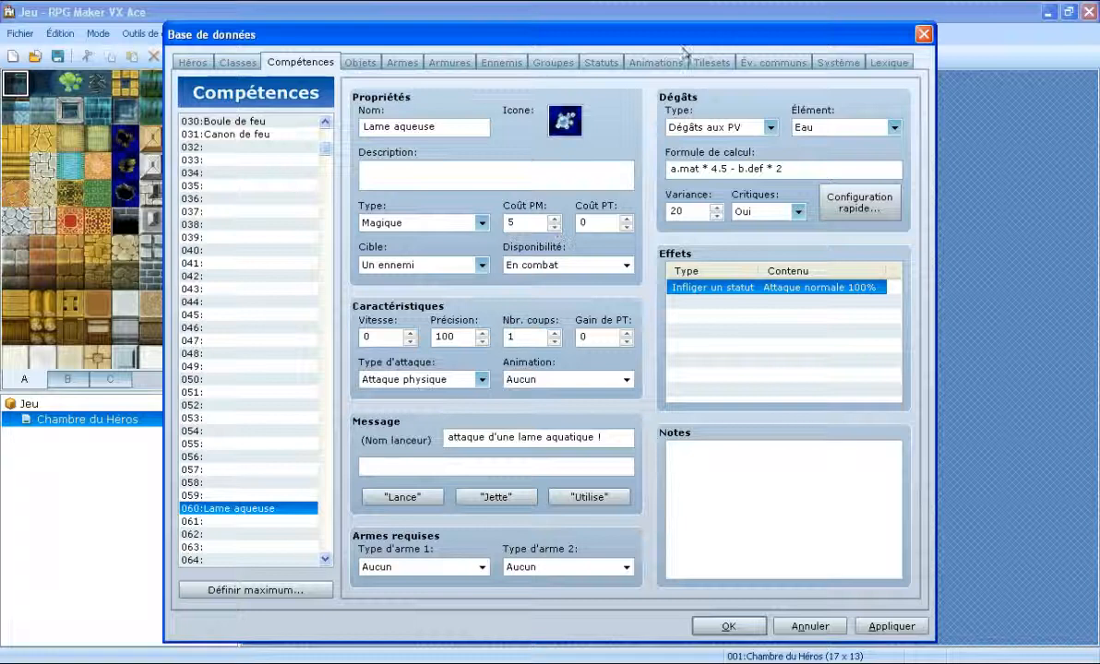
Name empty animation 178 "Lame aqueuse" in the animation database.
left_click(653, 61)
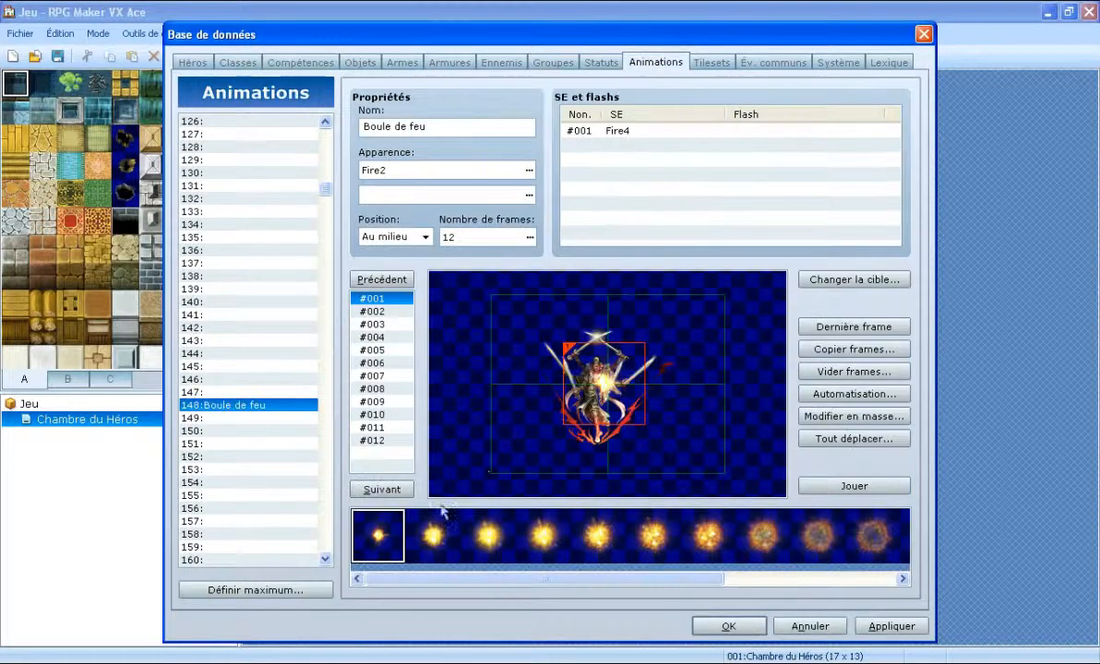
scroll(266, 509, "down", 1)
scroll(234, 518, "down", 4)
scroll(231, 520, "down", 2)
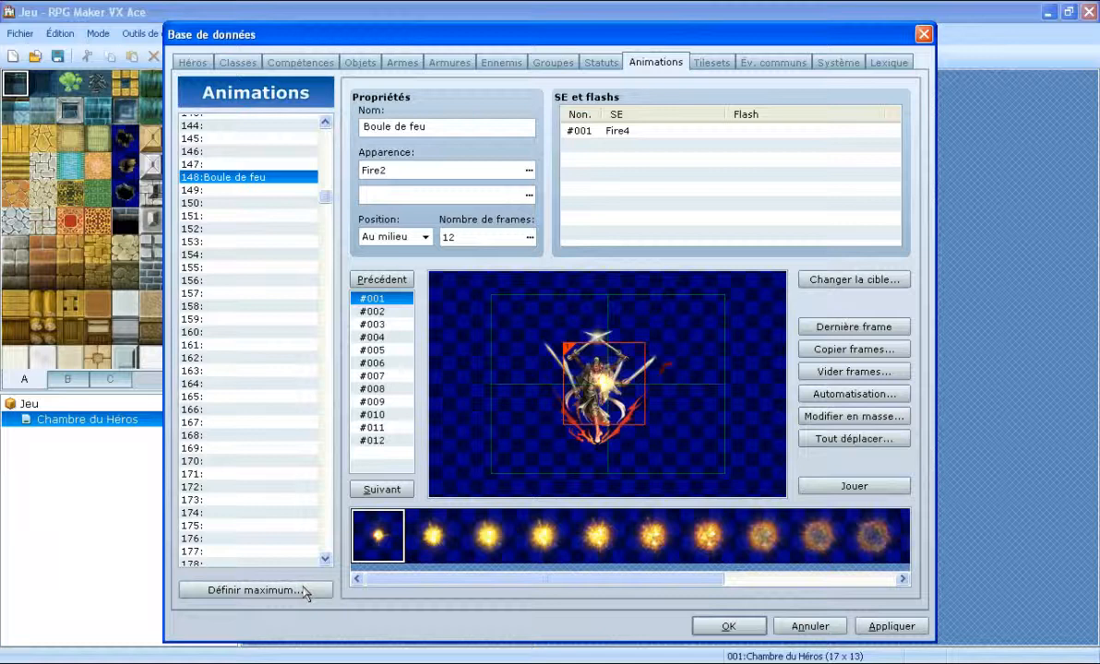
left_click(236, 561)
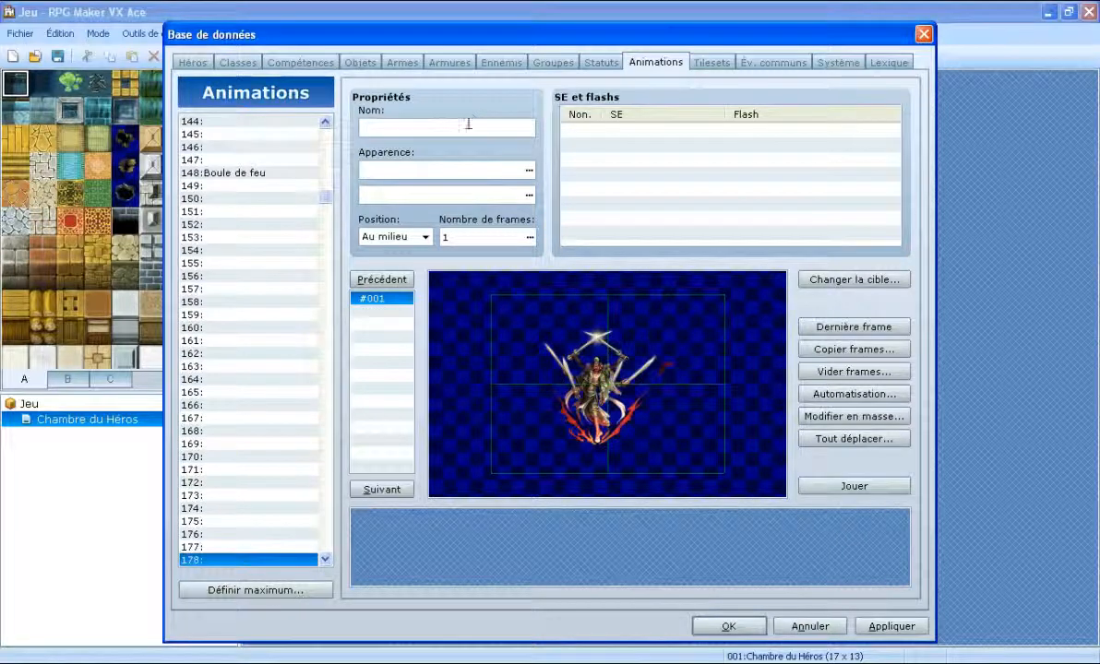
type("L")
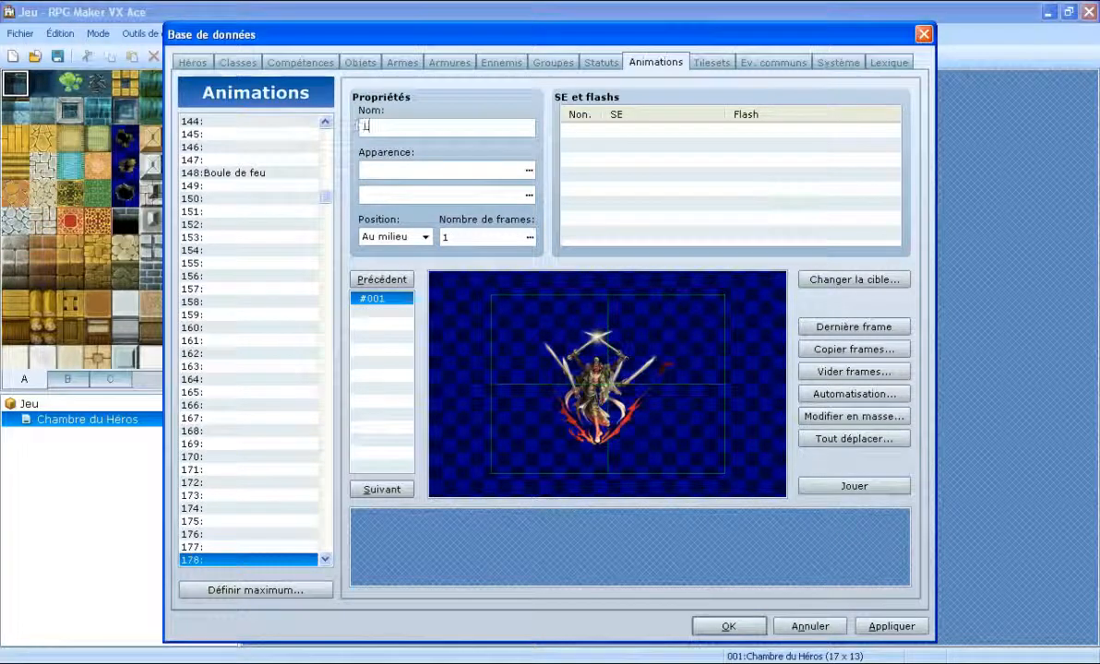
type("ame aque")
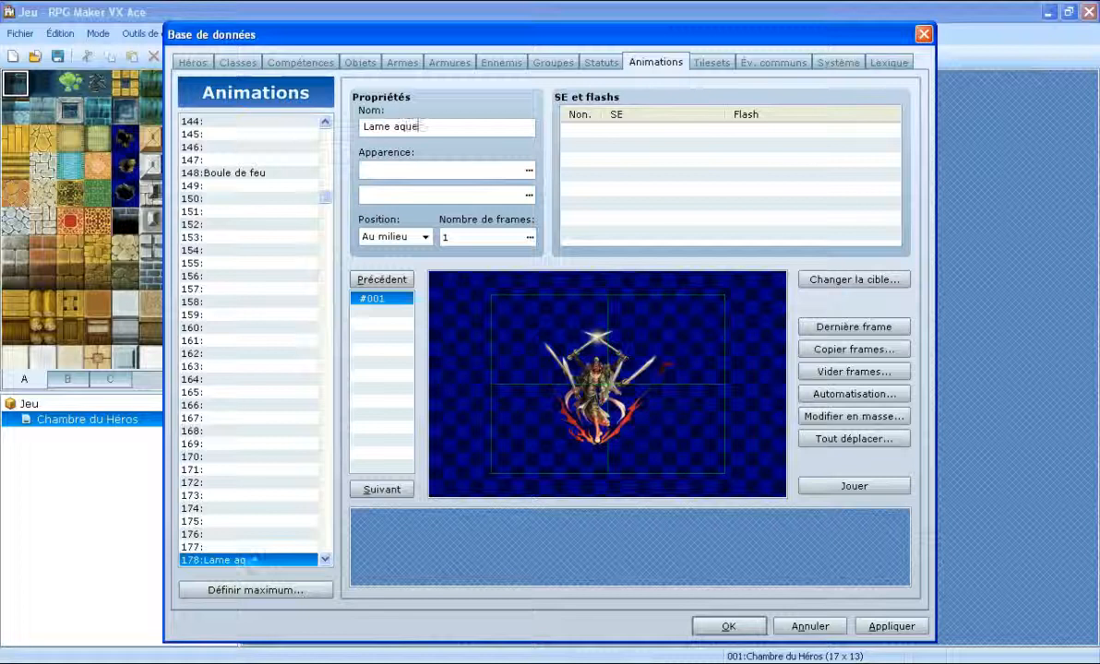
type("use")
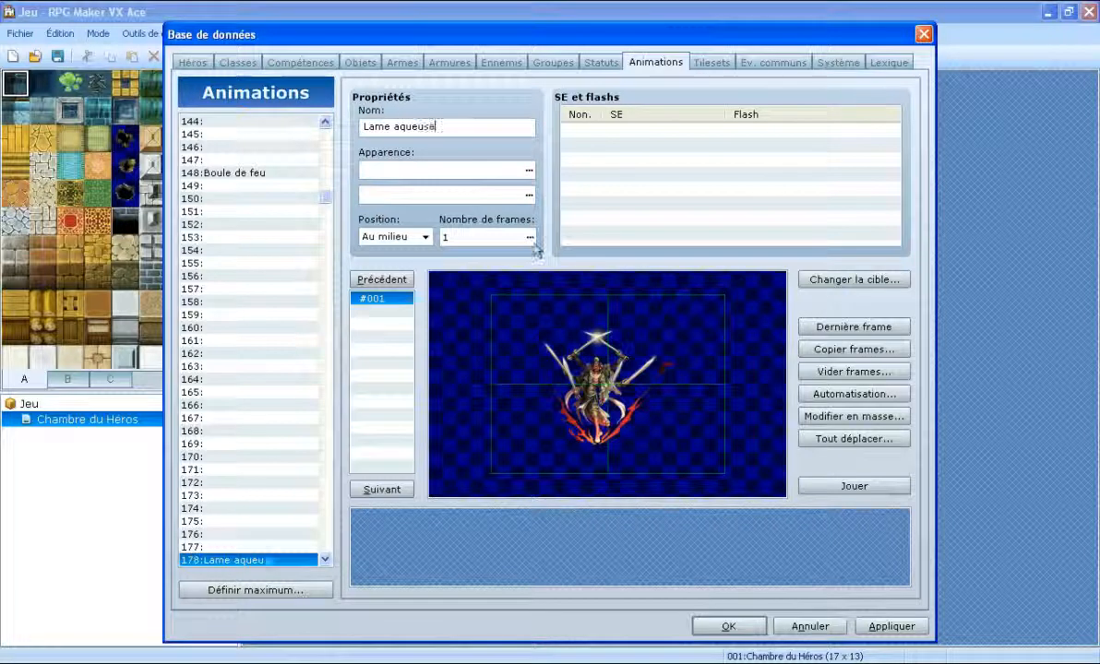
Open the main graphic choices for the Lame aqueuse animation and preview Sword2 and Sword1.
left_click(529, 171)
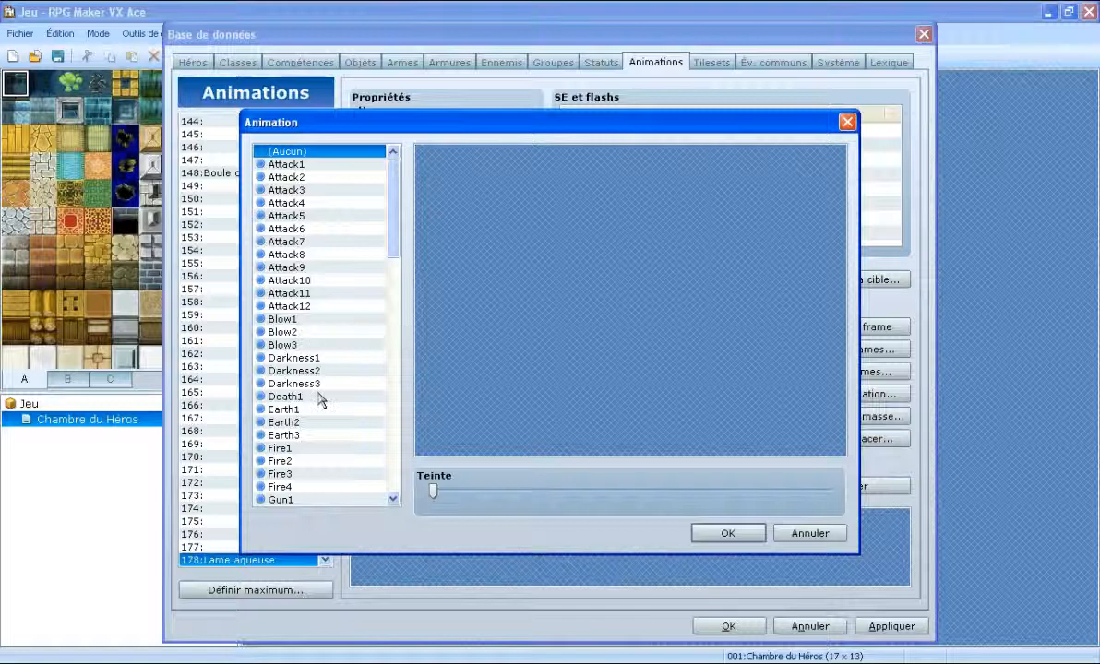
scroll(340, 425, "down", 3)
scroll(347, 430, "down", 7)
scroll(343, 455, "down", 2)
scroll(324, 422, "down", 2)
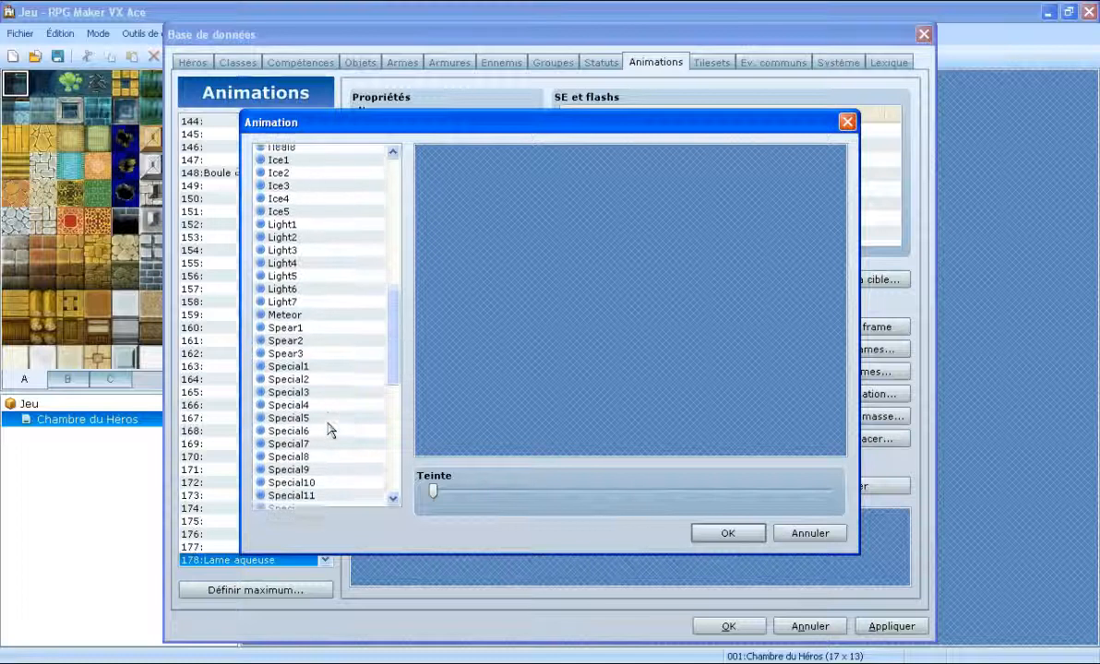
scroll(328, 434, "down", 4)
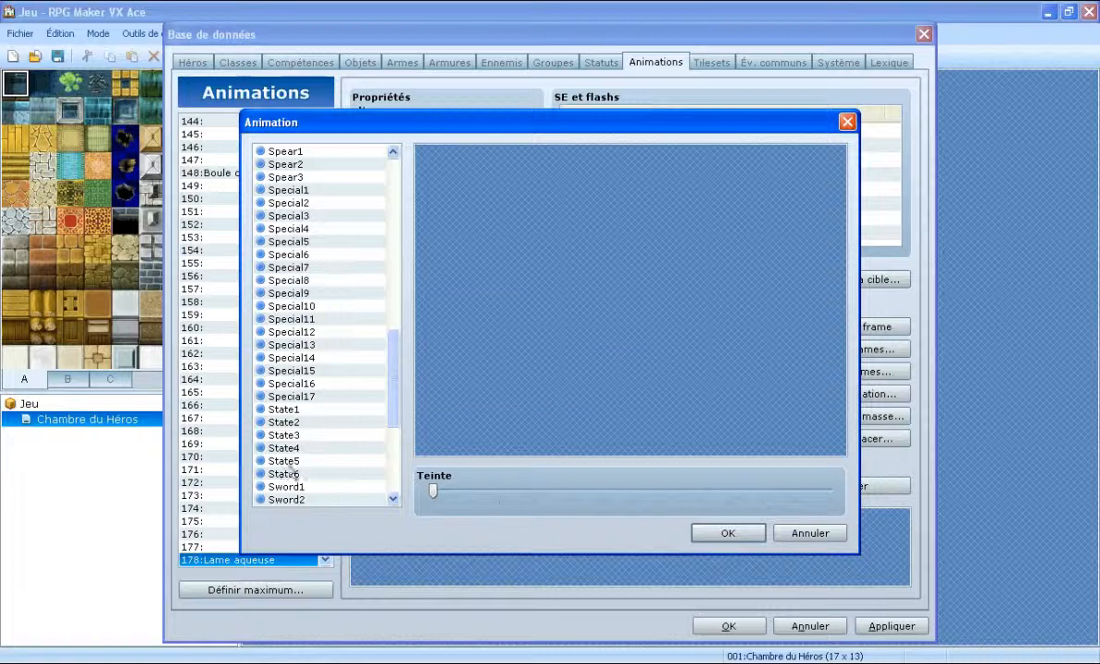
left_click(286, 499)
left_click(289, 487)
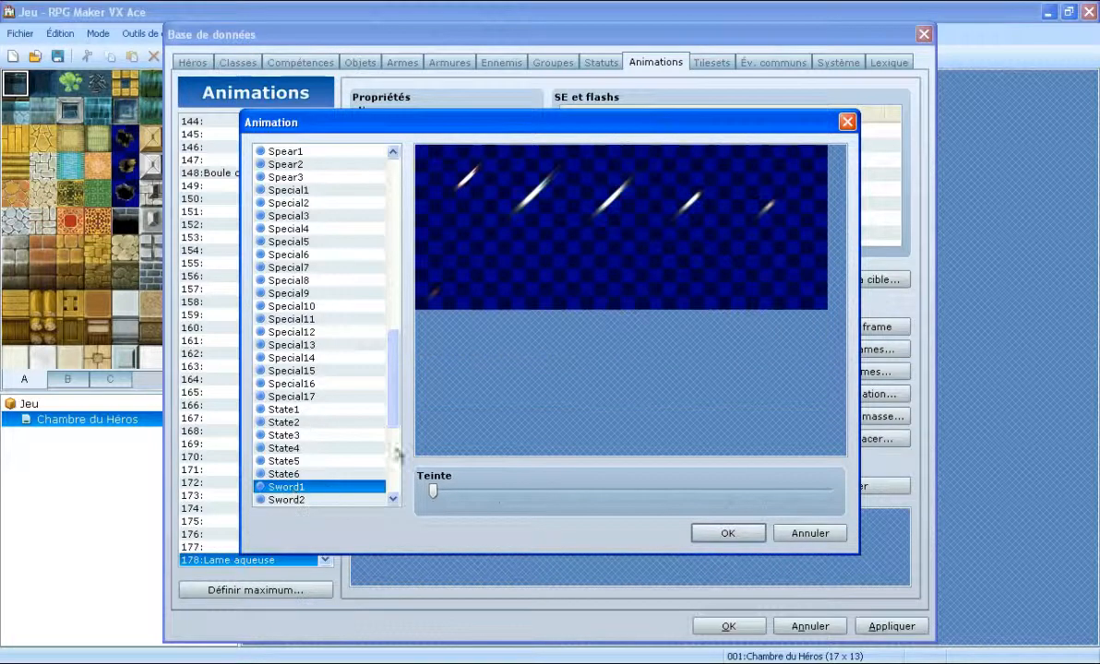
Compare the sword animation graphics from Sword6 back to Sword1.
scroll(339, 489, "down", 3)
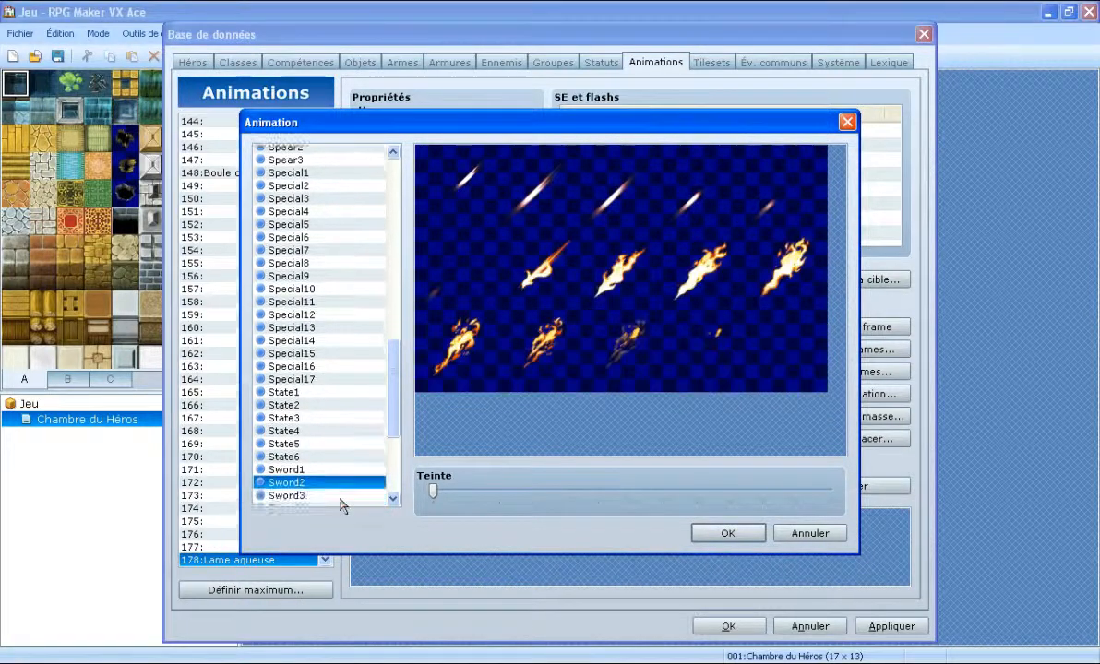
left_click(326, 461)
key("Up")
key("Up")
key("Up")
key("Up")
key("Up")
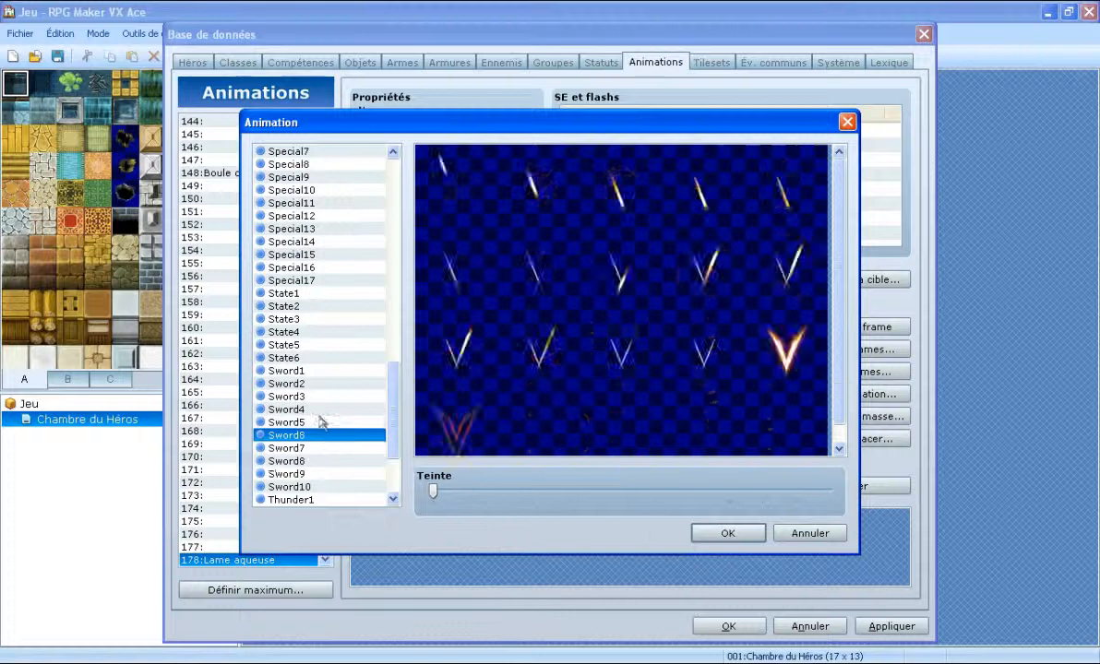
left_click(323, 411)
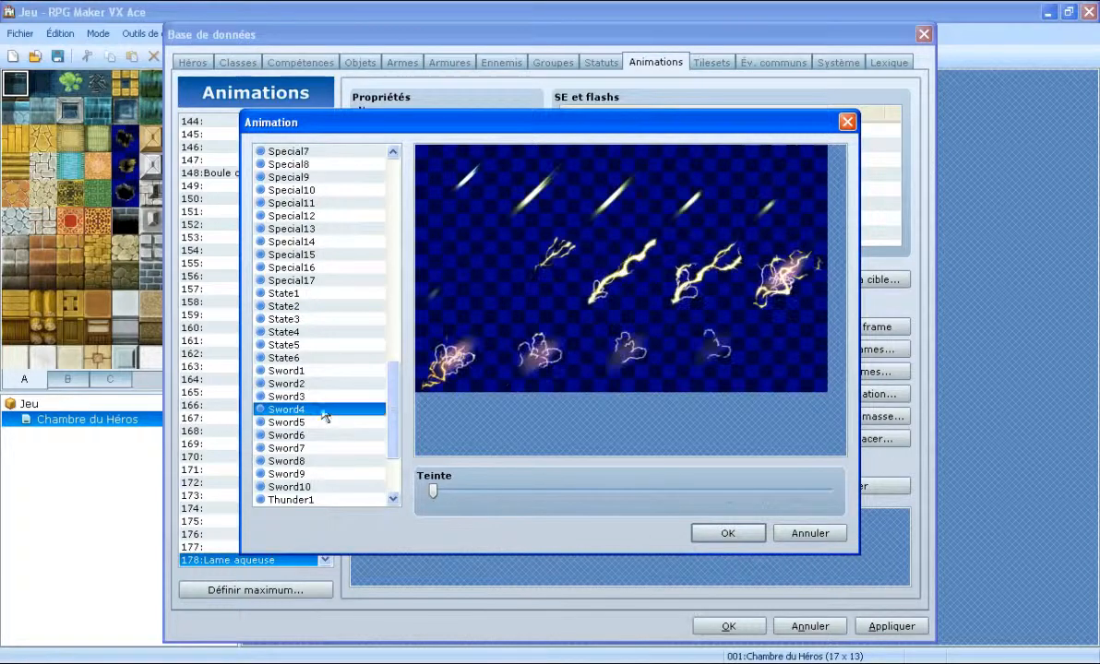
left_click(329, 400)
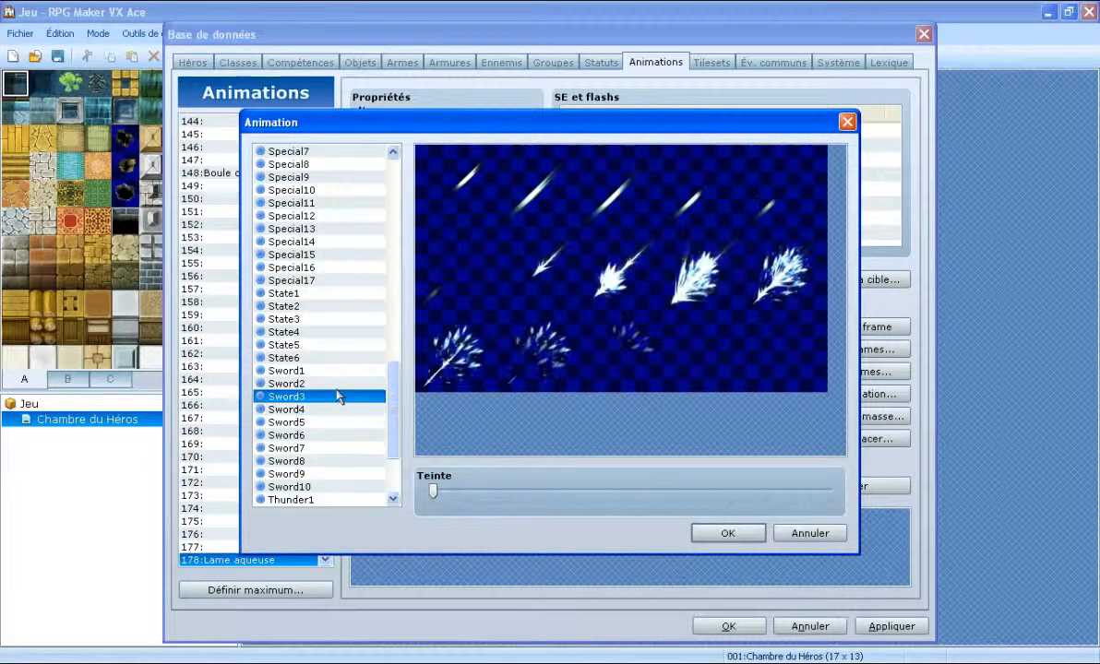
left_click(338, 386)
left_click(340, 374)
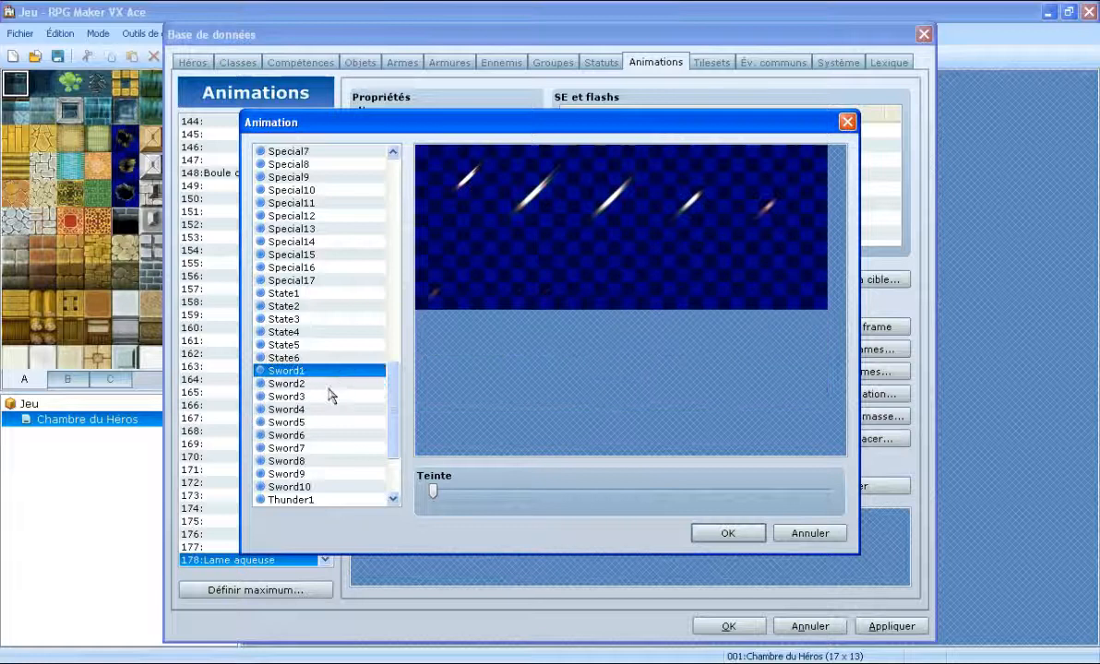
Try different tints on the Sword2 and Sword3 graphics.
left_click(336, 384)
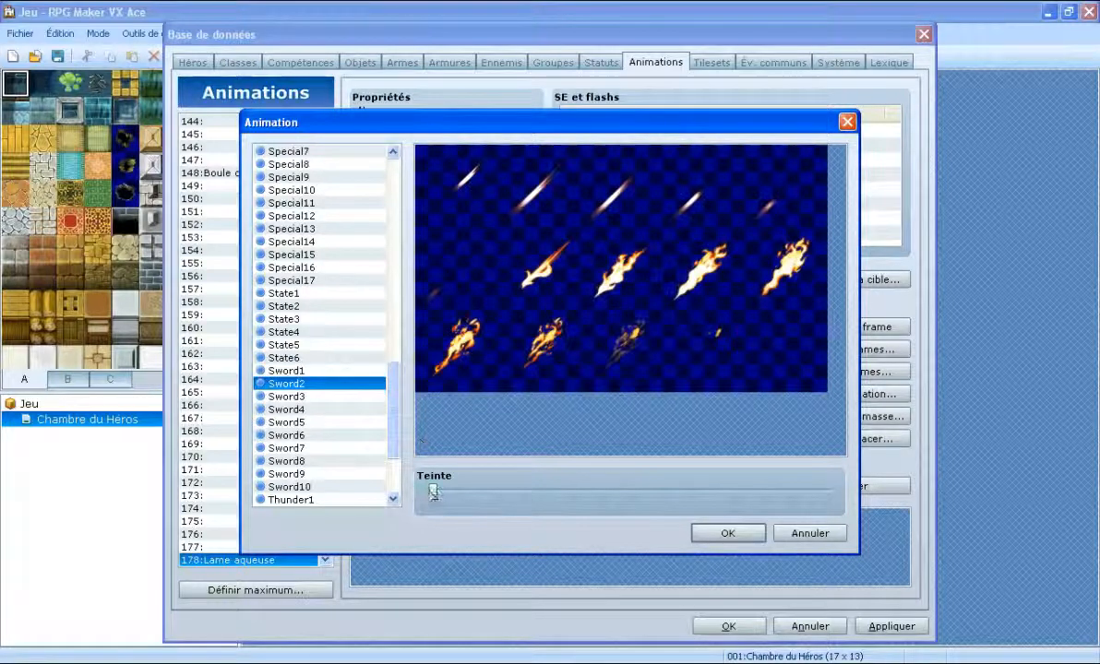
left_click_drag(443, 497, 652, 488)
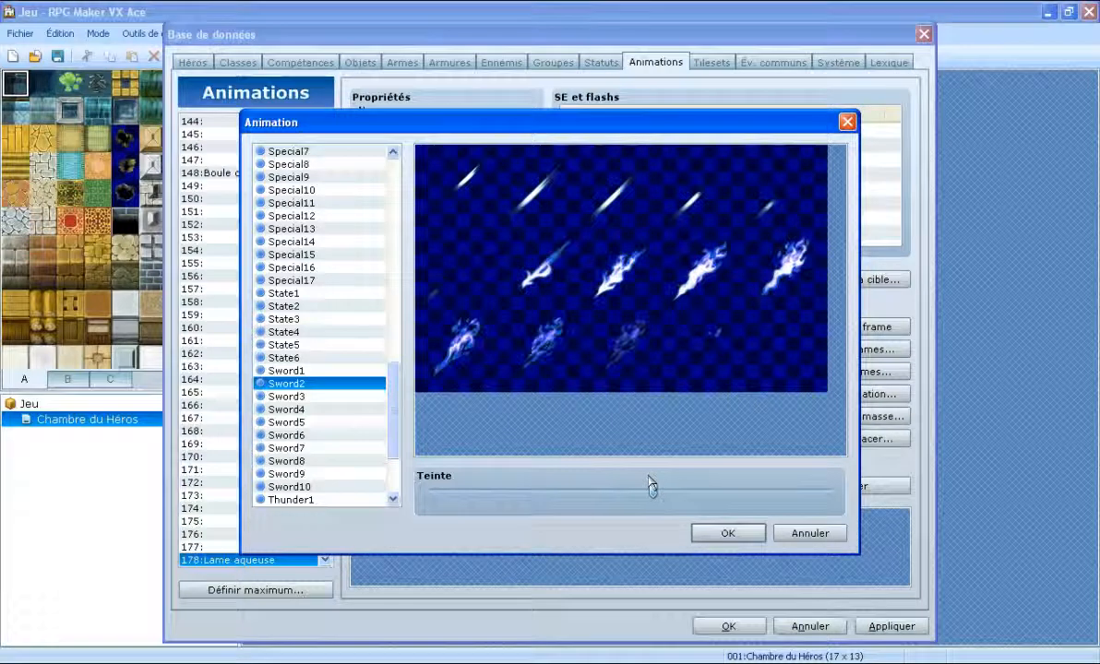
left_click(295, 398)
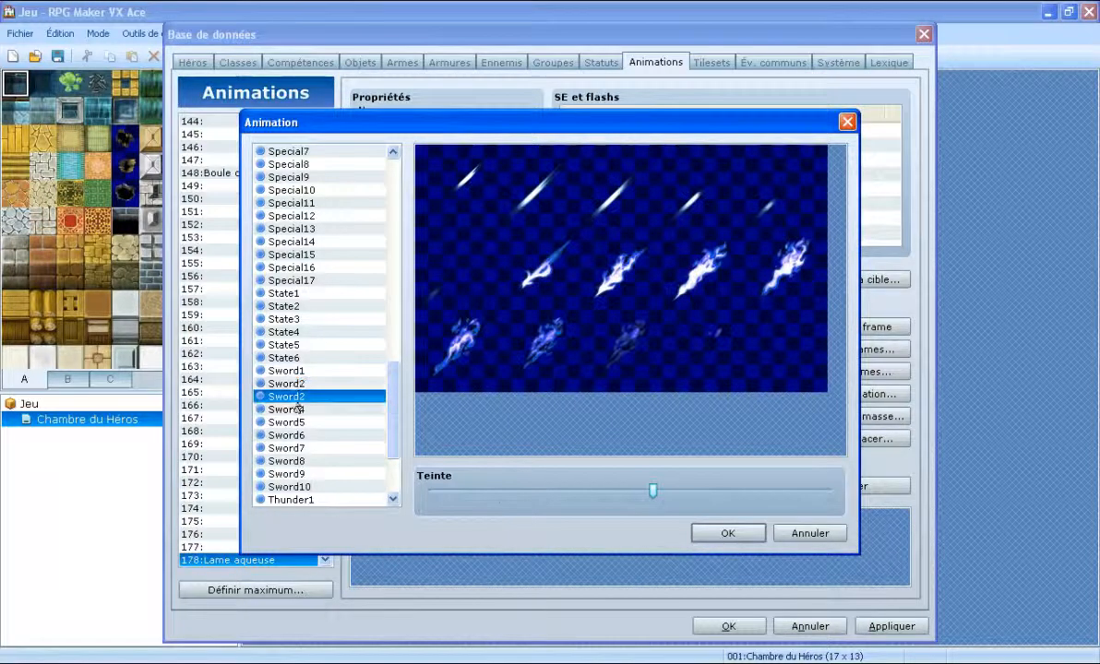
left_click(322, 412)
left_click(322, 372)
left_click(327, 385)
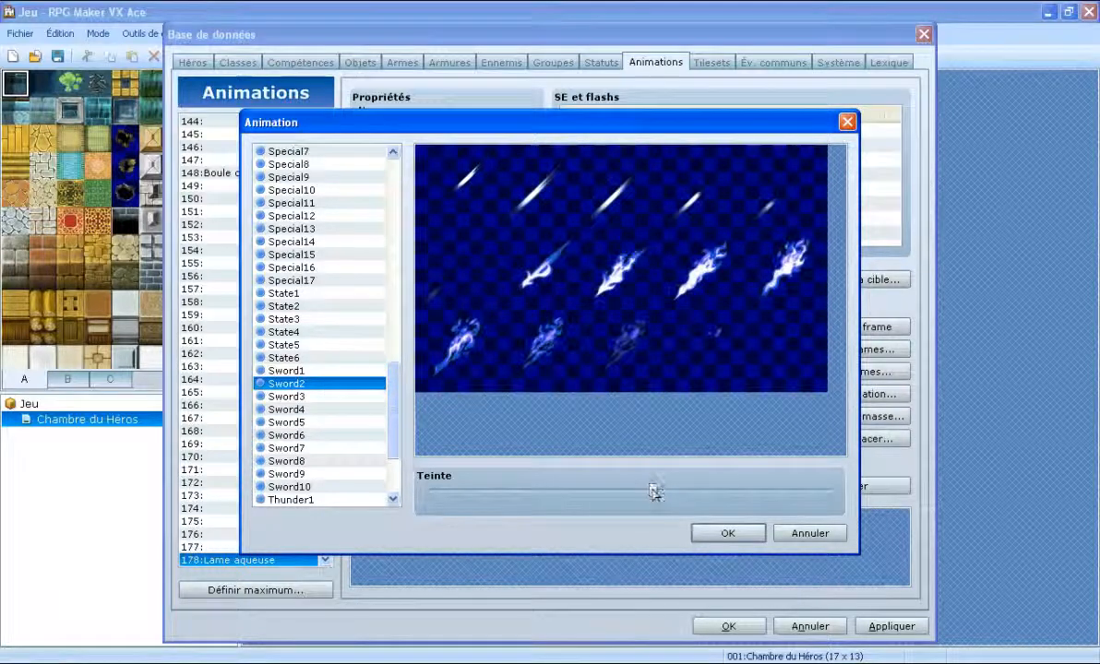
left_click_drag(665, 496, 699, 496)
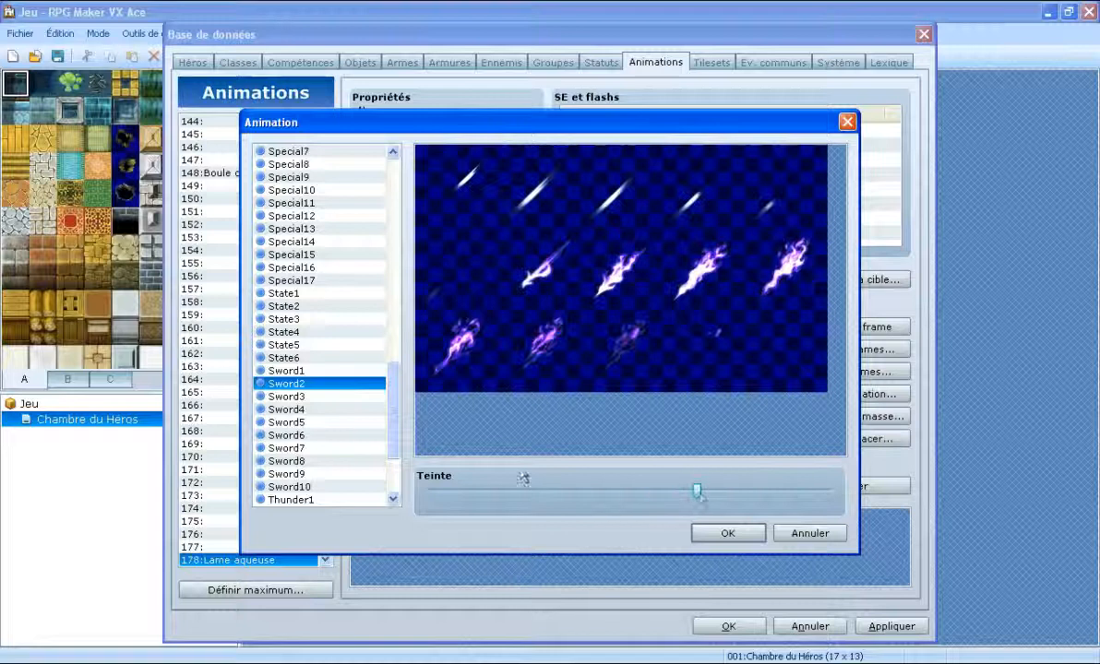
left_click(349, 396)
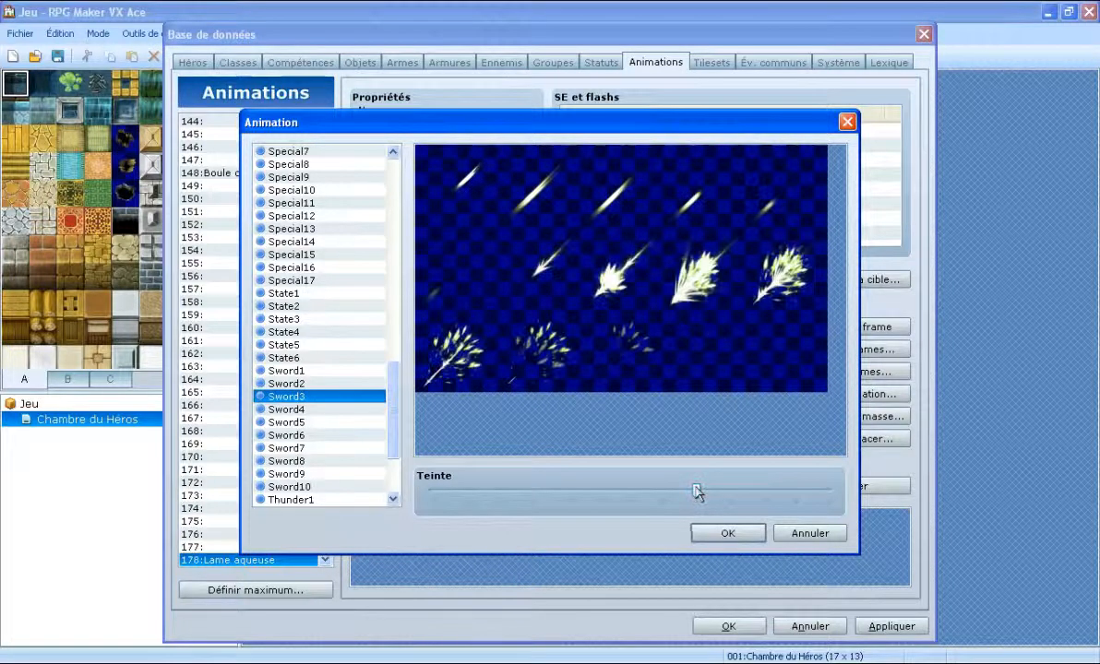
left_click_drag(696, 493, 907, 501)
left_click_drag(831, 498, 303, 518)
Preview the sword graphics from Sword4 through Sword10.
left_click(314, 409)
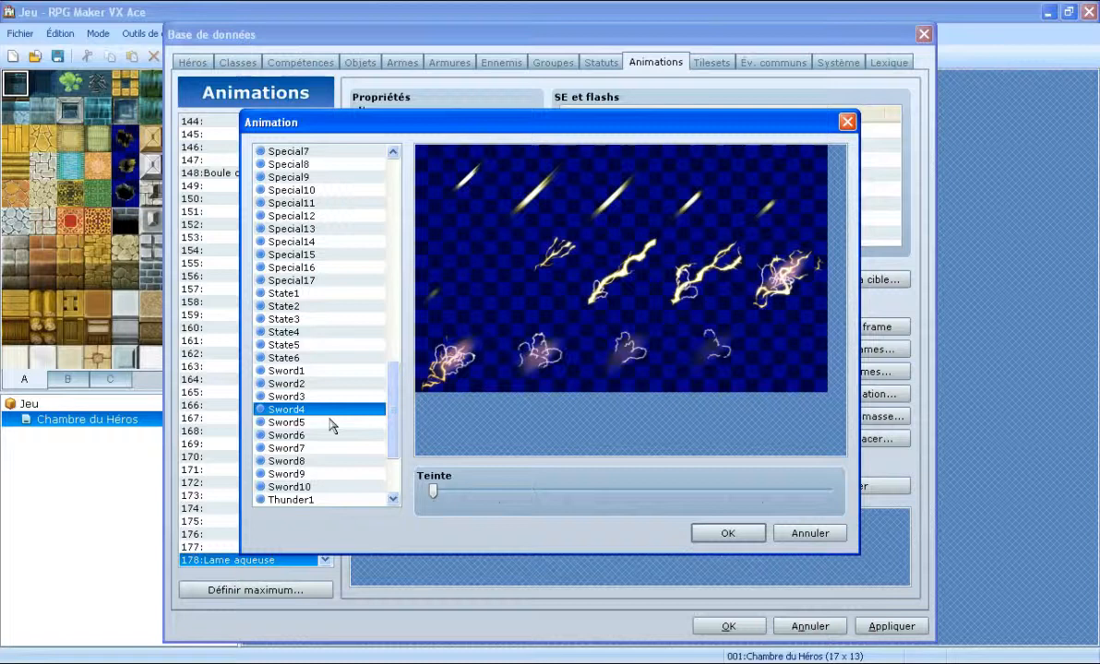
left_click(331, 423)
left_click(319, 435)
left_click(313, 449)
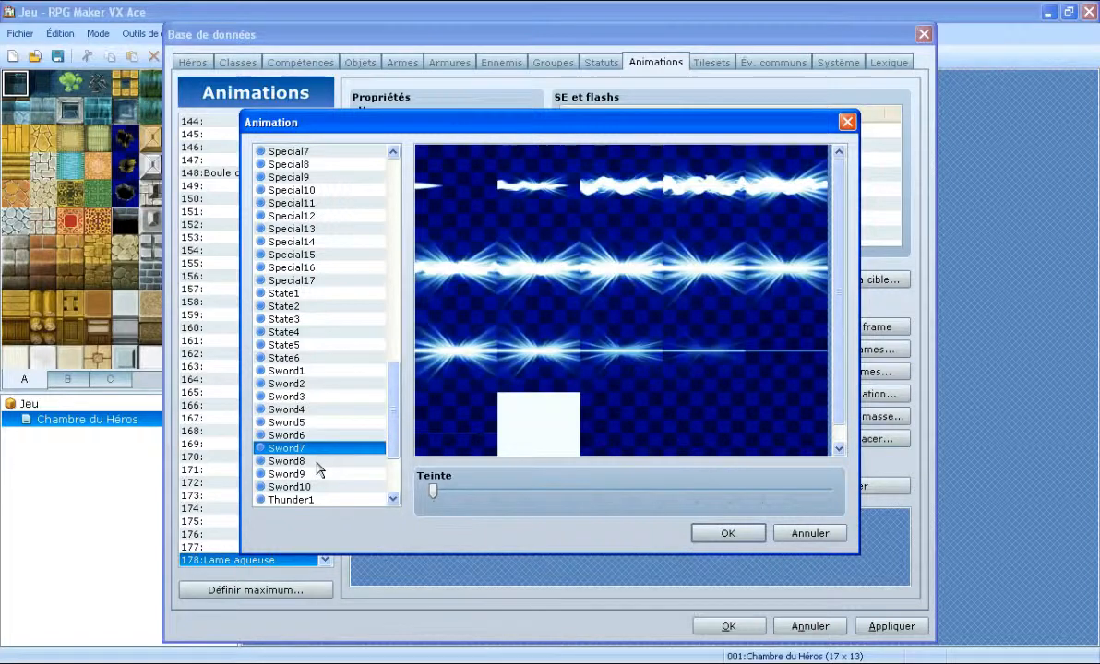
left_click(316, 462)
left_click(320, 475)
left_click(319, 488)
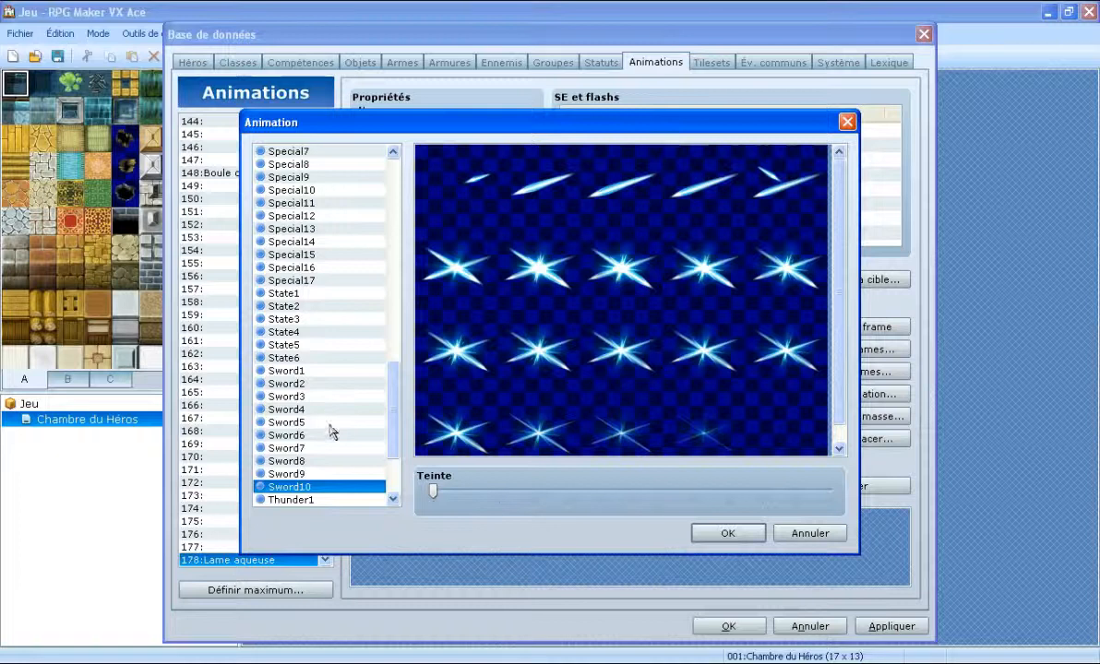
Try Sword1 with a shifted tint as Lame aqueuse's graphic, placing and removing a test cell in frame 1.
left_click(319, 397)
left_click(319, 371)
left_click_drag(436, 495, 890, 499)
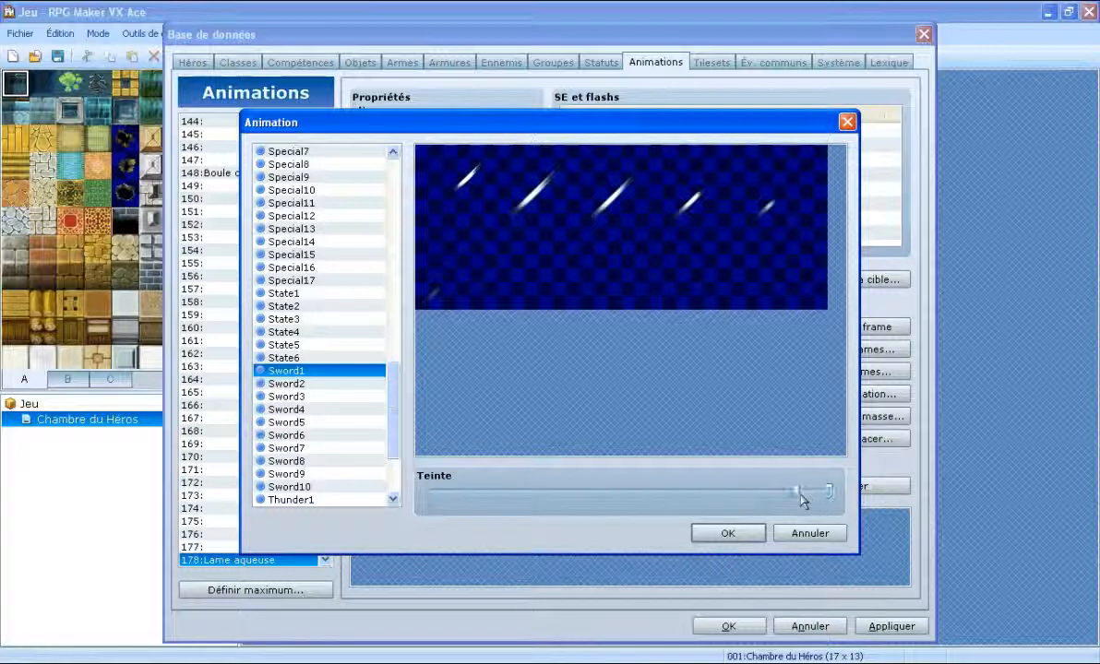
left_click_drag(796, 498, 498, 493)
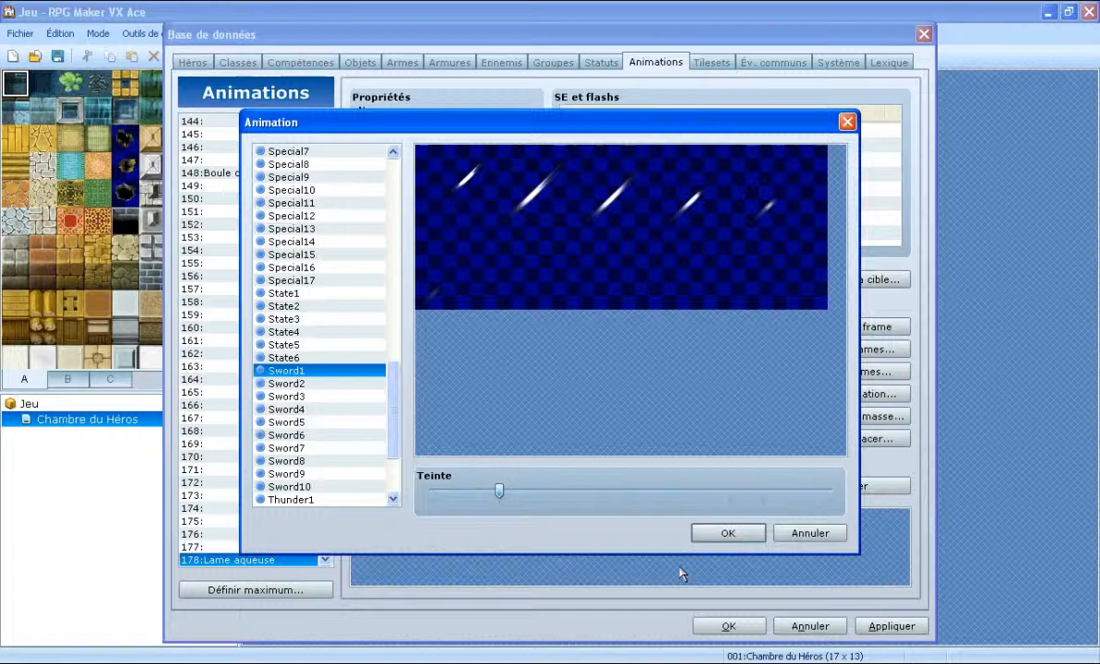
left_click(727, 533)
left_click_drag(610, 356, 569, 357)
key("Delete")
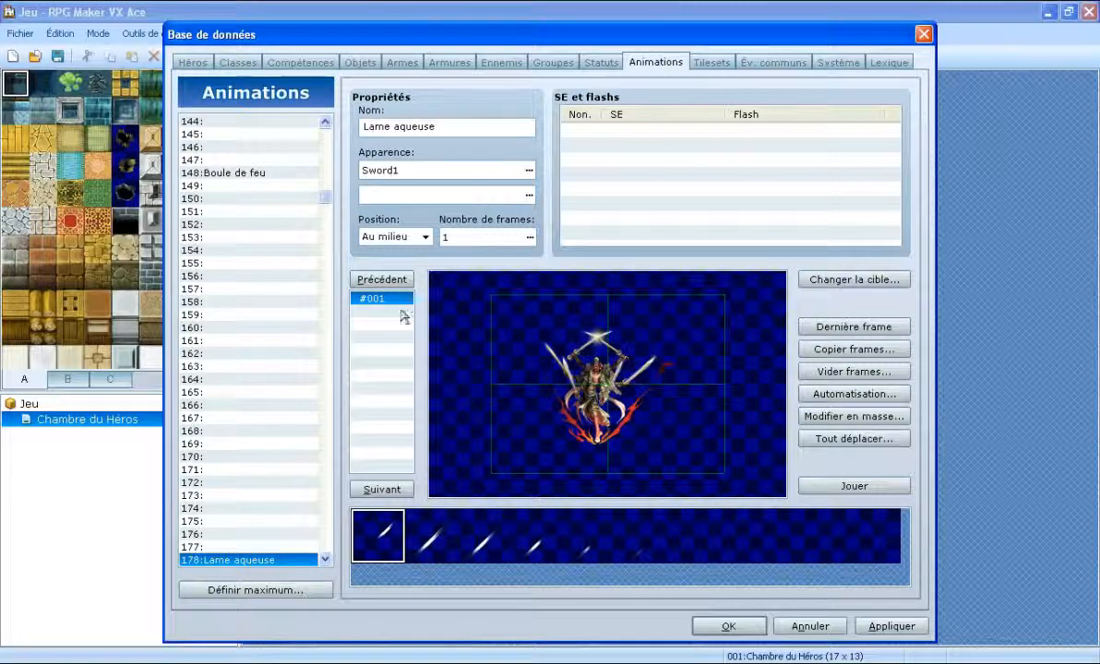
Assign the Sword2 graphic to Lame aqueuse with a pinkish-purple tint.
double_click(526, 166)
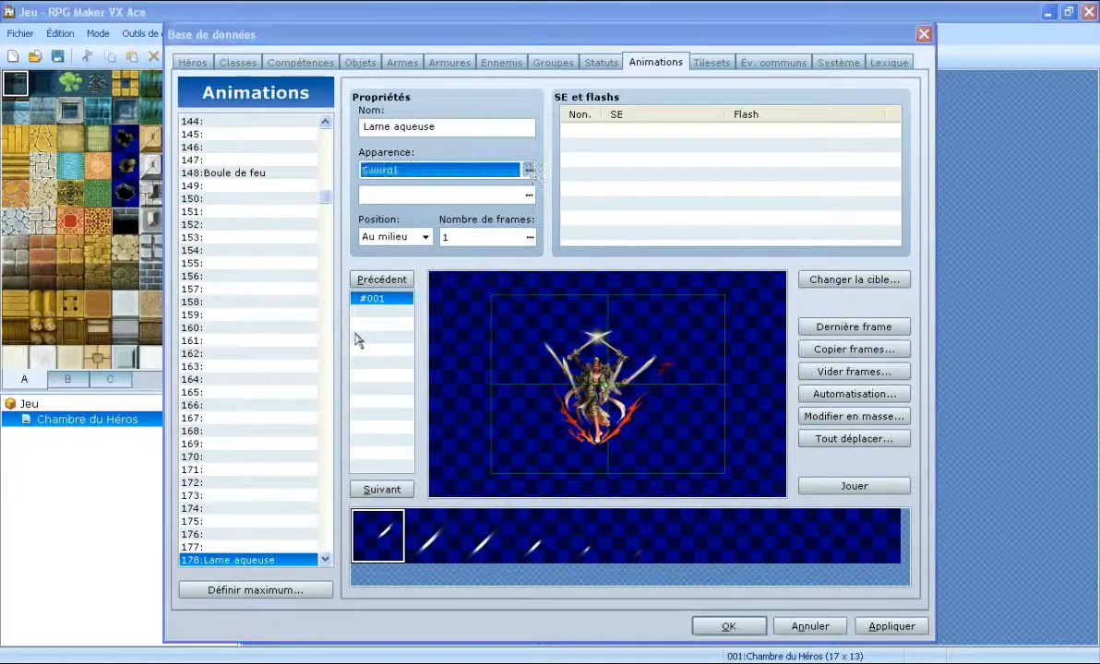
left_click(328, 319)
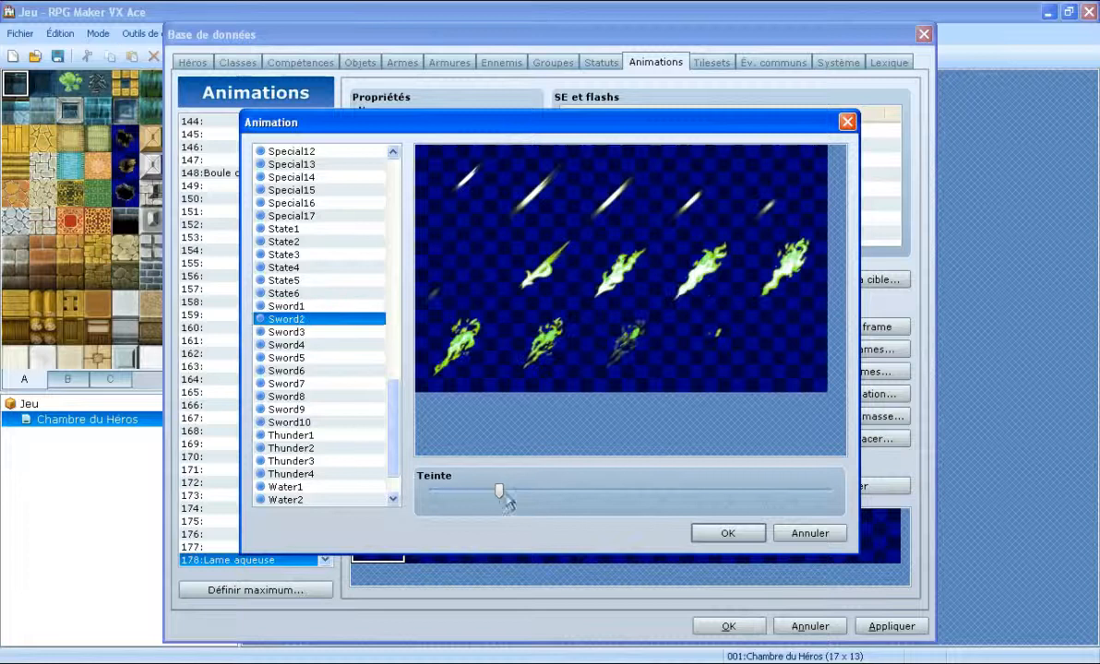
left_click_drag(504, 499, 750, 486)
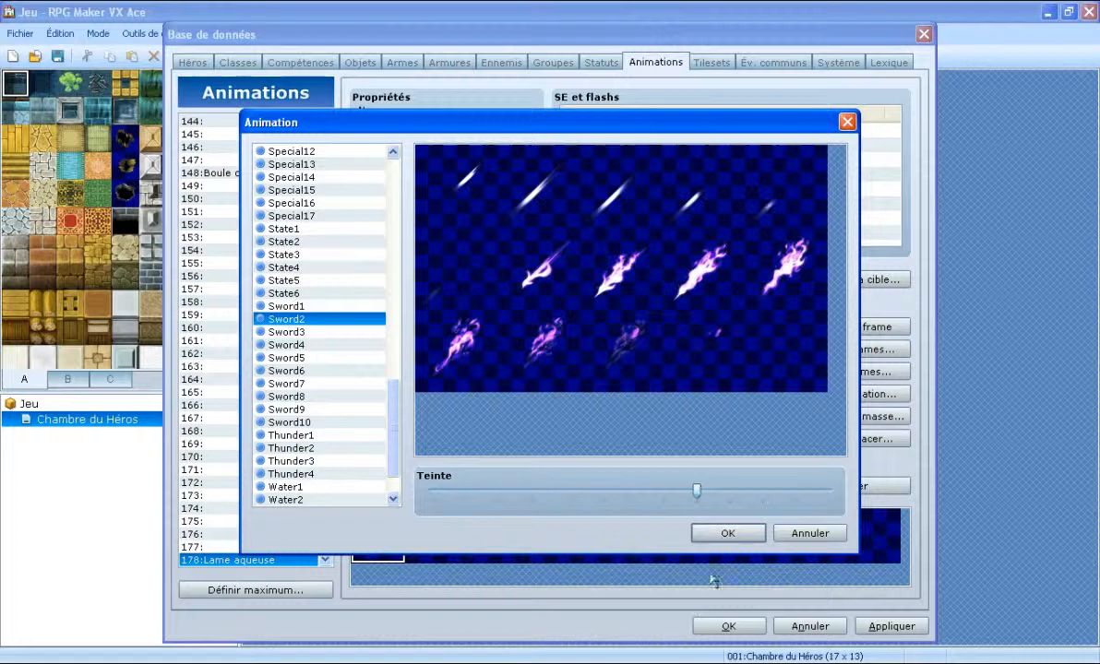
left_click(708, 533)
Place the first purple flaming slash pattern at (0, 0) on the target in frame 1.
mouse_move(621, 368)
left_mouse_down()
mouse_move(606, 375)
mouse_move(610, 385)
left_mouse_up()
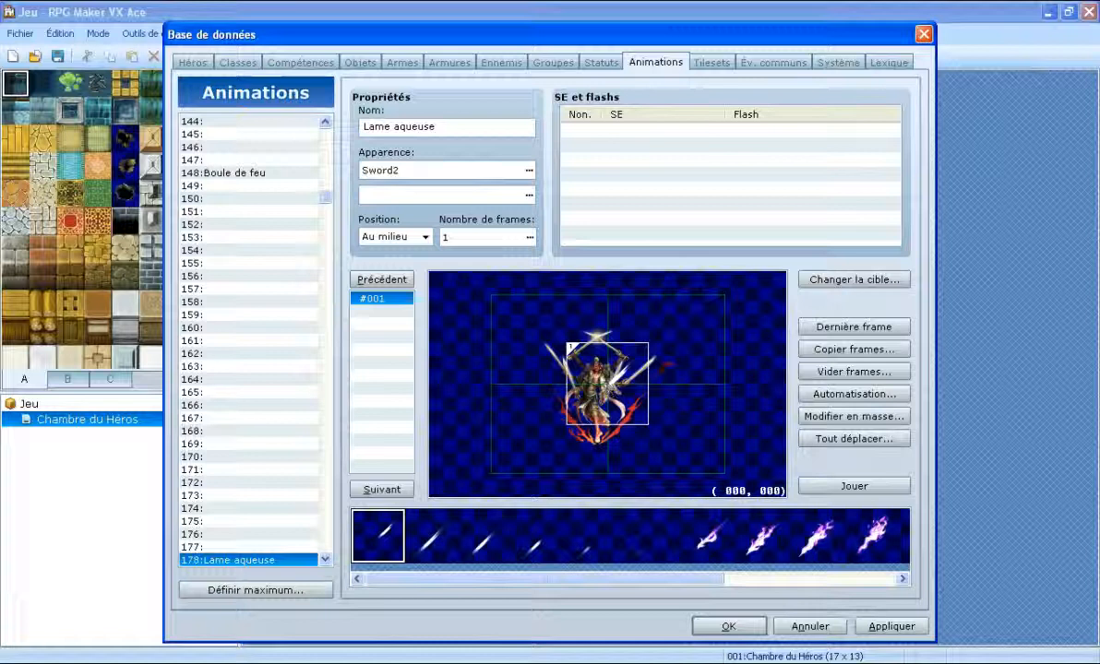
key("Delete")
left_click(723, 545)
mouse_move(620, 371)
left_mouse_down()
mouse_move(554, 376)
mouse_move(610, 388)
left_mouse_up()
Set Lame aqueuse's number of frames to 6.
left_click(532, 238)
left_click(531, 238)
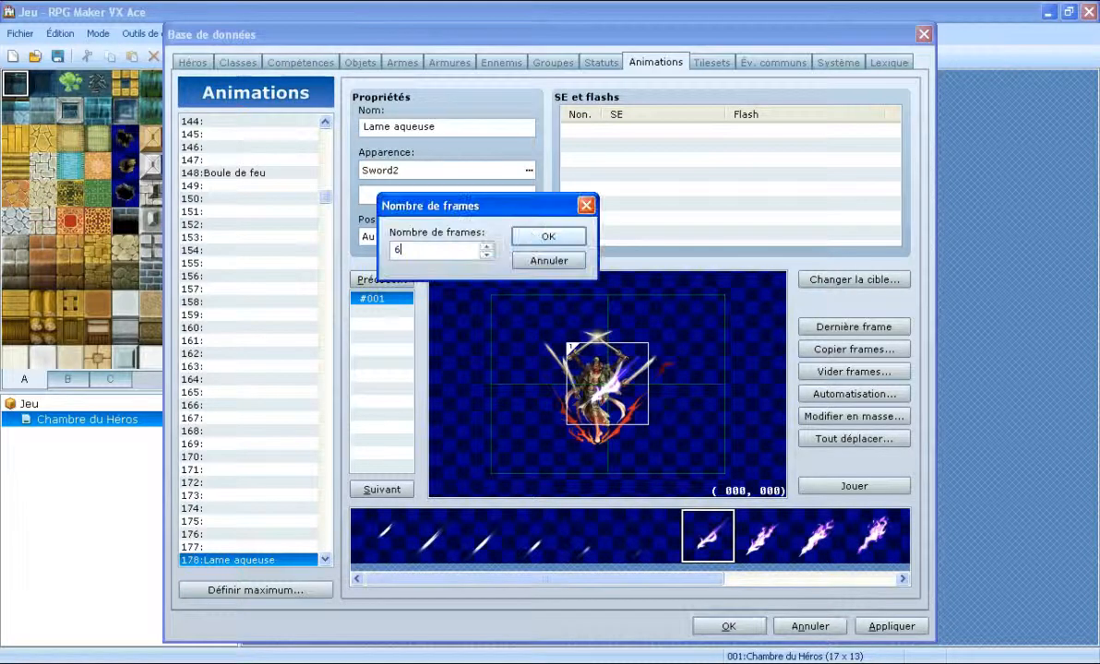
type("6")
key("Return")
Place the second and third flaming slash patterns over the target's centre in frames 2 and 3 respectively.
left_click_drag(614, 583, 782, 587)
left_click(505, 535)
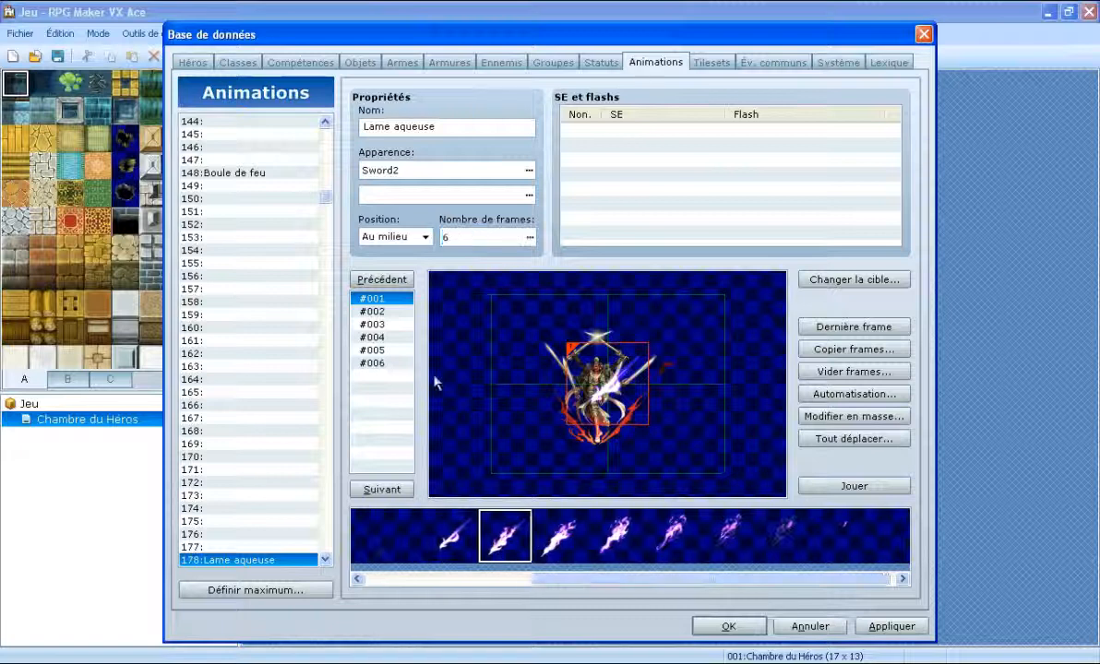
left_click(383, 312)
left_click_drag(610, 380, 607, 384)
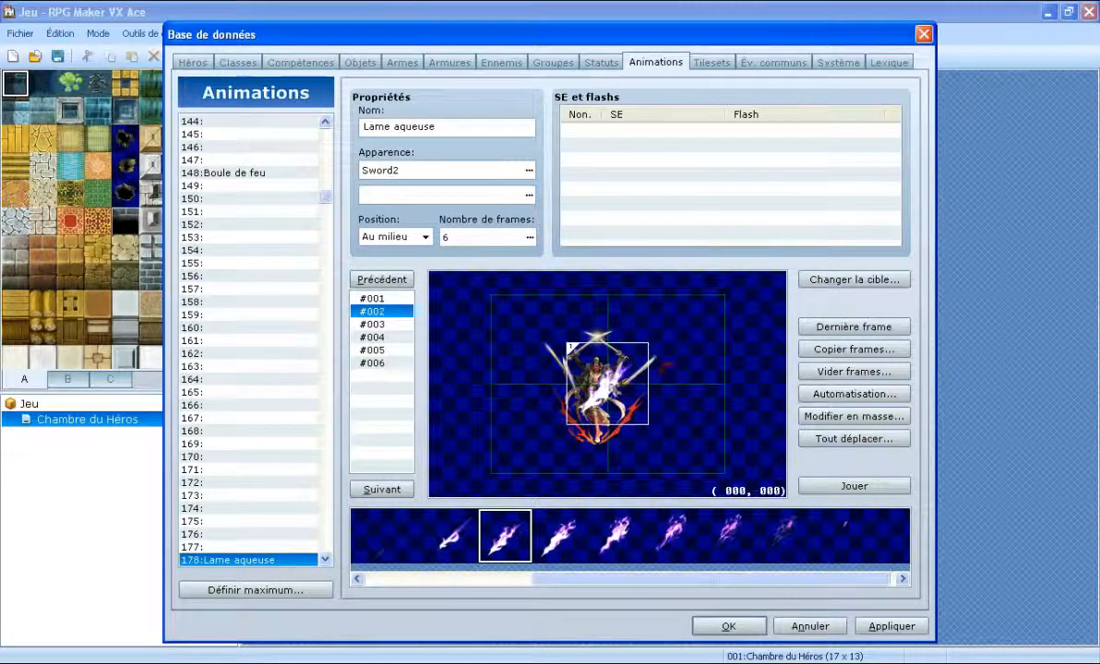
left_click(372, 324)
left_click(560, 535)
left_click_drag(611, 389, 607, 384)
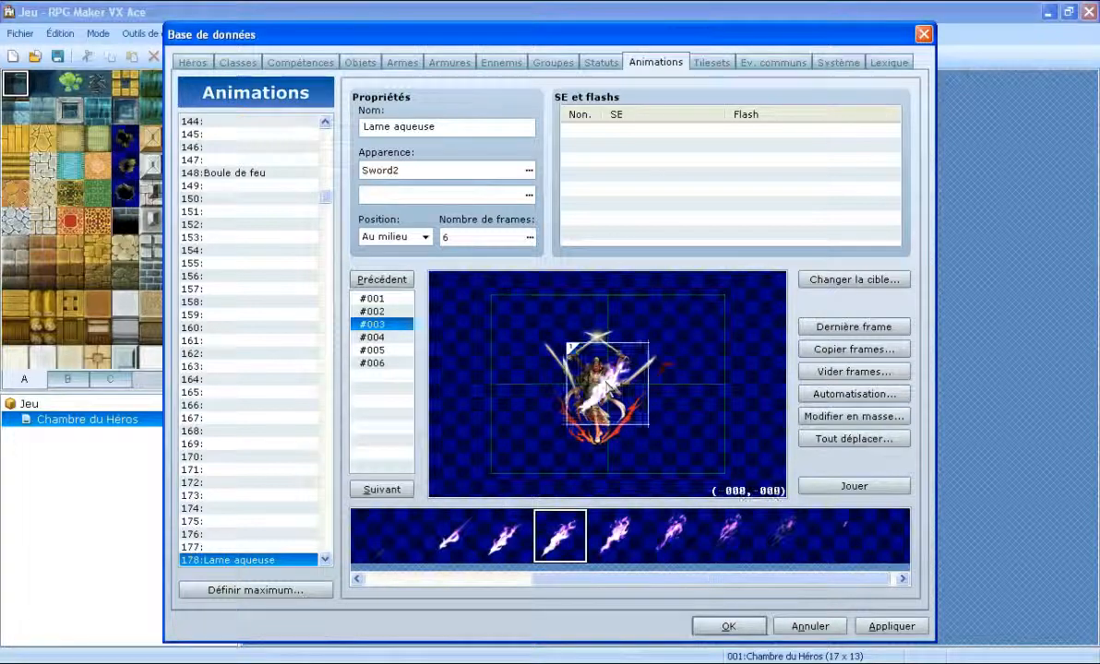
Place the fourth and fifth flaming slash patterns over the target's centre in frames 4 and 5 respectively.
left_click(377, 336)
left_click(615, 535)
left_click(598, 388)
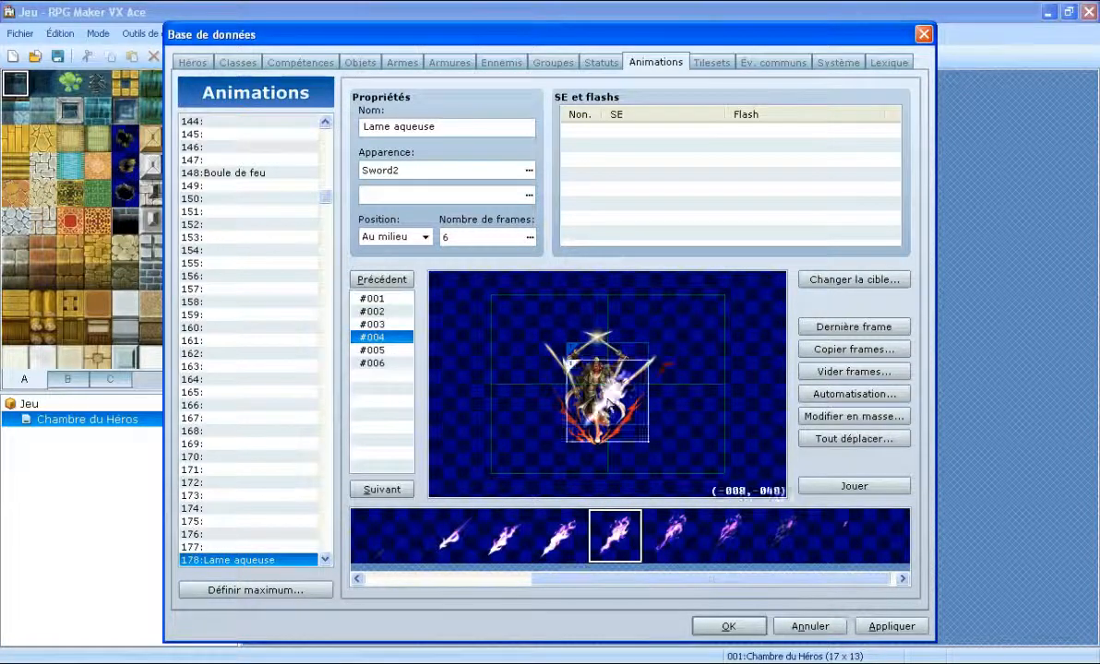
mouse_move(602, 390)
left_mouse_down()
mouse_move(605, 401)
mouse_move(609, 391)
left_mouse_up()
left_click(410, 350)
left_click(670, 536)
left_click(607, 397)
left_click_drag(609, 396, 609, 389)
Place the sixth flaming slash pattern at (0, 0) on the target in frame 6.
left_click(378, 364)
left_click(725, 535)
left_click(608, 394)
left_click_drag(607, 393, 608, 389)
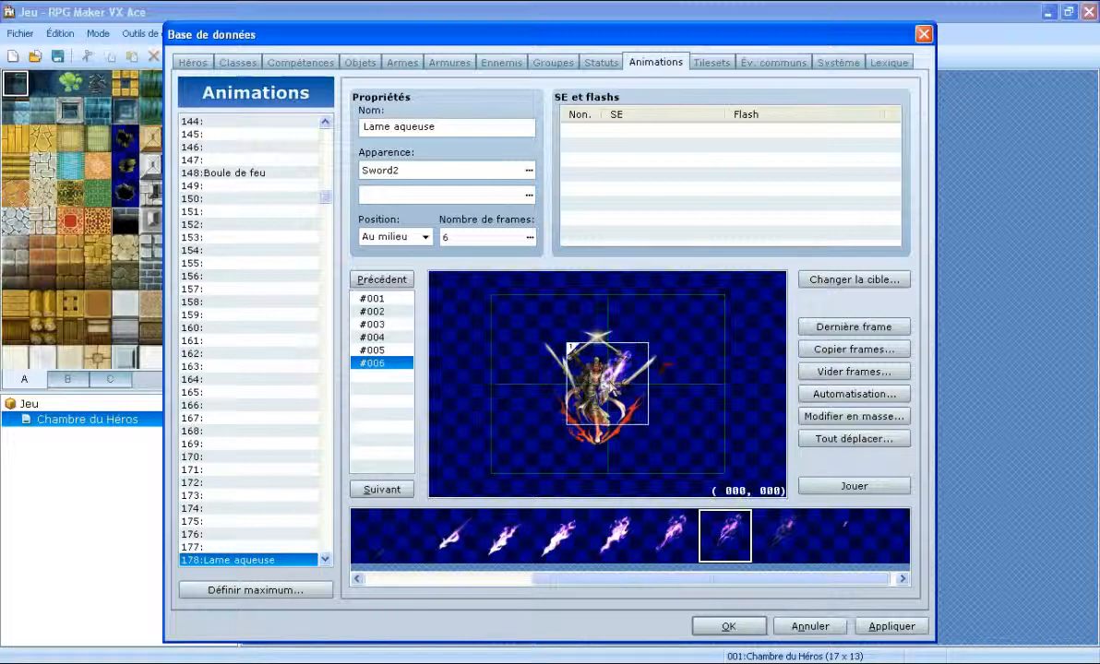
Increase the number of frames to 8 and place the faded seventh flame pattern over the target in frame 7.
left_click(531, 238)
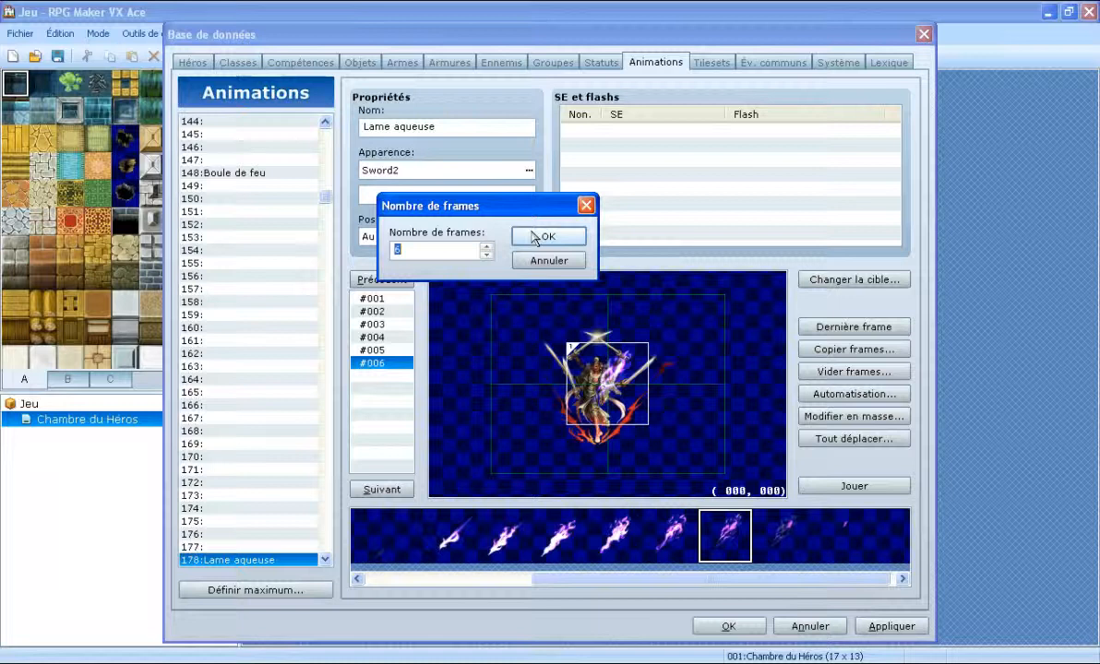
left_click(544, 237)
left_click(768, 529)
left_click(390, 376)
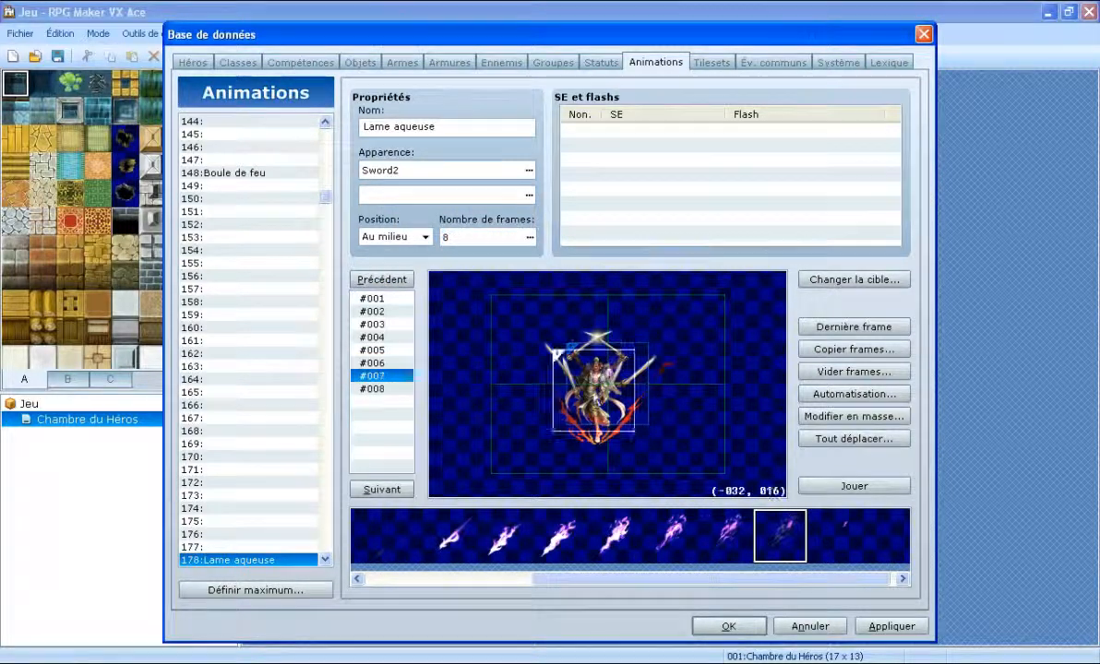
Place the last small spark pattern at (0, 0) on the target in frame 8.
left_click(385, 388)
left_click(845, 546)
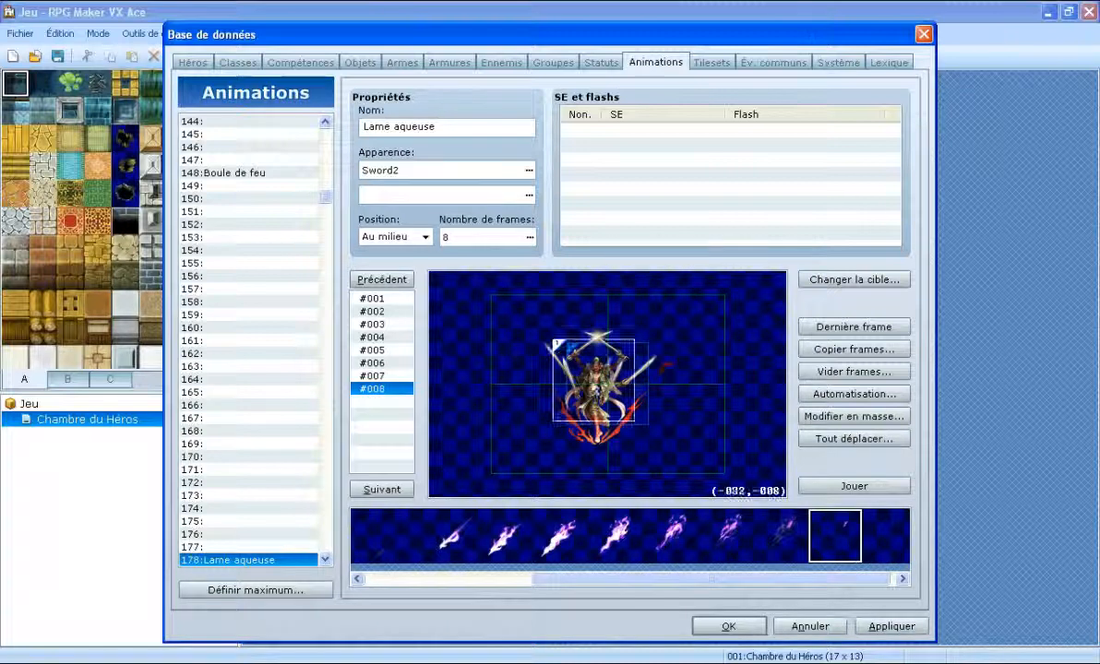
left_click_drag(604, 389, 607, 393)
left_click_drag(613, 583, 705, 600)
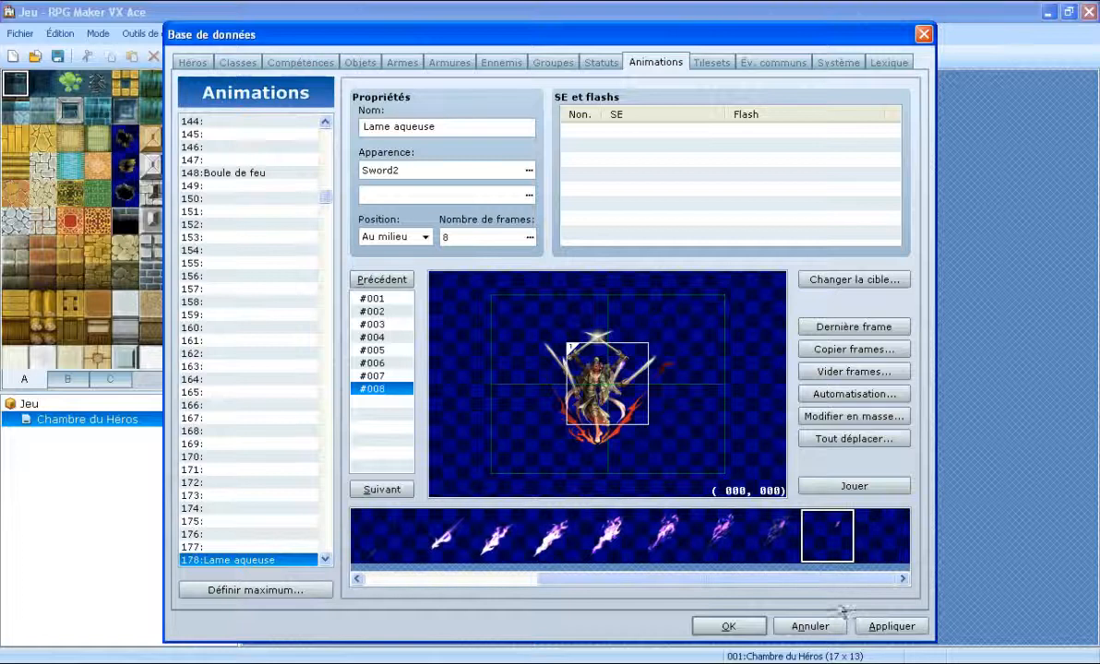
Start a sound effect entry for frame 1 of the Lame aqueuse animation and preview the Water1 sound.
double_click(759, 131)
left_click(758, 115)
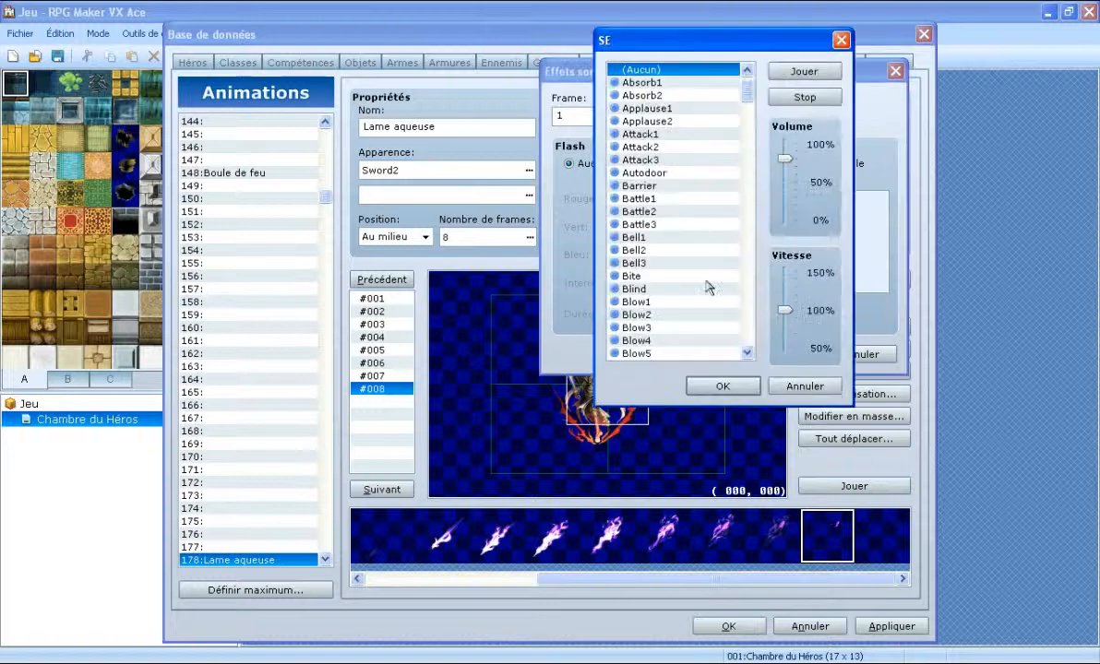
scroll(707, 287, "down", 3)
scroll(684, 297, "down", 7)
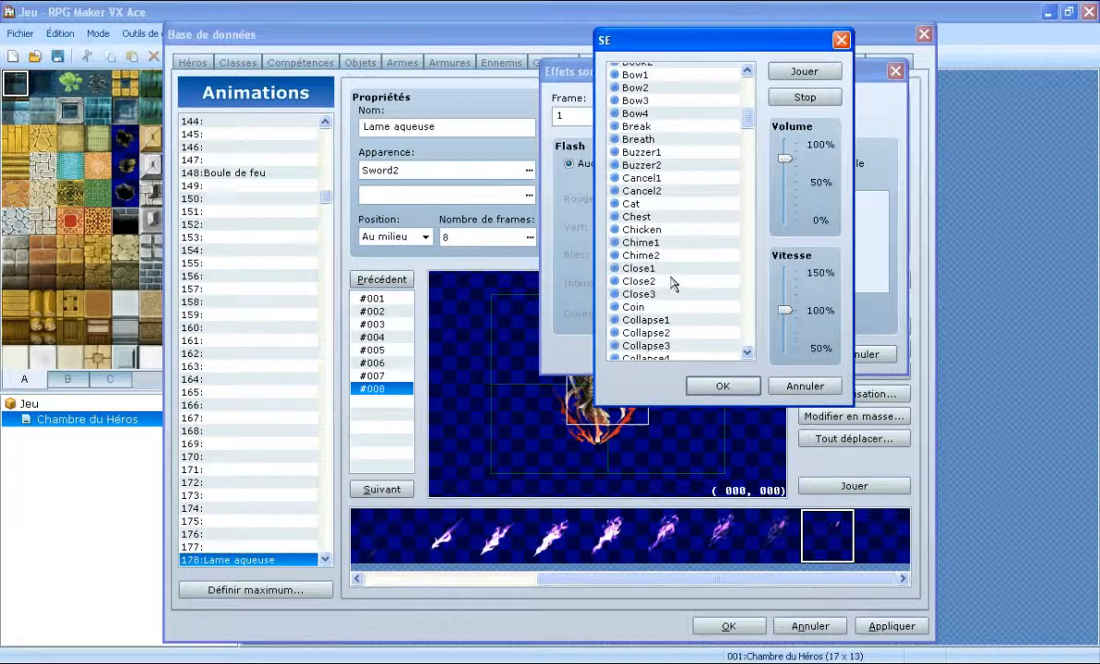
scroll(669, 330, "down", 5)
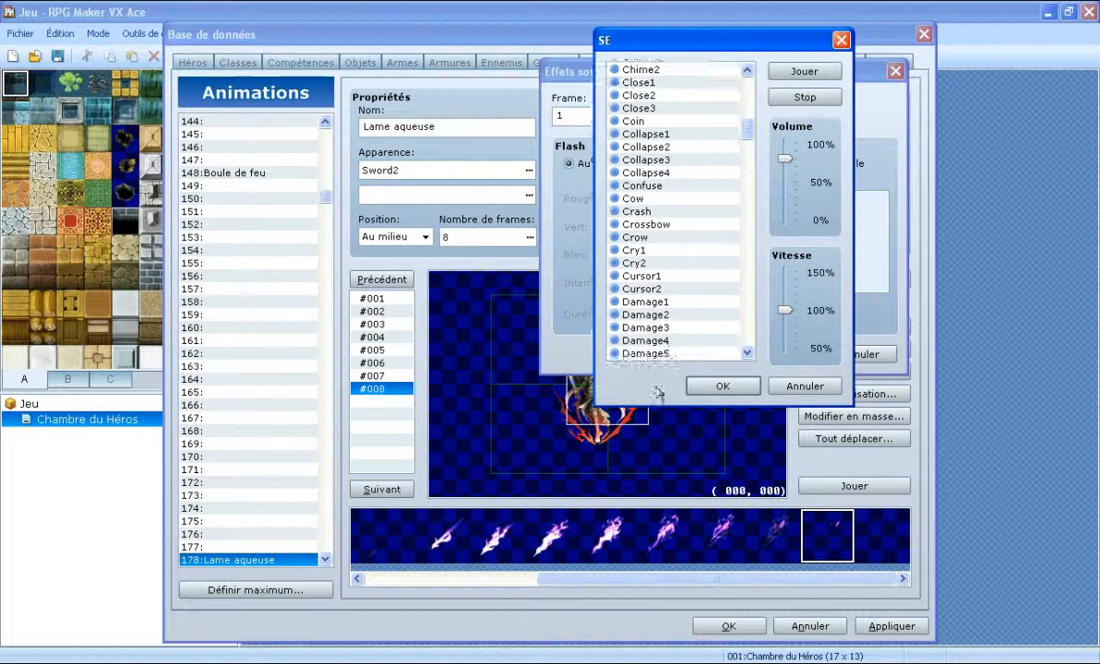
scroll(637, 343, "down", 10)
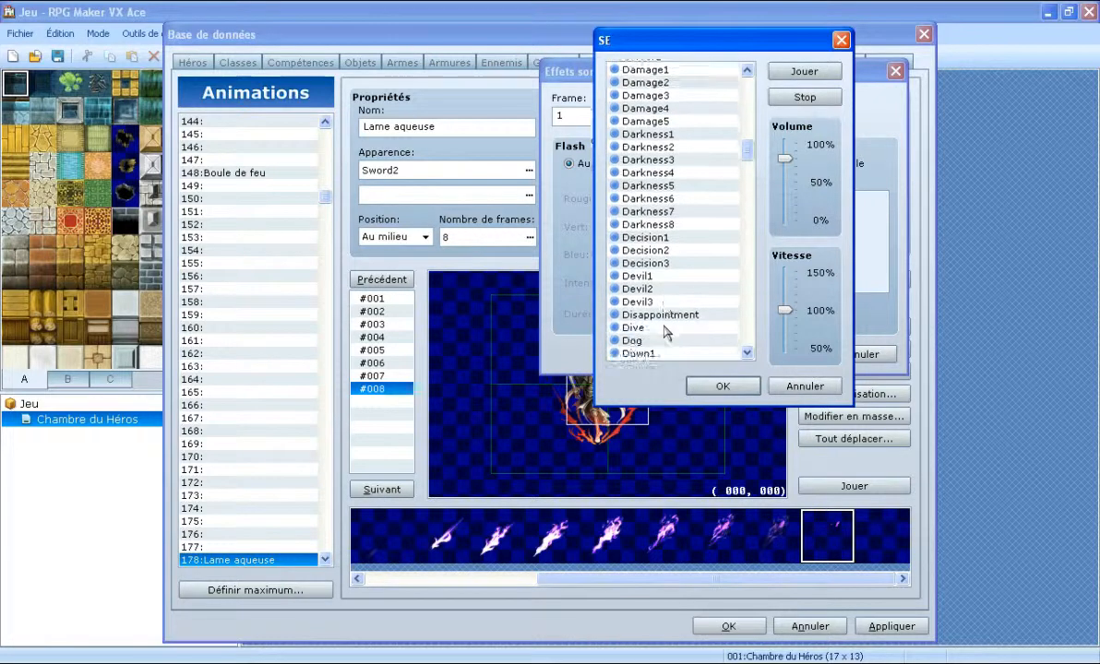
scroll(749, 176, "down", 4)
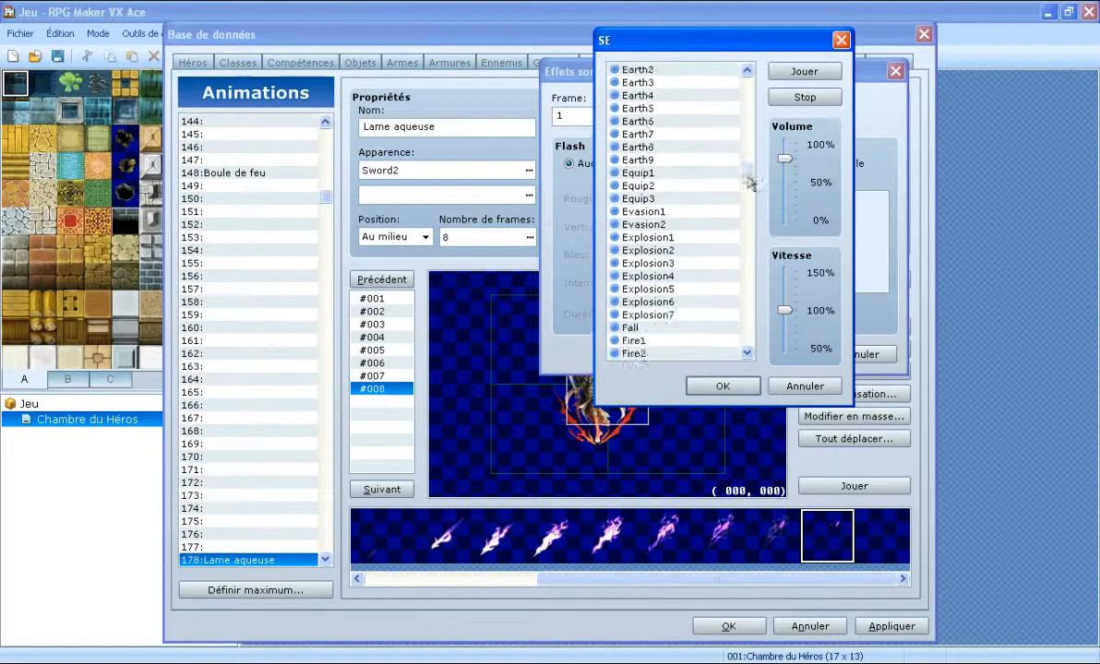
left_click_drag(748, 177, 694, 330)
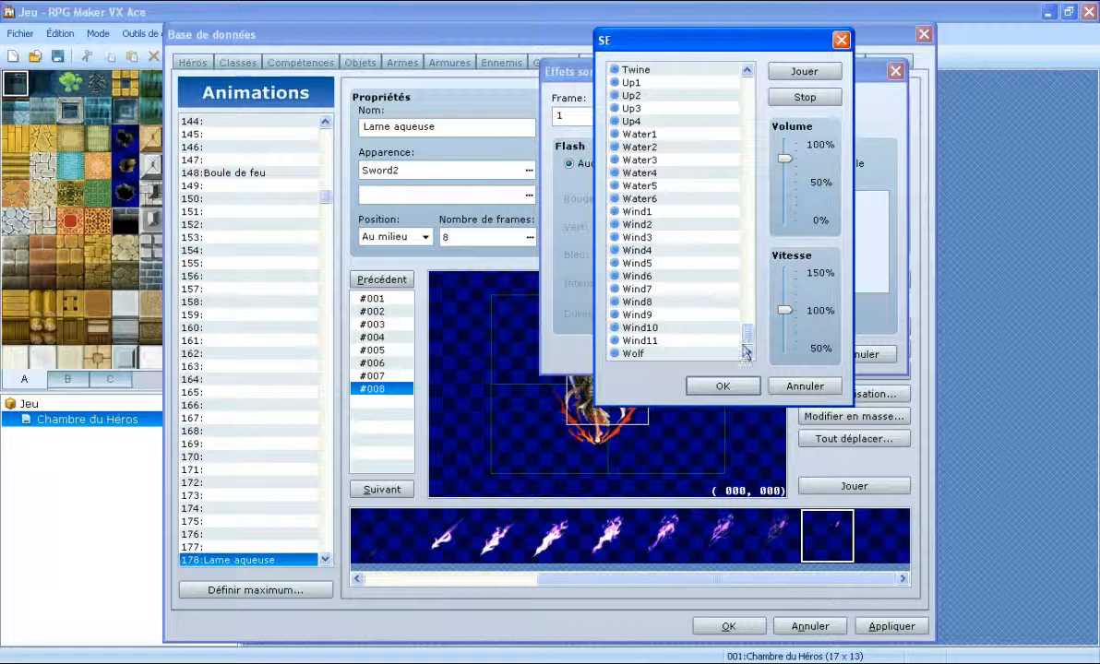
left_click(628, 275)
left_click(659, 137)
left_click(813, 78)
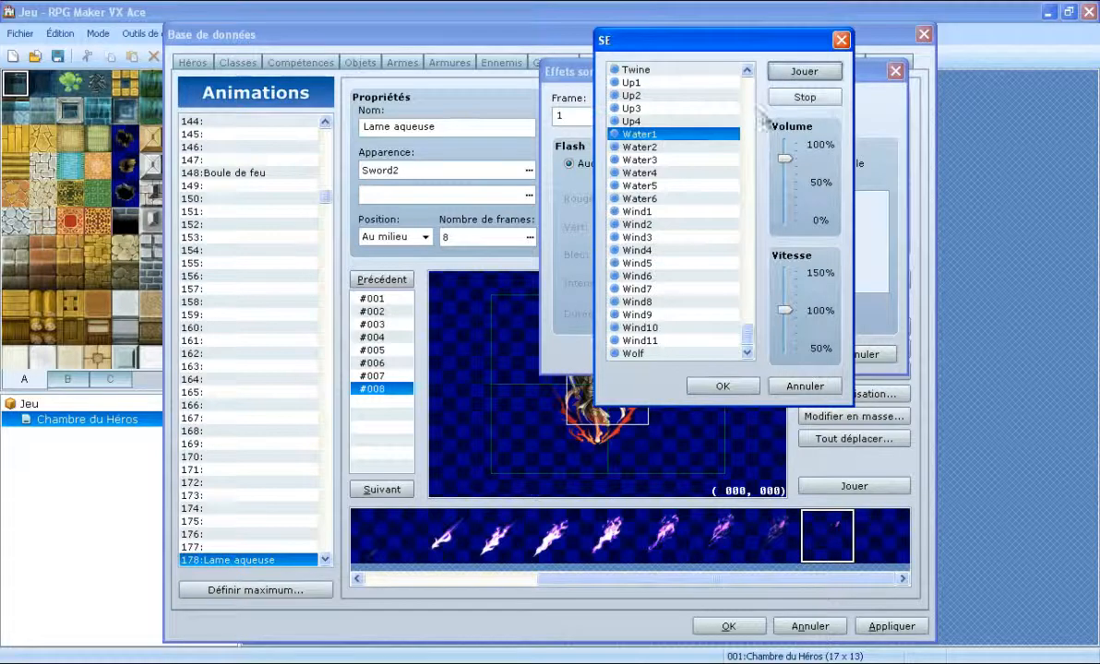
Preview the other water sounds for comparison, including Water2, Water3 and Water5.
left_click(671, 146)
left_click(813, 78)
left_click(698, 170)
left_click(786, 95)
left_click(795, 74)
left_click(665, 160)
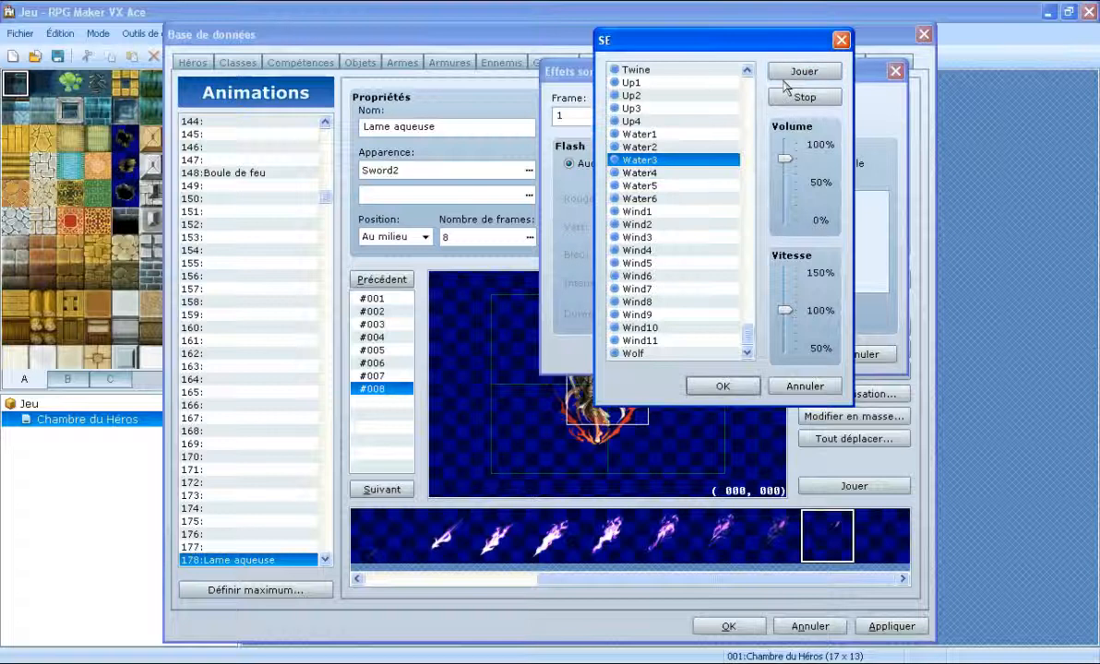
left_click(646, 198)
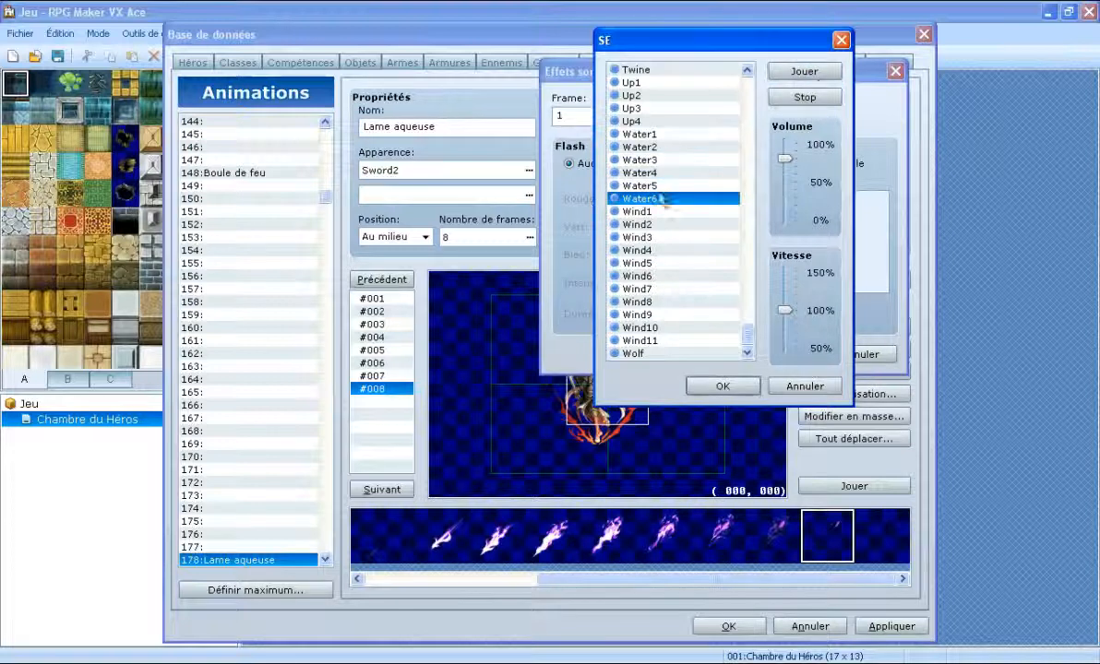
left_click(803, 72)
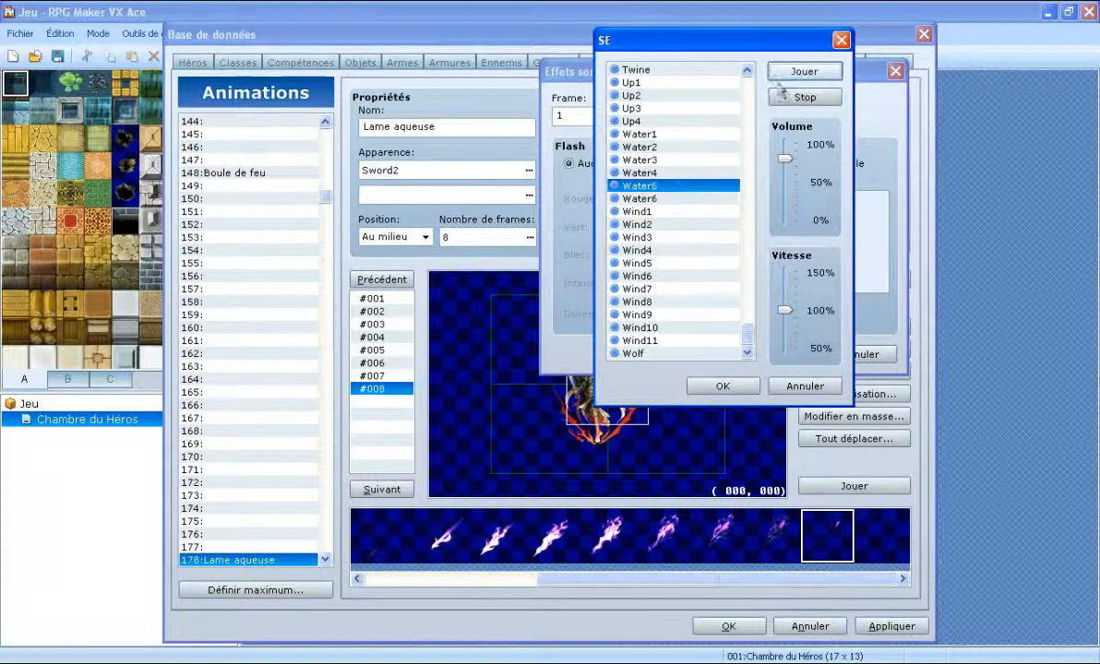
Assign Water1 as the sound effect of frame 1 and play the finished animation.
left_click(668, 135)
left_click(805, 71)
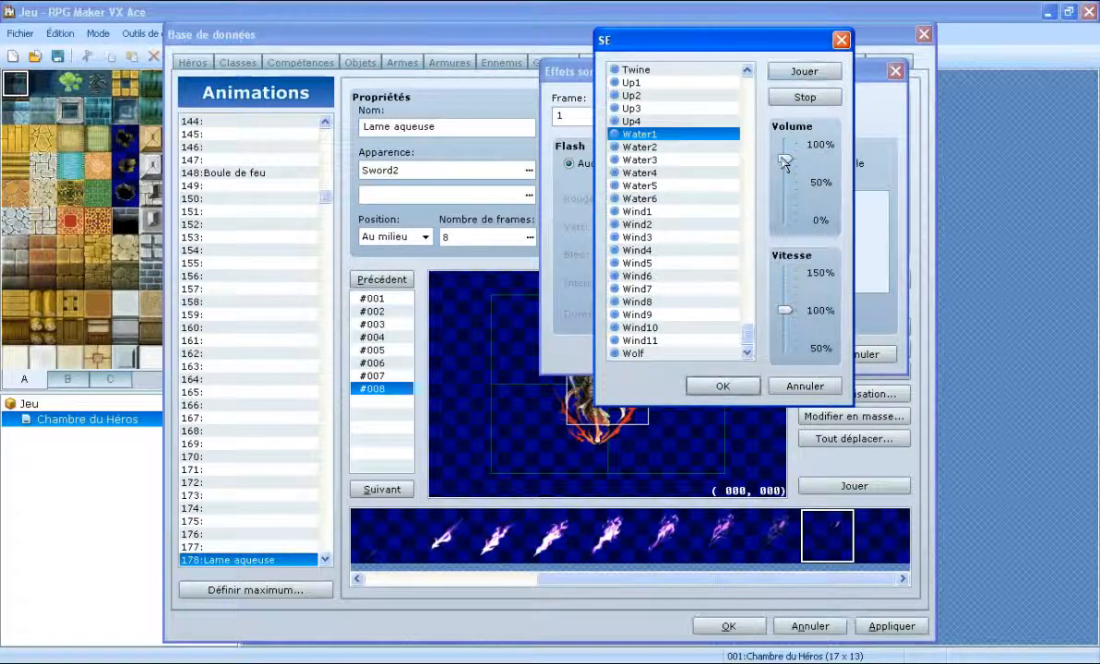
left_click(833, 69)
mouse_move(786, 145)
left_mouse_down()
mouse_move(790, 183)
mouse_move(789, 163)
left_mouse_up()
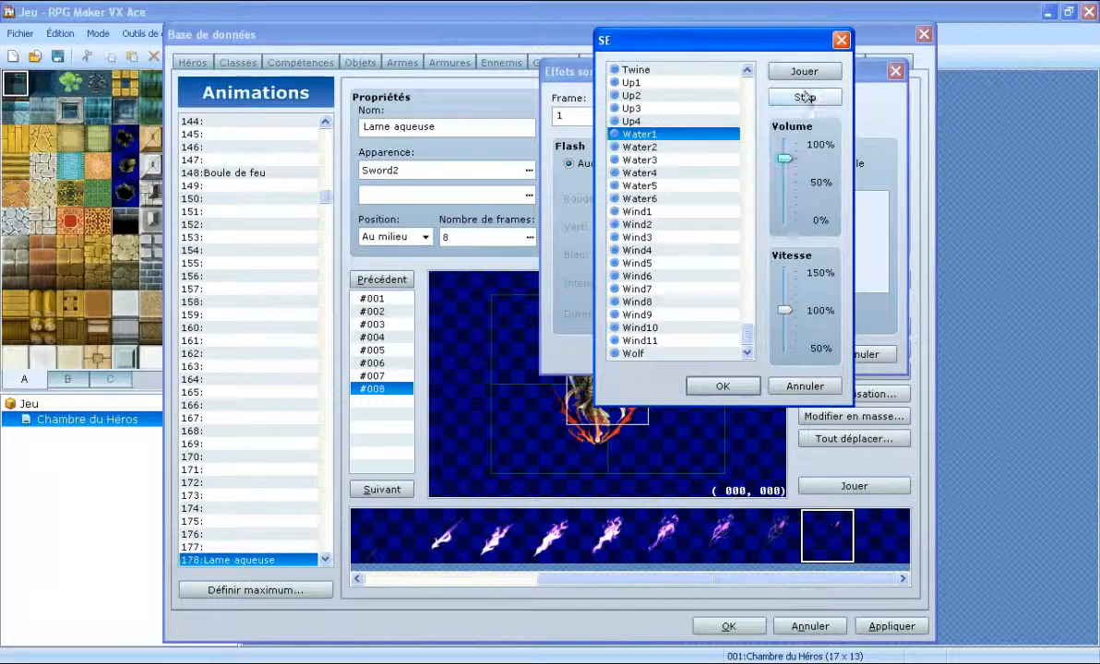
left_click(723, 386)
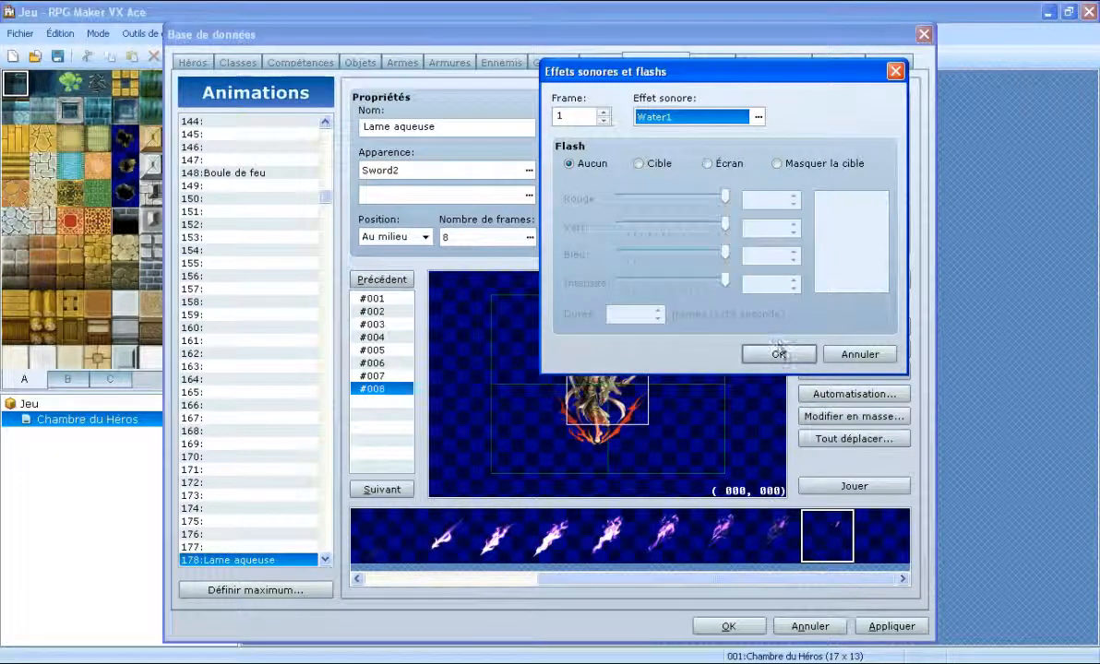
left_click(766, 355)
left_click(828, 486)
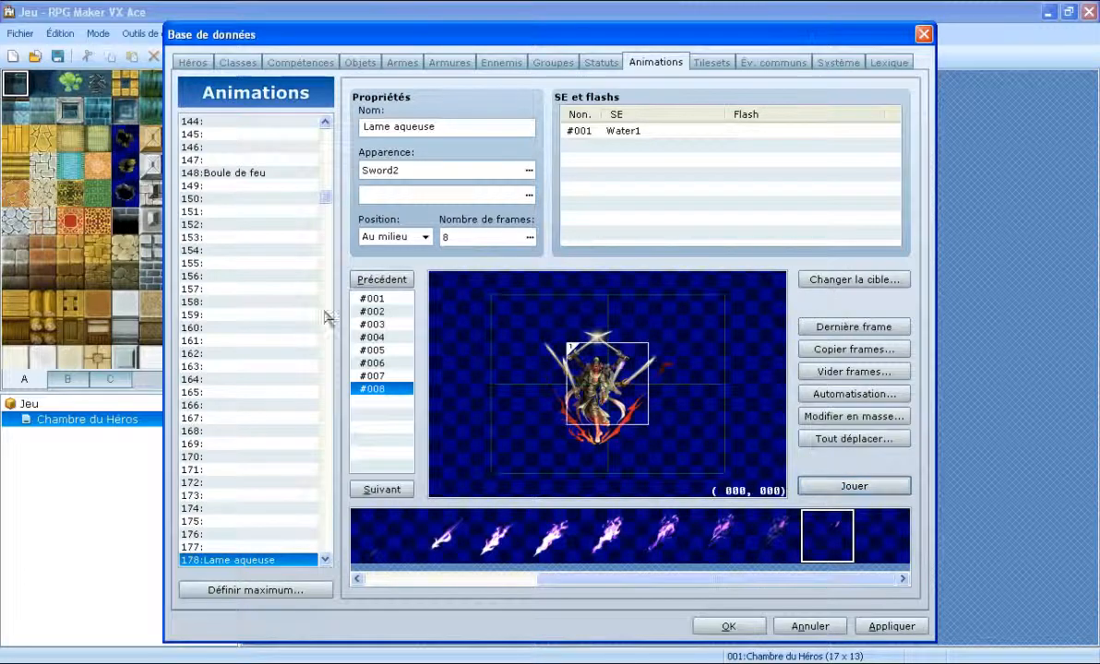
Assign the animation 178:Lame aqueuse to the Lame aqueuse skill.
left_click(297, 60)
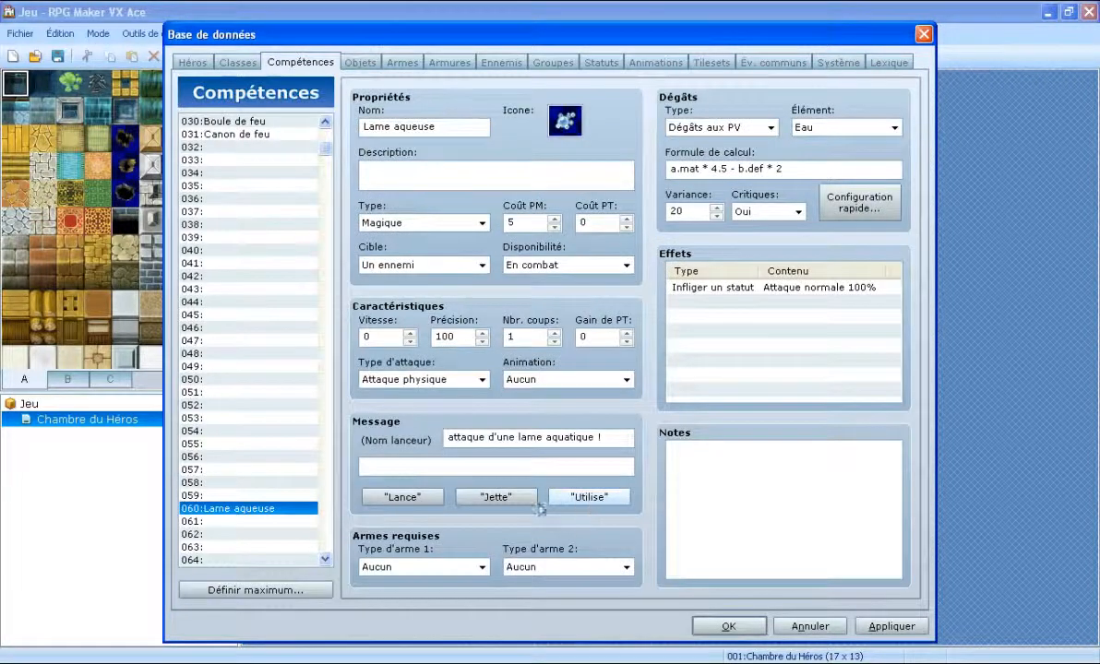
left_click(613, 380)
left_click(606, 379)
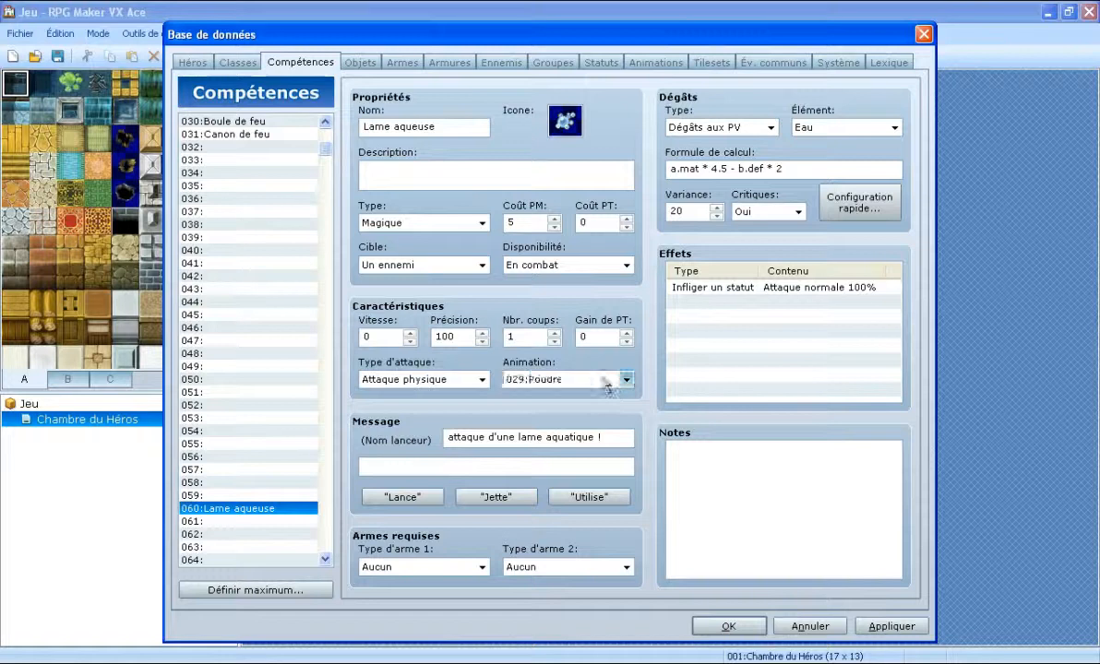
scroll(589, 368, "down", 6)
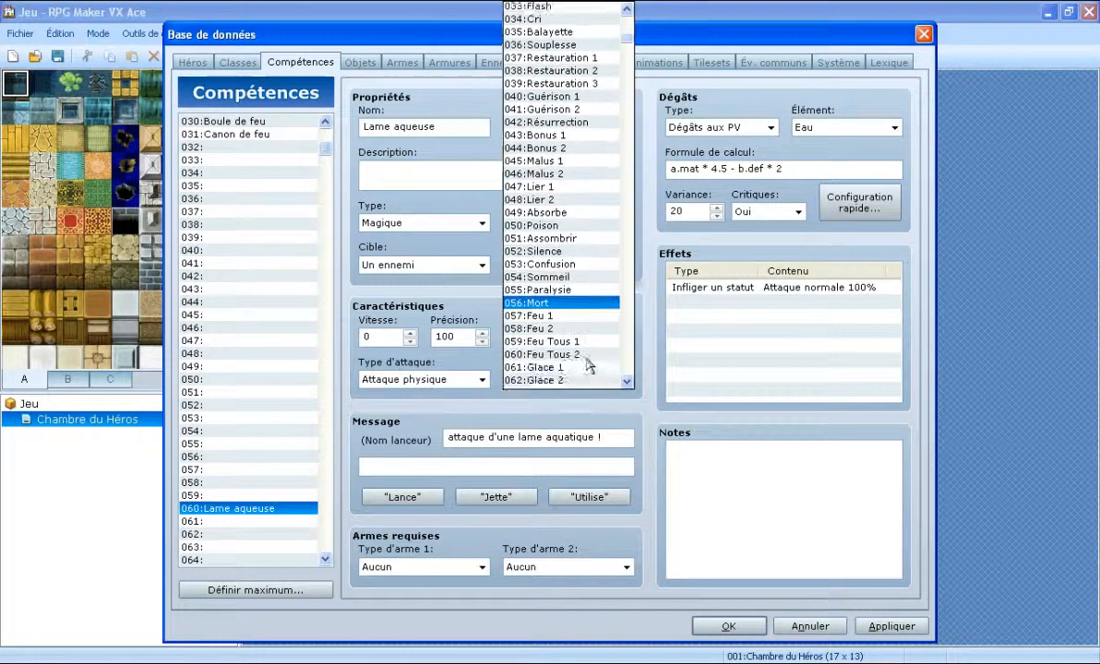
scroll(587, 366, "down", 12)
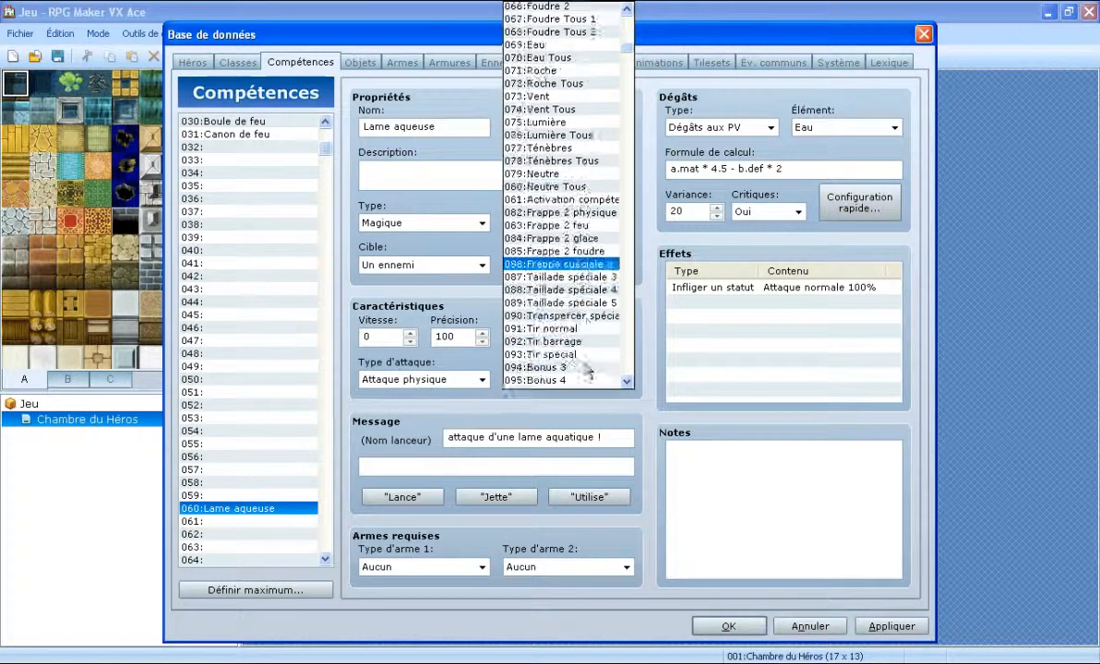
scroll(581, 369, "down", 15)
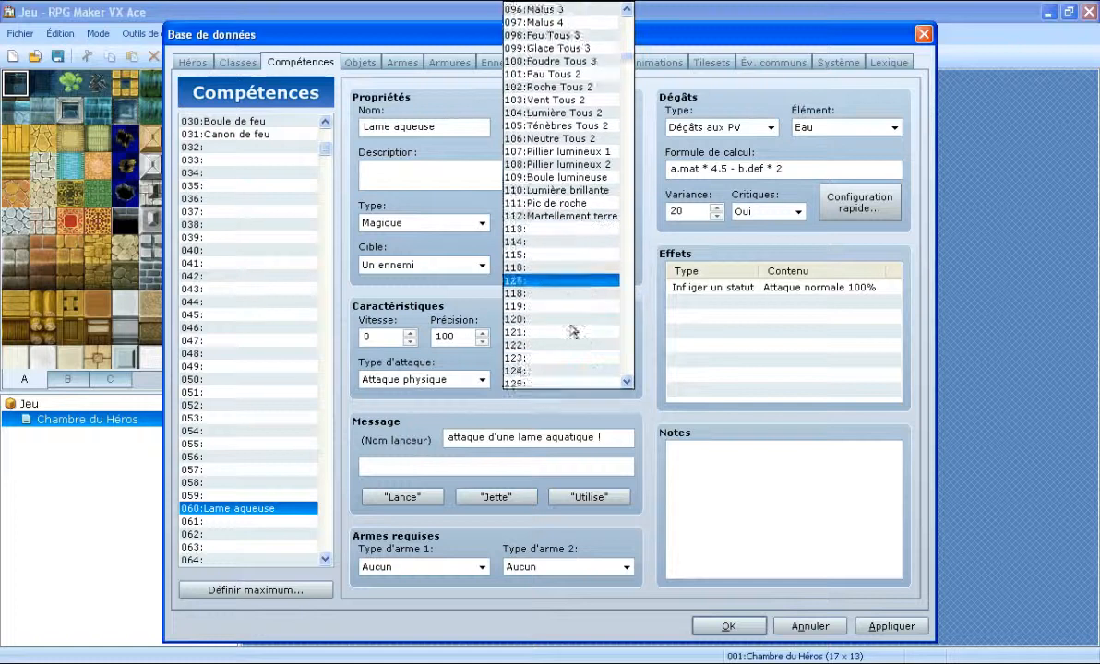
scroll(569, 325, "down", 4)
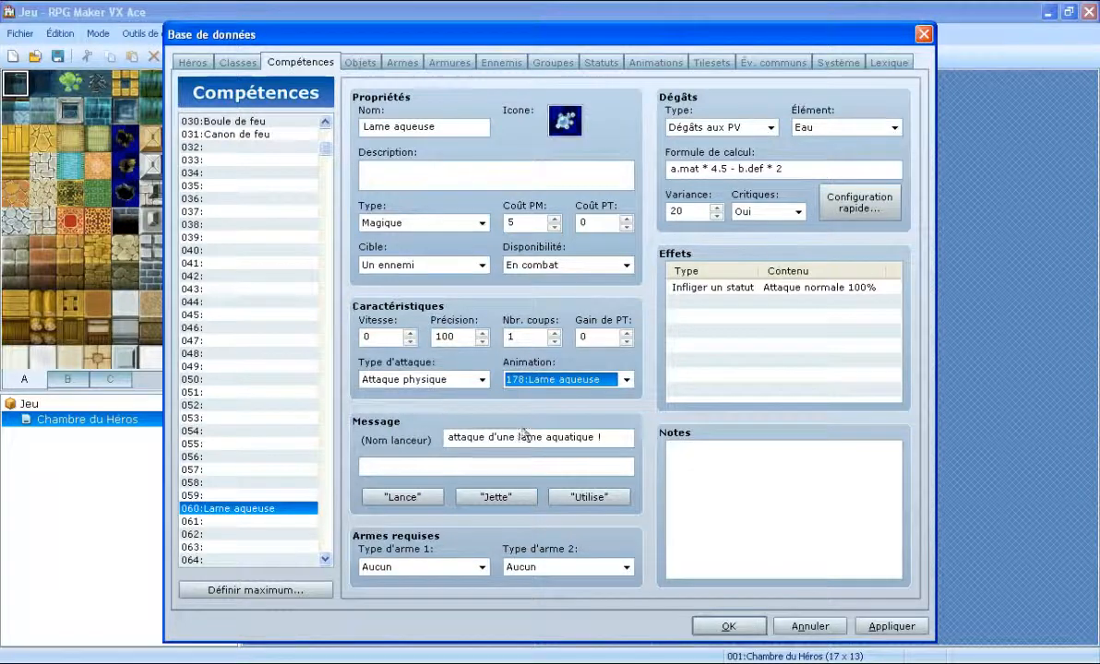
Name skill 061 "Grande vague" and give it the same blue water icon as Lame aqueuse.
left_click(267, 522)
left_click(456, 129)
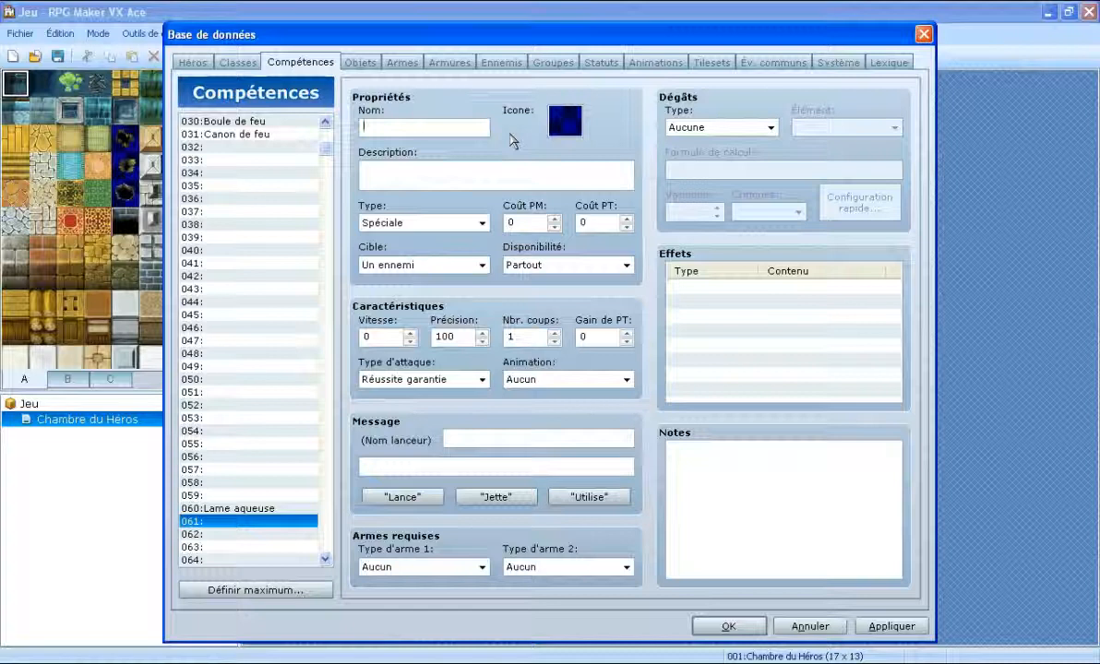
type("Grande va")
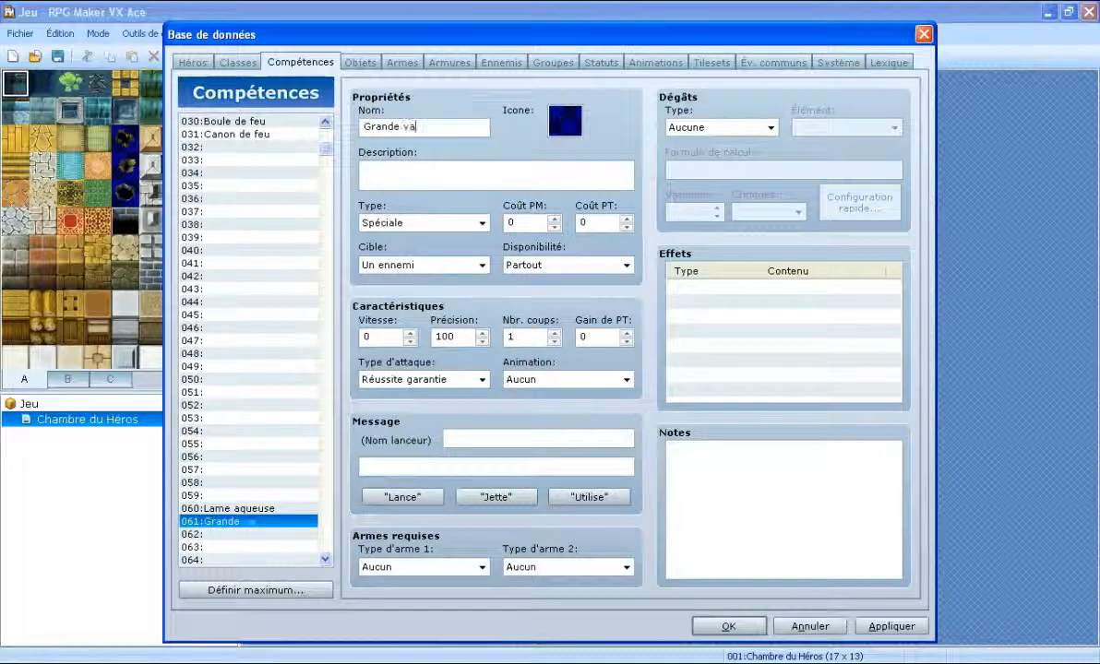
type("gue")
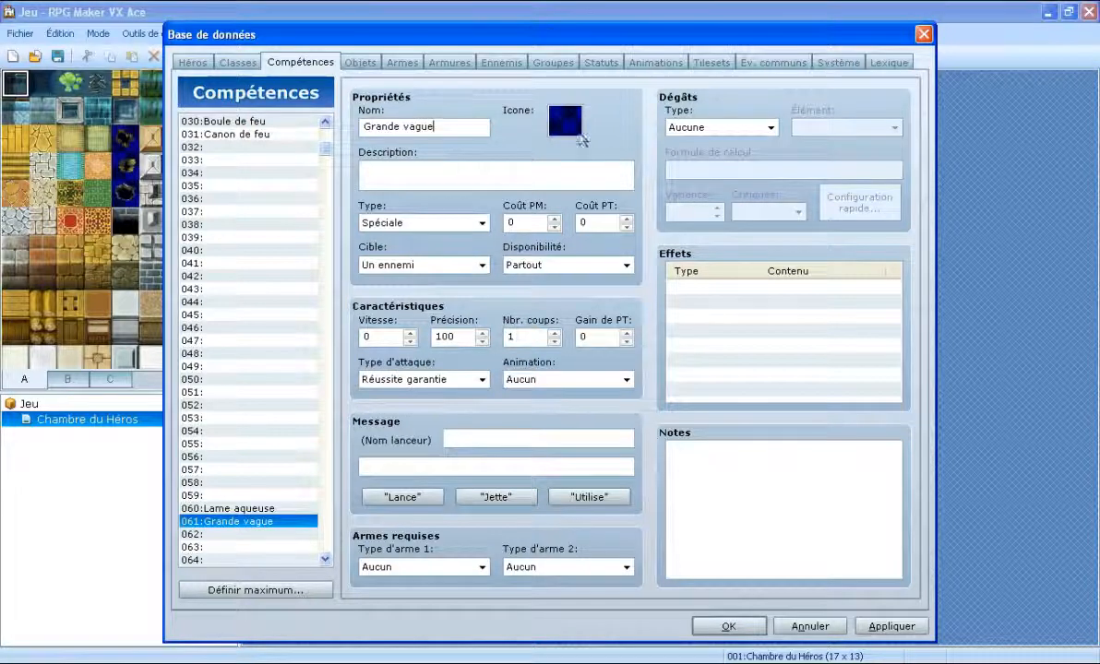
left_click(567, 119)
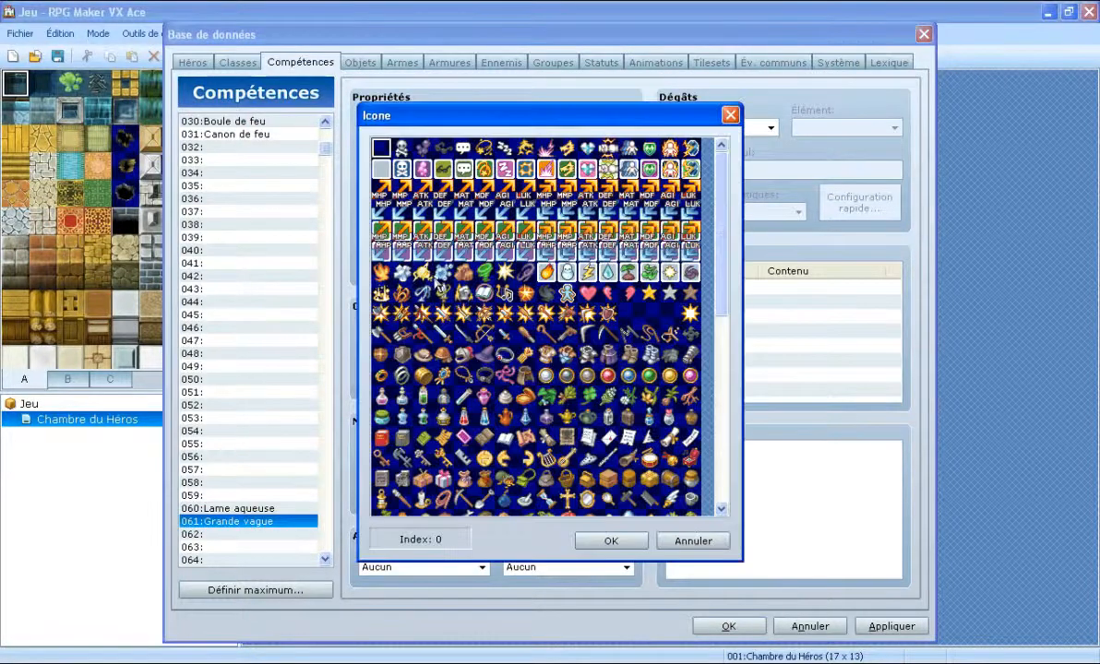
double_click(401, 272)
Make Grande vague a Magique skill targeting Tous les ennemis, available En combat, with a PM cost of 10.
left_click(466, 222)
left_click(462, 264)
left_click(476, 265)
left_click(454, 308)
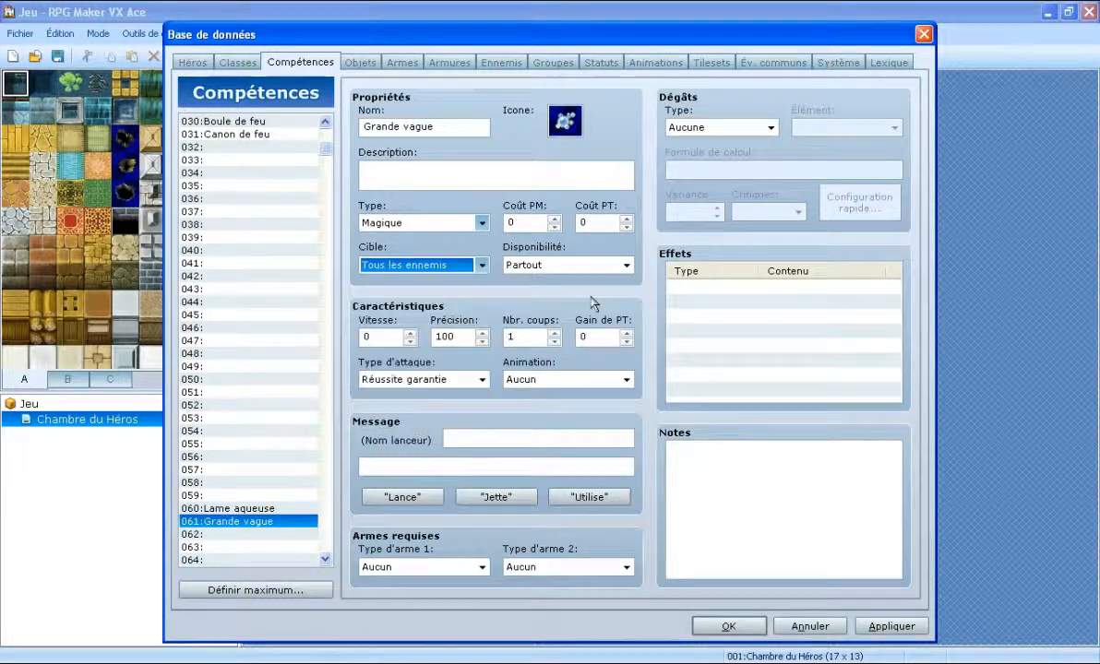
left_click(590, 265)
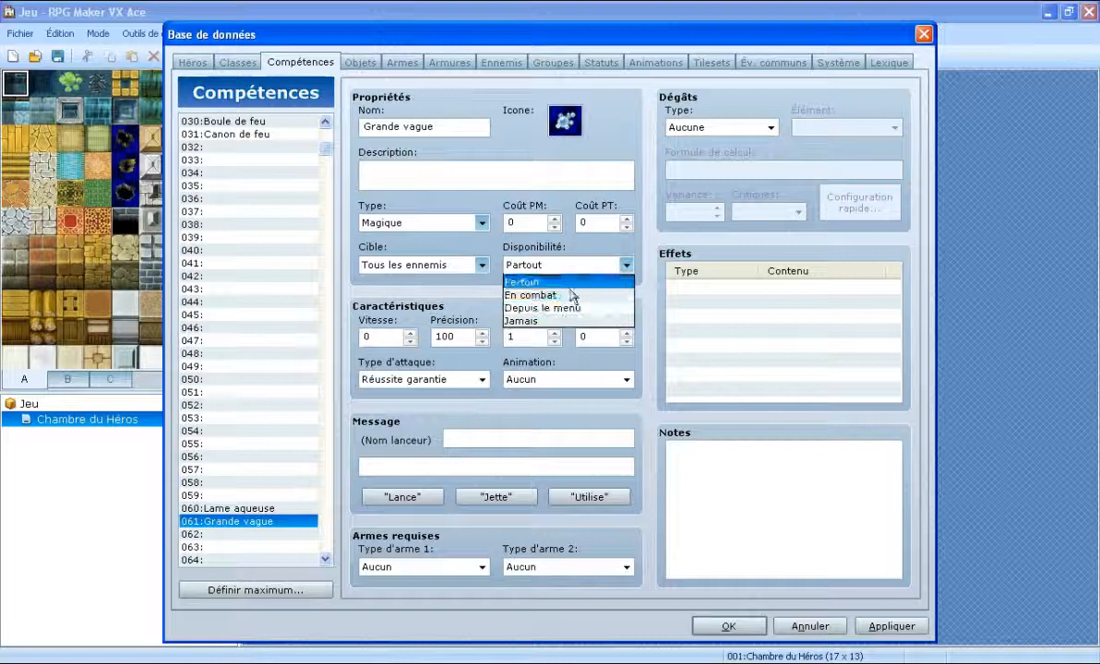
left_click(530, 294)
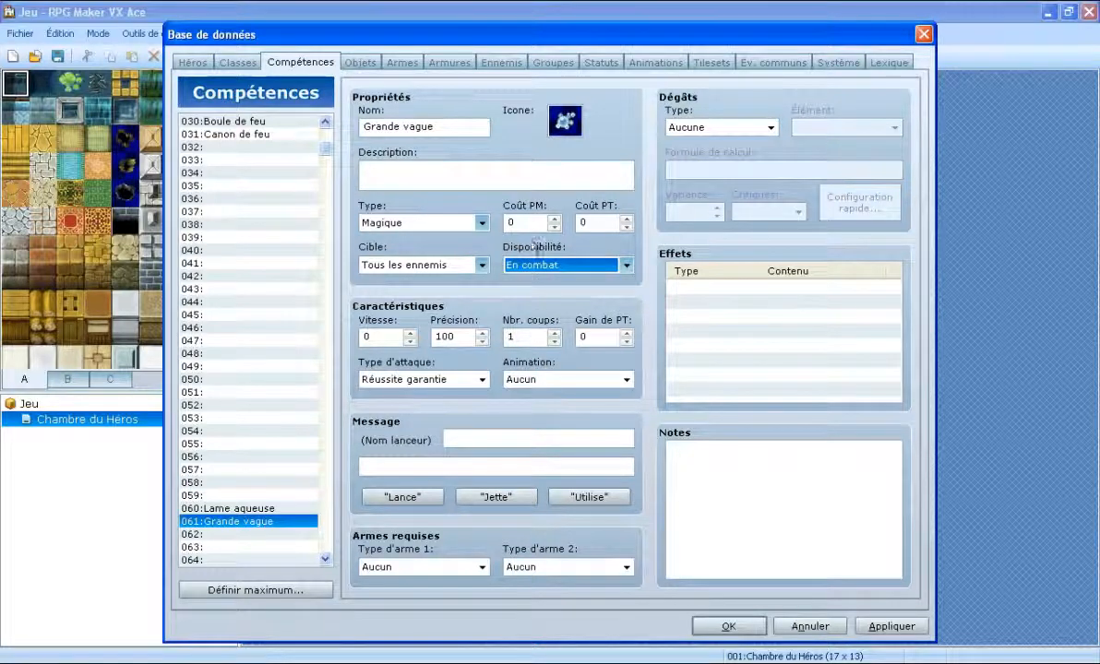
double_click(518, 227)
type("10")
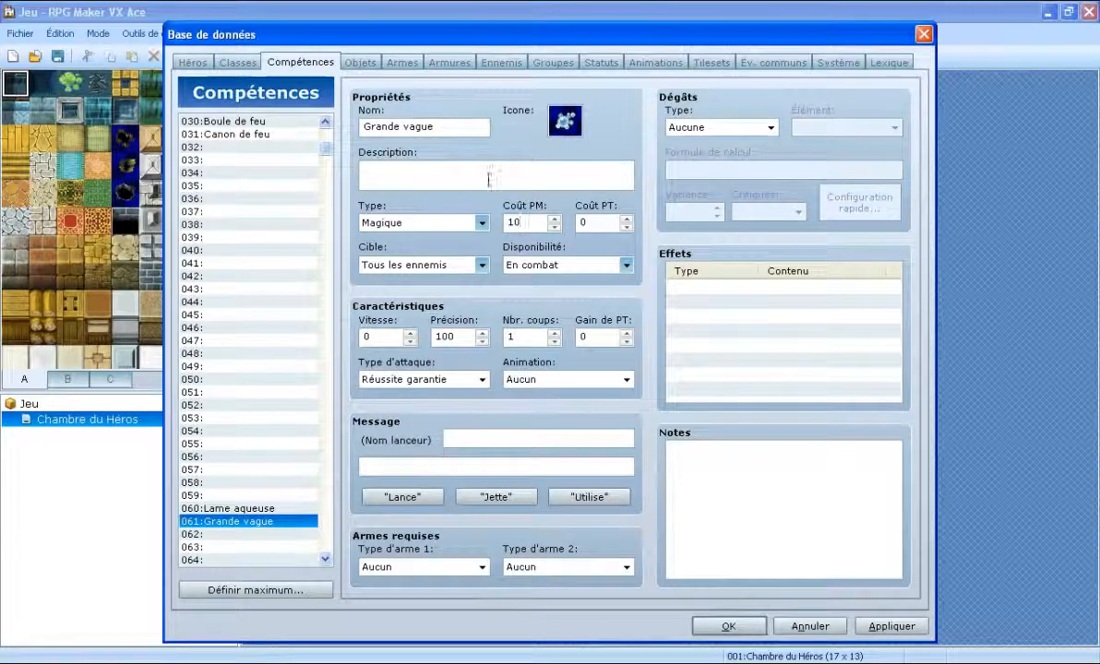
Set the damage to Dégâts aux PV with element Eau, formula "a.mat * 4.5 - b.mdf * 2" and critical hits Oui.
left_click(720, 126)
left_click(738, 158)
left_click(842, 127)
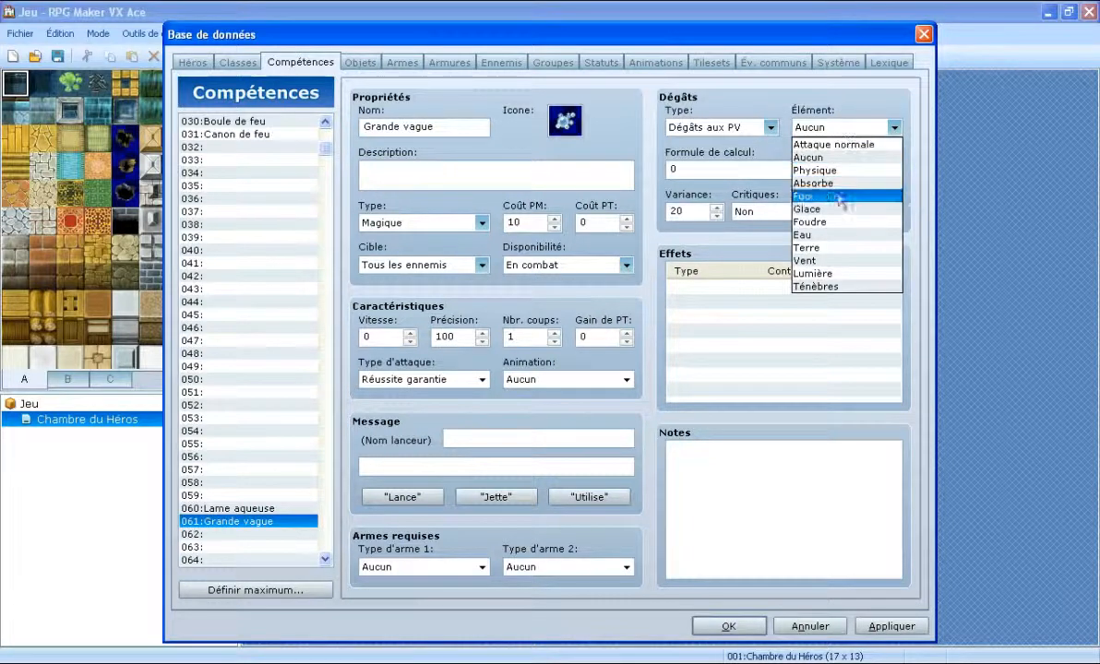
left_click(812, 235)
key("Tab")
type("a.mat * 4.5 - b.mdf * 2")
left_click(773, 215)
left_click(773, 238)
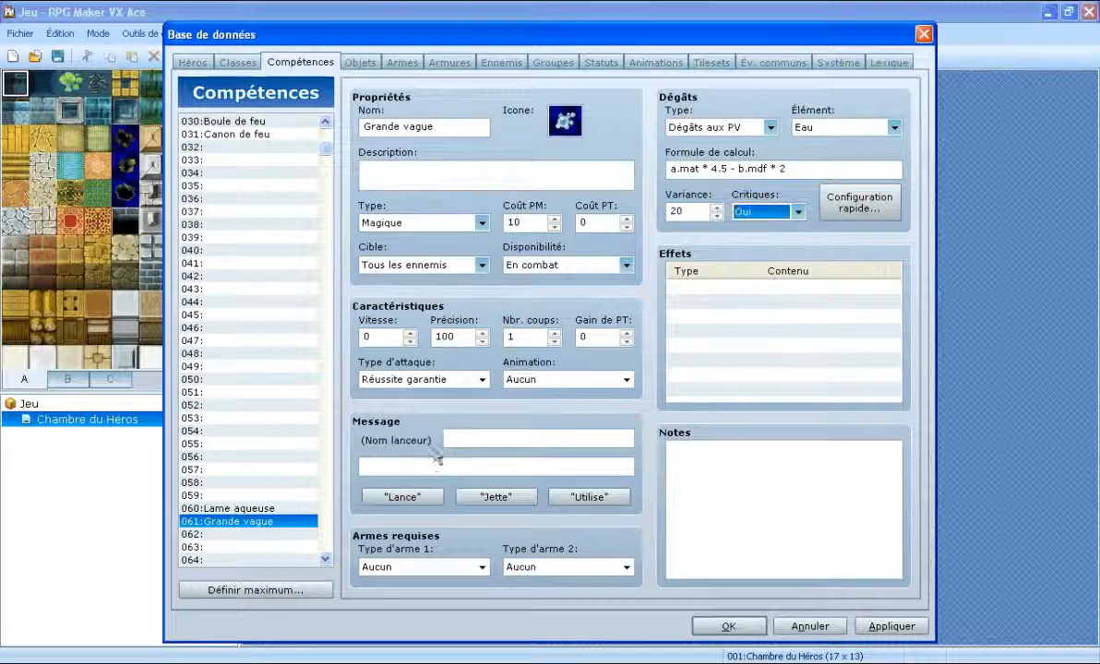
Set the attack type to Attaque magique and the caster message to "lance une grande vague !".
left_click(423, 379)
left_click(429, 424)
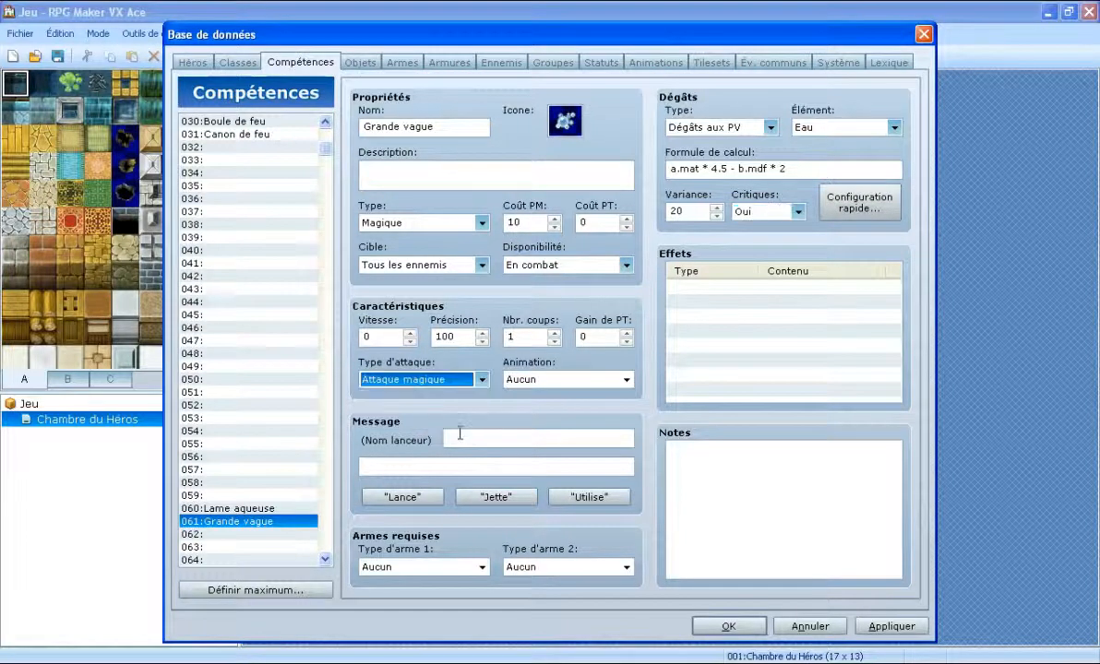
left_click(540, 431)
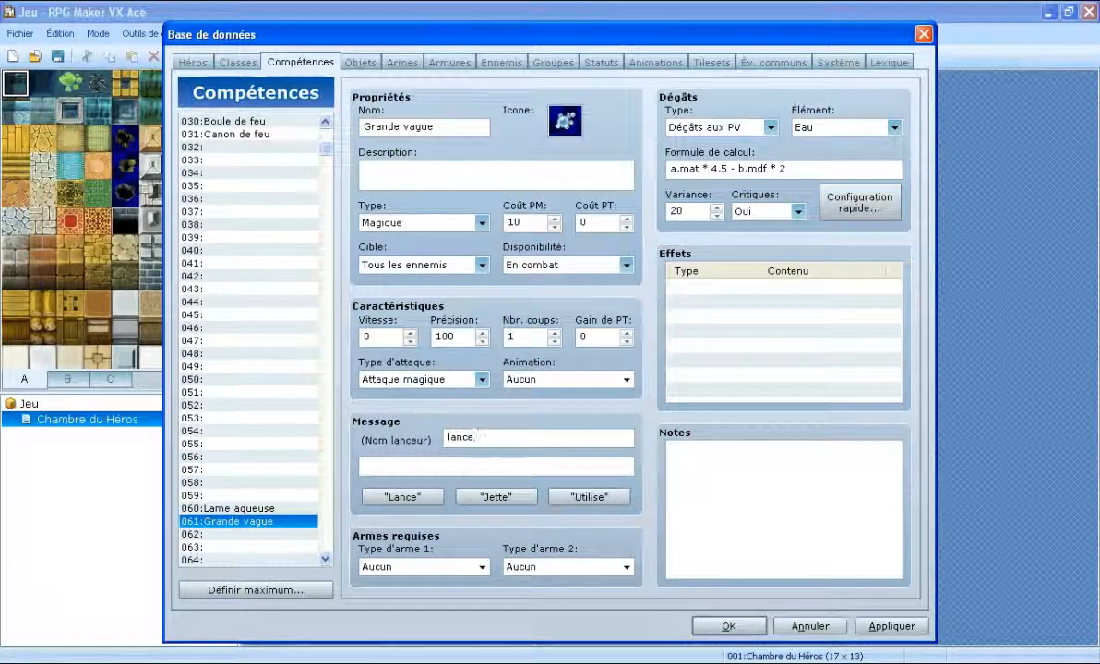
type("lance une grande vague !")
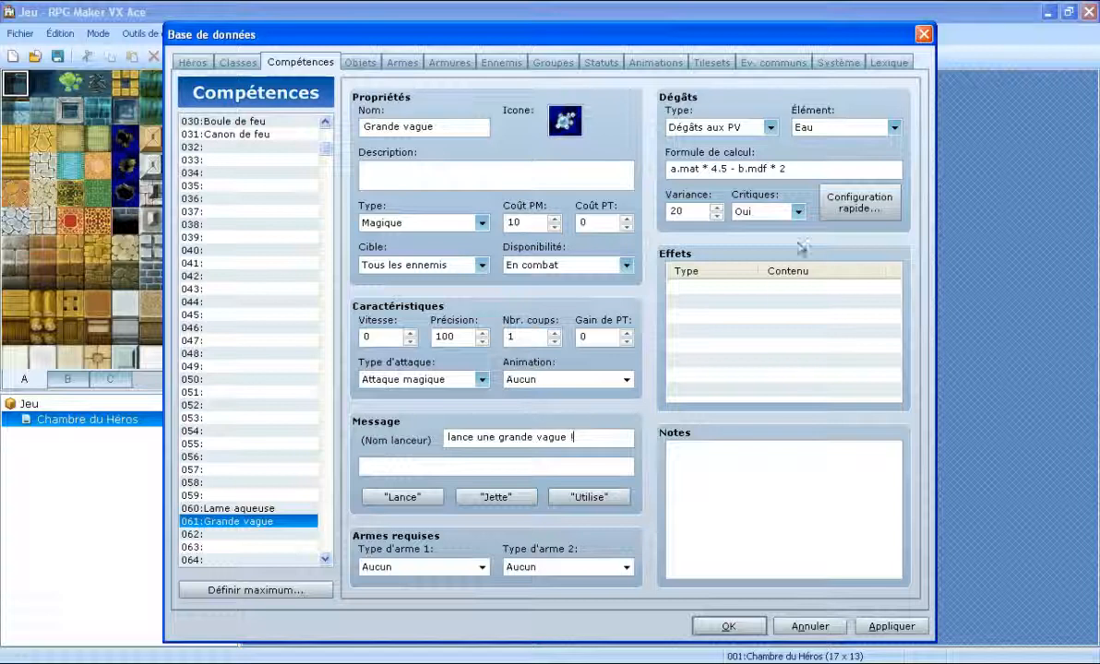
Add a status effect to Grande vague that inflicts Attaque normale at 100%, and compare the skill with Lame aqueuse.
left_click(780, 290)
double_click(779, 289)
left_click(736, 234)
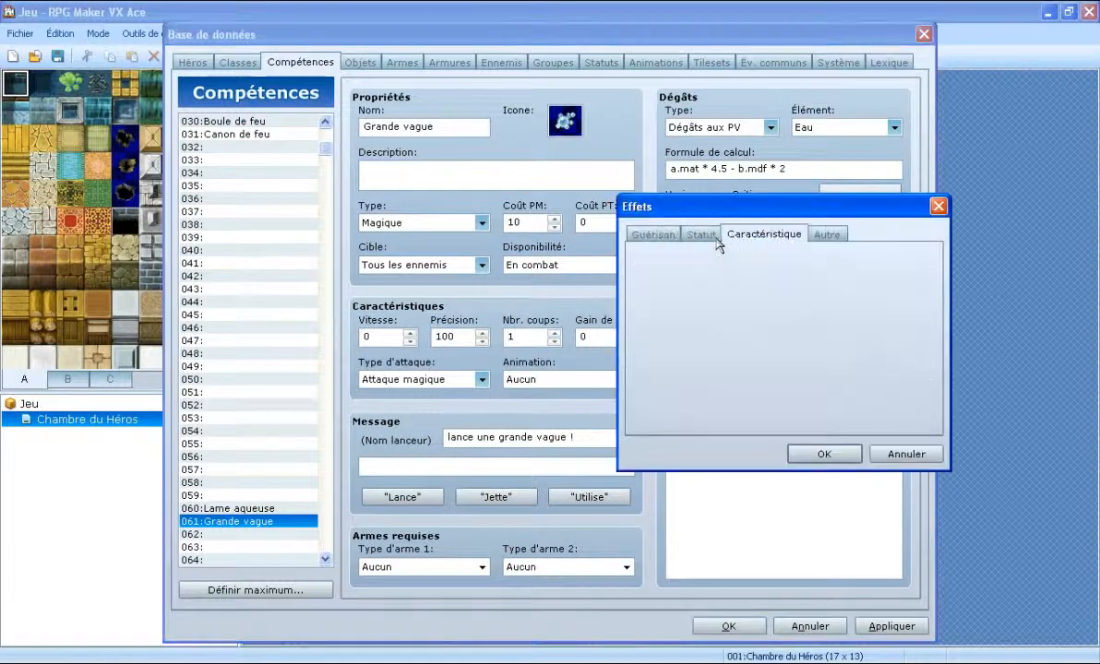
left_click(701, 236)
left_click(639, 261)
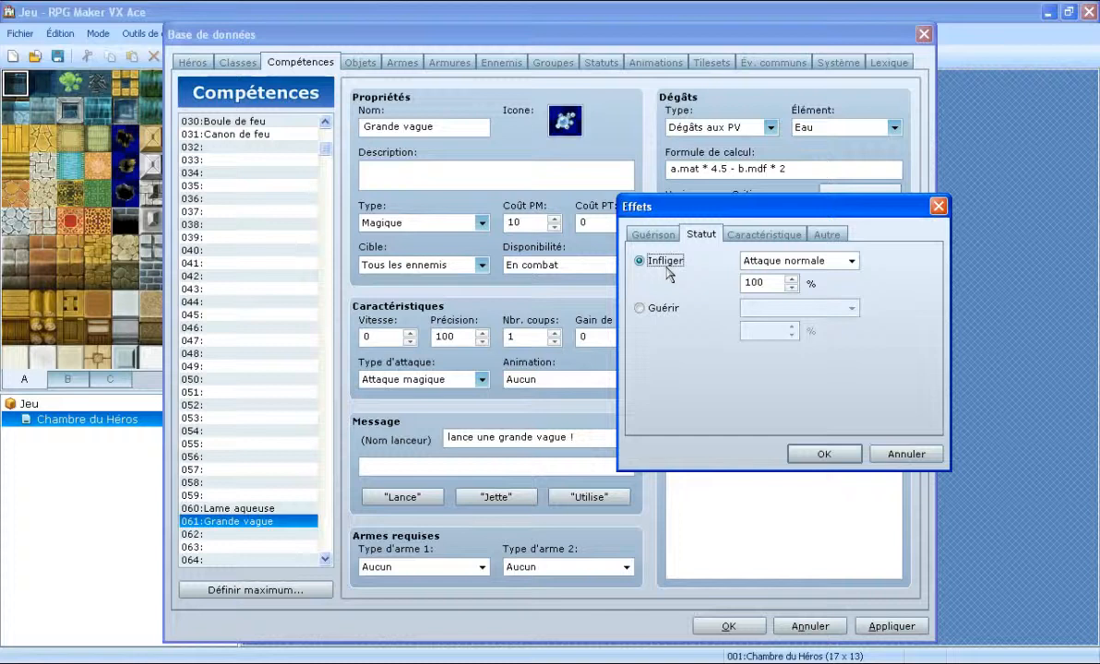
left_click(821, 453)
left_click(199, 509)
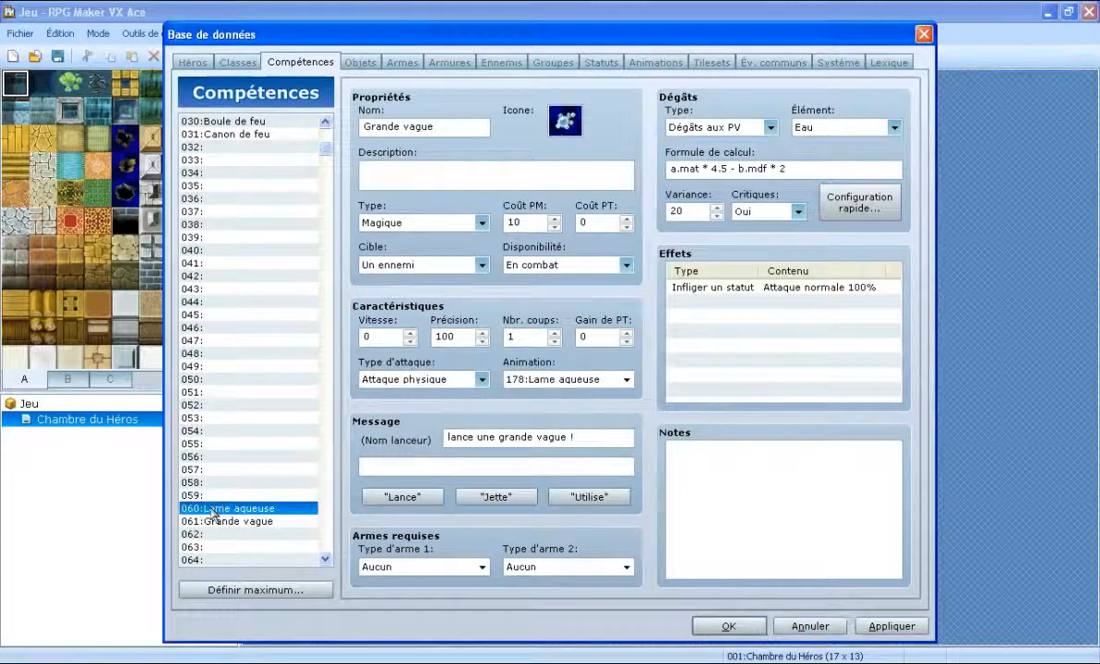
left_click(231, 524)
left_click(237, 512)
left_click(242, 524)
Look through the animation database for water animations, inspecting Eau Tous 2 and previewing 069:Eau and 070:Eau Tous.
left_click(645, 58)
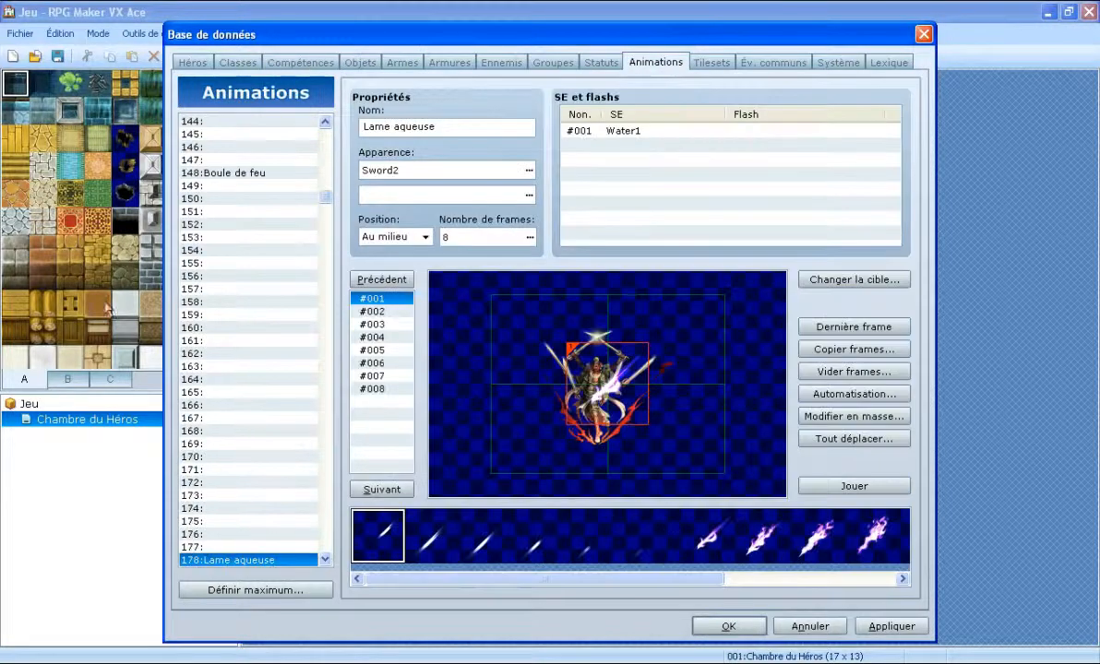
scroll(306, 315, "up", 10)
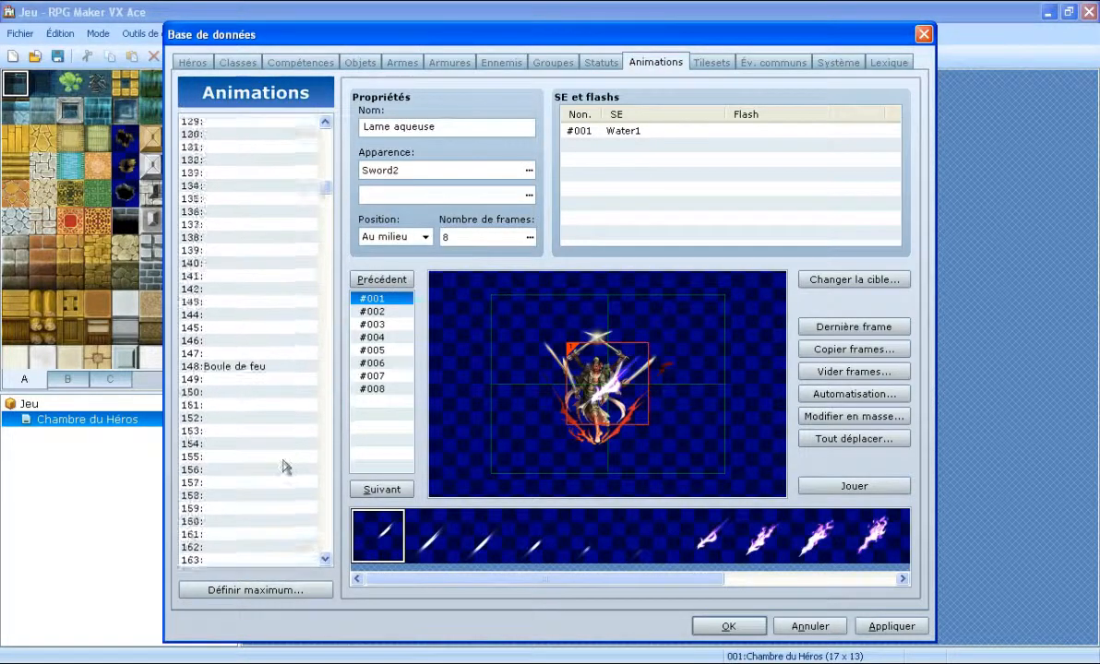
scroll(268, 473, "up", 5)
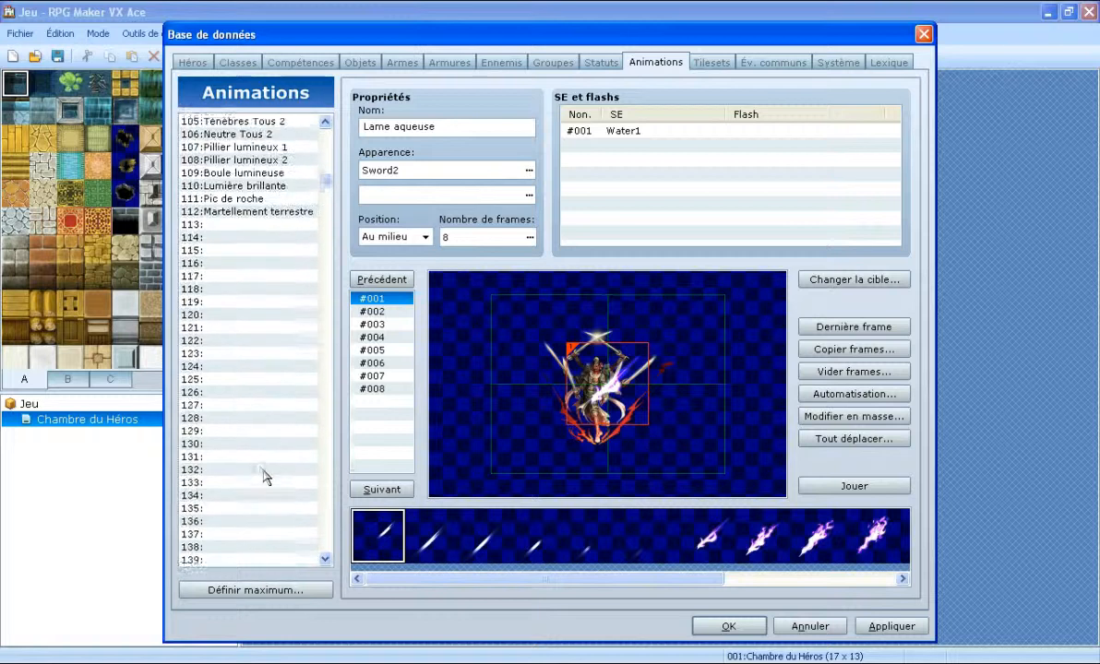
scroll(263, 482, "up", 4)
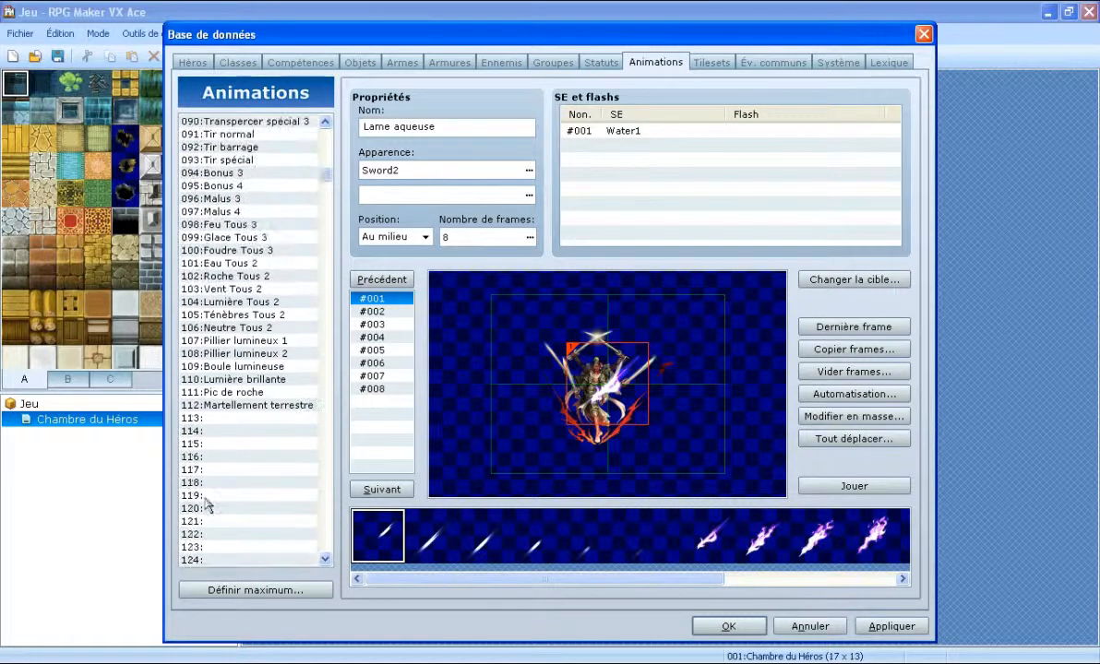
left_click(242, 263)
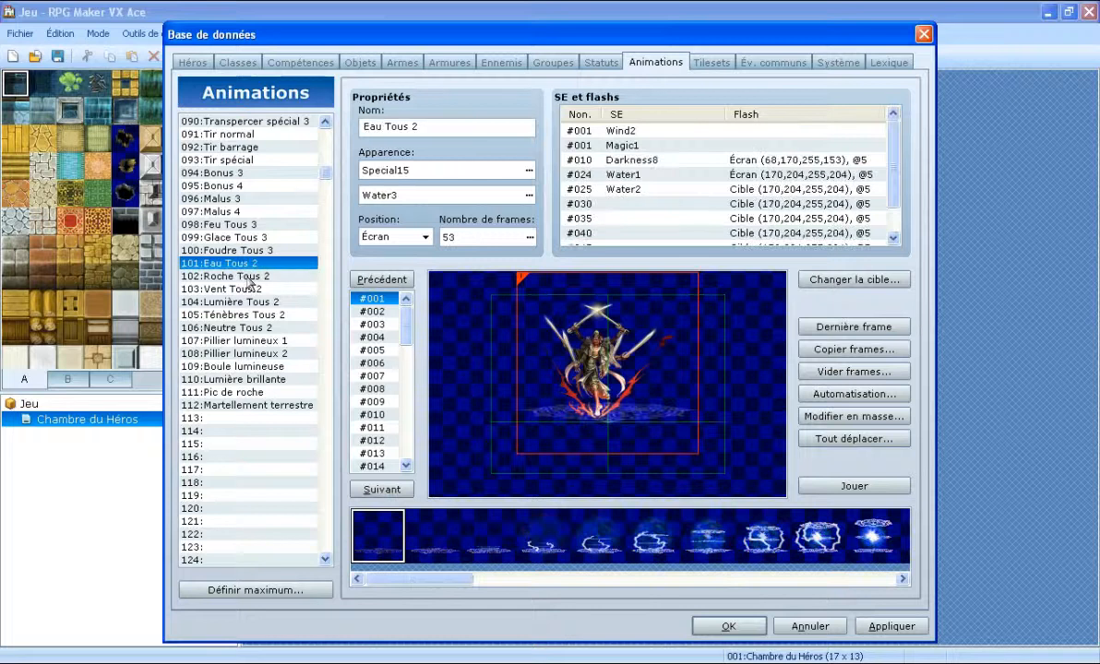
scroll(263, 282, "up", 1)
scroll(260, 289, "up", 3)
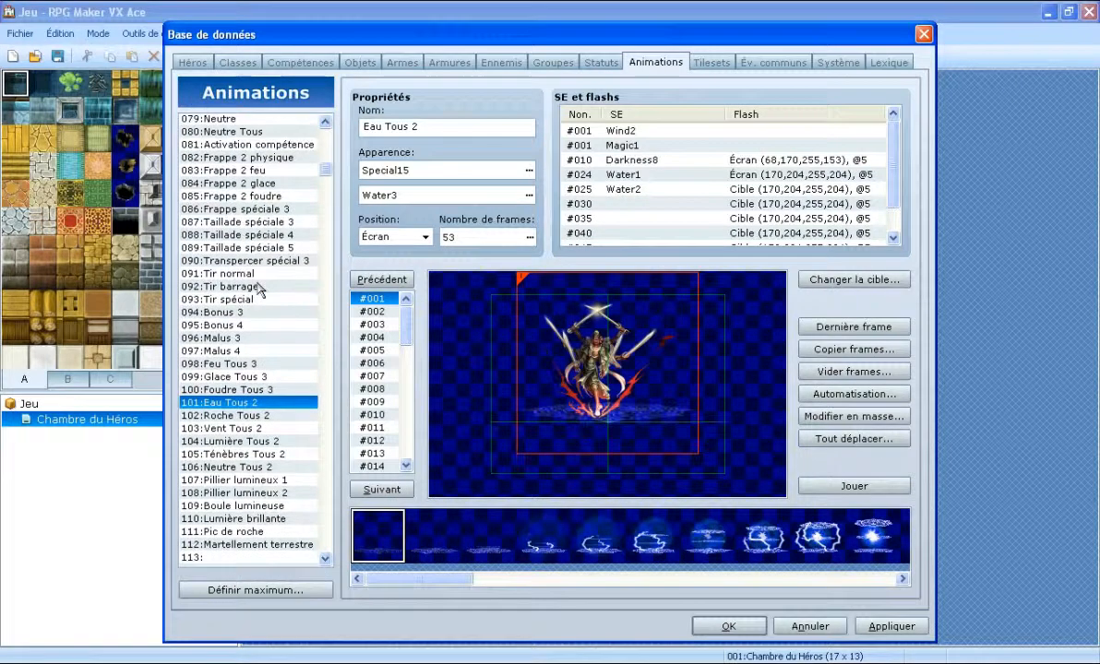
scroll(261, 289, "up", 2)
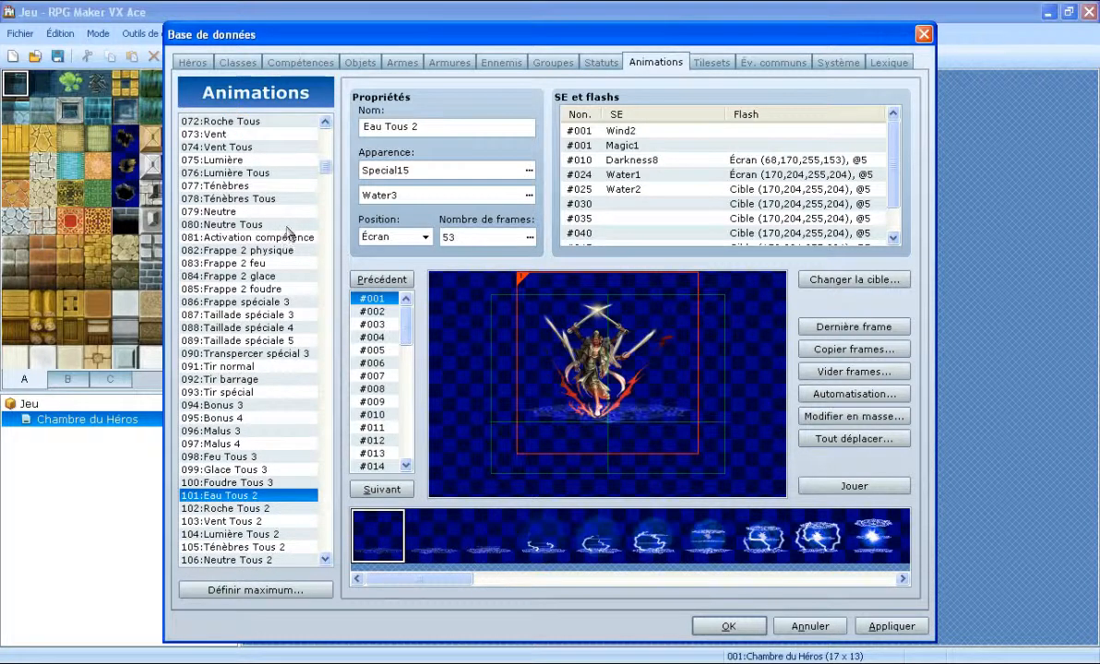
scroll(287, 238, "up", 1)
scroll(277, 240, "up", 3)
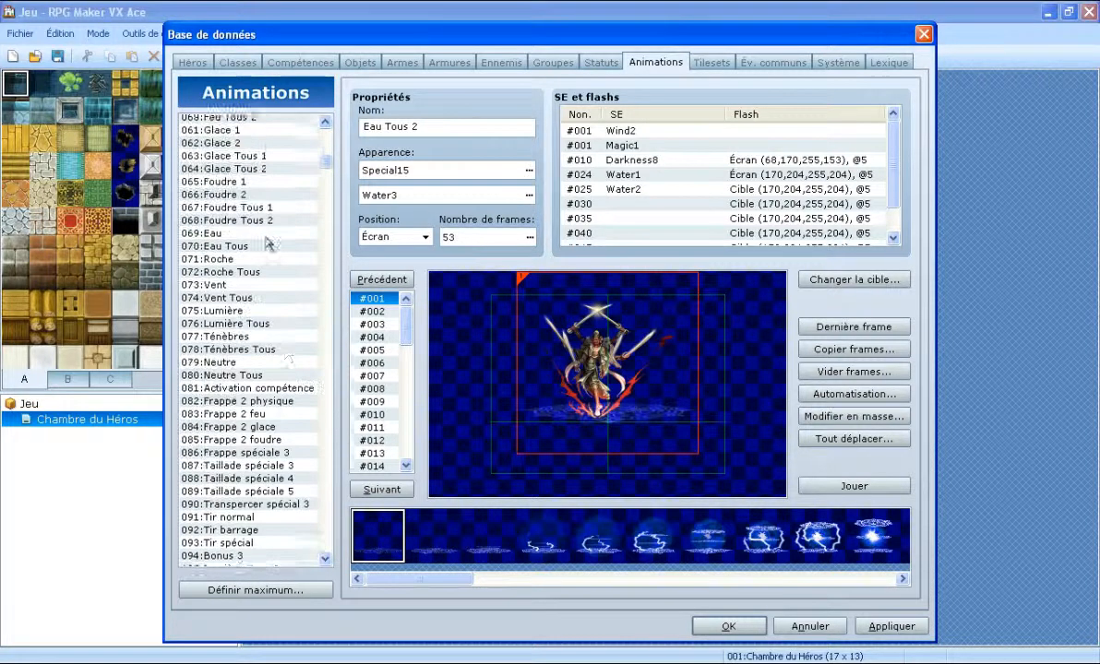
left_click(222, 237)
left_click(874, 484)
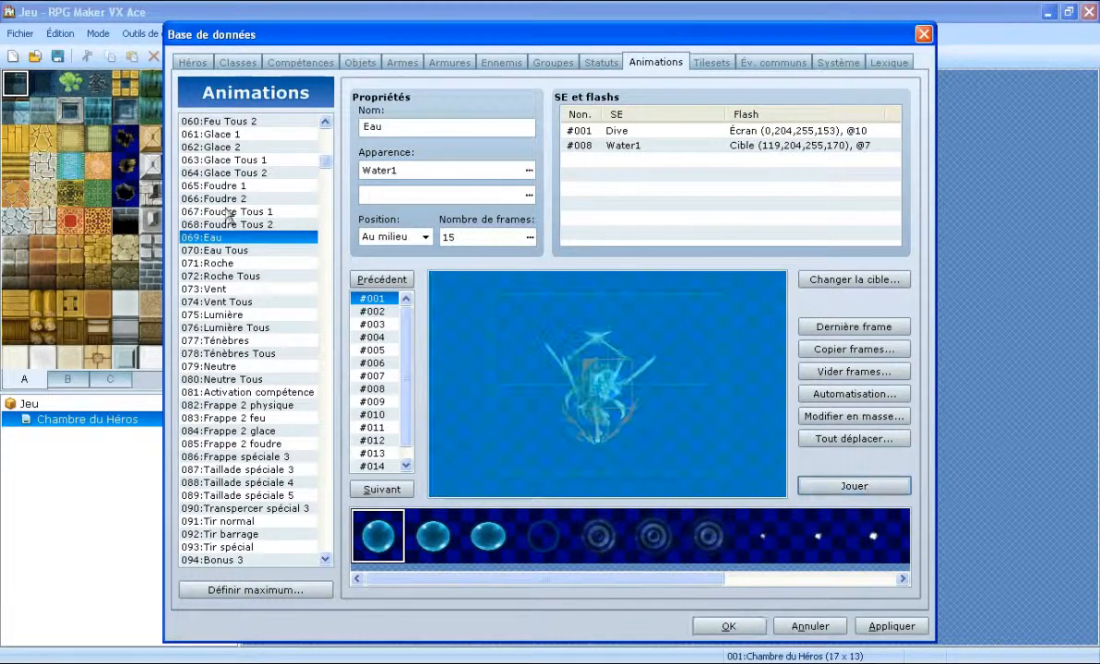
left_click(226, 250)
left_click(828, 483)
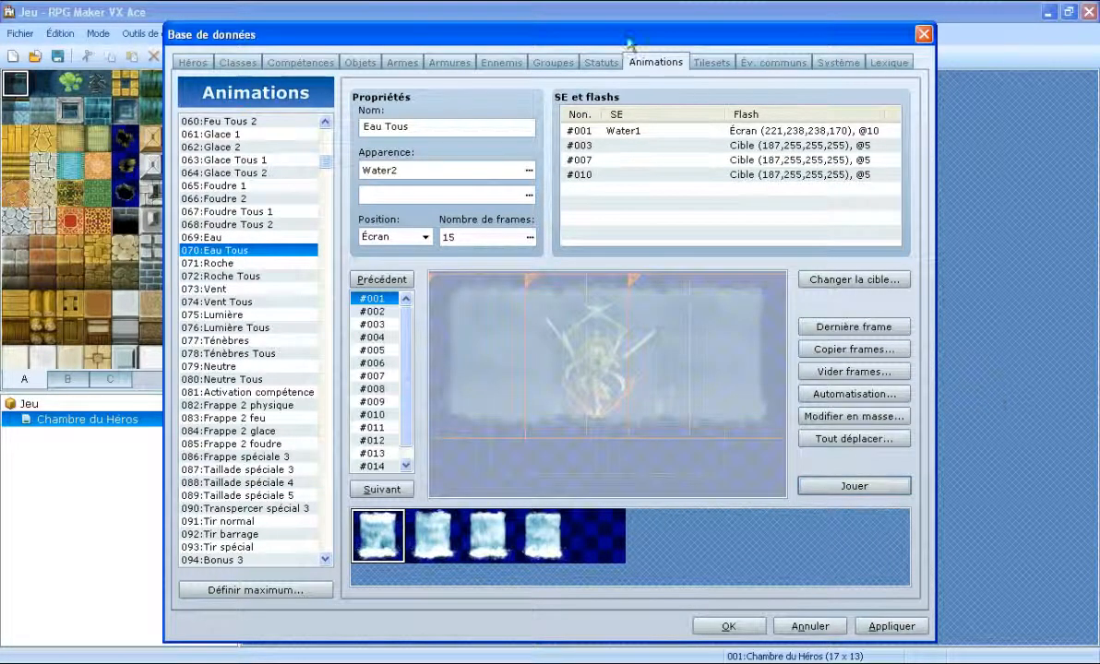
Assign the animation 070:Eau Tous to the skill Grande vague and save the database.
left_click(297, 63)
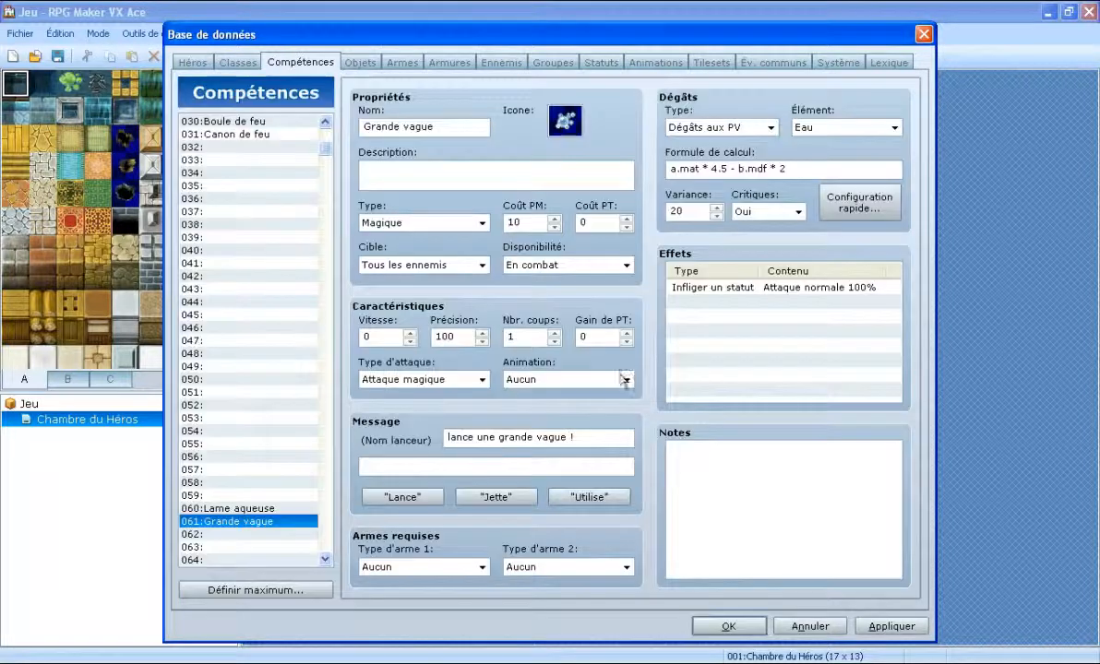
left_click(627, 380)
scroll(565, 344, "down", 1)
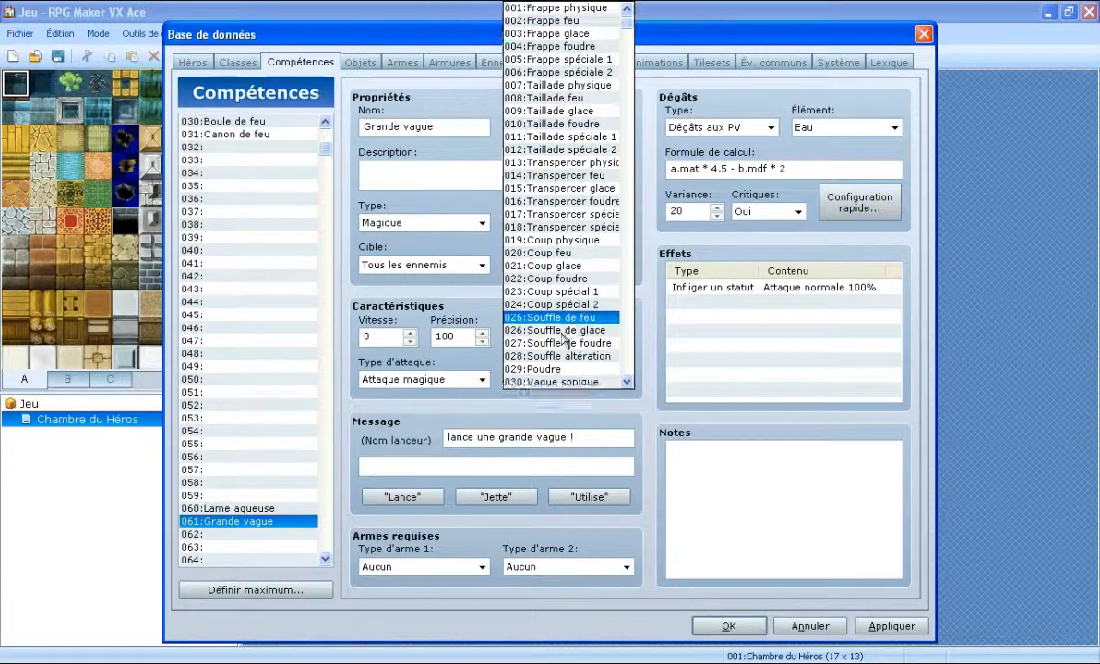
scroll(565, 344, "down", 3)
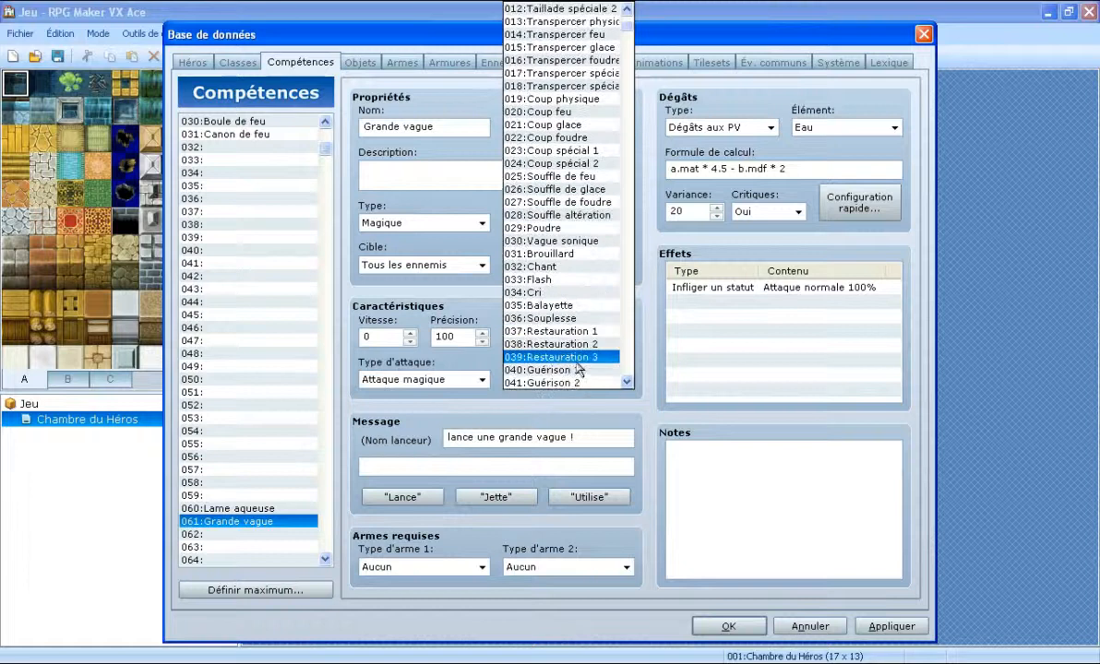
scroll(581, 371, "down", 5)
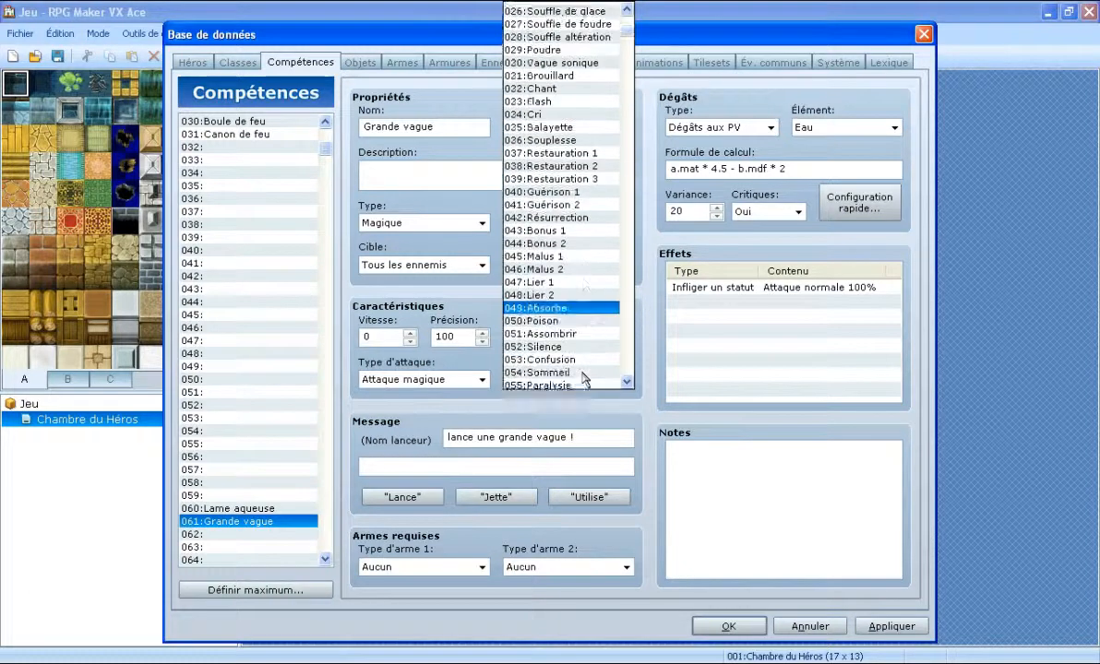
scroll(582, 377, "down", 4)
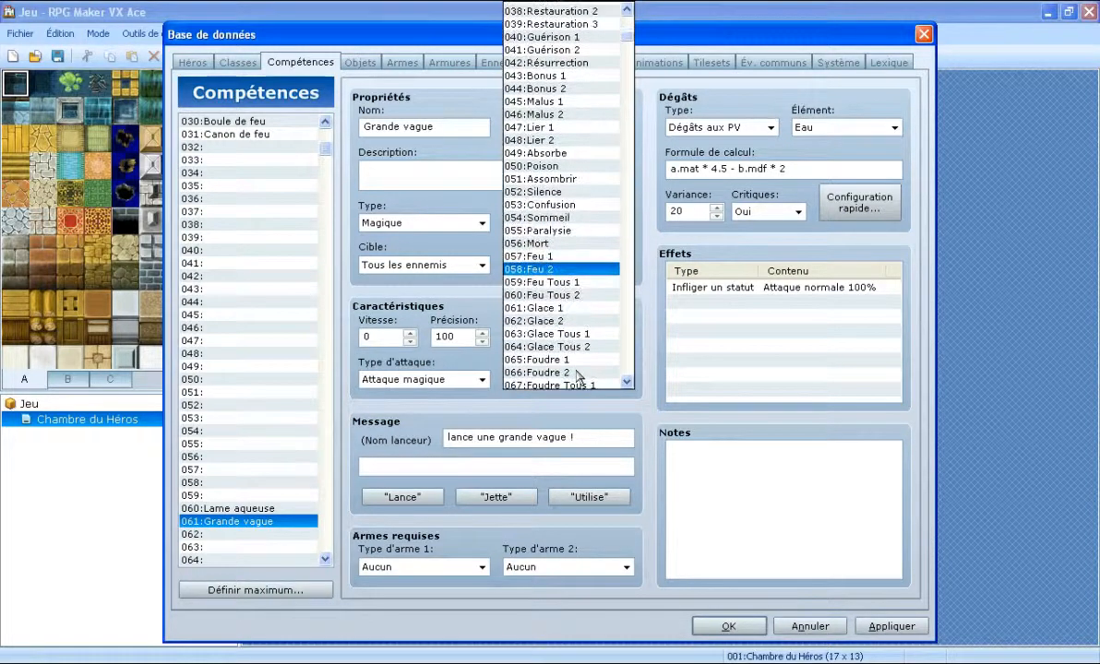
scroll(579, 376, "down", 4)
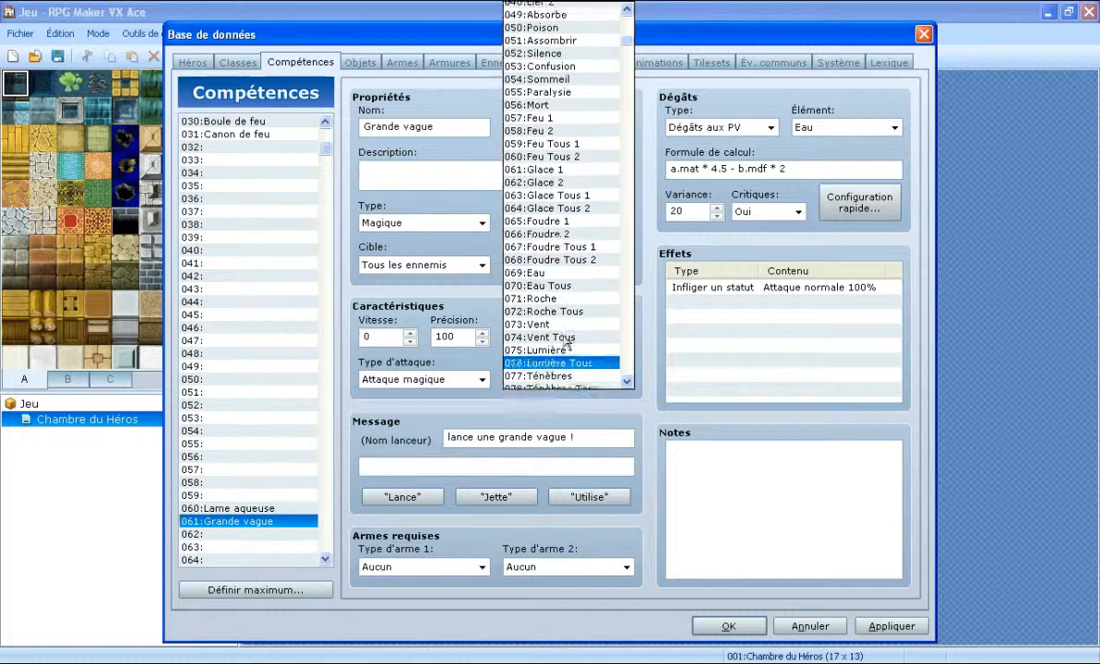
left_click(568, 253)
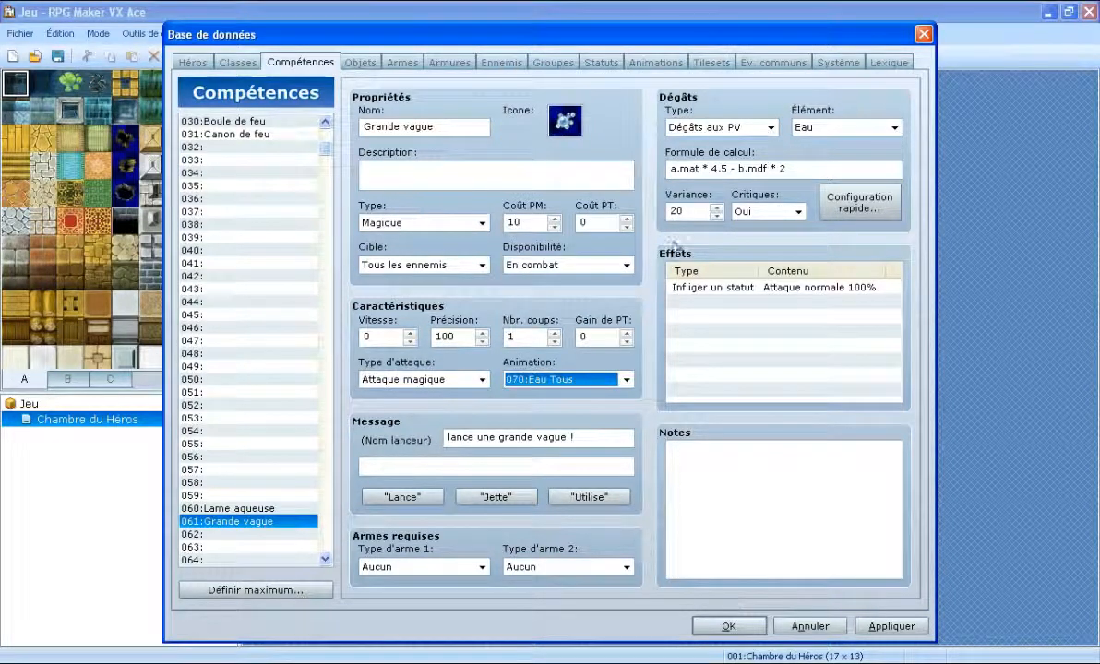
scroll(278, 482, "down", 4)
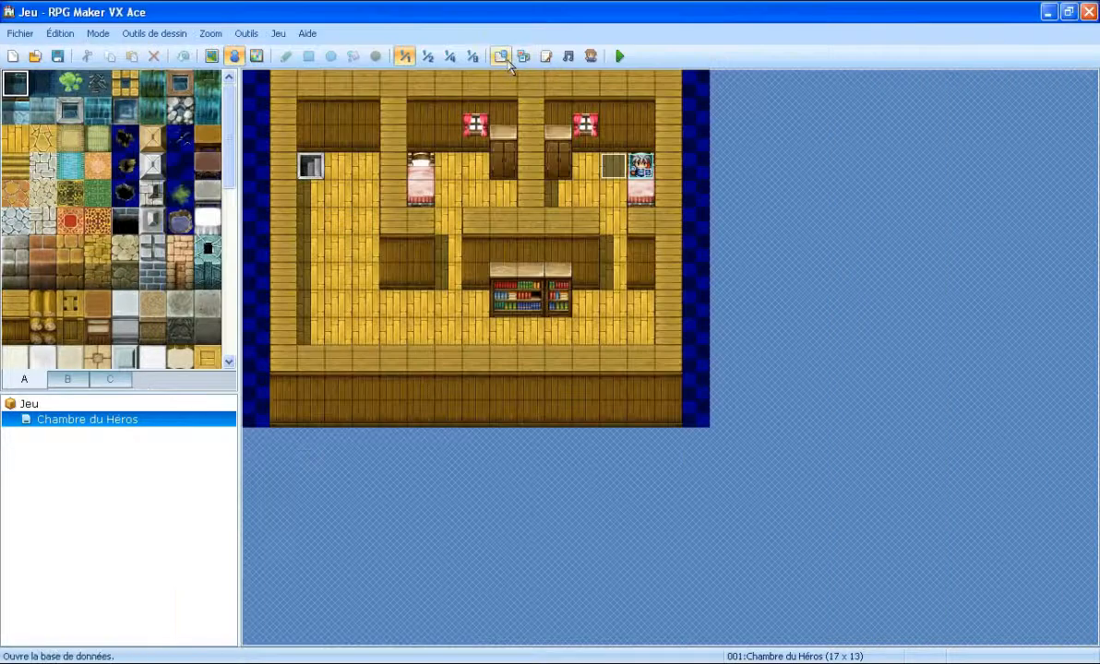
Review the classes Paysan and Elu de la prophétie in the game database.
left_click(501, 58)
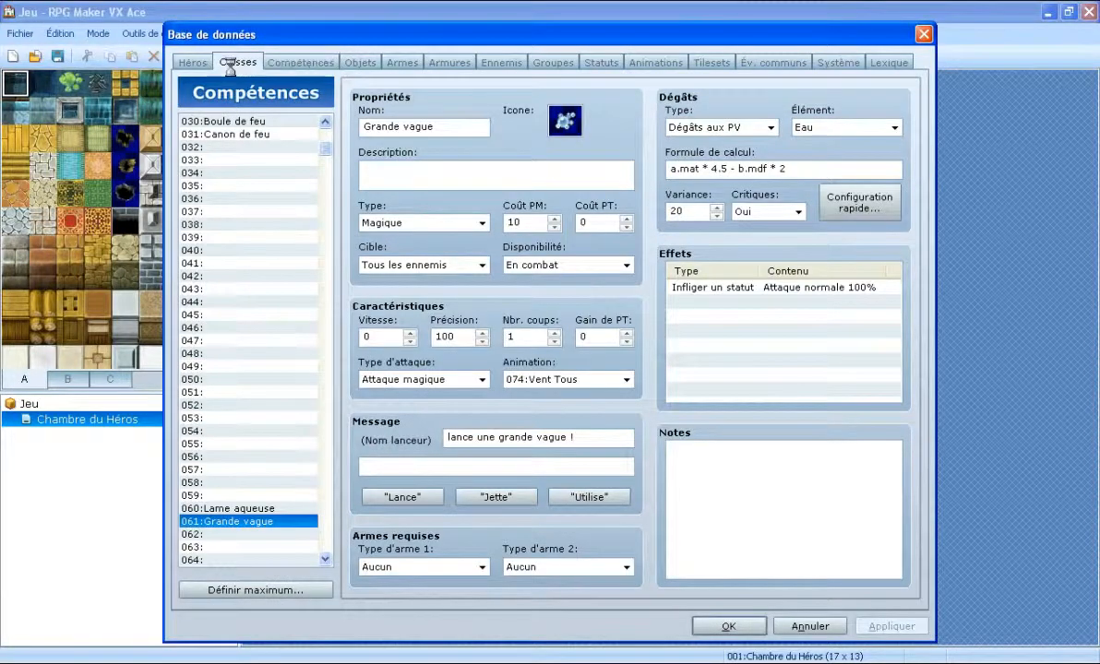
left_click(227, 65)
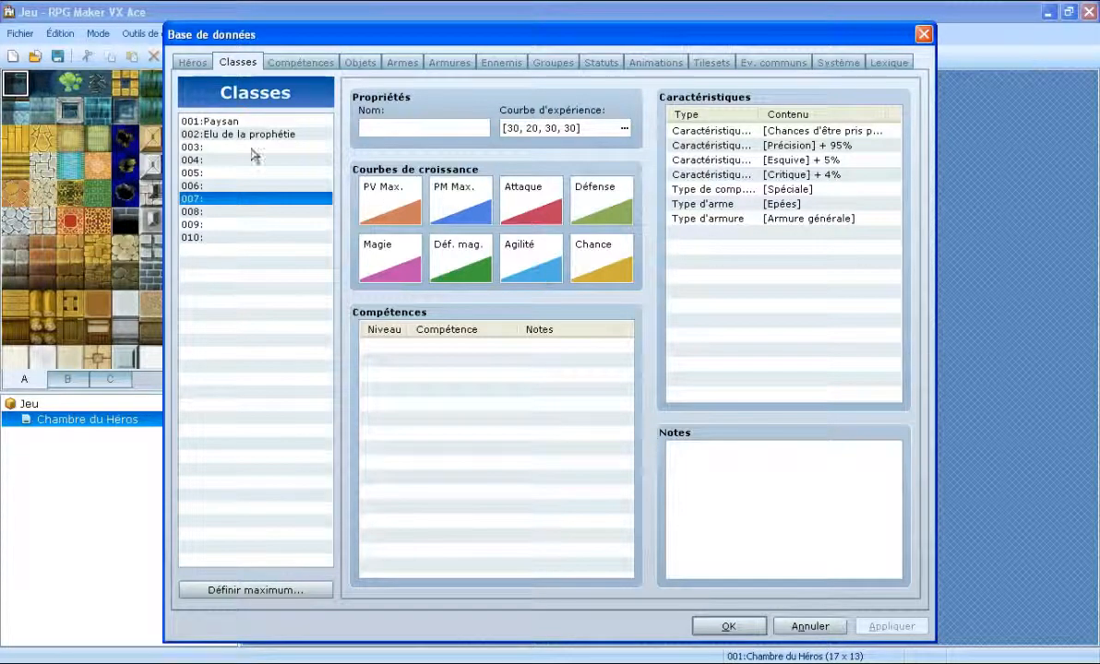
left_click(230, 121)
left_click(233, 134)
left_click(718, 626)
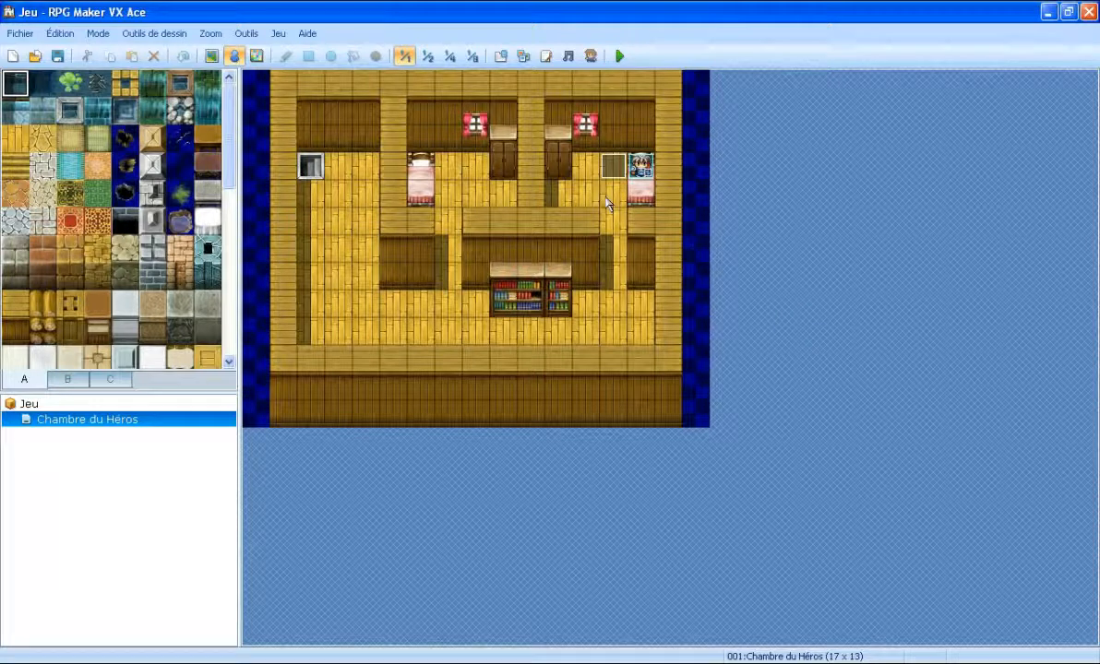
Create a new event on tile 016,000 of the Chambre du Héros map, without a switch condition.
left_click(692, 85)
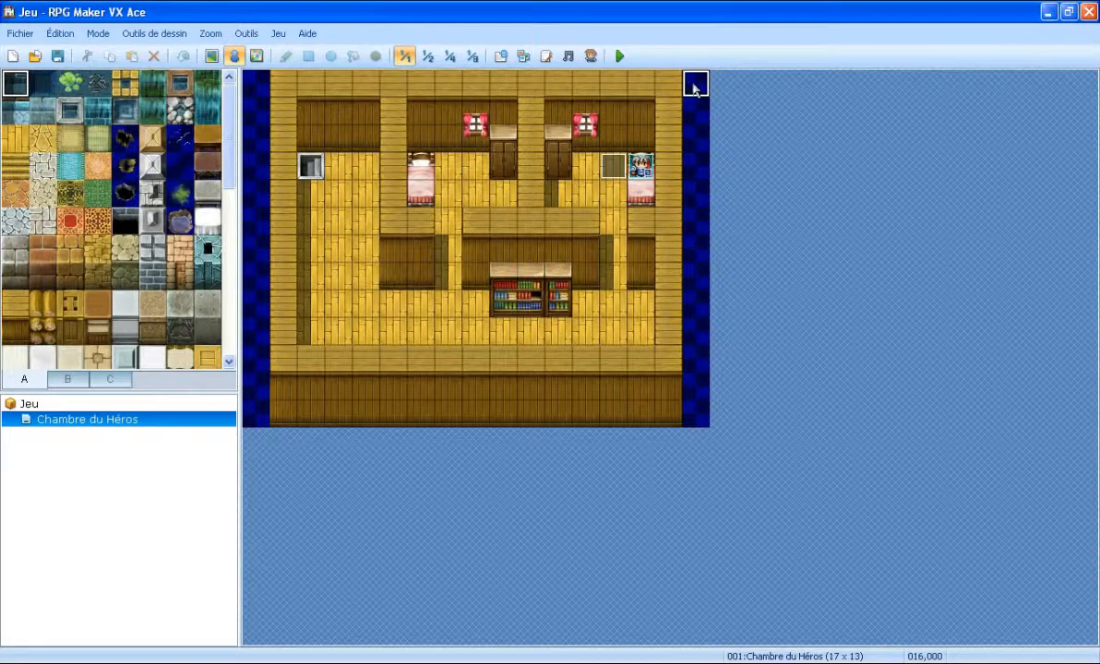
double_click(692, 85)
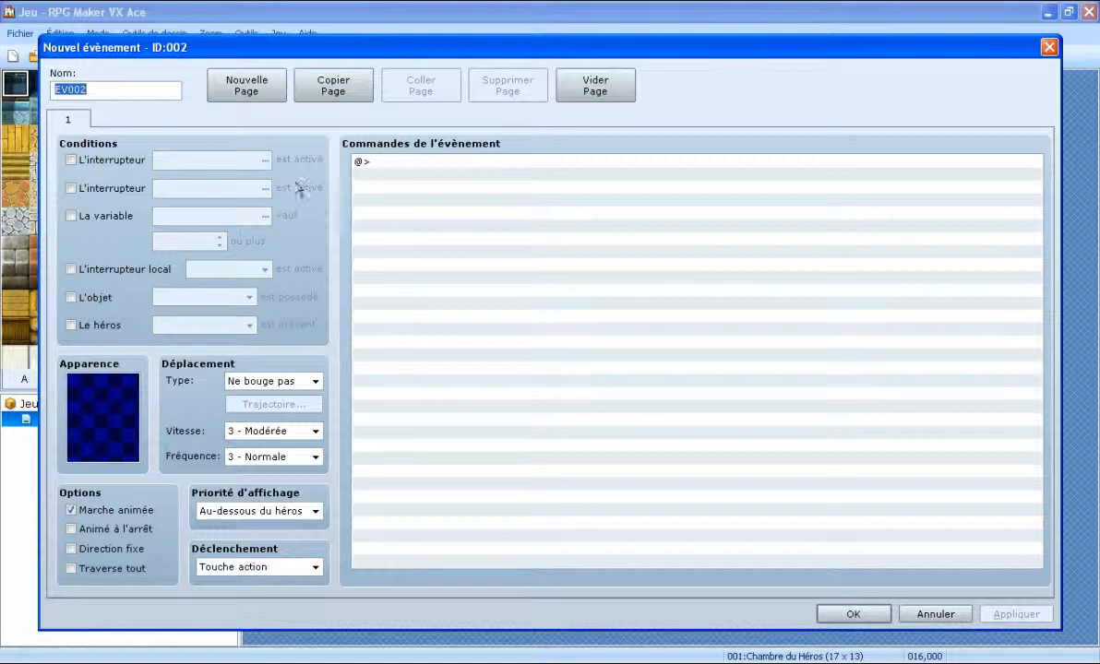
left_click(71, 160)
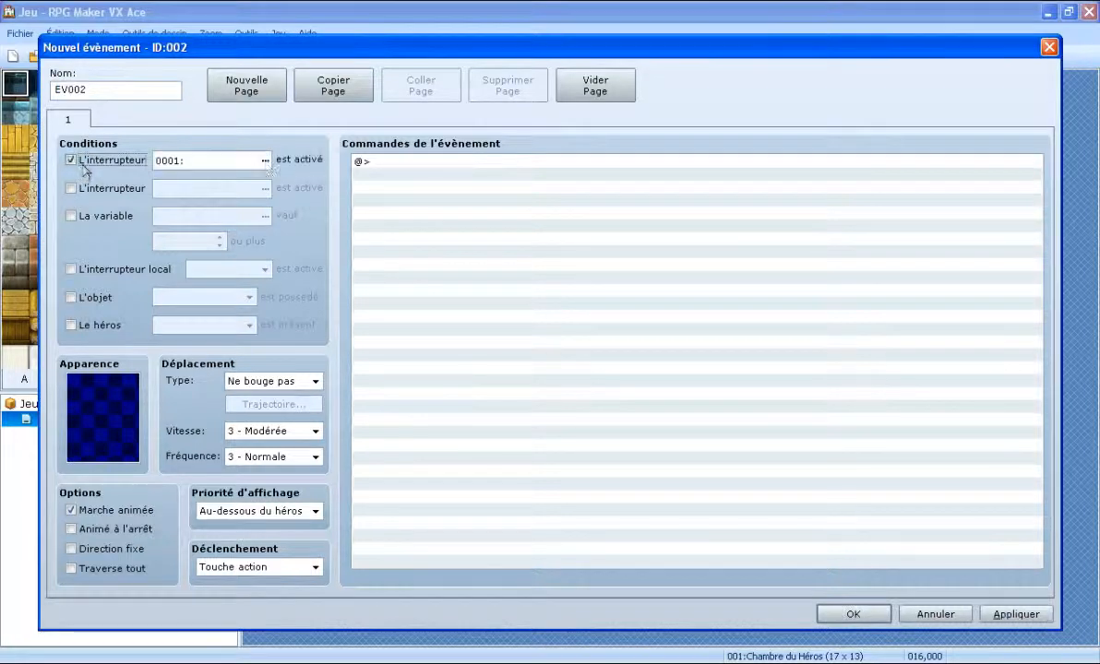
left_click(107, 163)
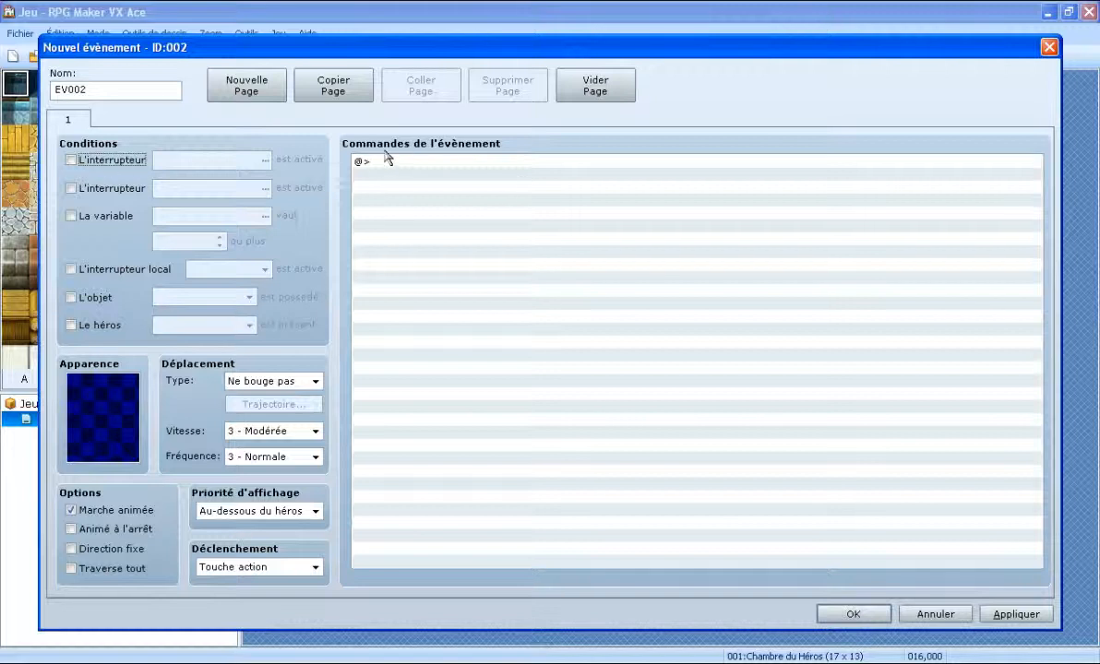
Add a scrolling-text command to the event with the first line "Dans un monde où les forts écrasent les faibles.".
left_click(439, 179)
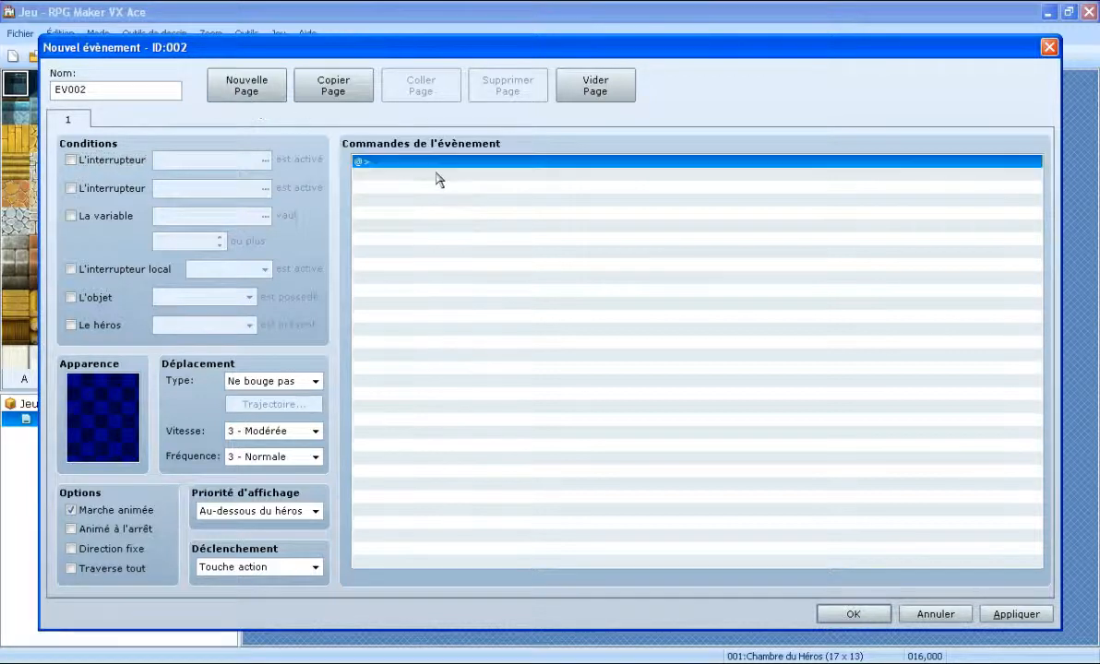
double_click(439, 179)
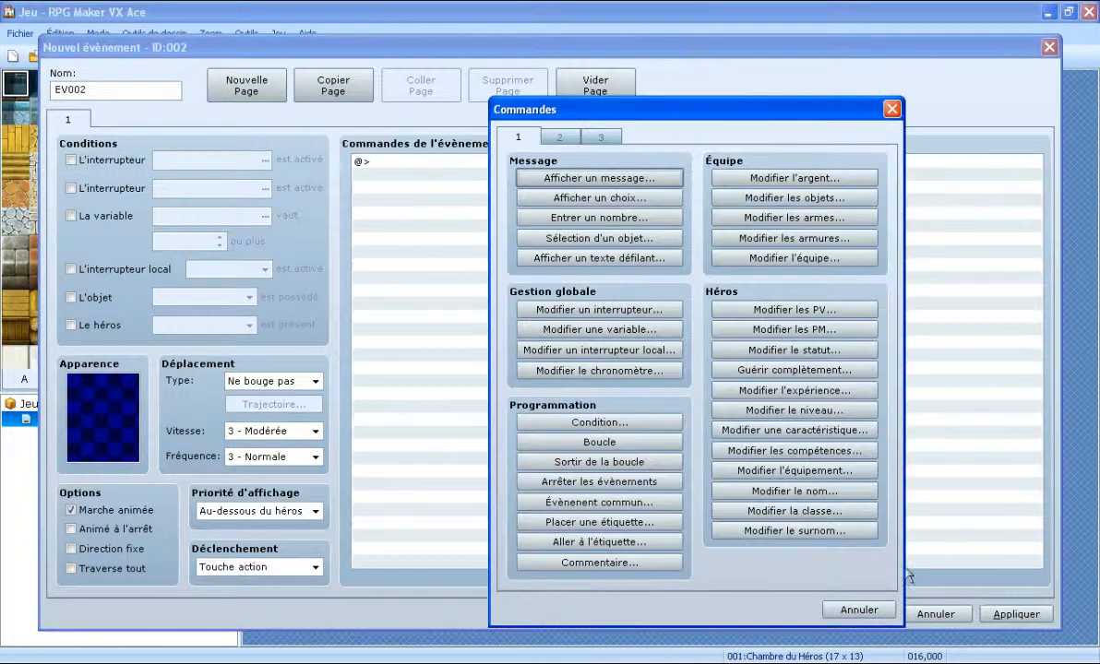
left_click(599, 178)
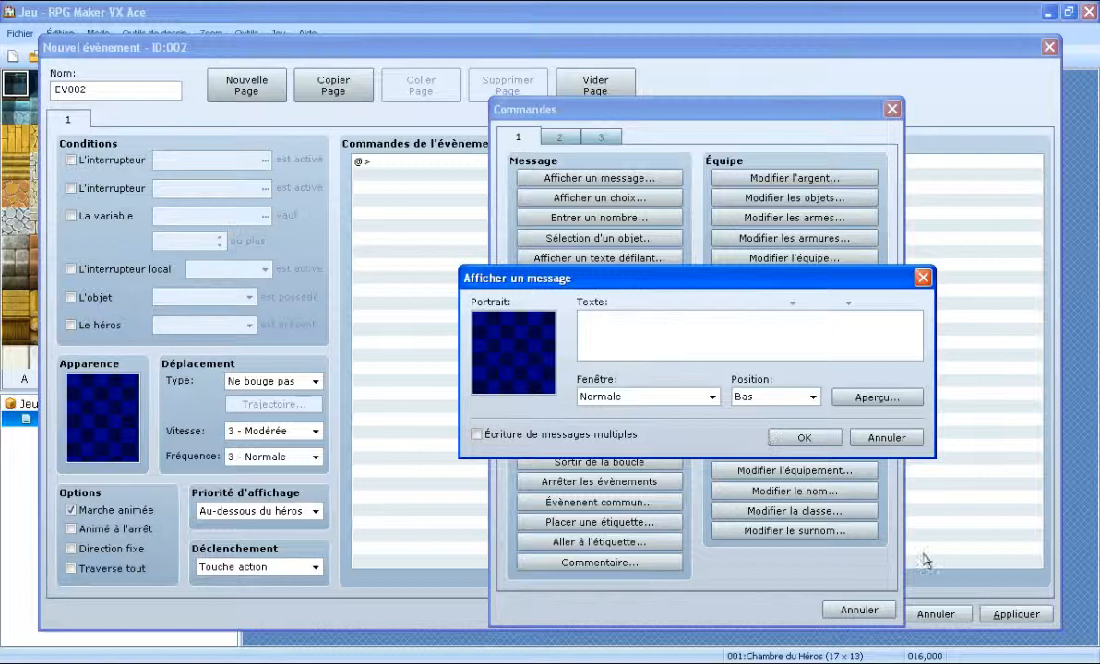
left_click(912, 437)
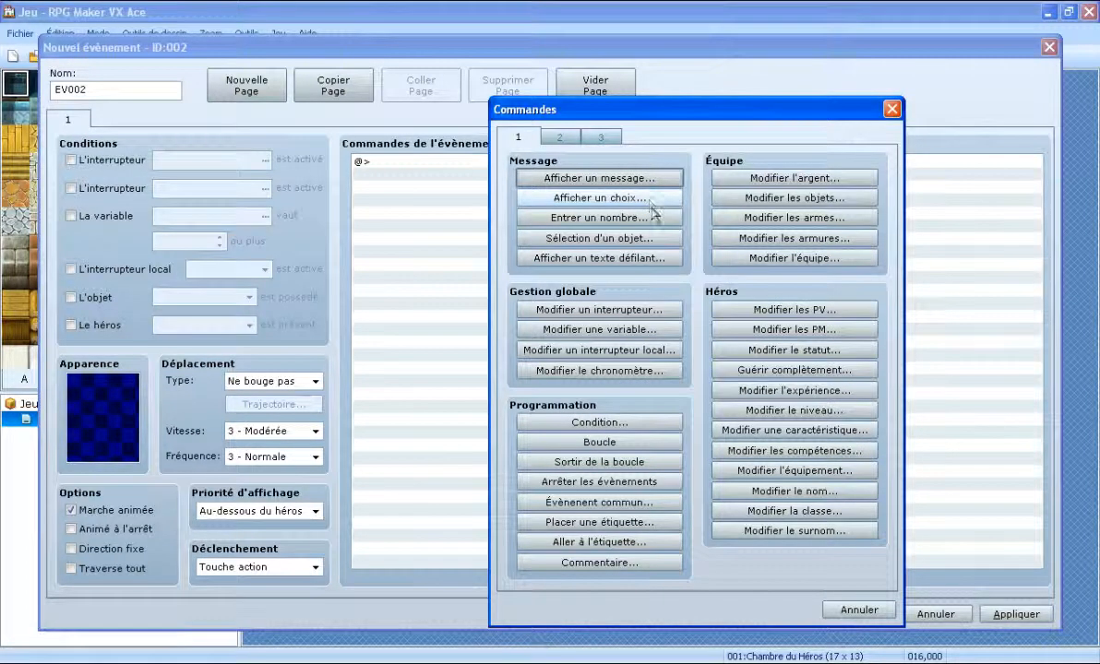
left_click(655, 261)
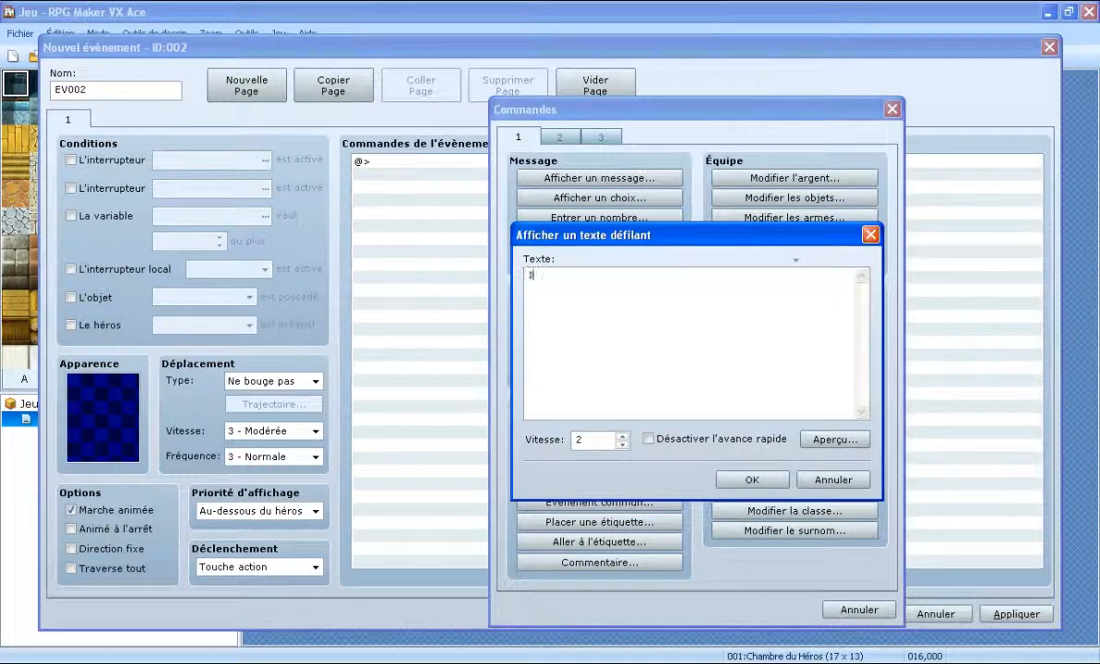
type("D")
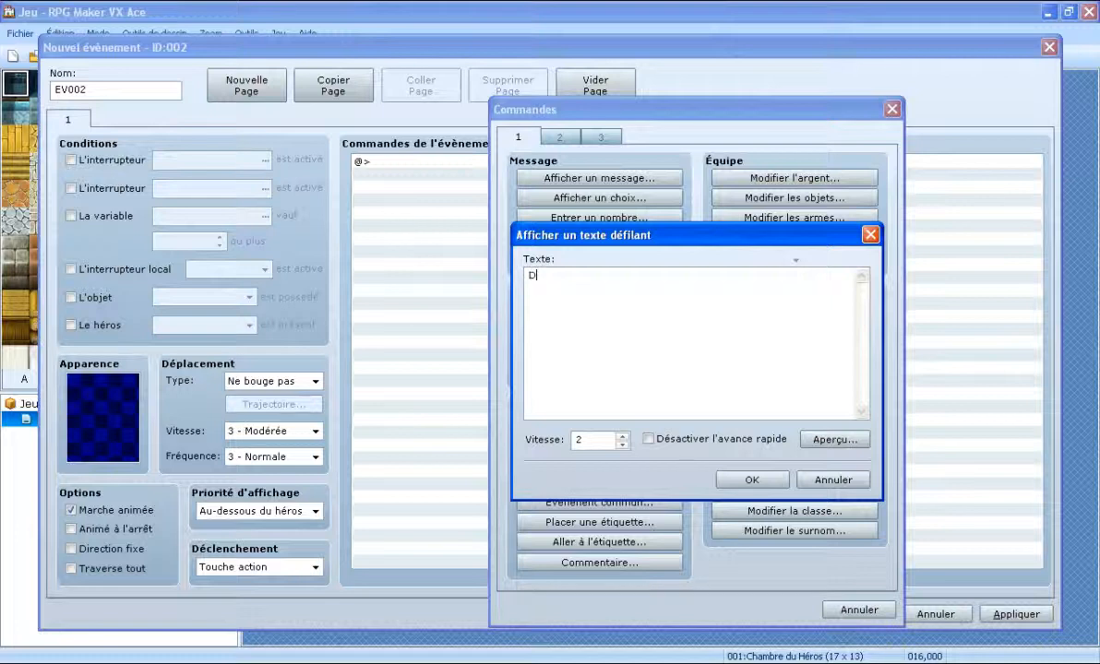
type("ans un monde ")
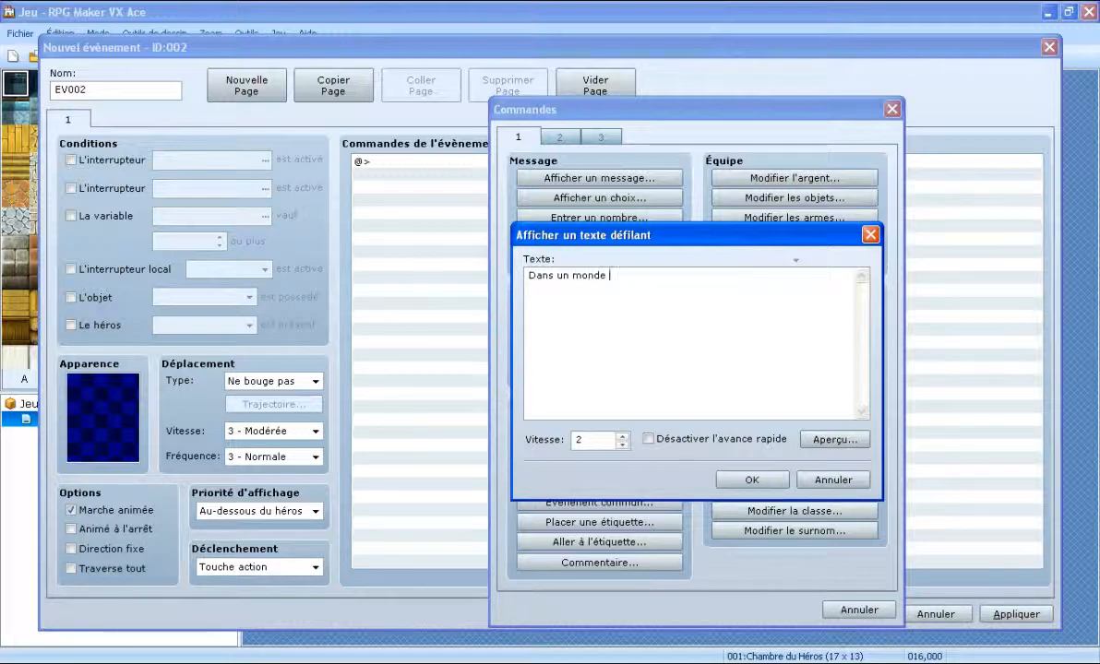
type("o")
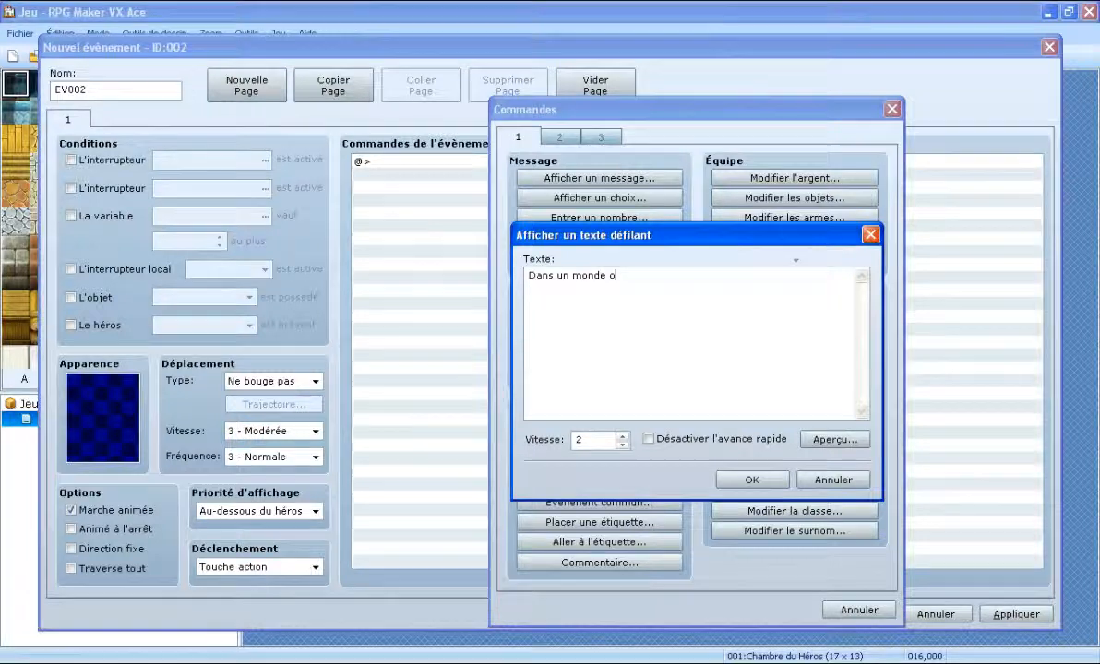
type("ù les forts ")
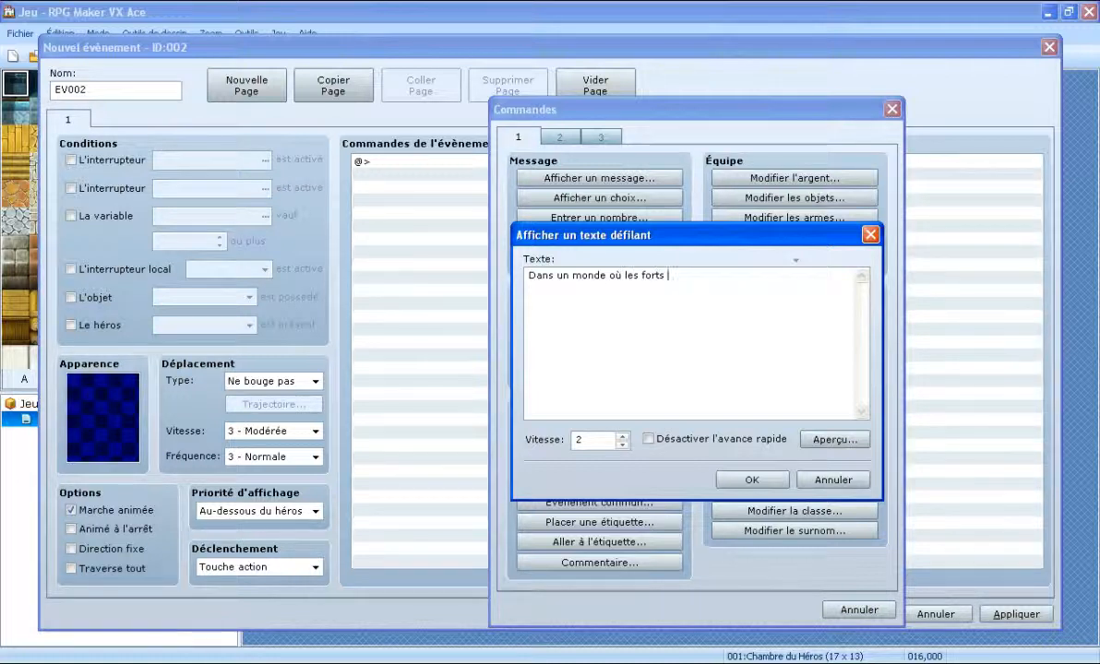
type("écrasent les faibles. ")
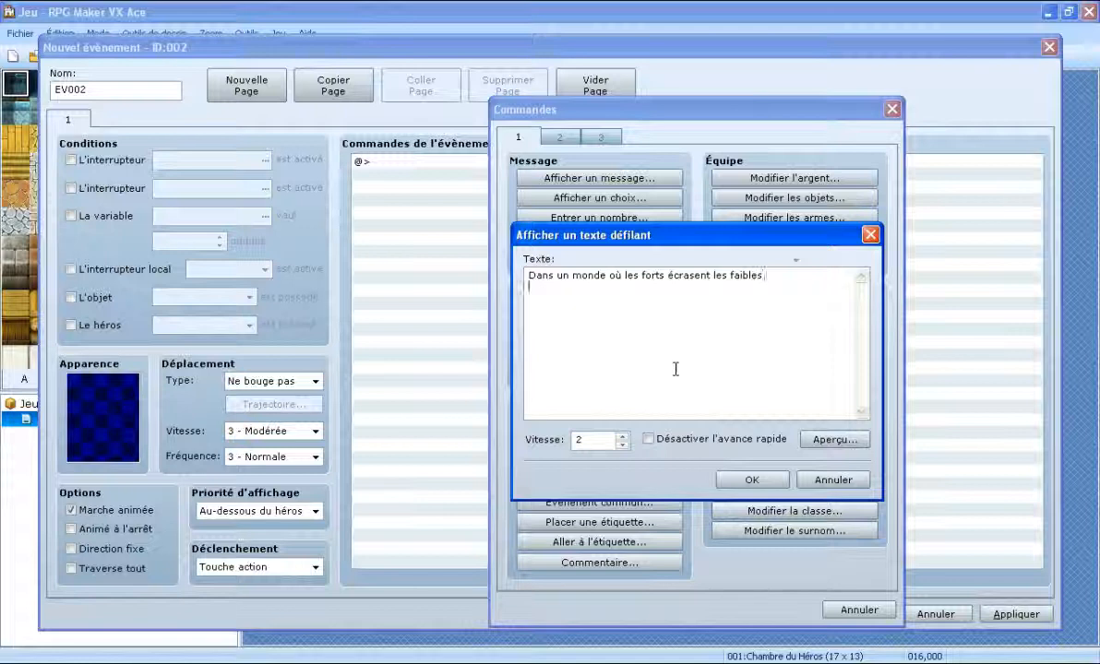
Write the second line of the scrolling text: "Dans un monde où la discrimination règne.".
type("Dans un monde")
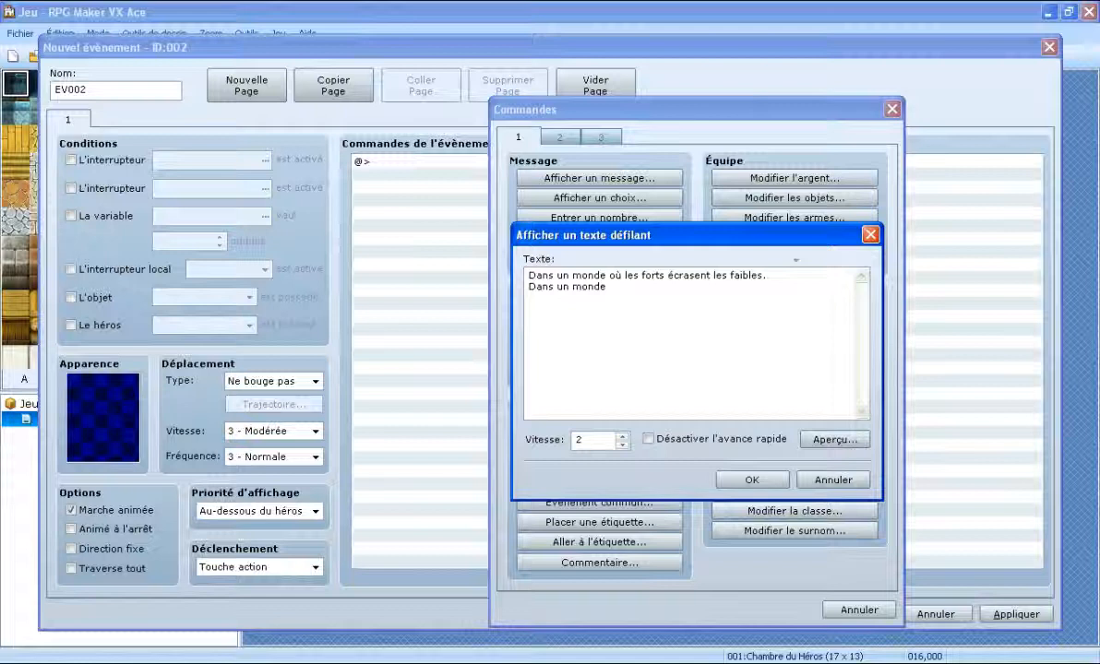
type("où ")
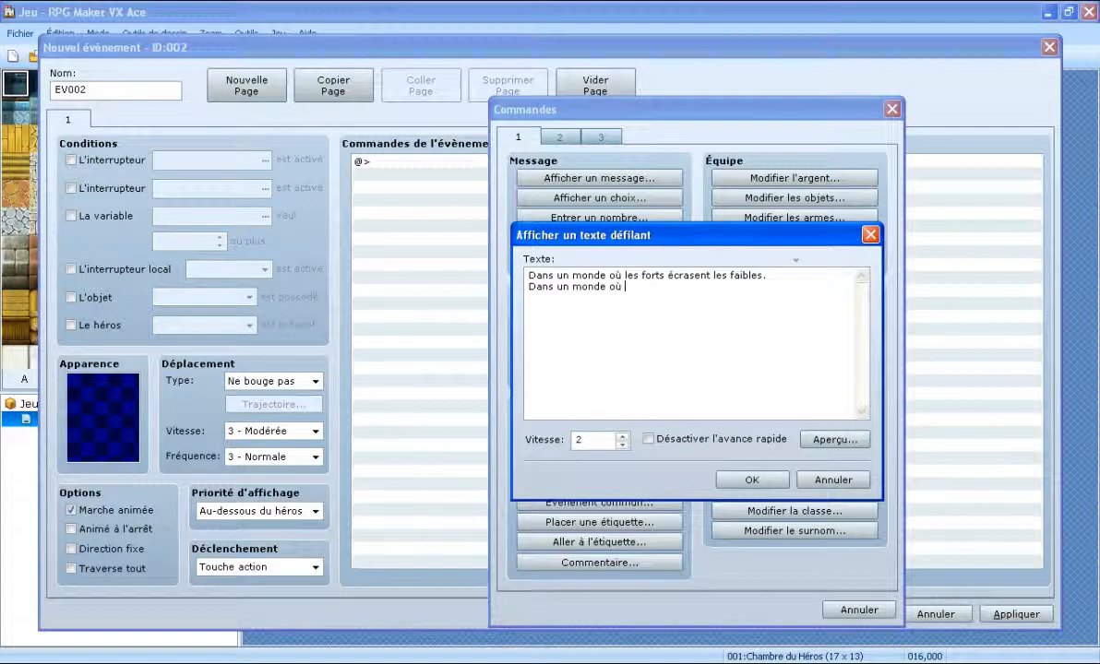
type("la")
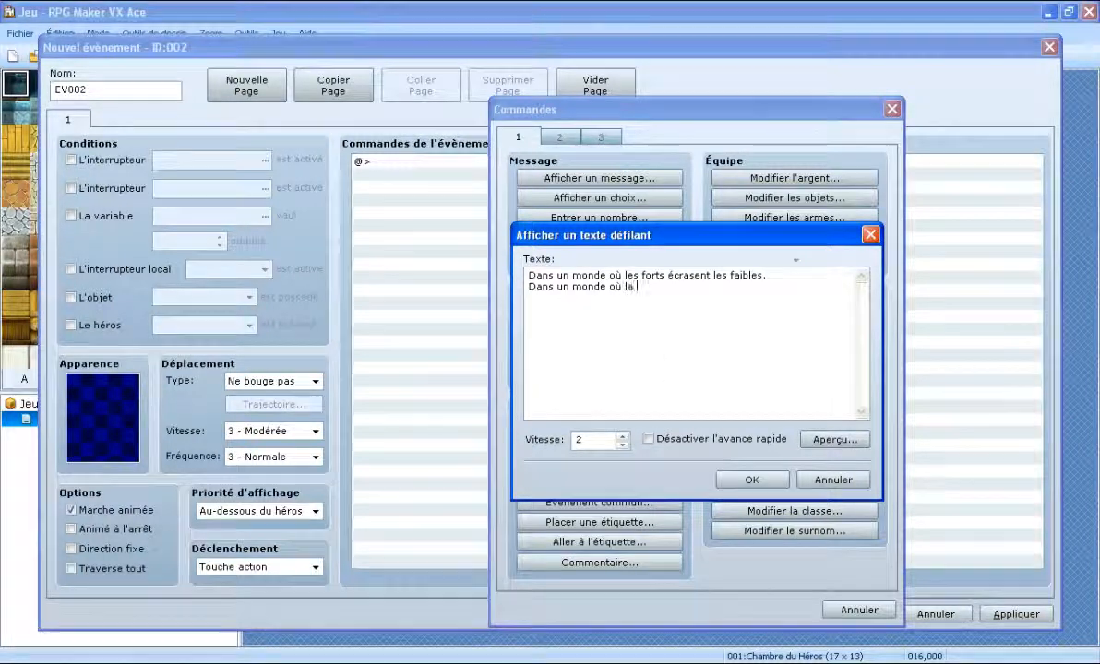
type(" disc")
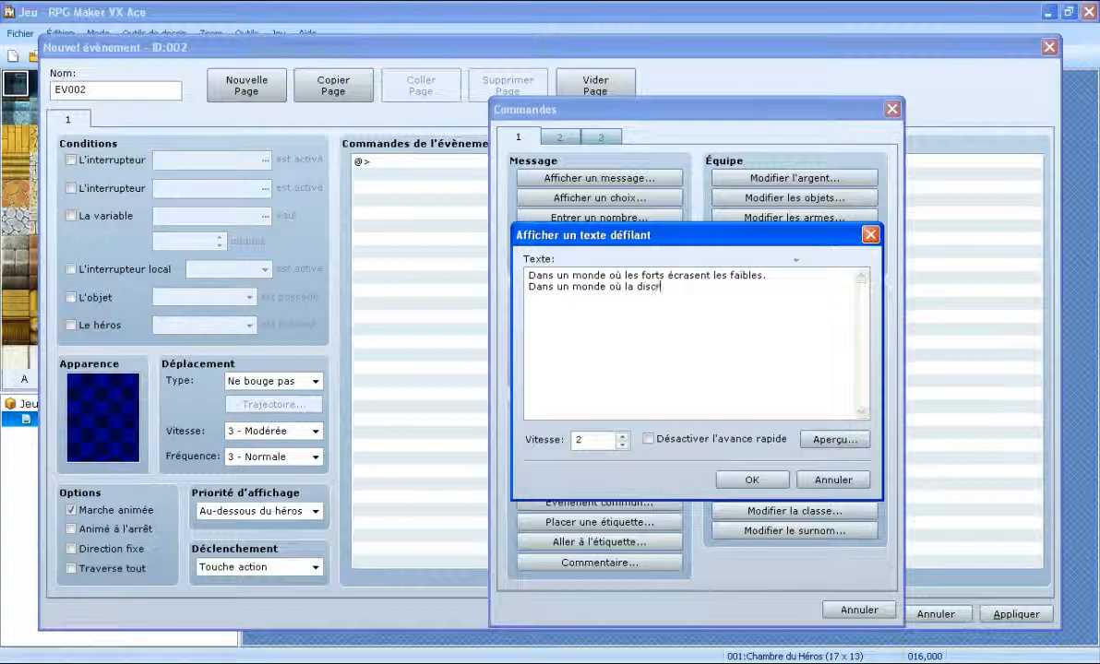
type("rimination")
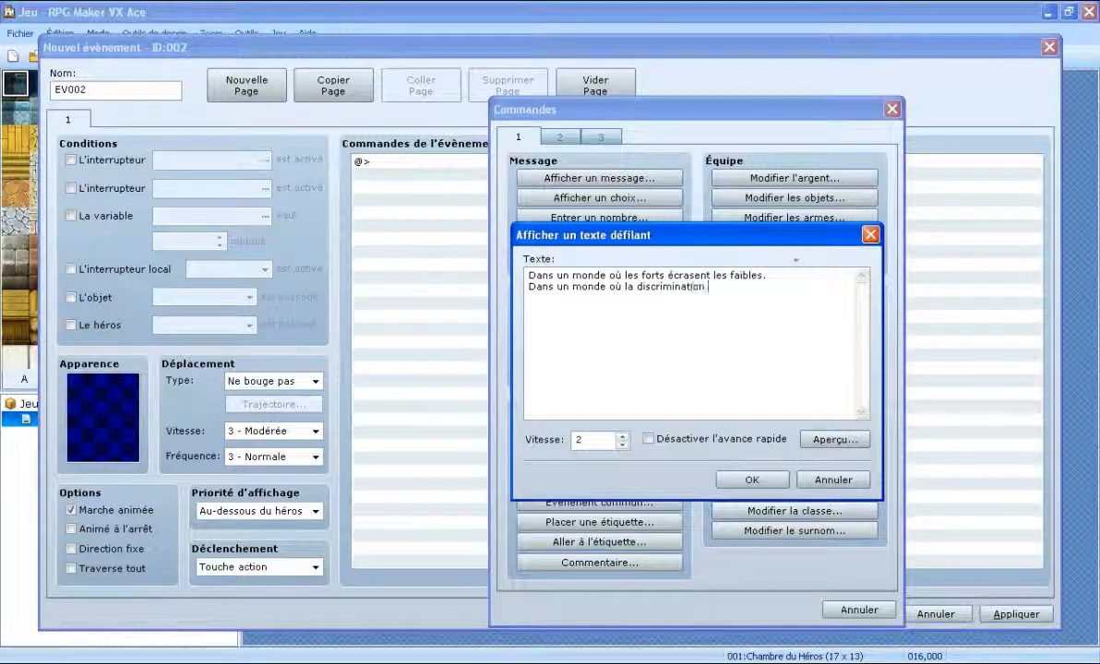
type(" règne.")
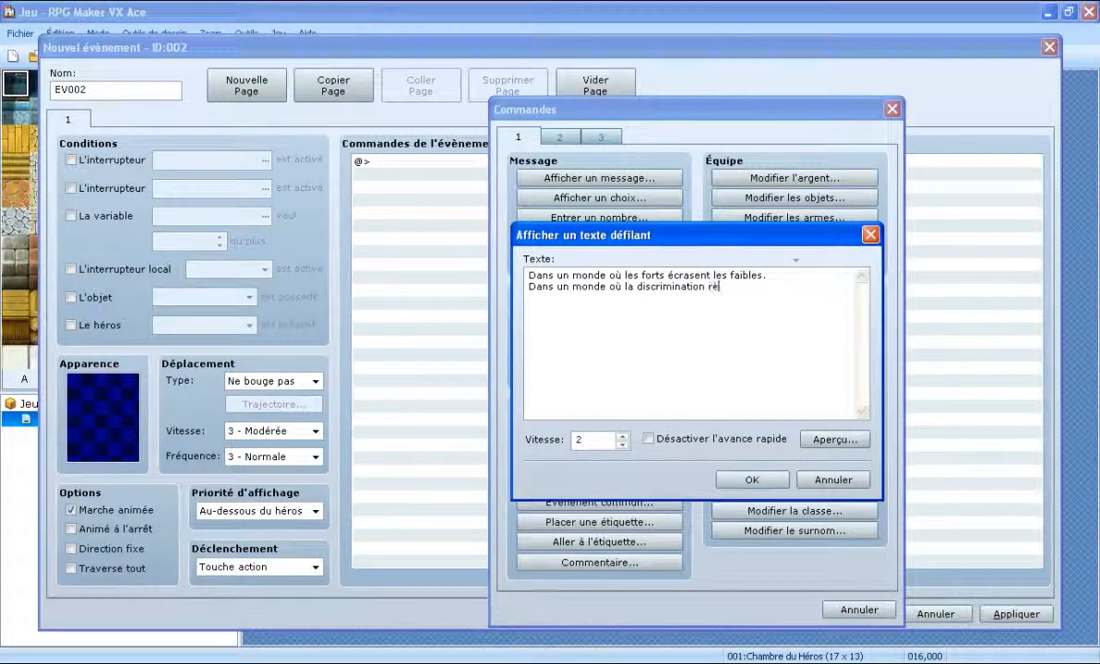
key("Return")
Write the third line of the scrolling text: "Un trouble va s'abbatre sur lui,".
type("Un troubl")
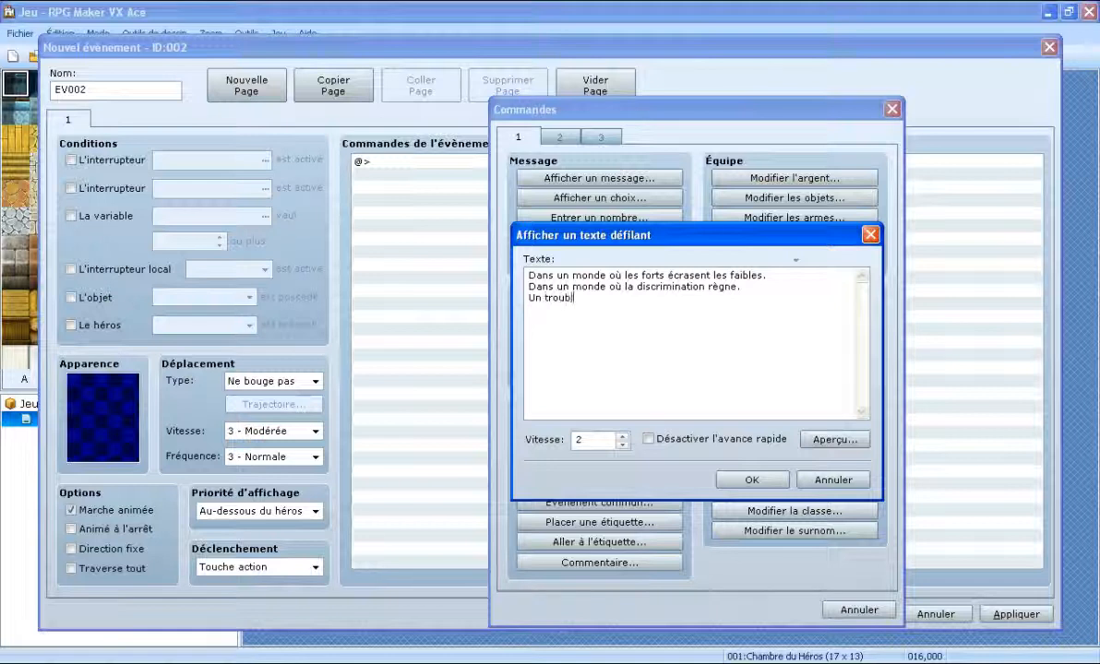
type("e va ")
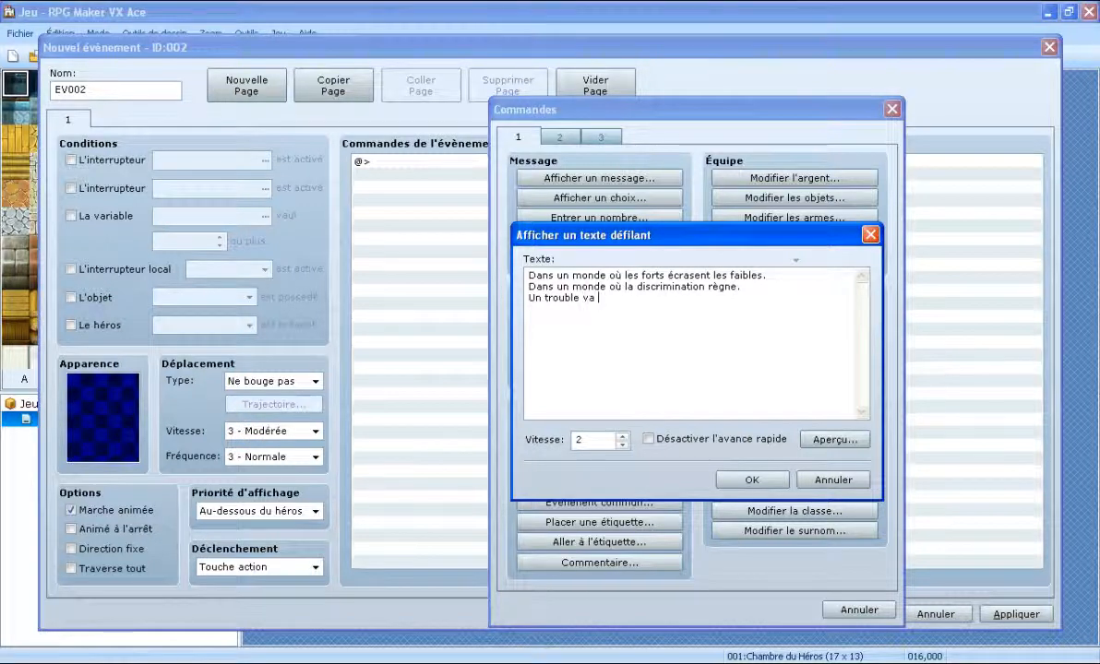
type("s'a")
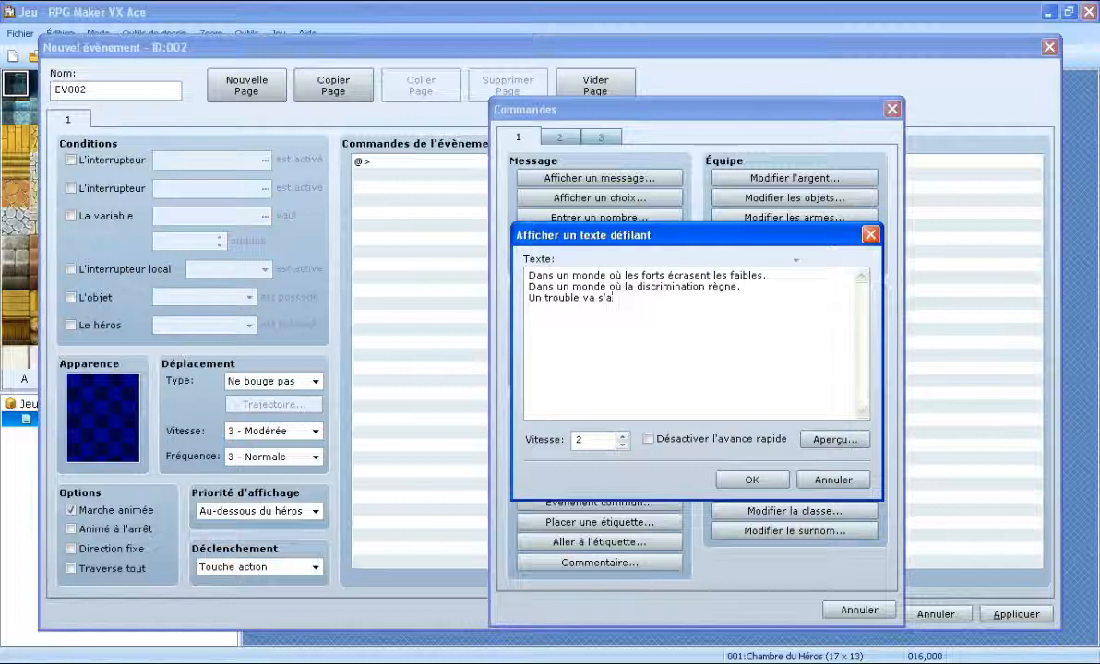
type("bbatre ")
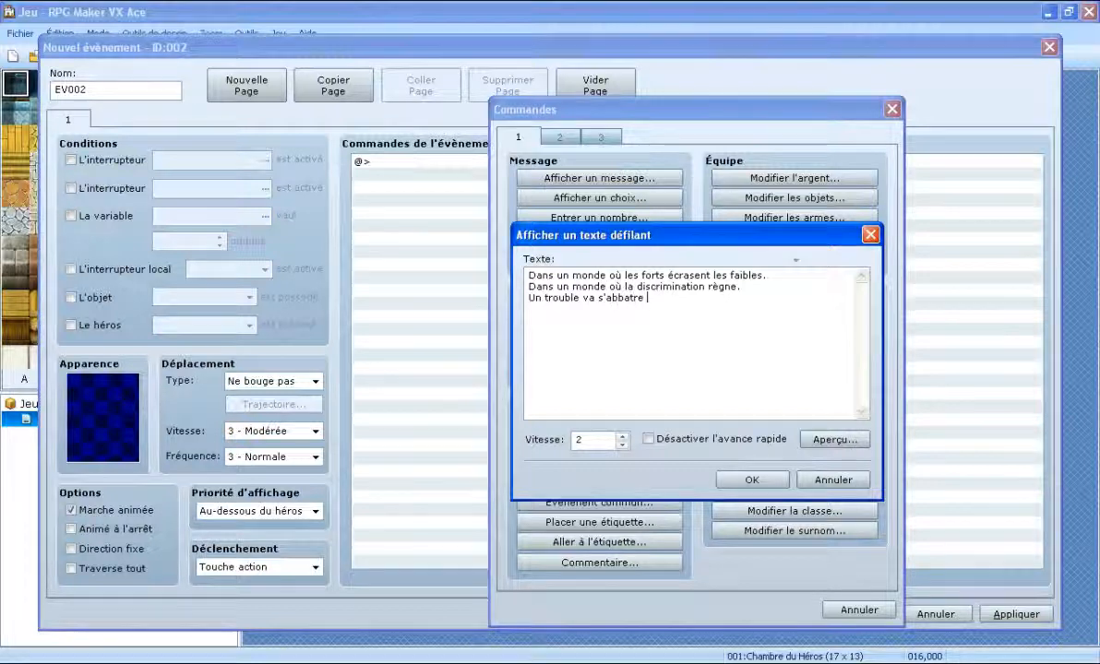
type("sur le m")
key("BackSpace")
key("BackSpace")
key("BackSpace")
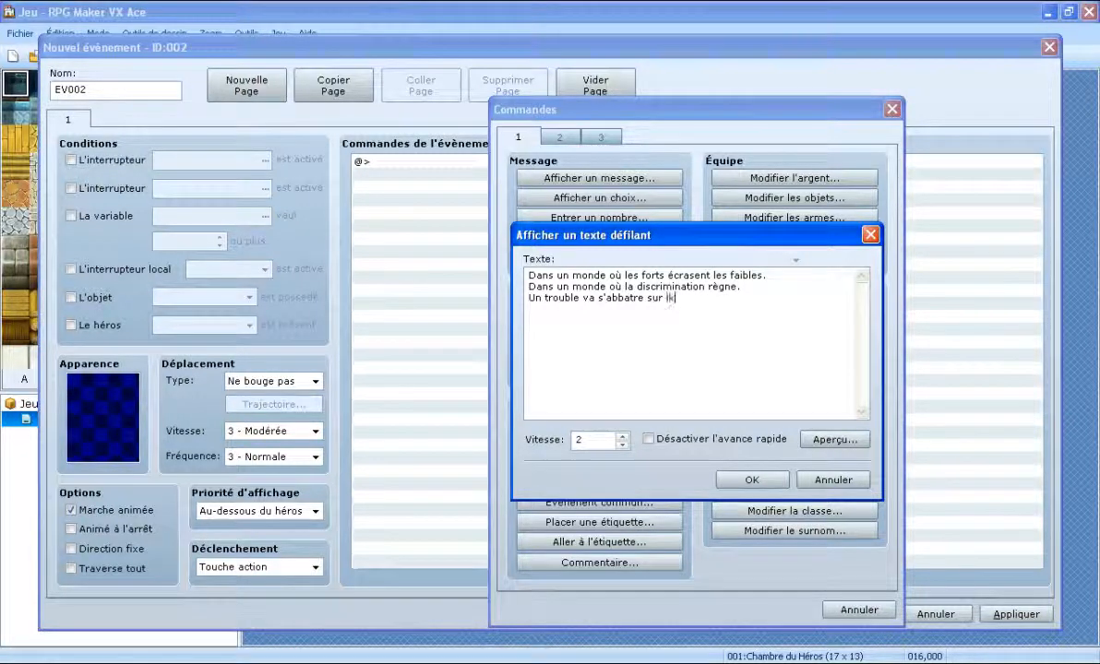
type("ui")
type(".")
key("Return")
Write the fourth line of the scrolling text, "Et nul ne pourra le détruire.", and start a new line below it.
type("et")
key("BackSpace")
key("BackSpace")
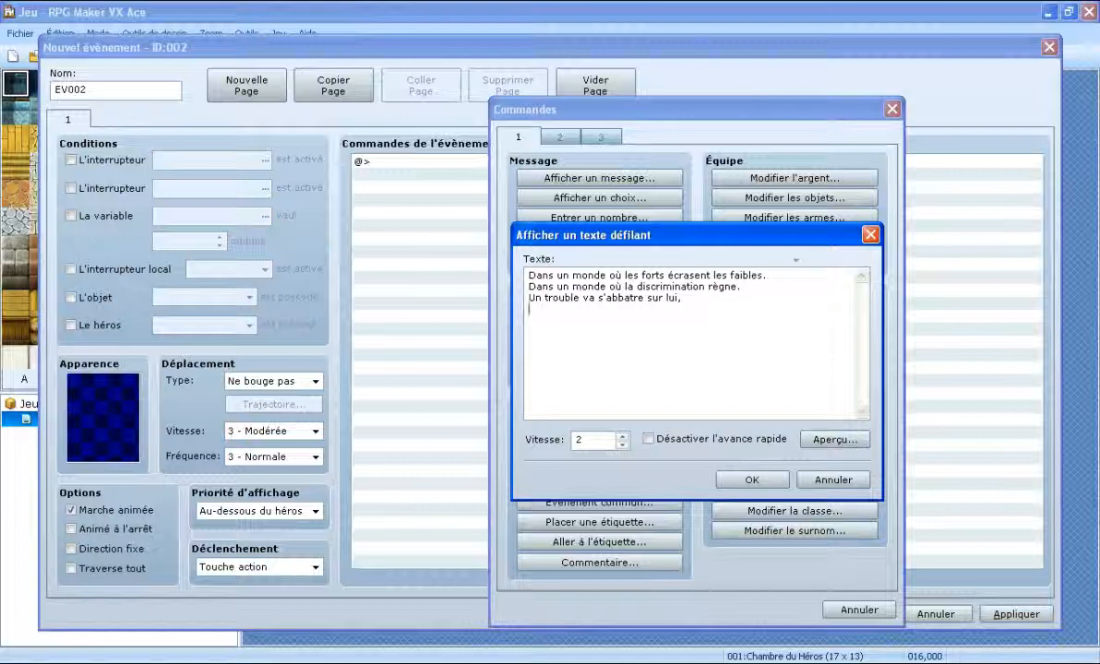
type("Et nul")
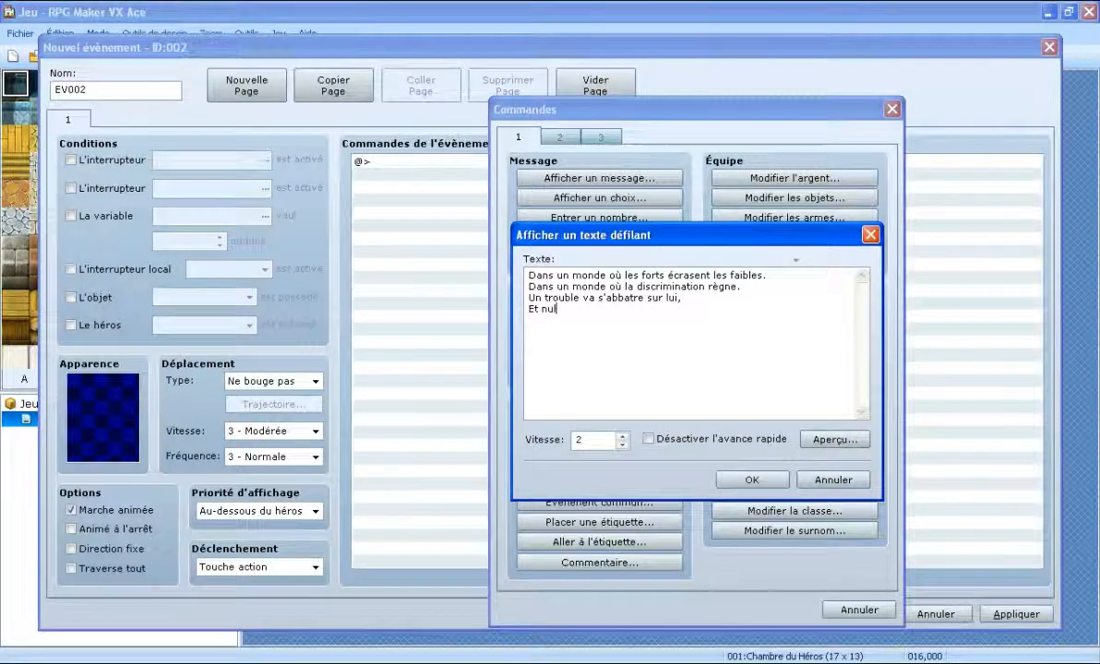
type(" ne pourra ")
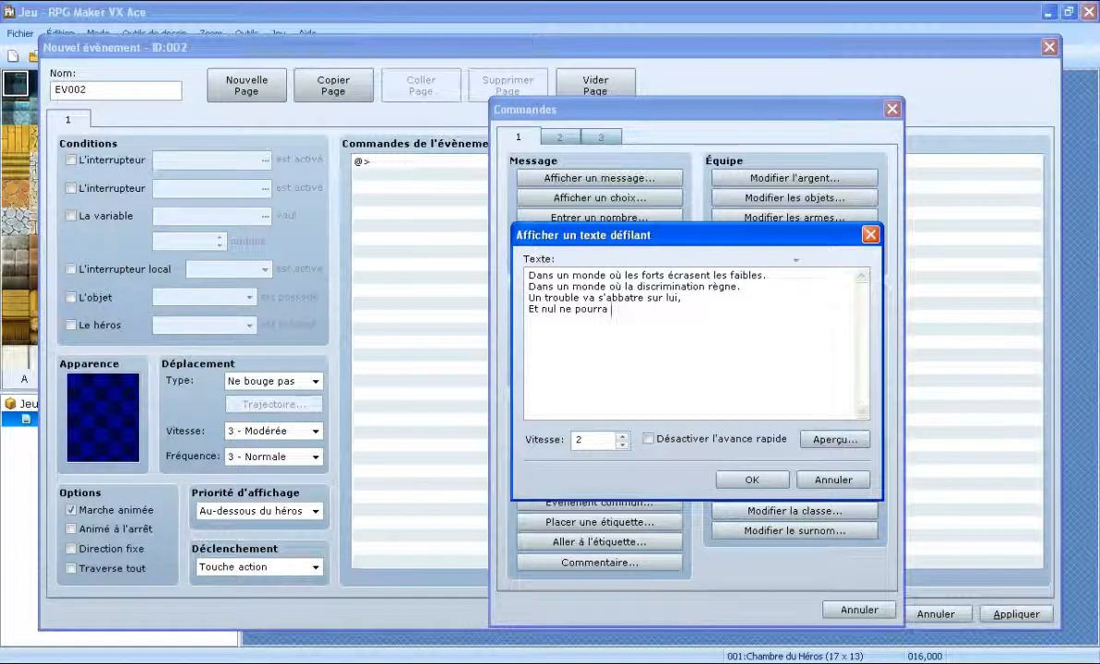
type("le dét")
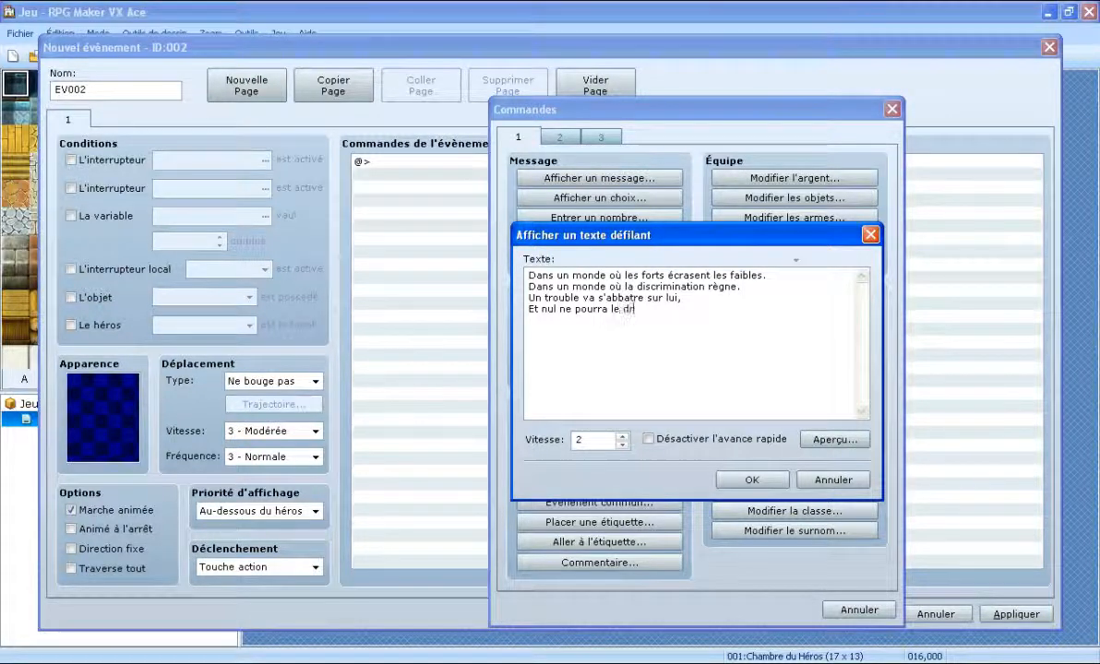
type("ruire ")
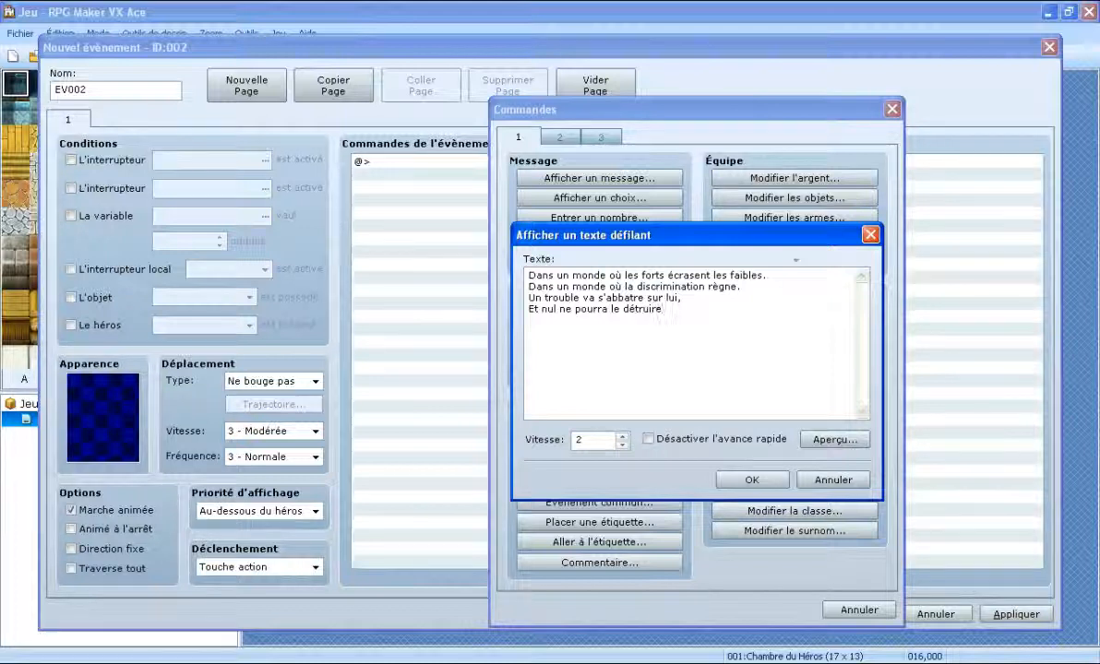
type(" .")
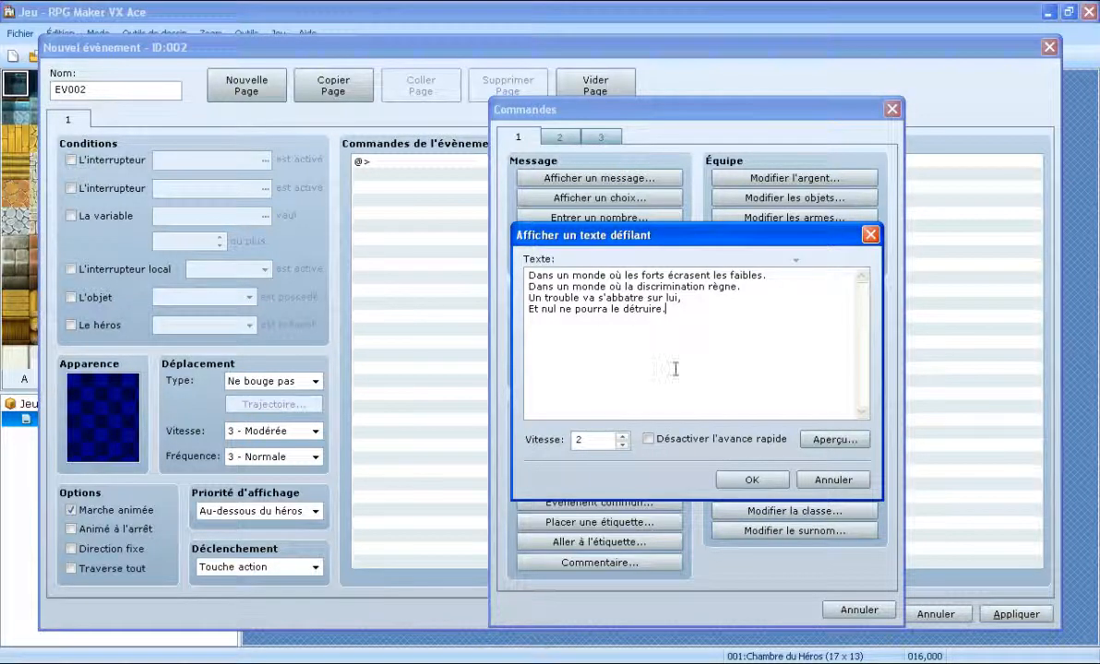
type("e")
key("Return")
type(".")
key("Return")
key("Return")
key("BackSpace")
key("BackSpace")
key("Return")
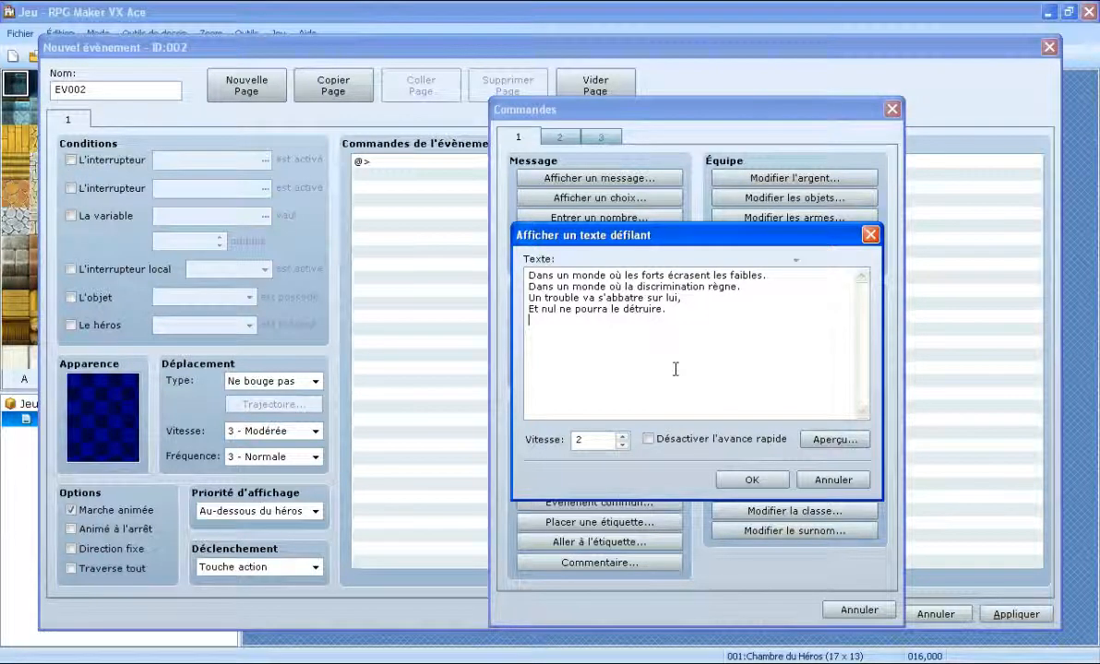
Write the fifth line of the scrolling text: "Mais les dieux n'ayant pas abandonné les Hommes,".
type("Mais")
type("les die")
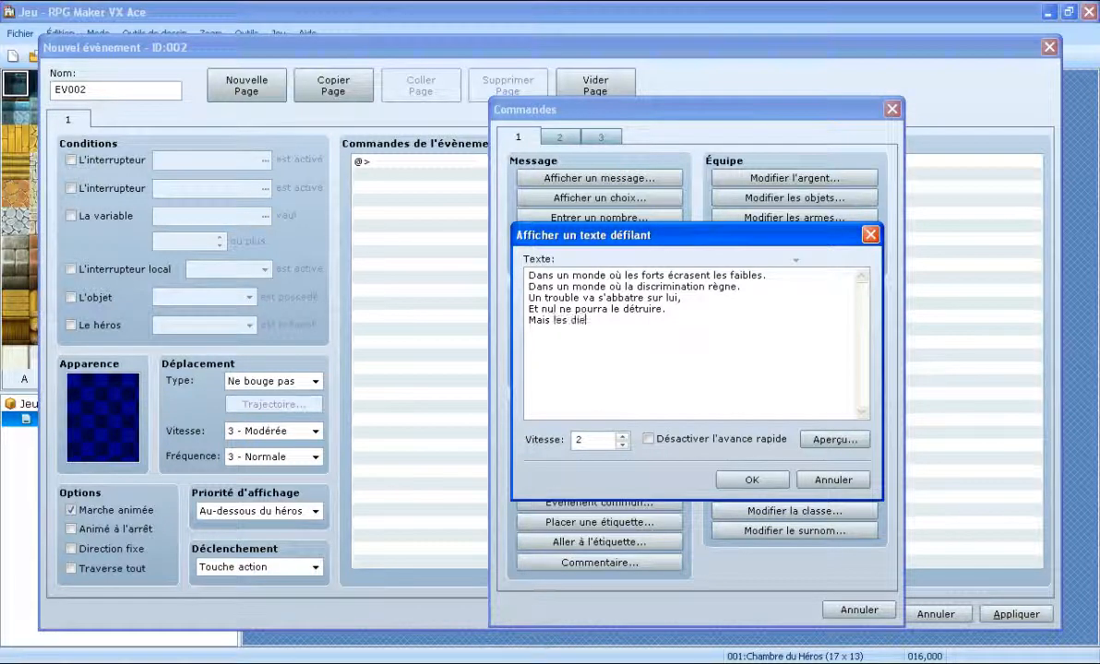
type("ux n'ayant pas ")
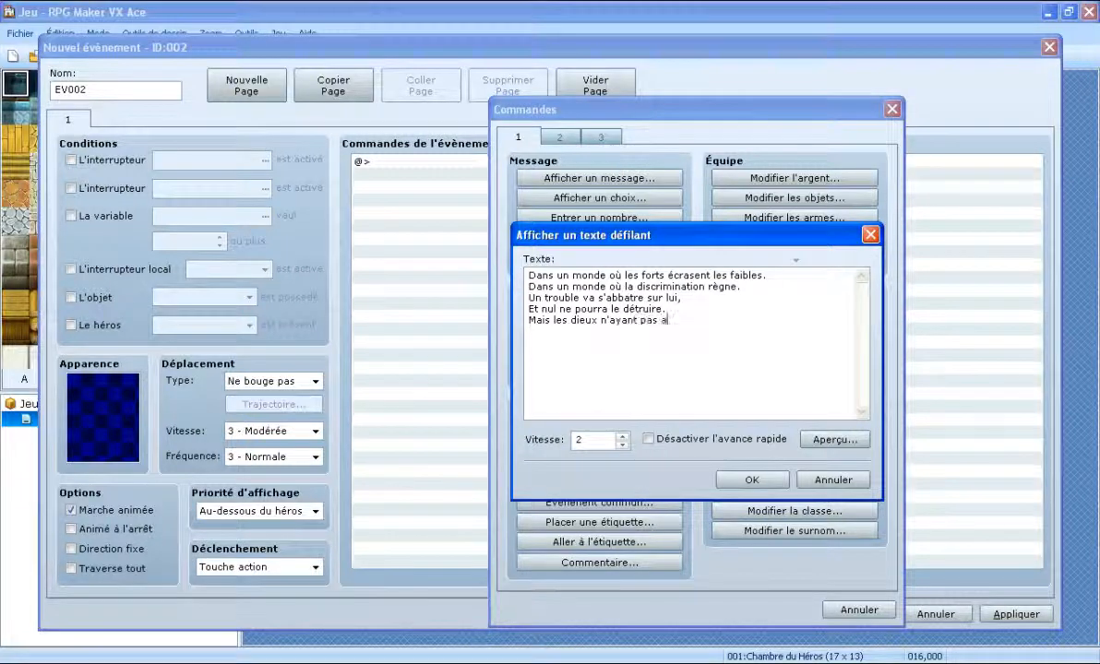
type("abandonne")
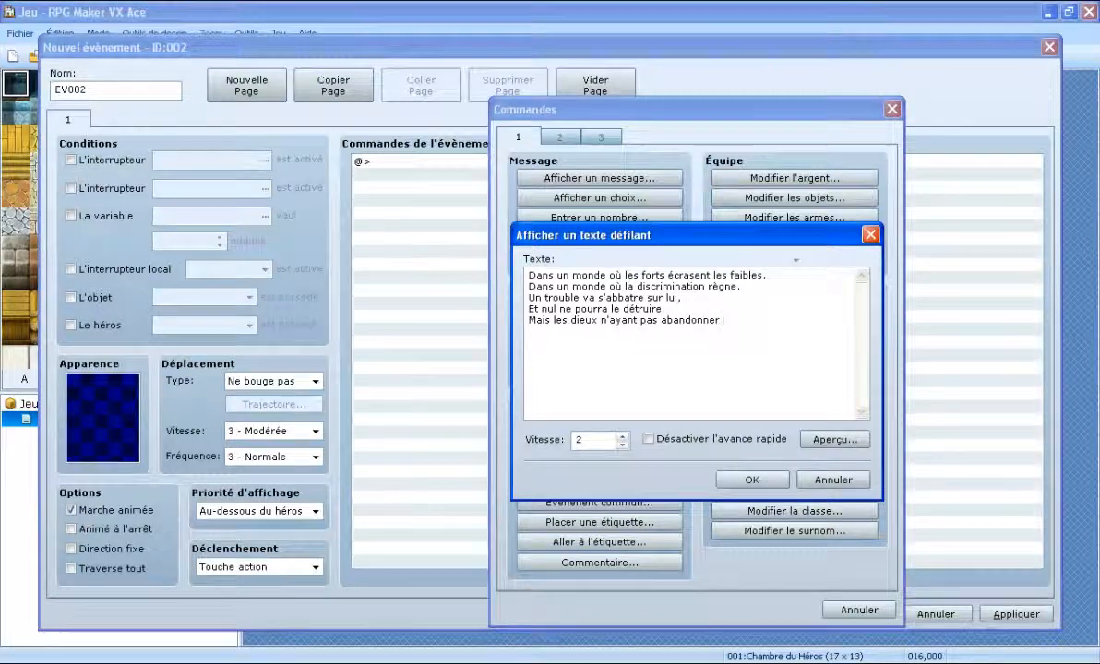
key("BackSpace")
type("é les homm")
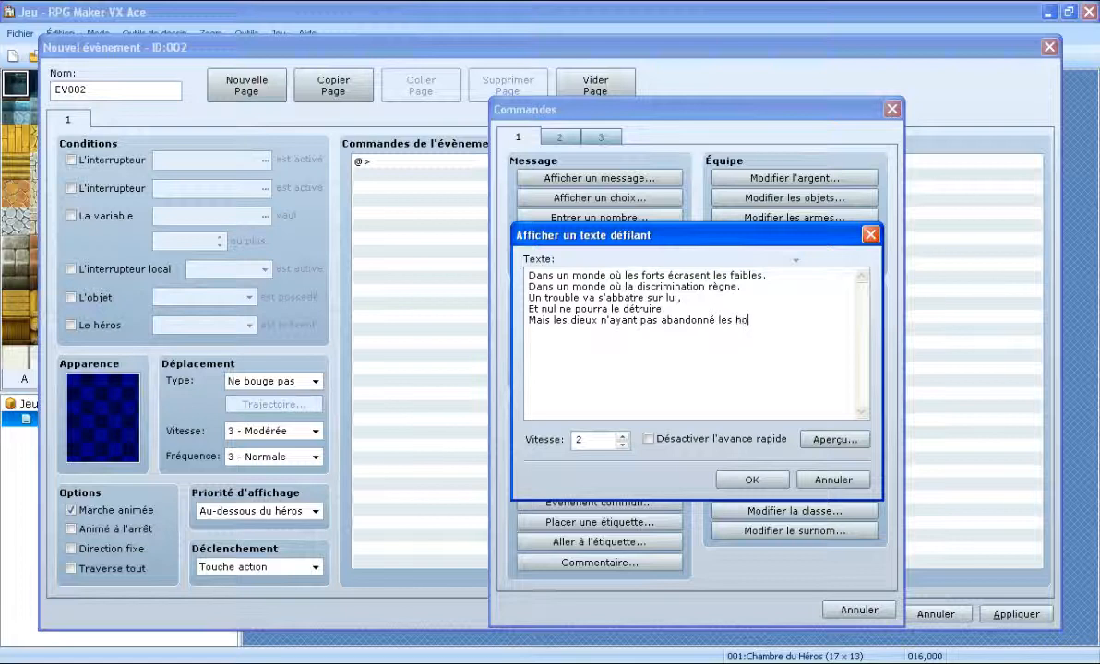
key("BackSpace")
key("BackSpace")
key("BackSpace")
key("BackSpace")
type("Hommes")
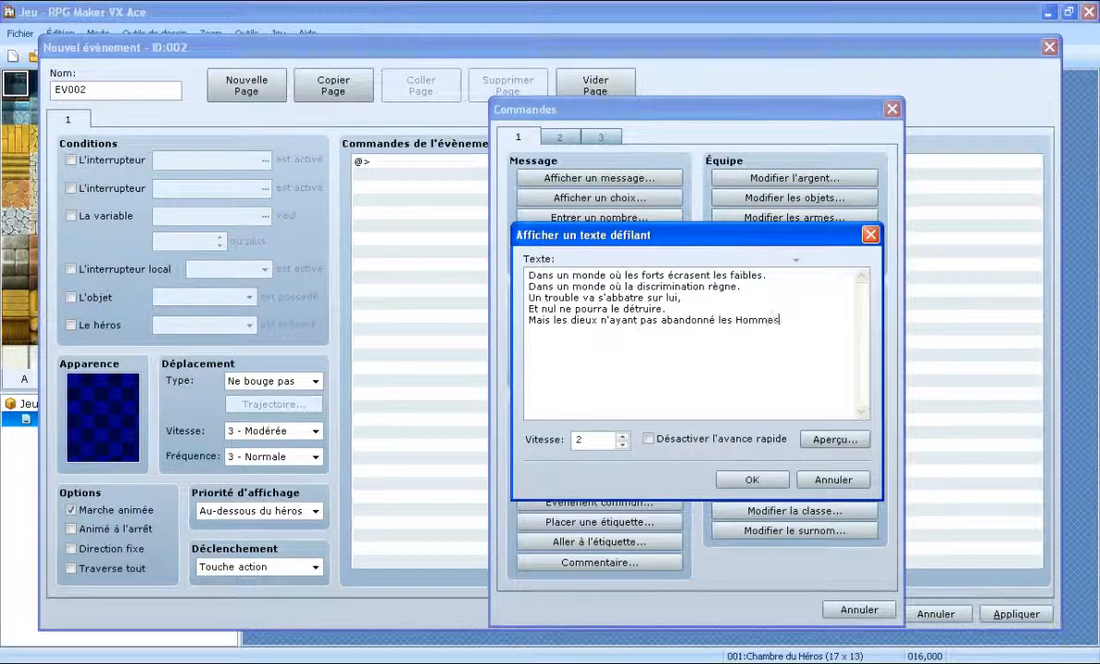
type(",")
key("Return")
Begin the sixth line of the scrolling text with "Ecrivirent une".
type("Ecrire")
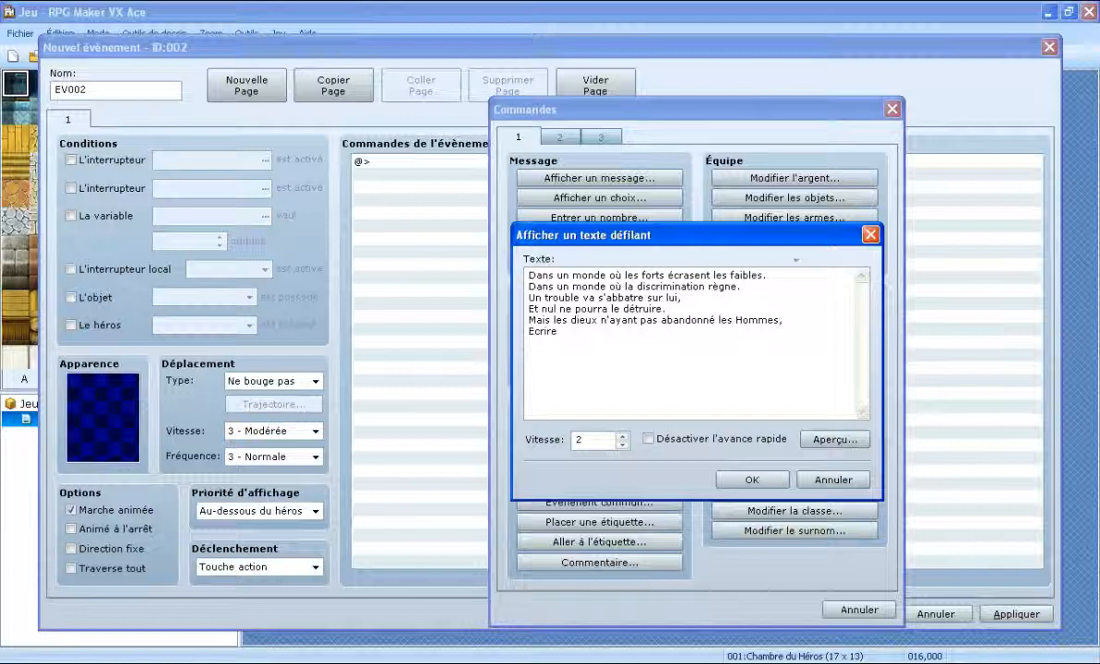
type("nt une")
left_click(567, 331)
key("BackSpace")
key("BackSpace")
key("BackSpace")
key("BackSpace")
type("virent")
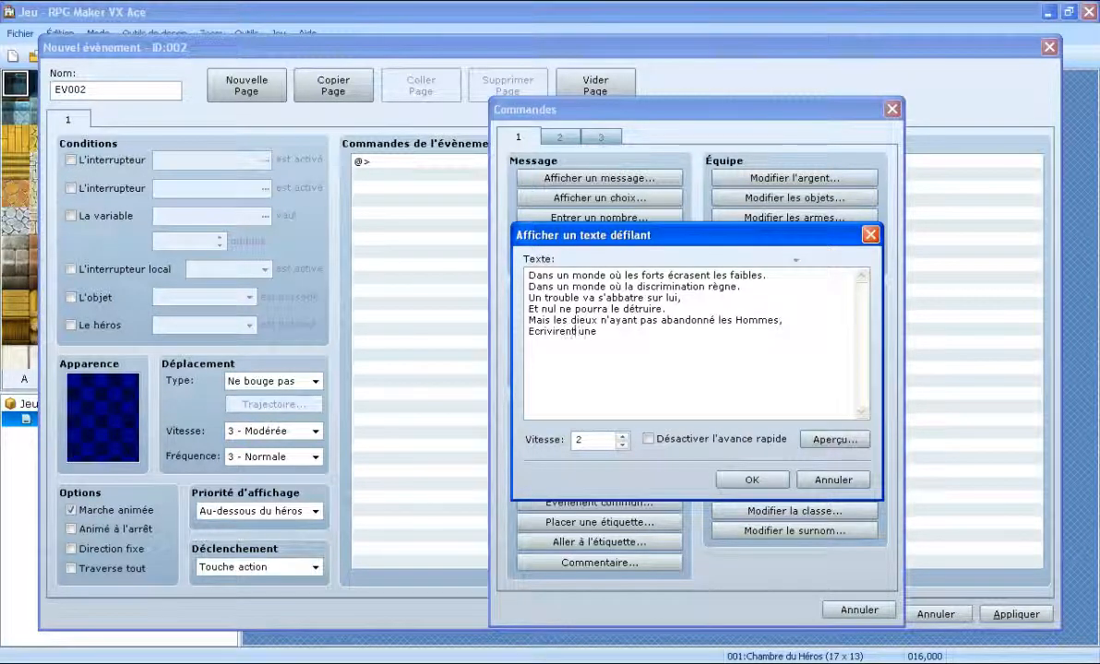
Complete the sixth line of the scrolling text with "prophétie qui ferat d'un jeune homme,".
left_click(675, 369)
type("pr")
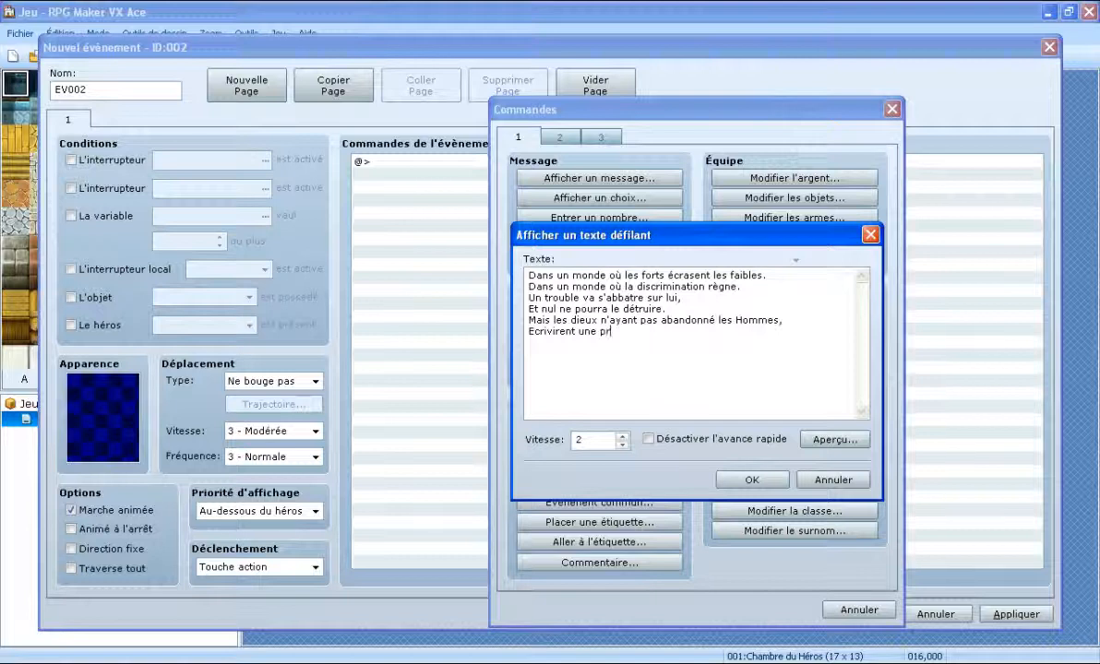
type("ophétie ")
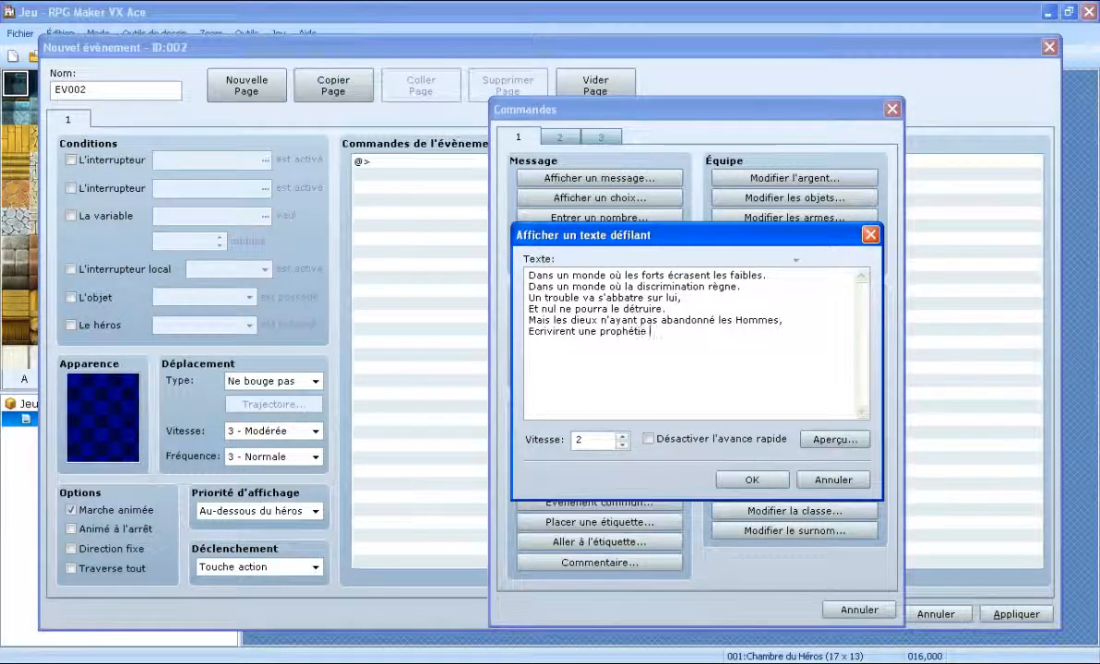
type("qui")
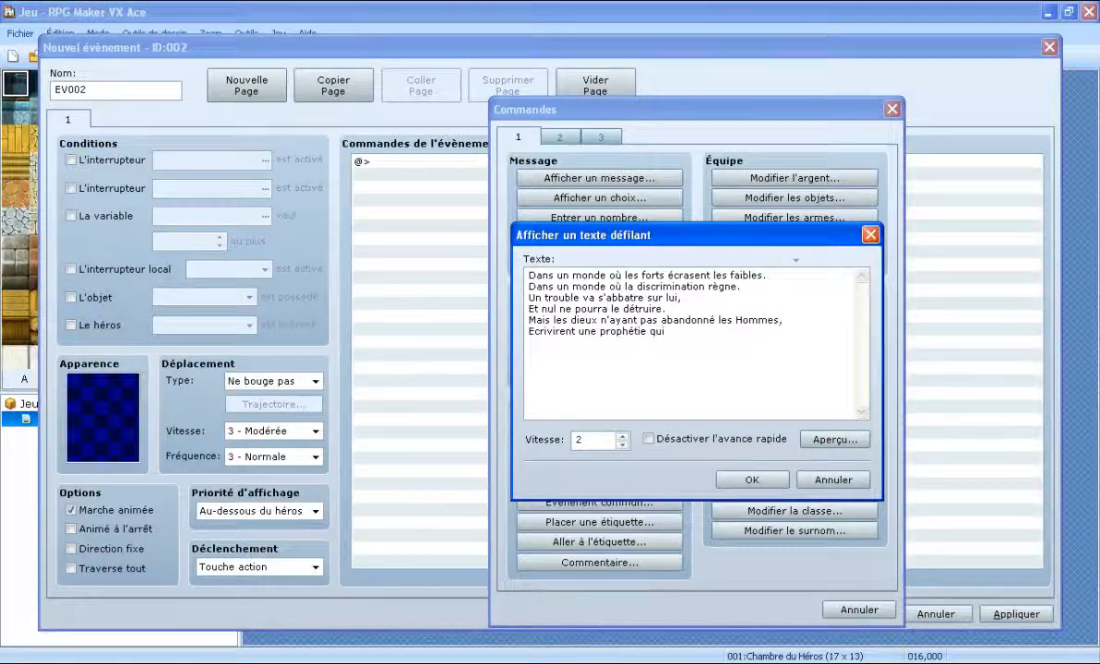
type(" ferat d'un")
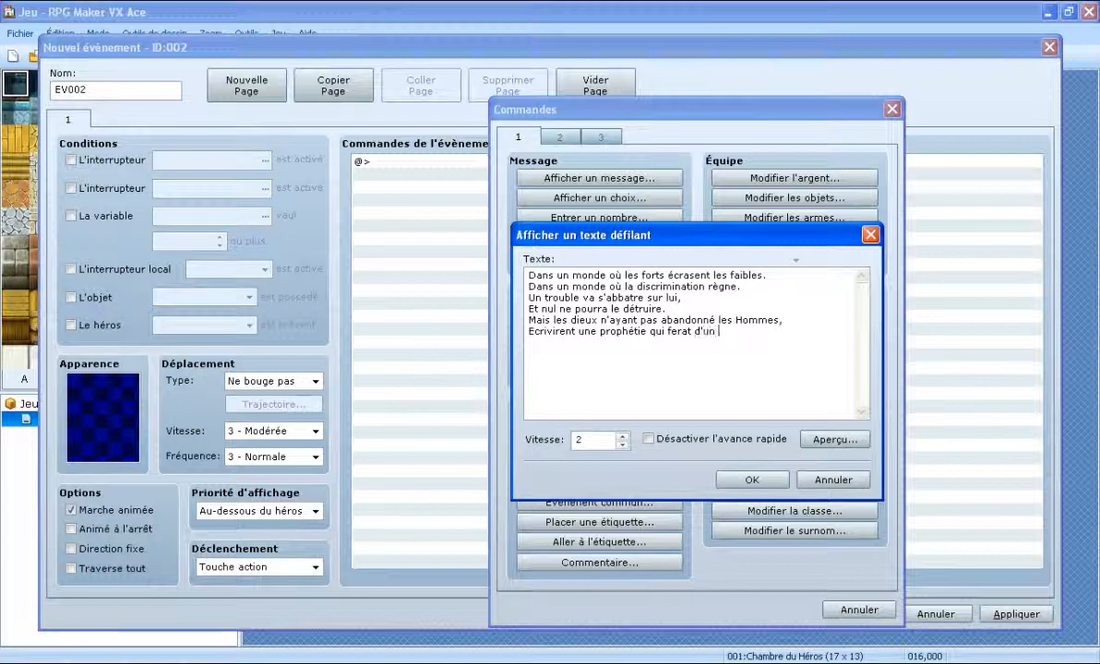
type(" jeu")
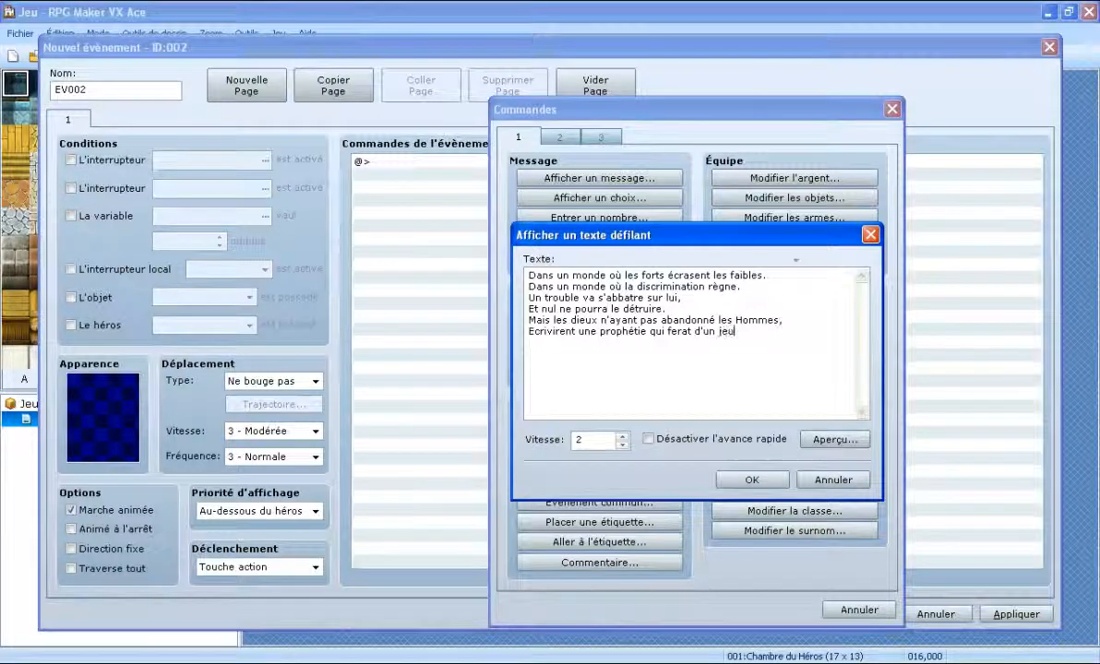
type("ne homme")
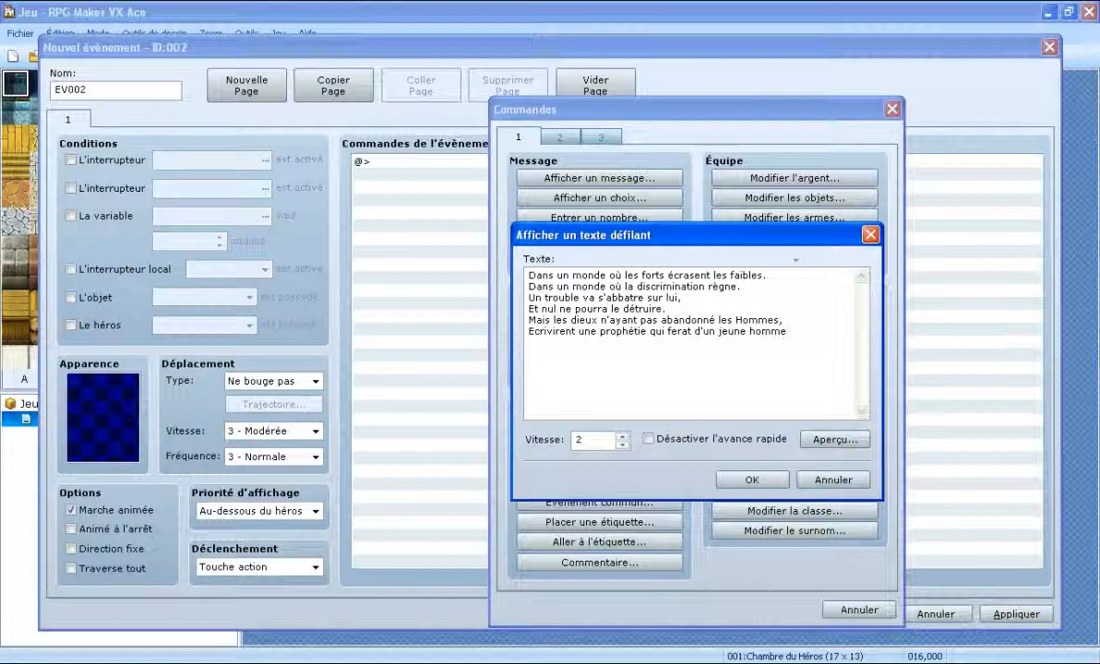
type(",")
Write the seventh line of the scrolling text: "Le sauveur de son monde.".
key("Return")
type("Le a")
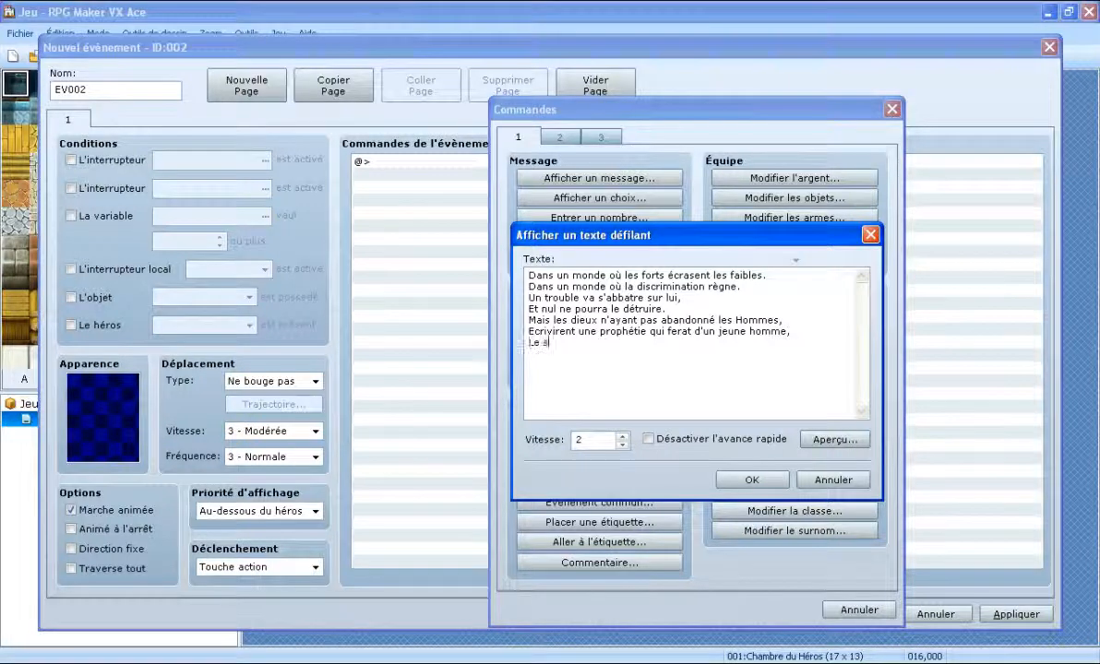
key("BackSpace")
type("sauveur ")
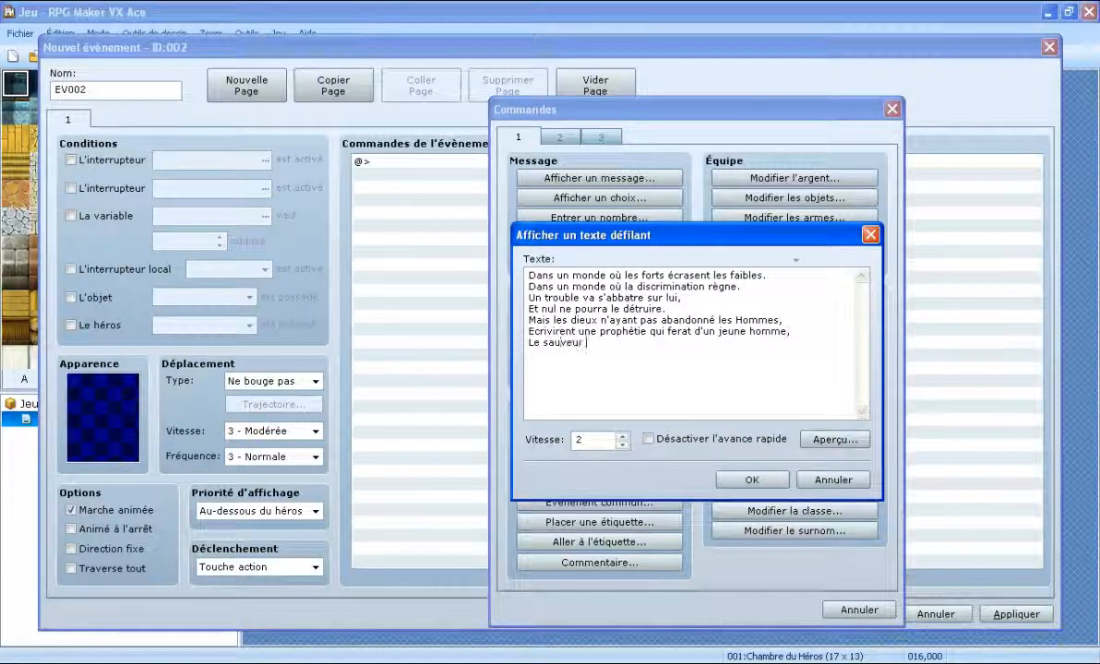
type("de so")
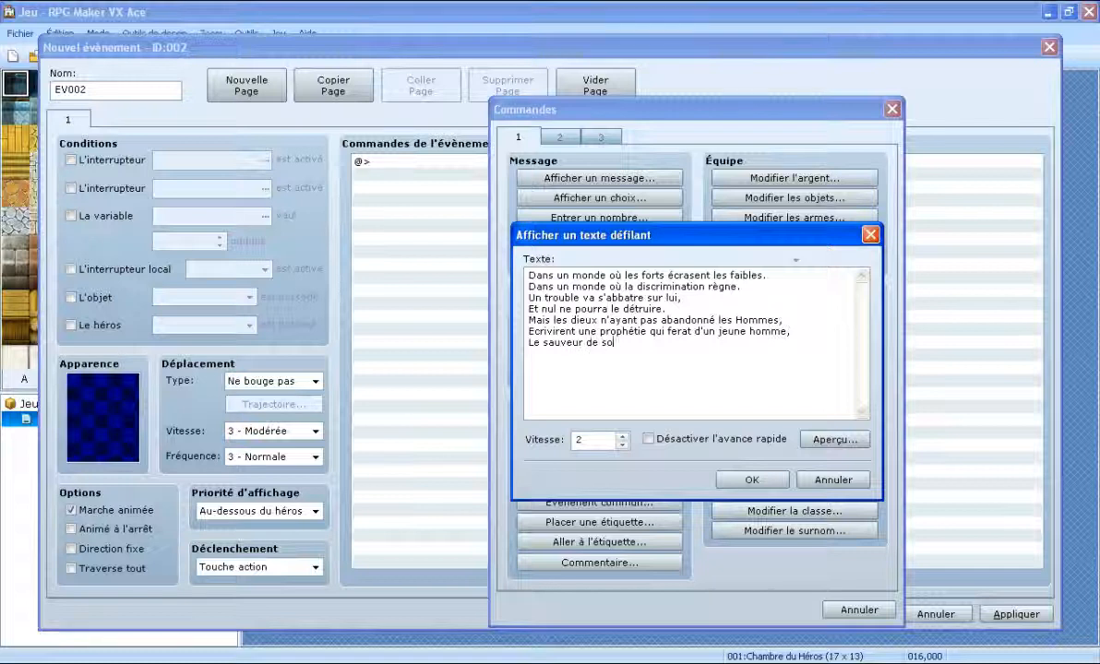
type("n mond")
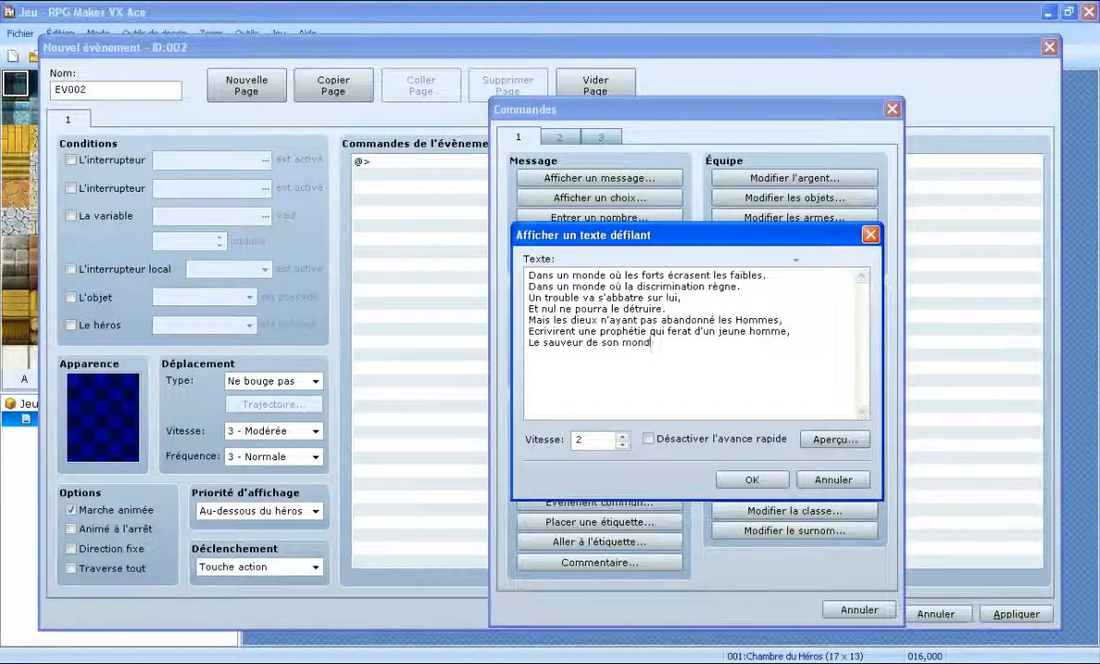
type("e.")
Try to indent the last line, "Le sauveur de son monde.", toward the centre of the scrolling text.
key("ctrl+Left")
key("ctrl+Left")
key("ctrl+Left")
key("ctrl+Left")
key("ctrl+Left")
key("Tab")
key("Tab")
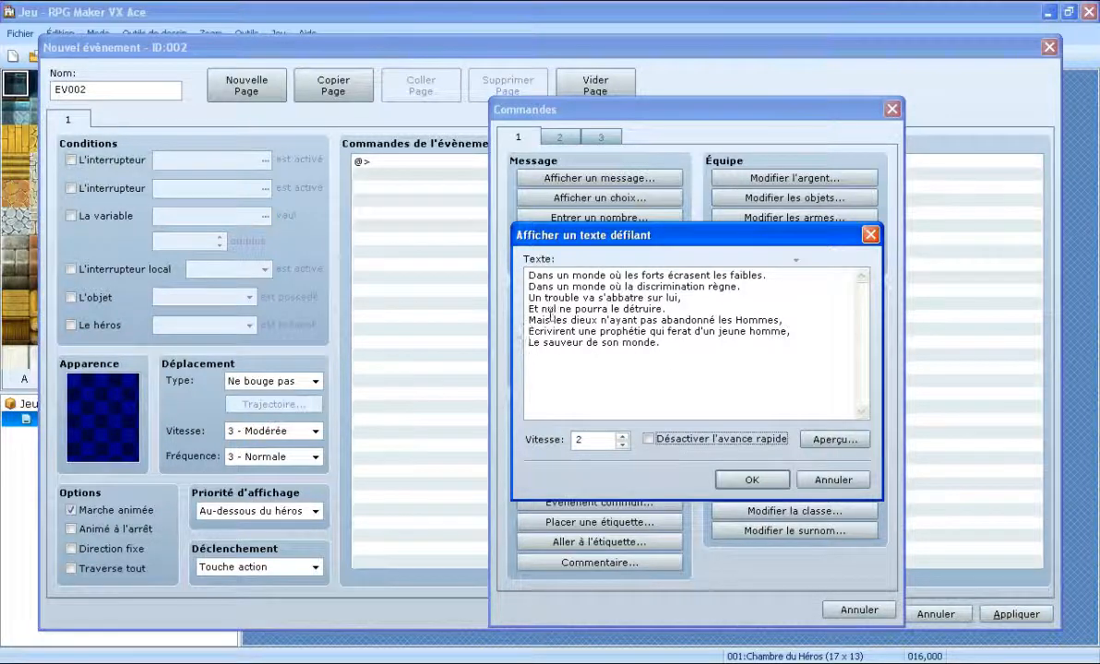
left_click(526, 346)
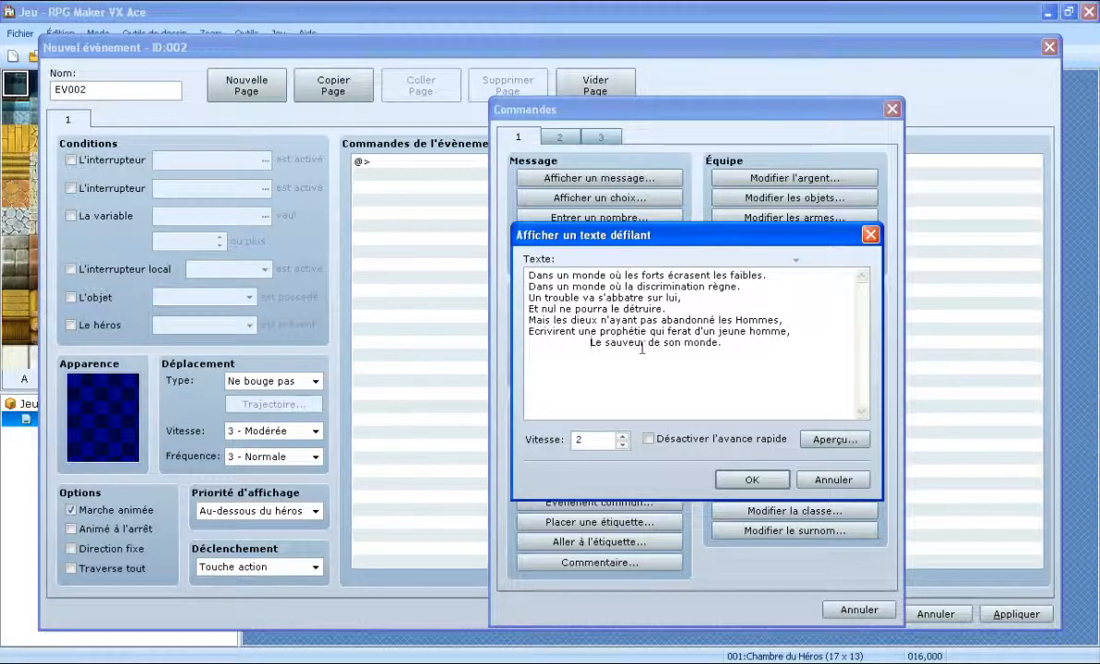
Remove the indentation in front of the last line and restore the end of the sixth line.
key("BackSpace")
key("BackSpace")
key("BackSpace")
key("BackSpace")
key("BackSpace")
key("BackSpace")
key("BackSpace")
key("BackSpace")
key("BackSpace")
key("BackSpace")
key("BackSpace")
key("BackSpace")
key("BackSpace")
key("BackSpace")
key("BackSpace")
key("BackSpace")
key("BackSpace")
key("BackSpace")
key("BackSpace")
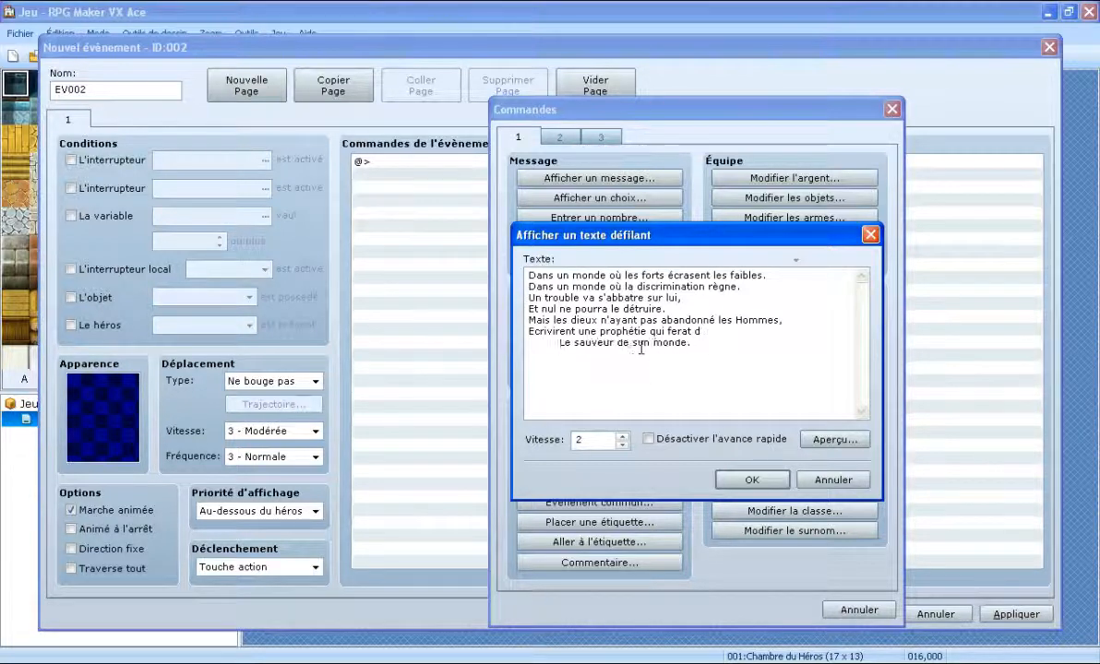
key("BackSpace")
key("Return")
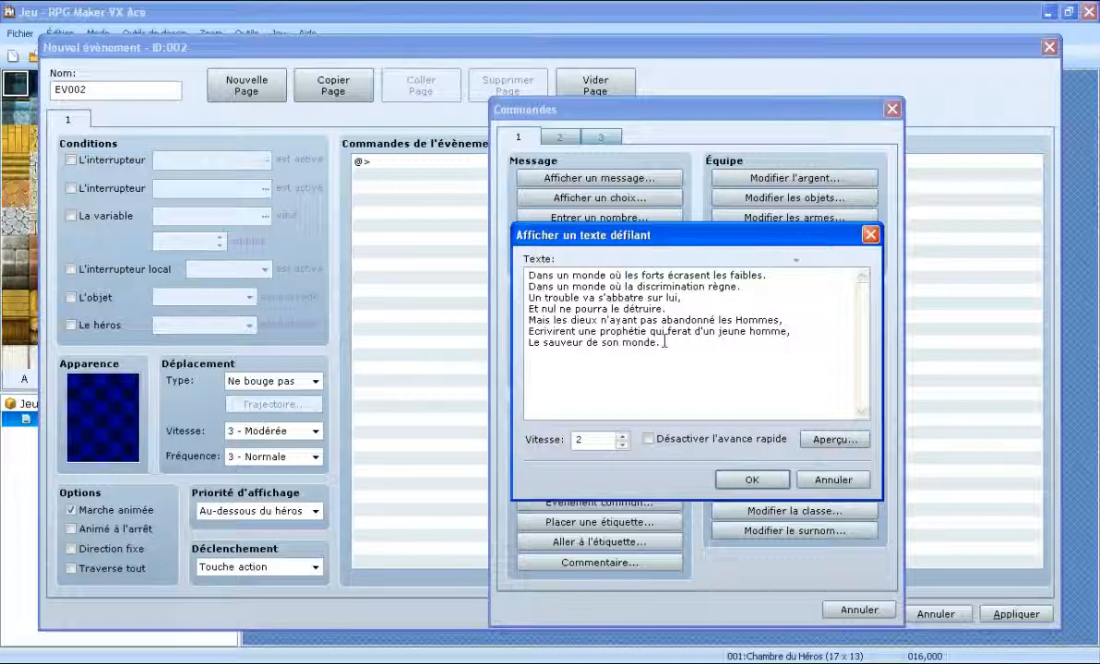
key("Return")
key("BackSpace")
key("BackSpace")
key("BackSpace")
key("BackSpace")
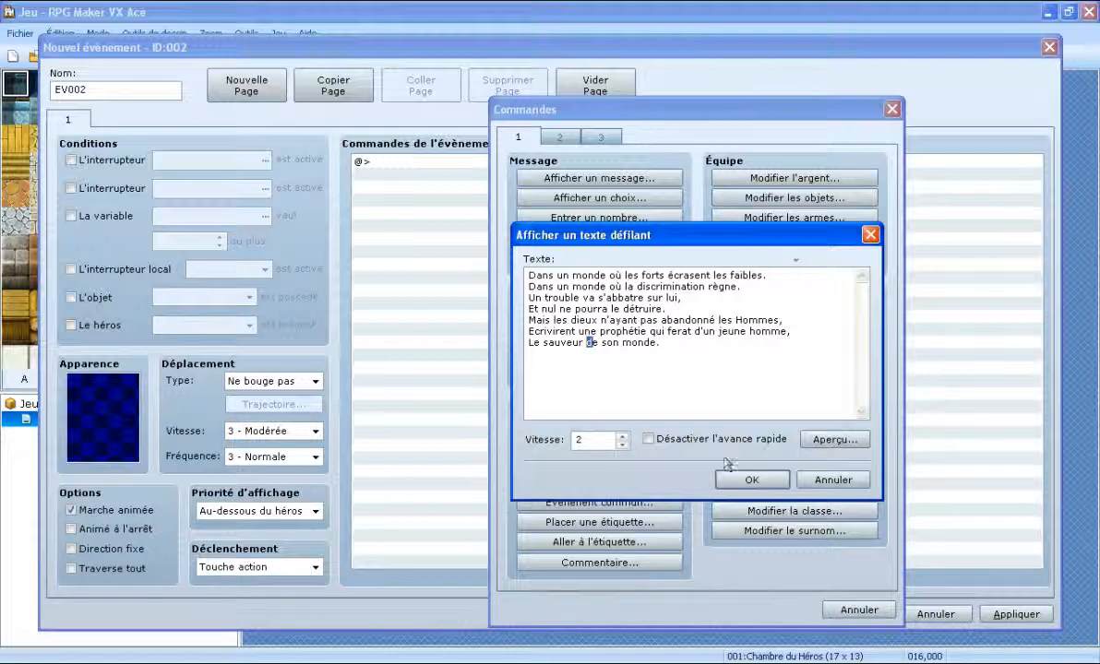
Preview the finished scrolling text, close the preview, and add the command to the event at speed 2.
left_click(746, 481)
left_click(824, 441)
left_click_drag(690, 251, 559, 213)
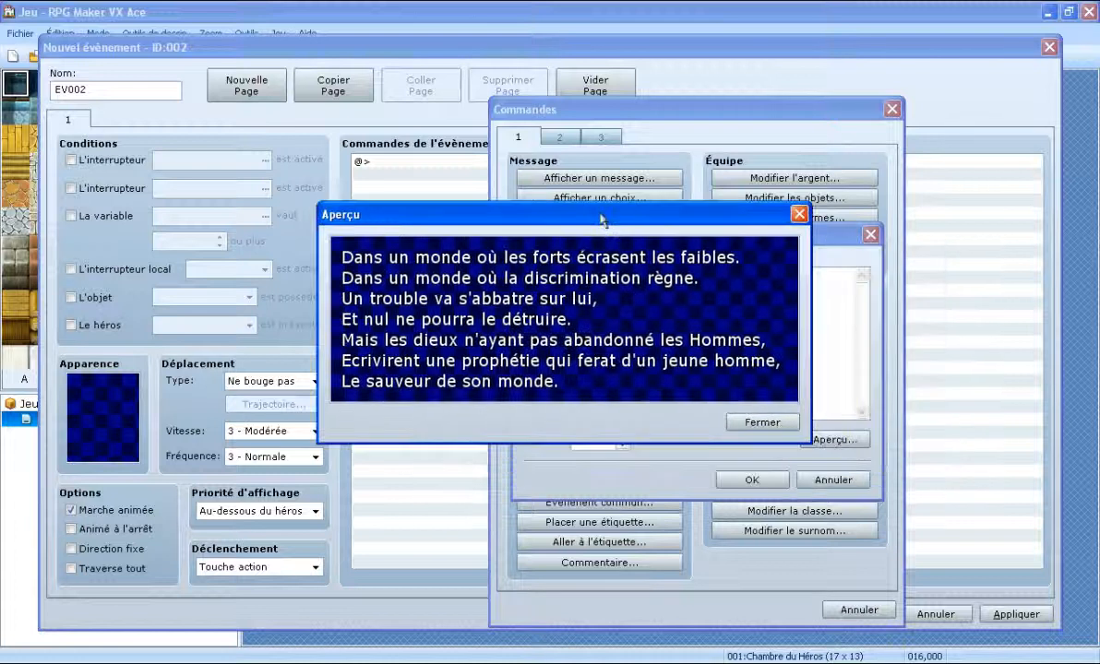
left_click(762, 423)
left_click(752, 479)
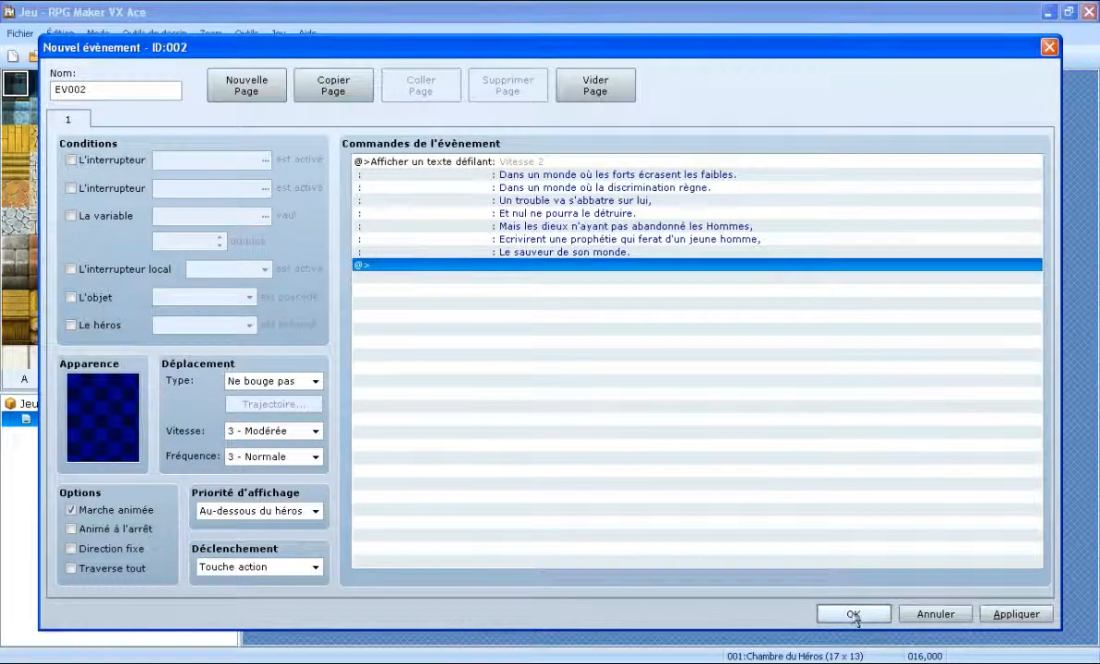
Apply the new event EV002 to the Chambre du Héros map and save the project.
left_click(1013, 613)
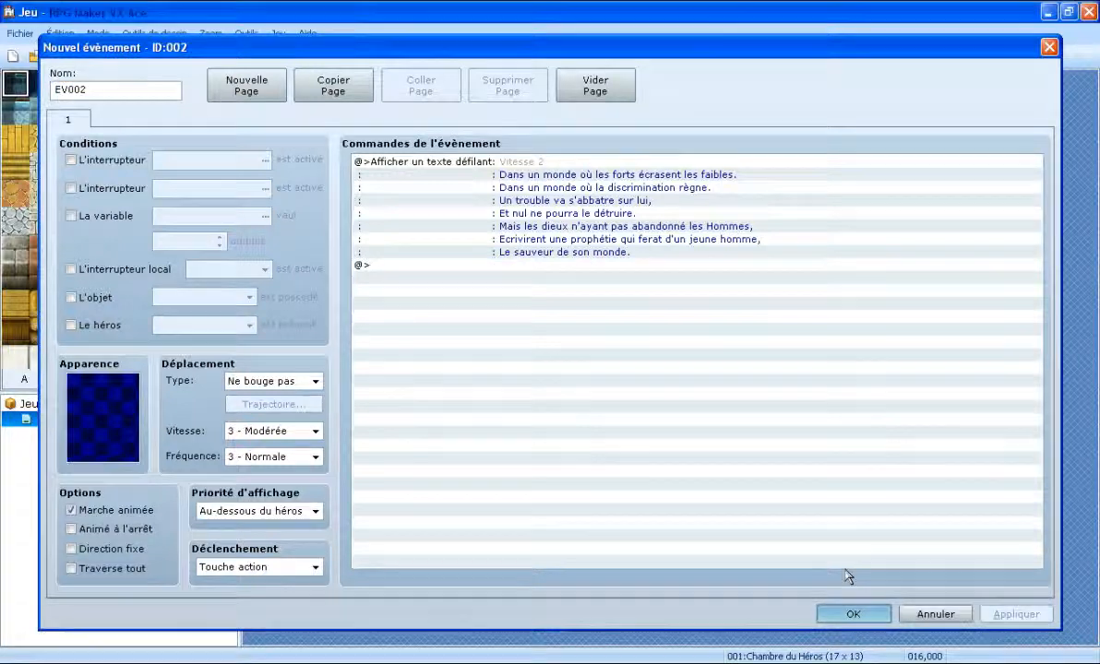
left_click(852, 615)
left_click(59, 57)
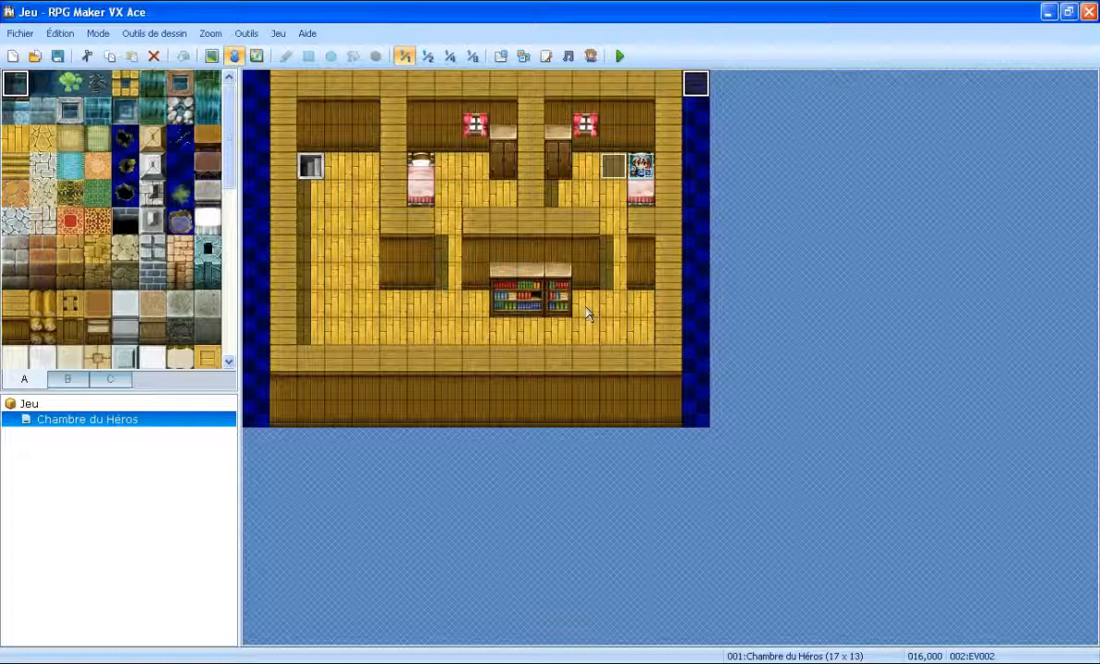